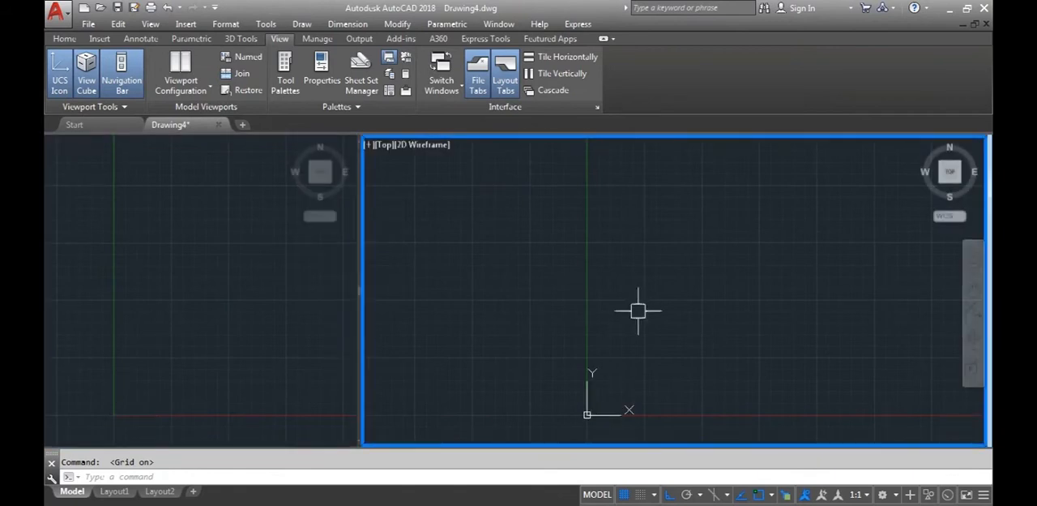
# Alternate between the two viewports, shift the view in the wider one, and make the narrower one active
pyautogui.click(244, 298)
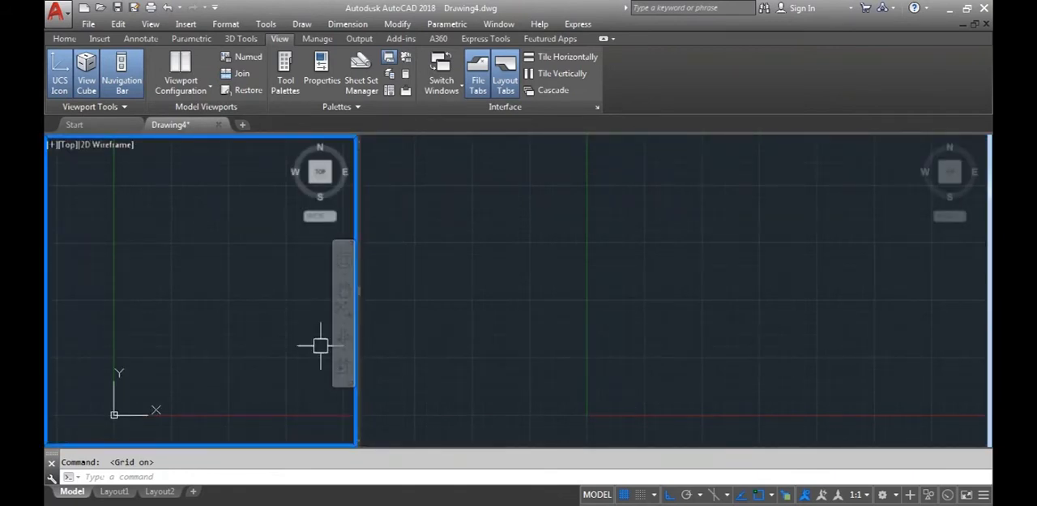
pyautogui.click(703, 317)
pyautogui.moveTo(620, 378); pyautogui.dragTo(596, 319, button='middle')
pyautogui.click(279, 312)
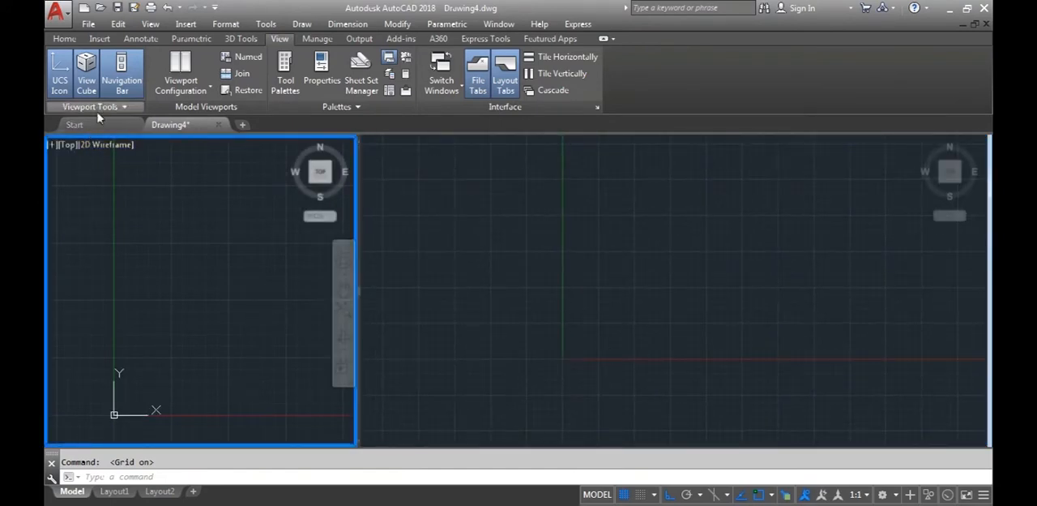
# Start a line at the origin 0,0 and place a freehand horizontal first segment along the positive X axis
pyautogui.click(64, 38)
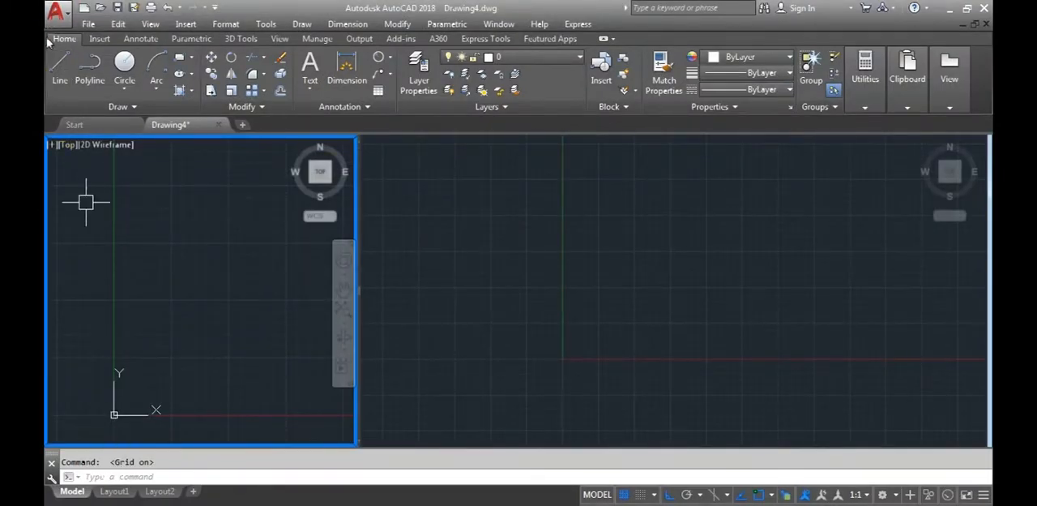
pyautogui.click(56, 74)
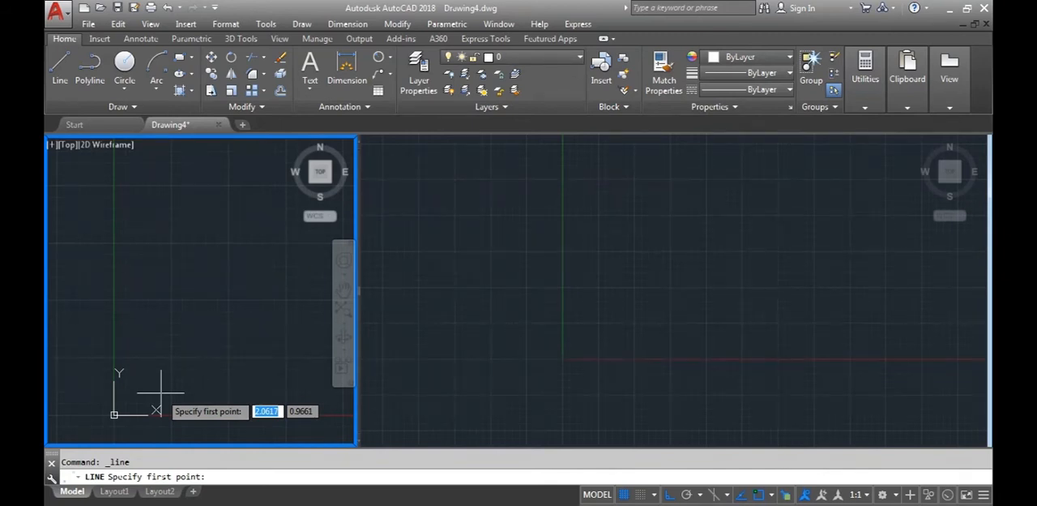
pyautogui.write('0')
pyautogui.press('Tab')
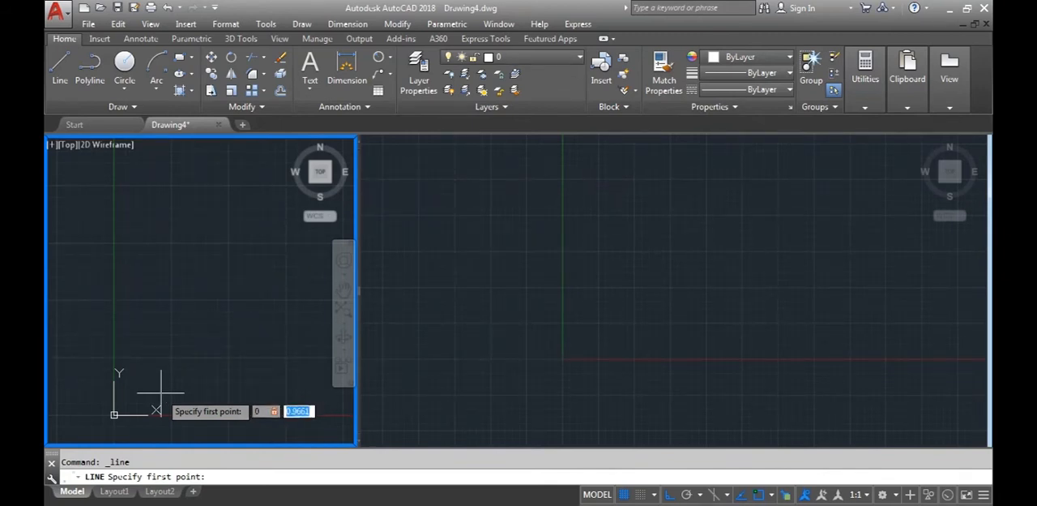
pyautogui.write('0')
pyautogui.press('Return')
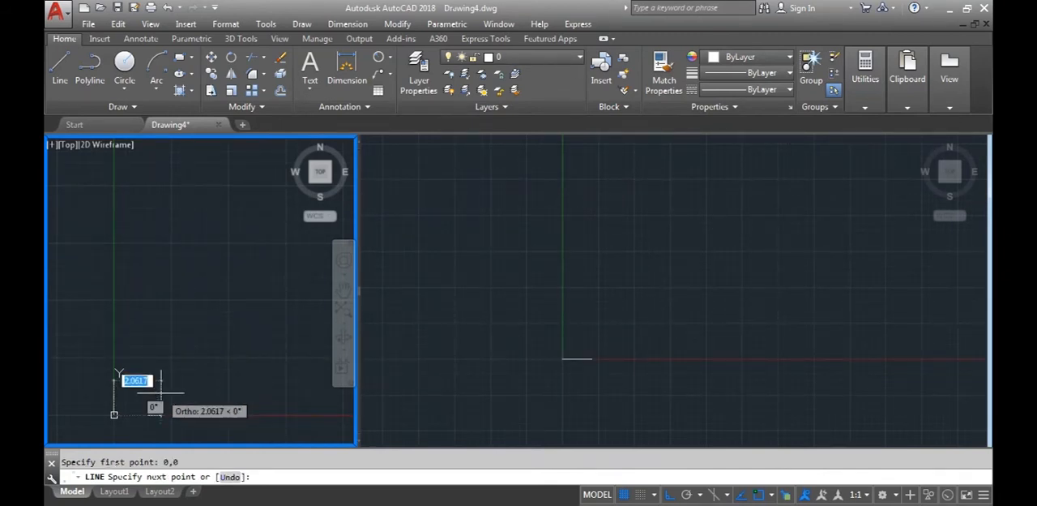
pyautogui.scroll(-3, 180, 342)
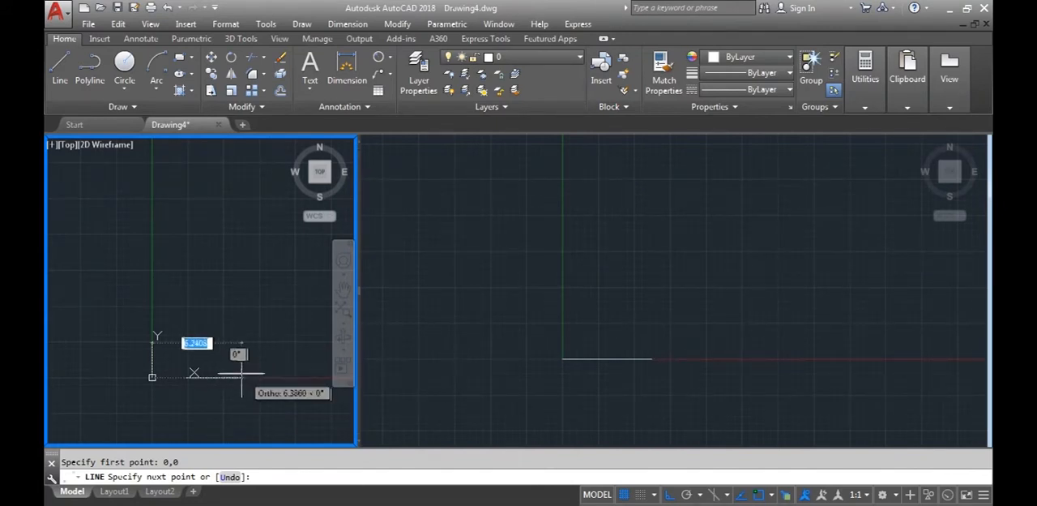
pyautogui.click(269, 377)
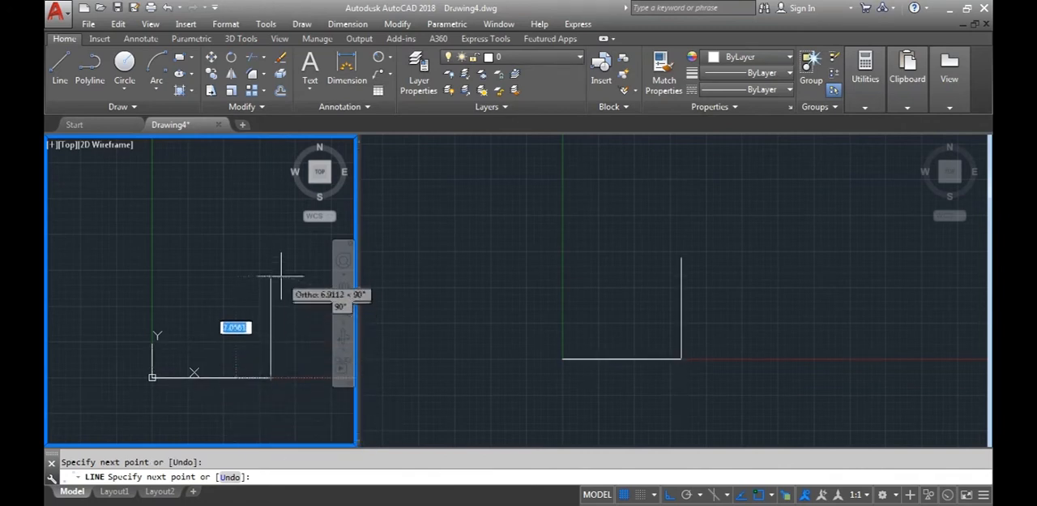
# Continue the line 10 units straight up and 15 units toward negative X, and end the command
pyautogui.write('10')
pyautogui.press('Return')
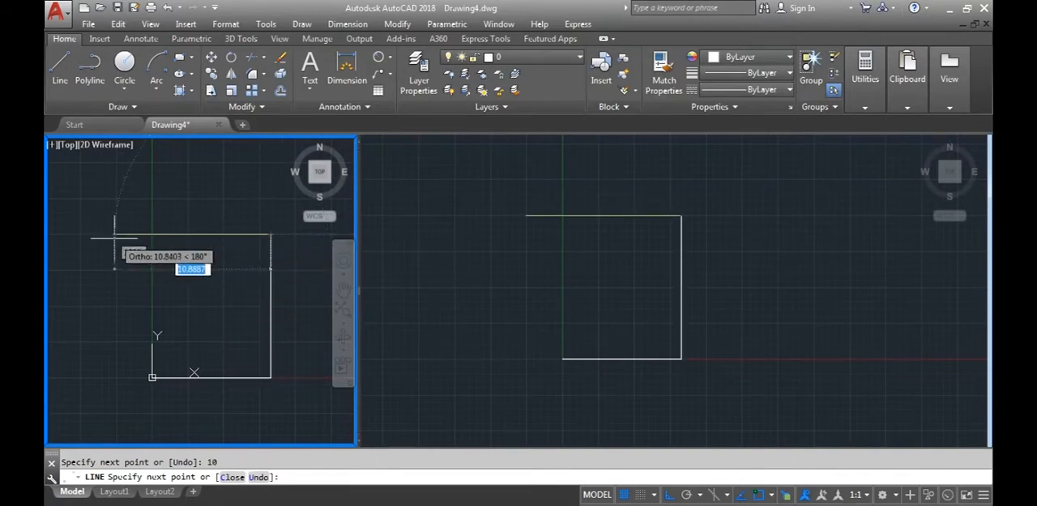
pyautogui.write('15')
pyautogui.press('Return')
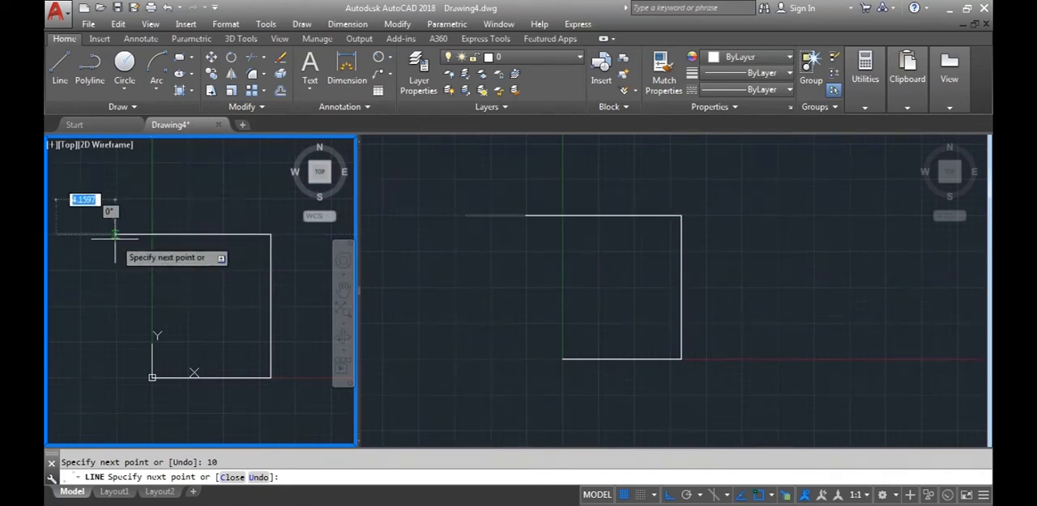
pyautogui.press('Escape')
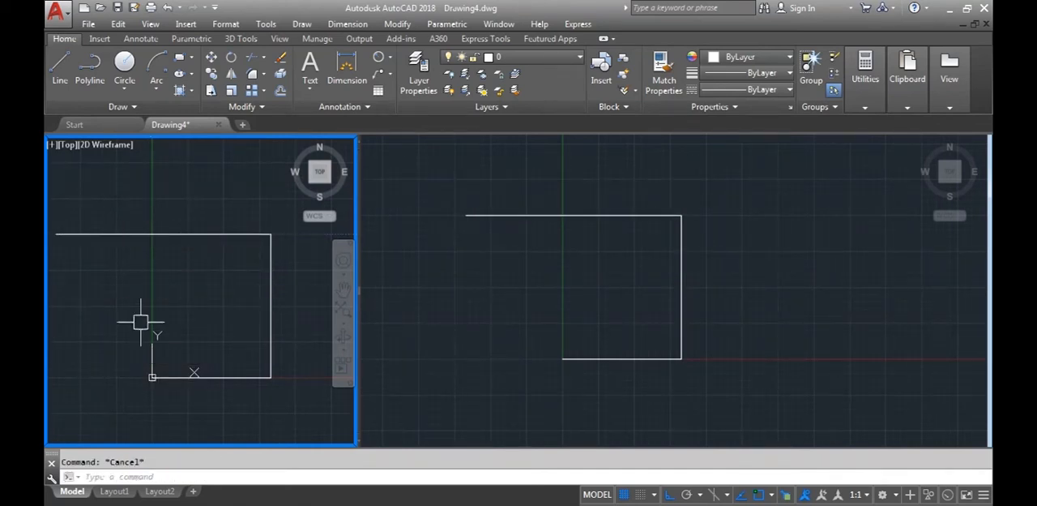
# Erase all three segments of the line shape that starts at the origin
pyautogui.moveTo(139, 320); pyautogui.dragTo(130, 335, button='middle')
pyautogui.scroll(-4, 204, 365)
pyautogui.click(243, 391)
pyautogui.click(125, 301)
pyautogui.press('Delete')
# Draw a single horizontal line 20 units long above the X axis, crossing the Y axis
pyautogui.click(60, 66)
pyautogui.click(71, 300)
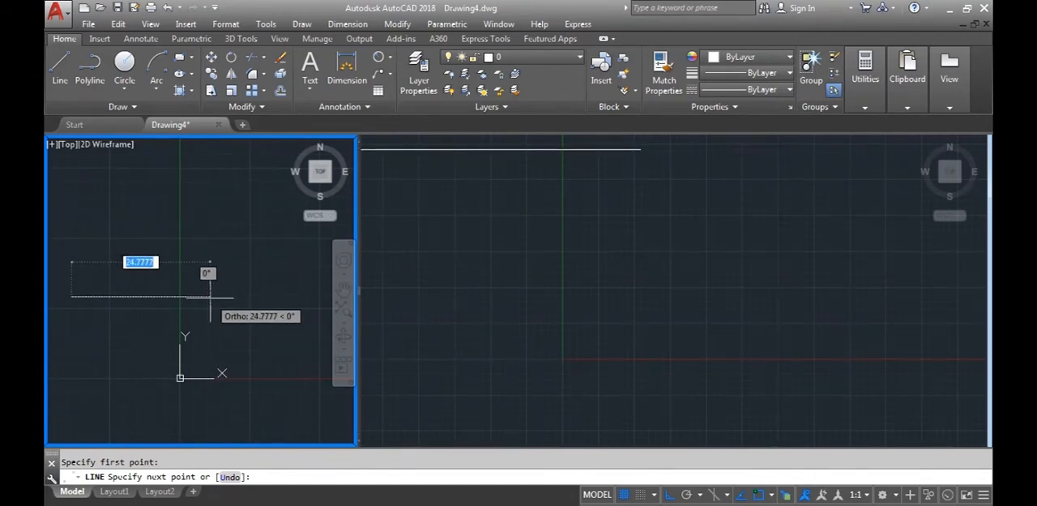
pyautogui.write('20')
pyautogui.press('Return')
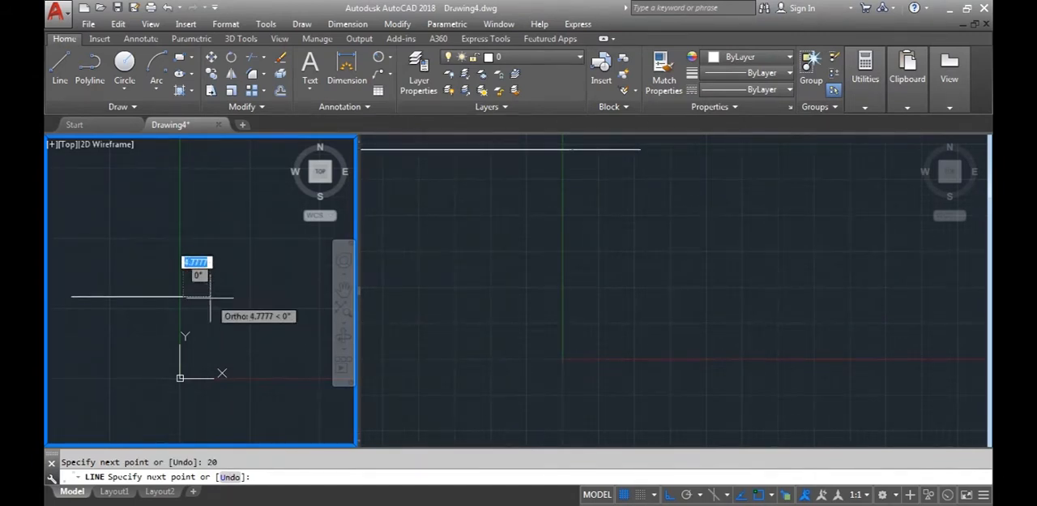
pyautogui.press('Escape')
# Switch to the D6 Word document and look at the table of draw and modify command shortcuts
pyautogui.moveTo(241, 326); pyautogui.dragTo(114, 342, button='middle')
pyautogui.moveTo(198, 337); pyautogui.dragTo(81, 359, button='middle')
pyautogui.scroll(-2, 156, 350)
pyautogui.moveTo(237, 332); pyautogui.dragTo(183, 337, button='middle')
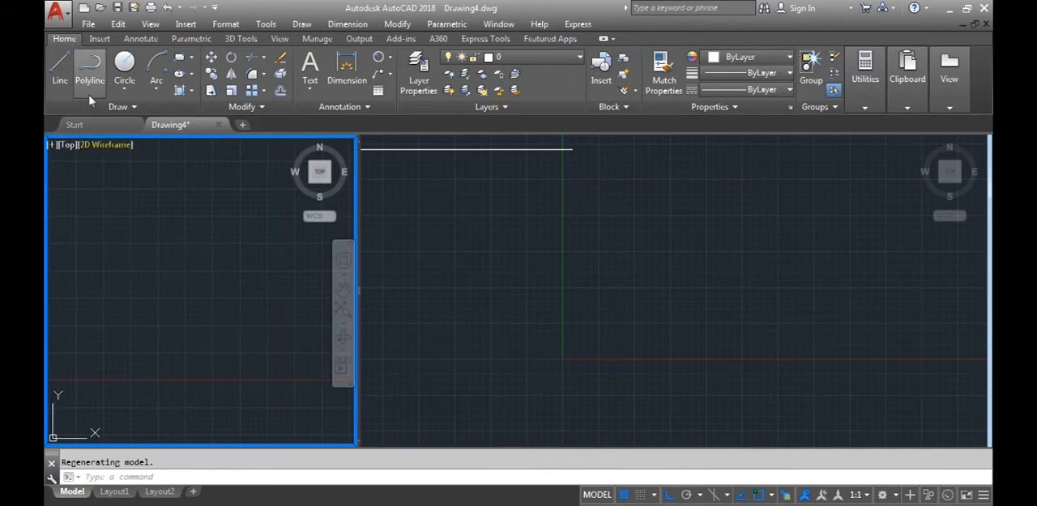
pyautogui.click(486, 504)
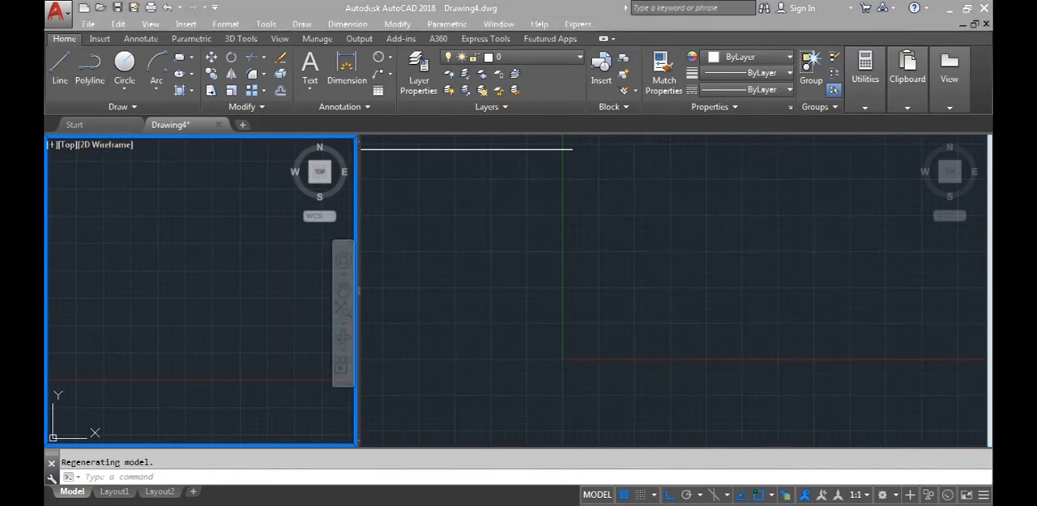
pyautogui.click(486, 504)
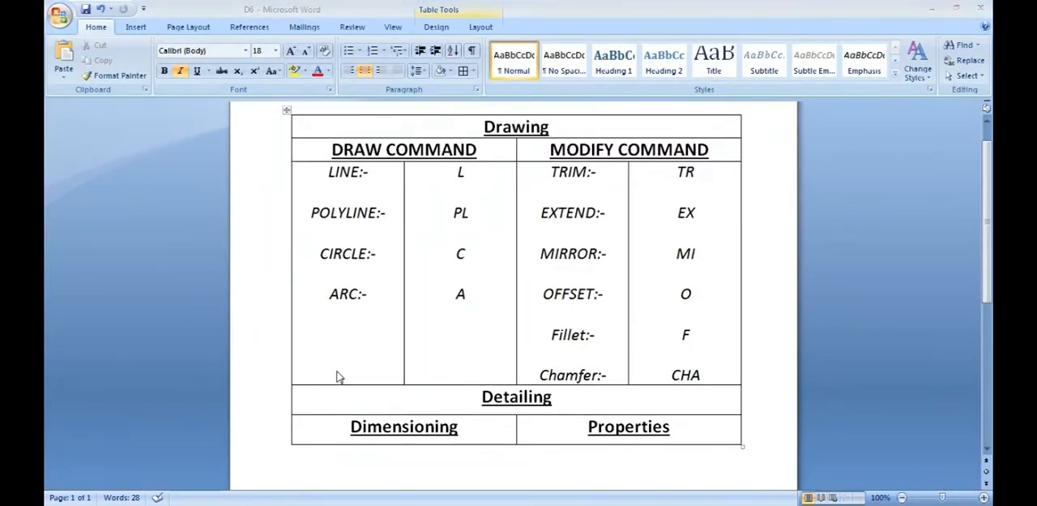
# Back in AutoCAD, start a polyline at a free point above the X axis and turn Ortho mode off
pyautogui.write('PL')
pyautogui.press('Return')
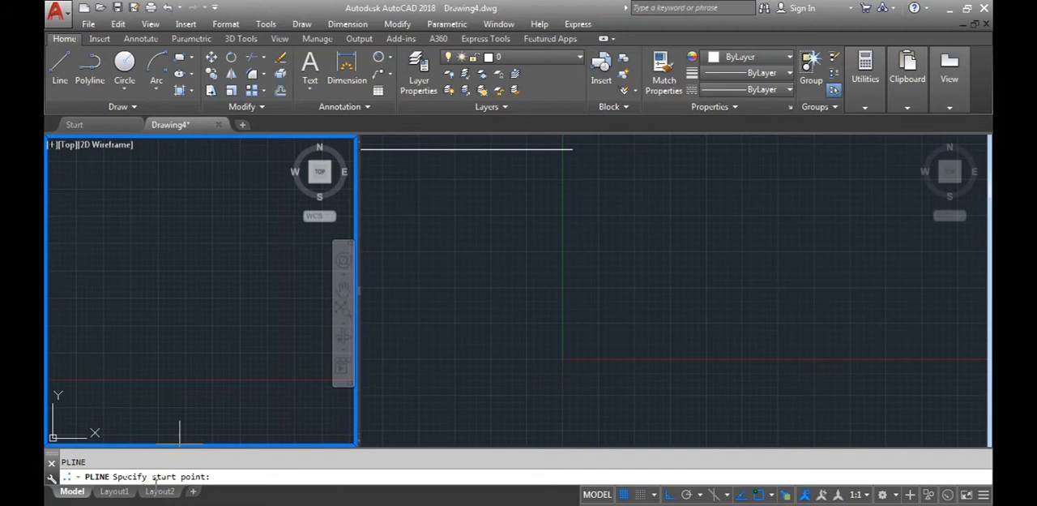
pyautogui.click(104, 348)
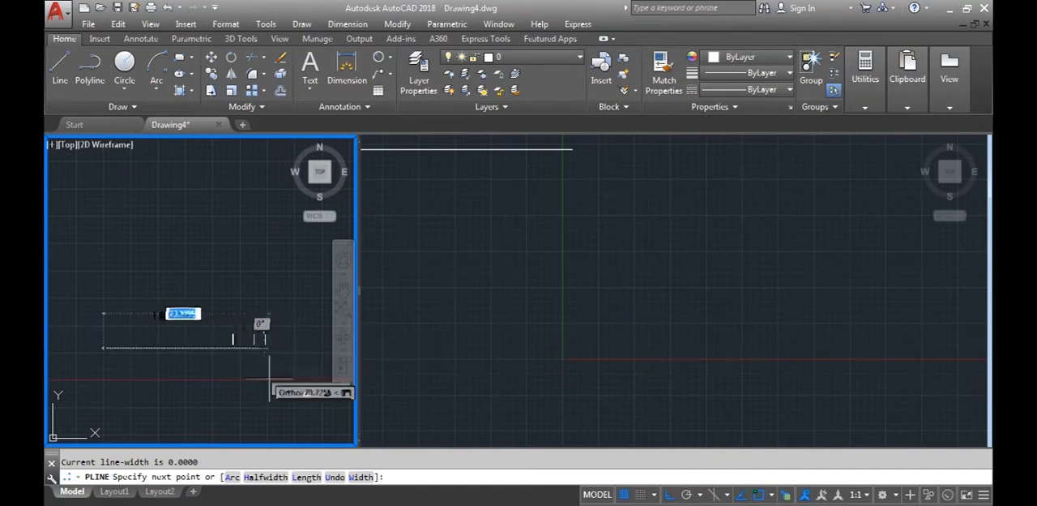
pyautogui.click(669, 494)
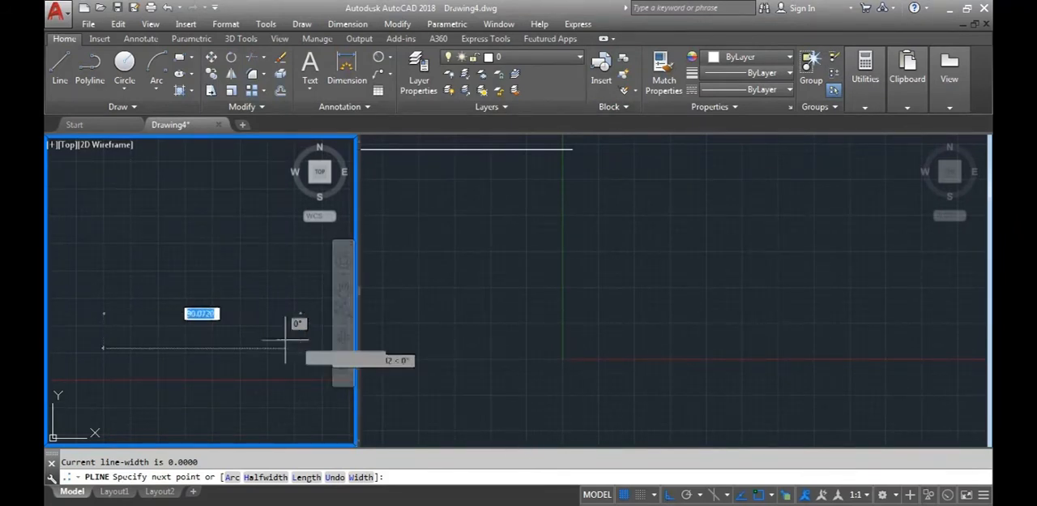
# Add freehand zigzag straight segments to the polyline, alternating upward and downward
pyautogui.click(154, 269)
pyautogui.click(191, 373)
pyautogui.click(243, 302)
pyautogui.moveTo(242, 311); pyautogui.dragTo(181, 219, button='middle')
pyautogui.click(240, 285)
pyautogui.scroll(-5, 221, 312)
pyautogui.moveTo(221, 311); pyautogui.dragTo(255, 299, button='middle')
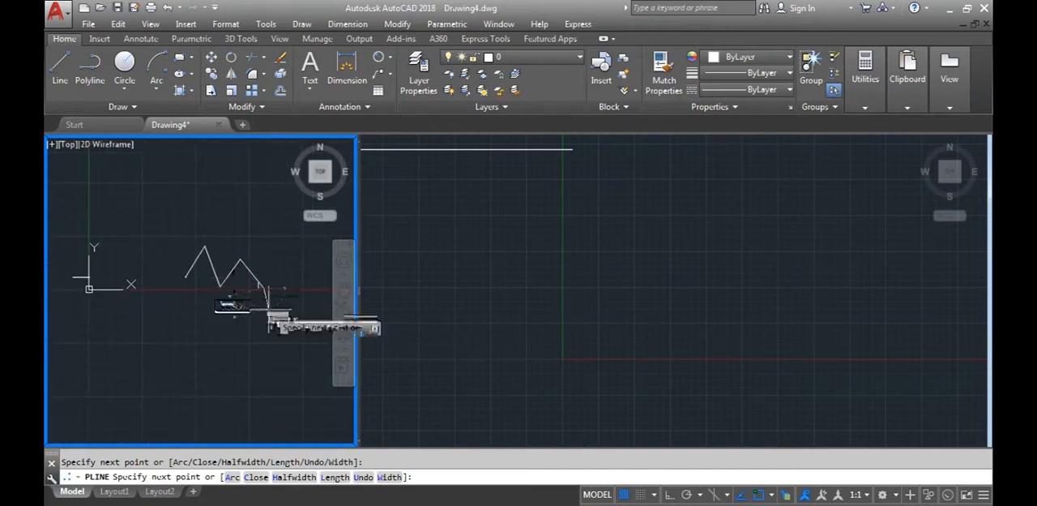
# Continue the polyline with freehand arcs, return to straight segments, and close the shape at its start point
pyautogui.write('A')
pyautogui.press('Return')
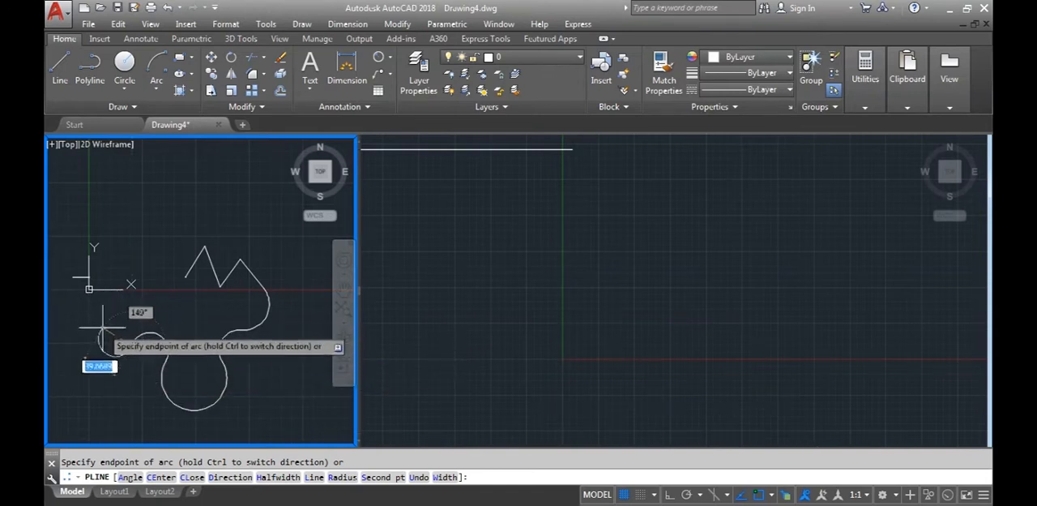
pyautogui.write('l')
pyautogui.press('Return')
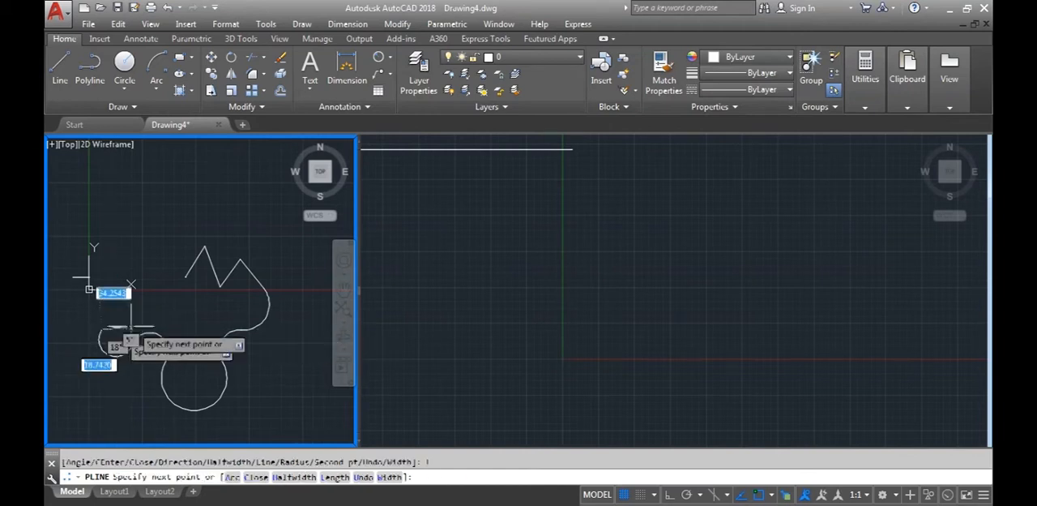
pyautogui.click(186, 277)
pyautogui.press('Escape')
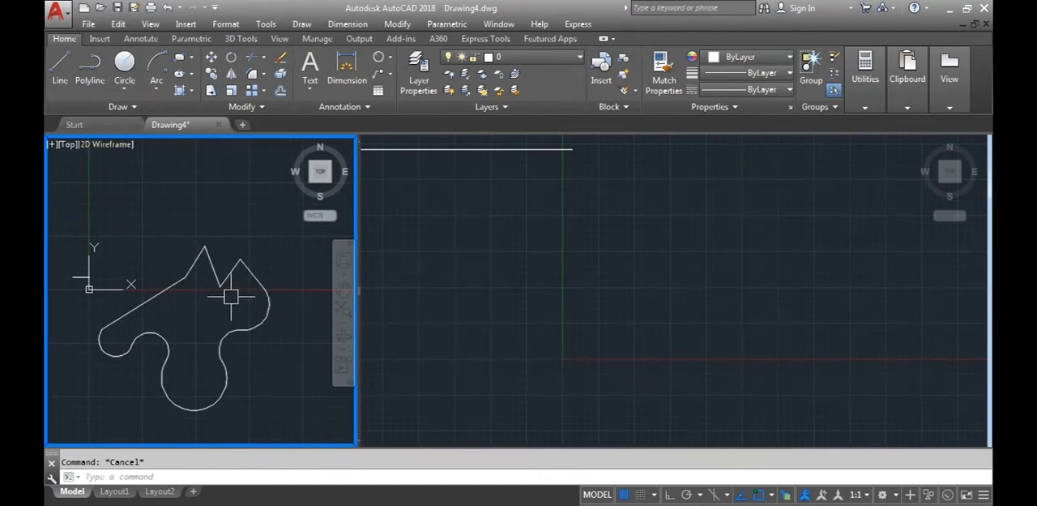
# Draw an open, irregular chain of nine freehand line segments beside the closed polyline shape
pyautogui.moveTo(131, 288); pyautogui.dragTo(179, 320, button='middle')
pyautogui.click(60, 73)
pyautogui.click(103, 231)
pyautogui.click(165, 193)
pyautogui.click(186, 224)
pyautogui.click(208, 228)
pyautogui.click(197, 263)
pyautogui.click(165, 263)
pyautogui.click(165, 287)
pyautogui.click(98, 270)
pyautogui.click(74, 292)
pyautogui.click(95, 315)
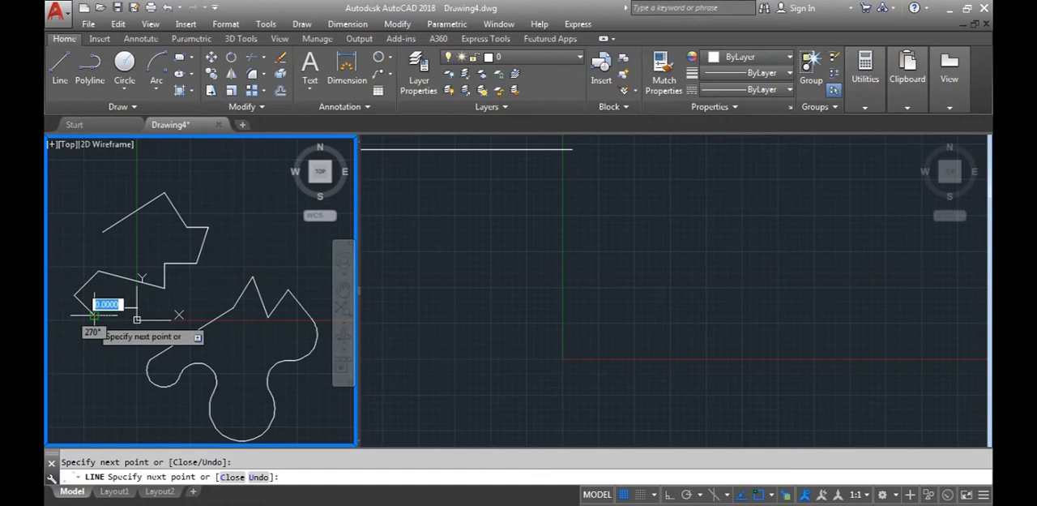
pyautogui.press('Return')
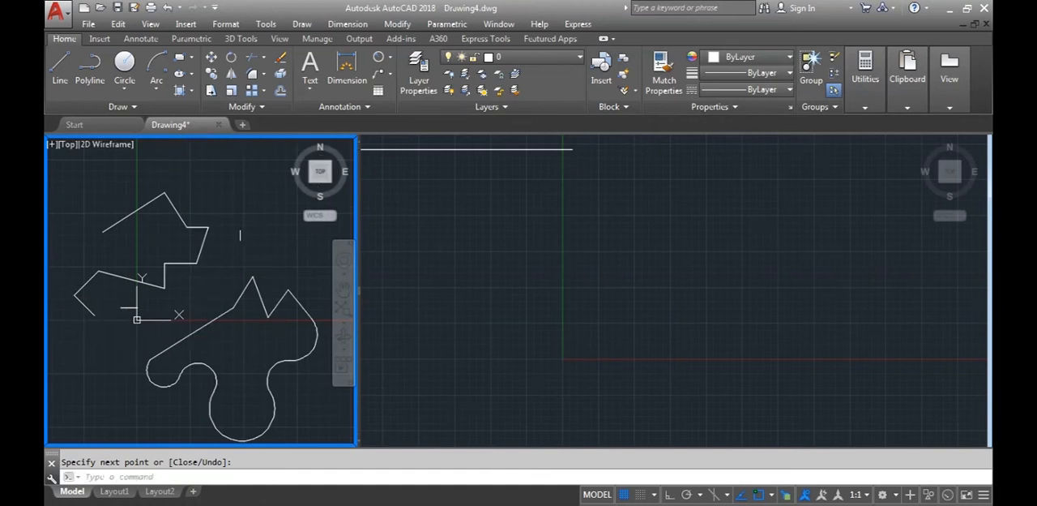
# Select the segments of the open line chain one by one to check that they are separate objects, and clear the selection
pyautogui.click(146, 205)
pyautogui.click(177, 218)
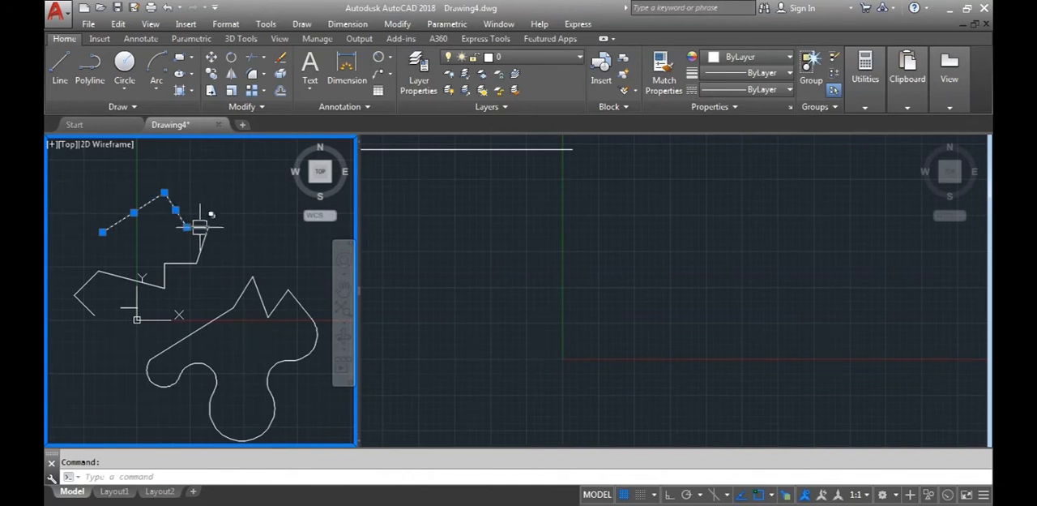
pyautogui.click(204, 236)
pyautogui.click(181, 262)
pyautogui.click(163, 282)
pyautogui.click(86, 288)
pyautogui.press('Escape')
# Select the closed polyline shape to check that it is a single object
pyautogui.click(216, 301)
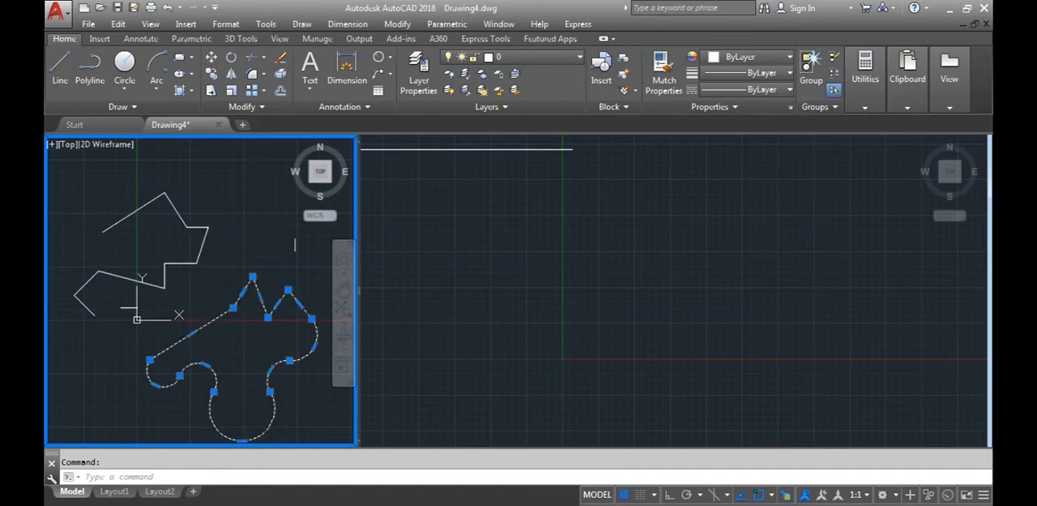
pyautogui.scroll(-3, 235, 349)
pyautogui.moveTo(210, 316); pyautogui.dragTo(213, 325, button='middle')
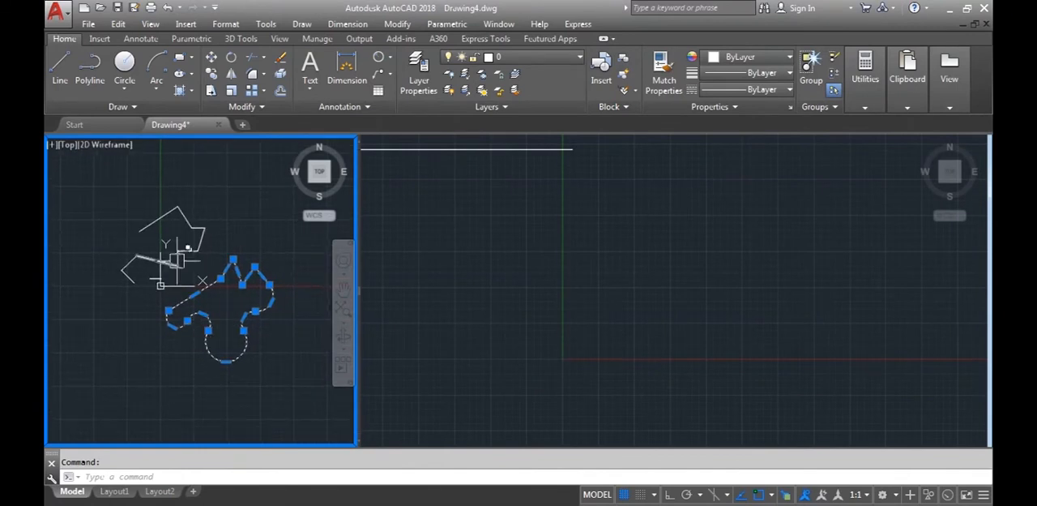
# Select the line chain, the closed polyline and the horizontal line together and erase them
pyautogui.click(332, 371)
pyautogui.click(90, 214)
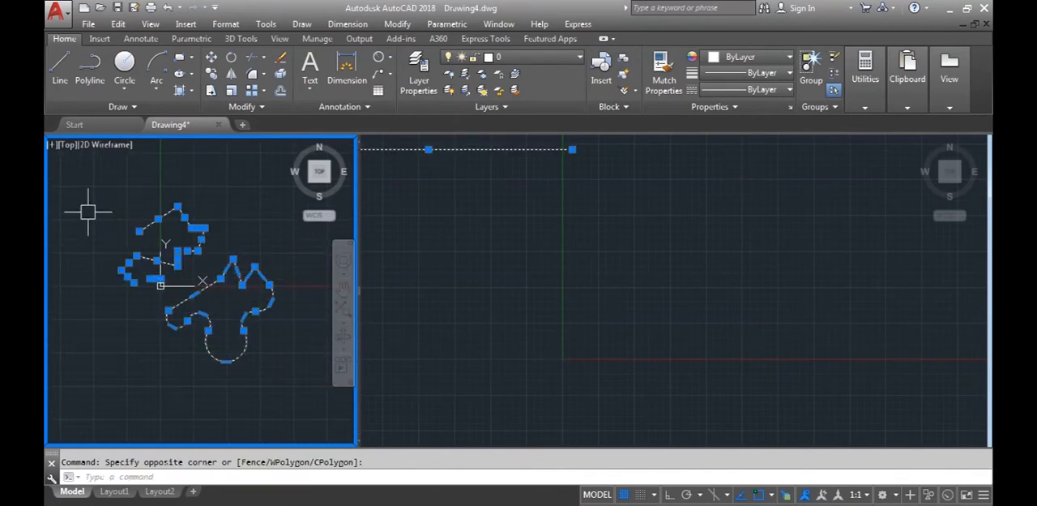
pyautogui.press('Delete')
# Switch to Windows Photo Viewer and look at the dimensioned D6 reference drawing
pyautogui.moveTo(162, 286)
pyautogui.mouseDown(button='middle')
pyautogui.moveTo(181, 320)
pyautogui.moveTo(164, 303)
pyautogui.mouseUp(button='middle')
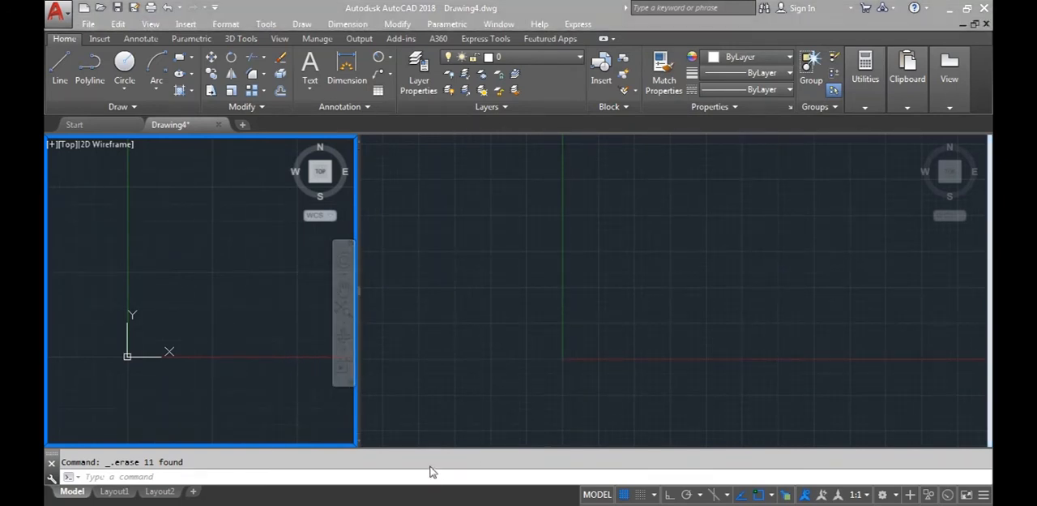
pyautogui.hotkey('alt', 'Tab')
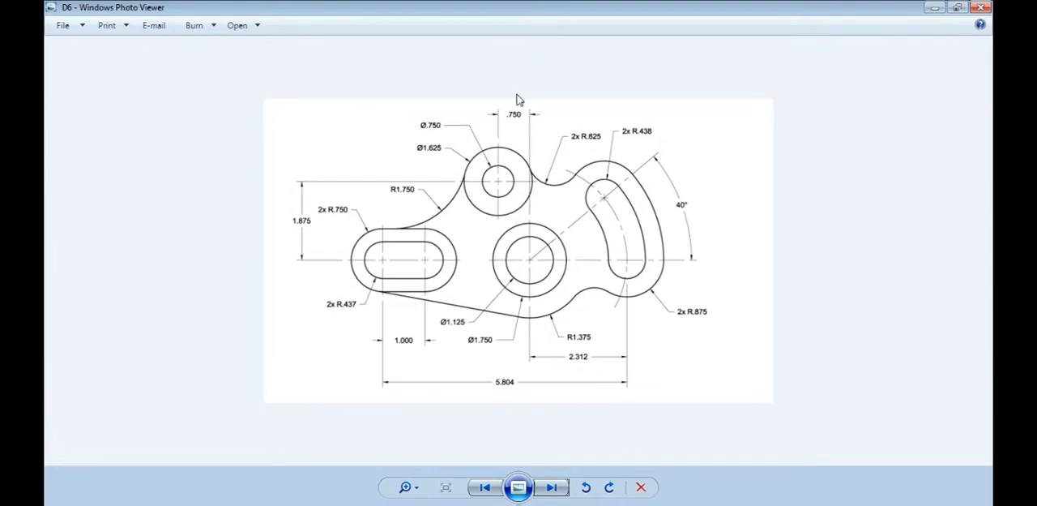
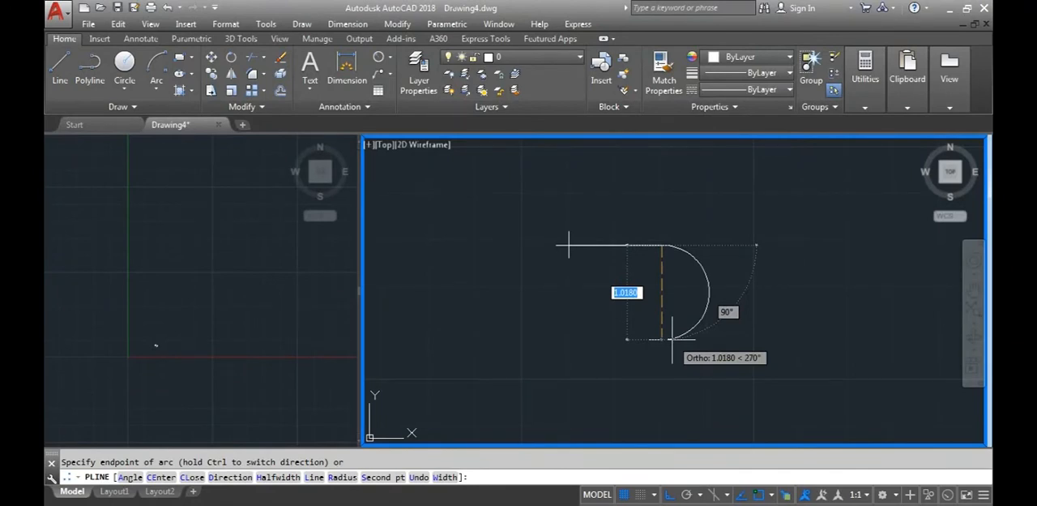
# Continue the polyline with an arc ending .874 straight below its start and a straight segment back to directly beneath the starting point
pyautogui.write('.874')
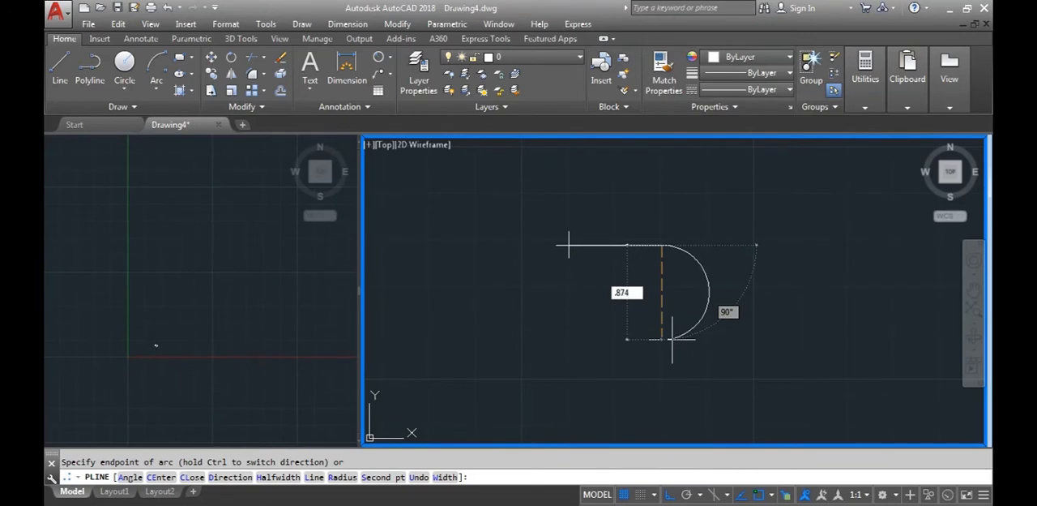
pyautogui.press('Return')
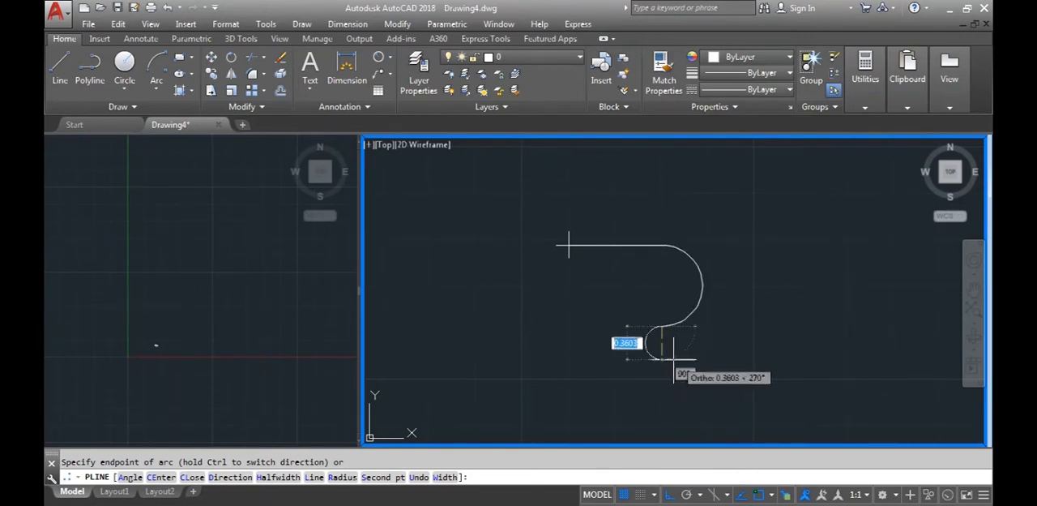
pyautogui.write('L')
pyautogui.press('Return')
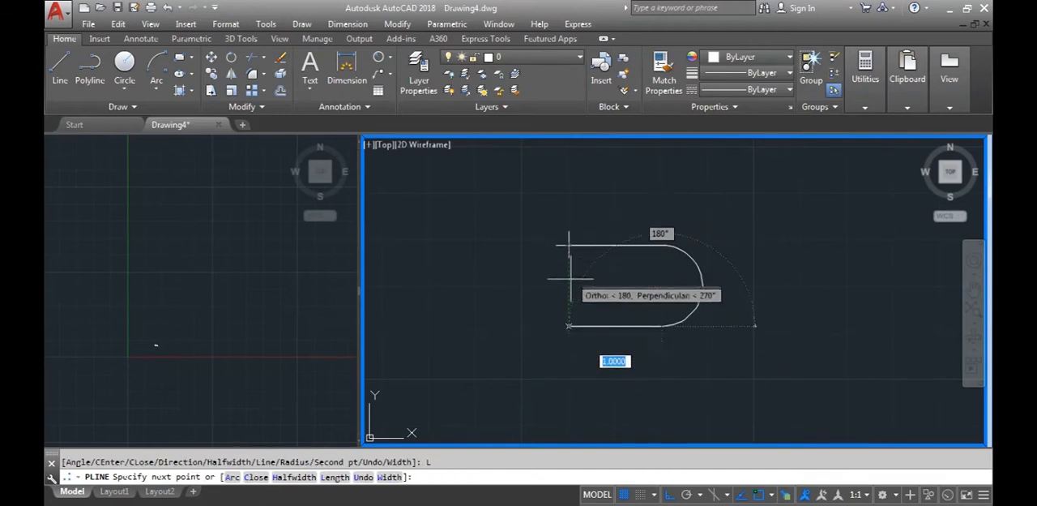
pyautogui.click(569, 326)
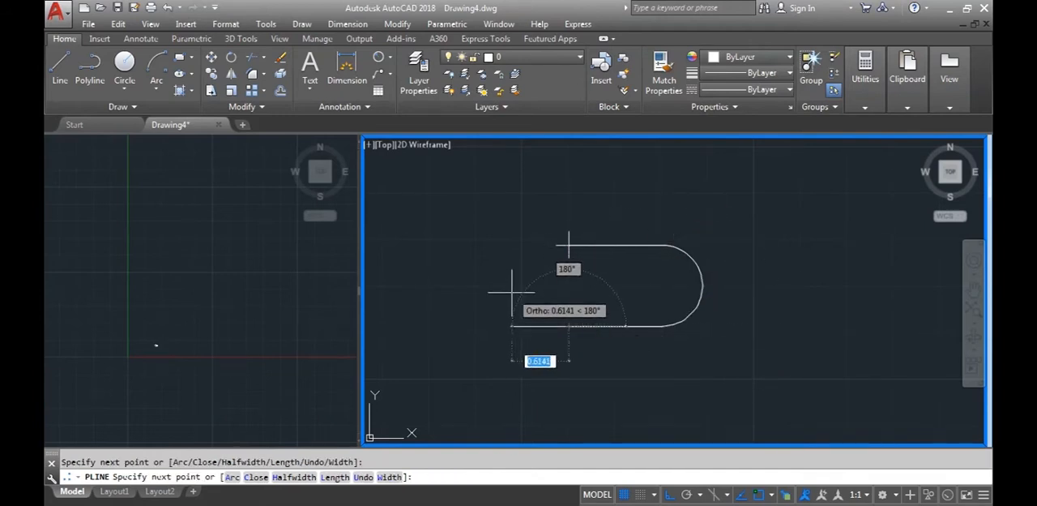
# Close the slot outline with an arc up to the polyline's starting point and end the polyline
pyautogui.write('A')
pyautogui.press('Return')
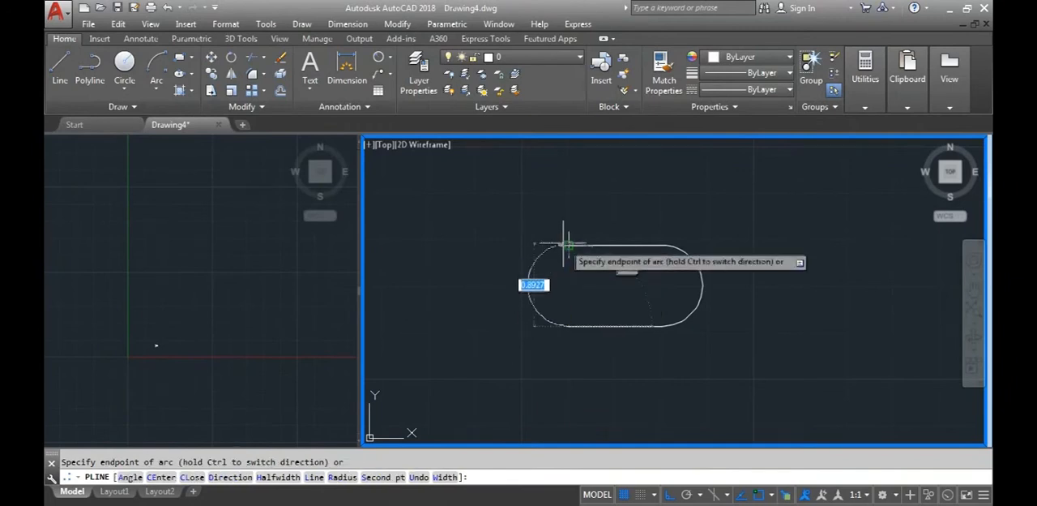
pyautogui.press('Escape')
pyautogui.scroll(-2, 616, 324)
pyautogui.moveTo(630, 332); pyautogui.dragTo(641, 313, button='middle')
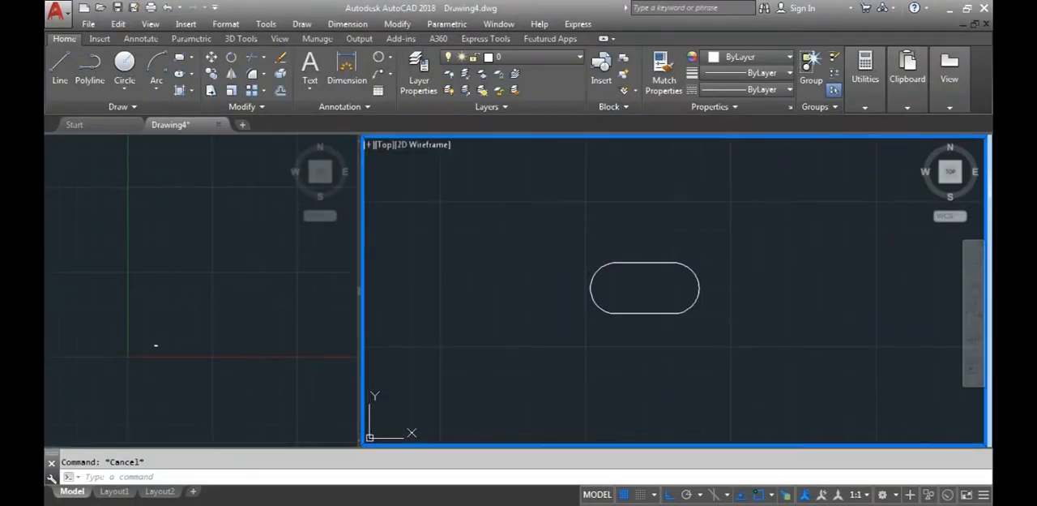
# Switch to Windows Photo Viewer to look at the dimensioned D6 reference drawing, and return to AutoCAD
pyautogui.click(443, 478)
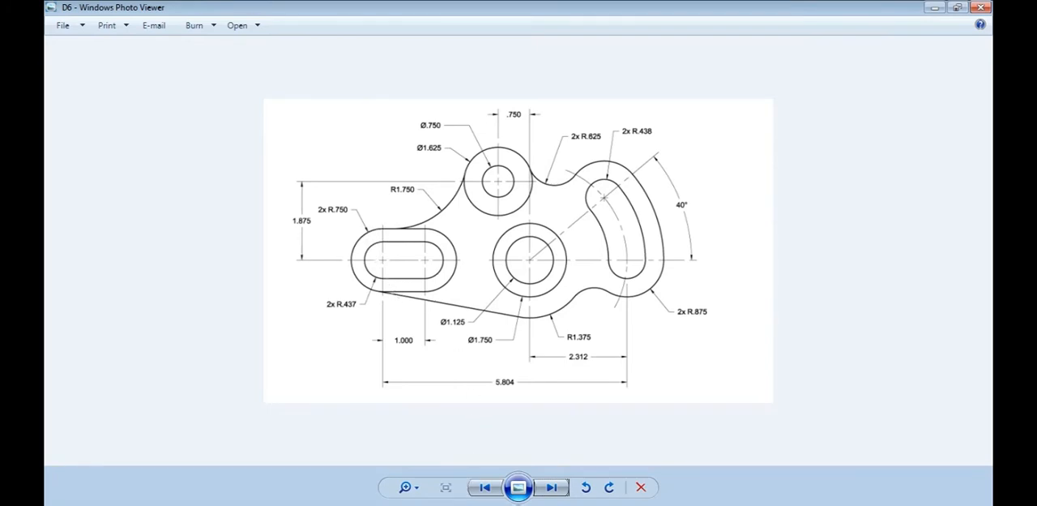
pyautogui.hotkey('alt', 'Tab')
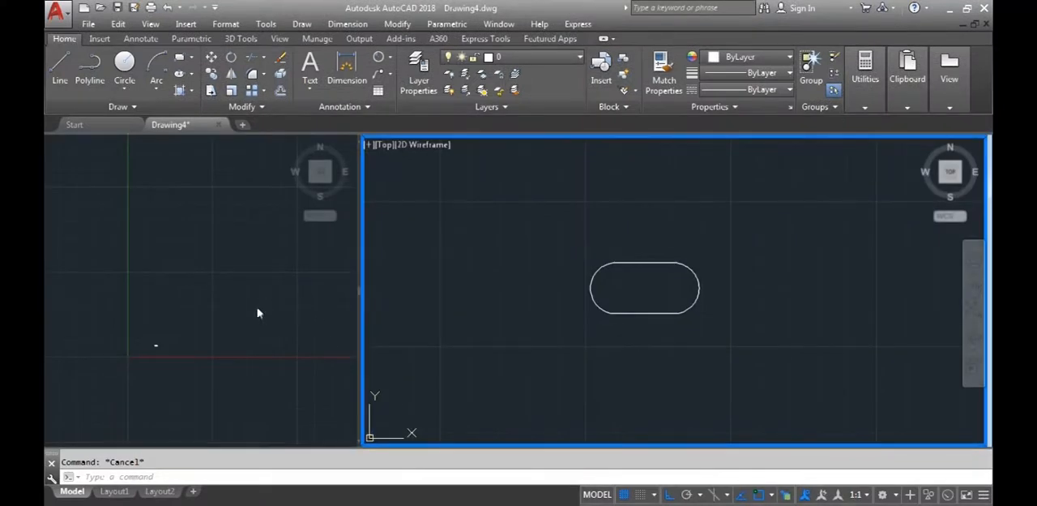
pyautogui.scroll(4, 165, 352)
pyautogui.scroll(-4, 510, 350)
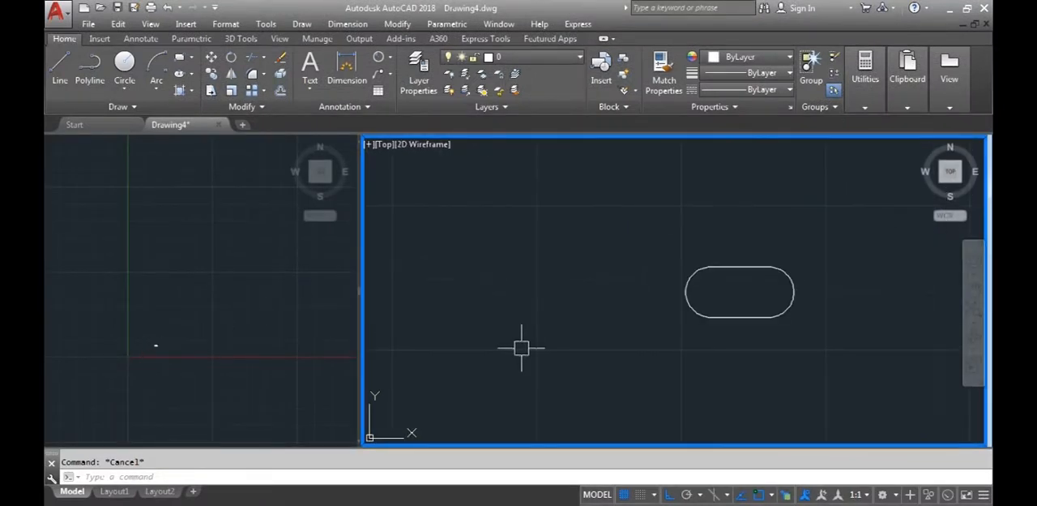
pyautogui.click(582, 333)
pyautogui.scroll(-3, 440, 364)
pyautogui.moveTo(508, 364); pyautogui.dragTo(558, 370, button='middle')
pyautogui.scroll(4, 515, 365)
pyautogui.click(561, 369)
pyautogui.click(489, 395)
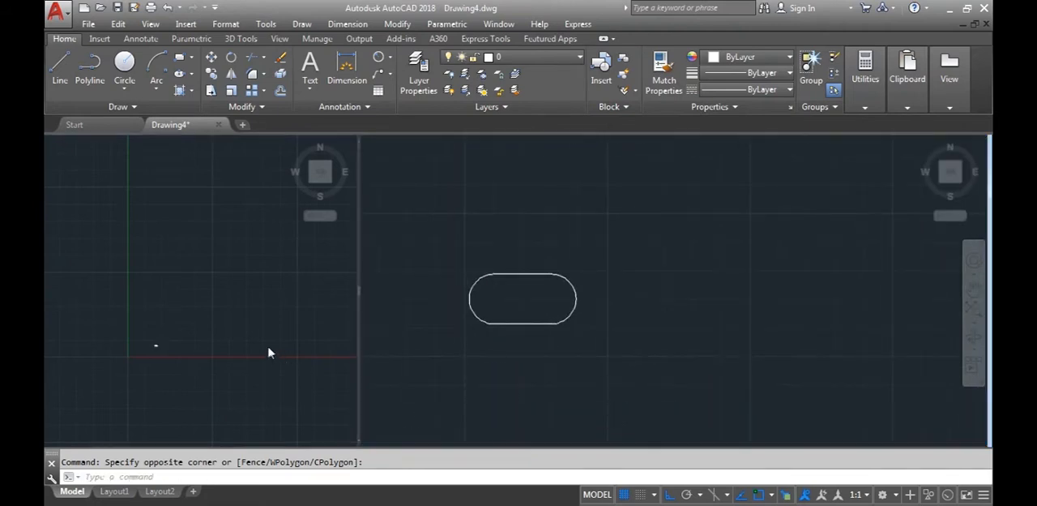
# Sketch a single vertical practice line in an empty area of the left viewport
pyautogui.click(127, 354)
pyautogui.moveTo(163, 299)
pyautogui.mouseDown(button='middle')
pyautogui.moveTo(143, 340)
pyautogui.moveTo(64, 396)
pyautogui.moveTo(207, 336)
pyautogui.moveTo(104, 429)
pyautogui.mouseUp(button='middle')
pyautogui.moveTo(192, 368); pyautogui.dragTo(144, 423, button='middle')
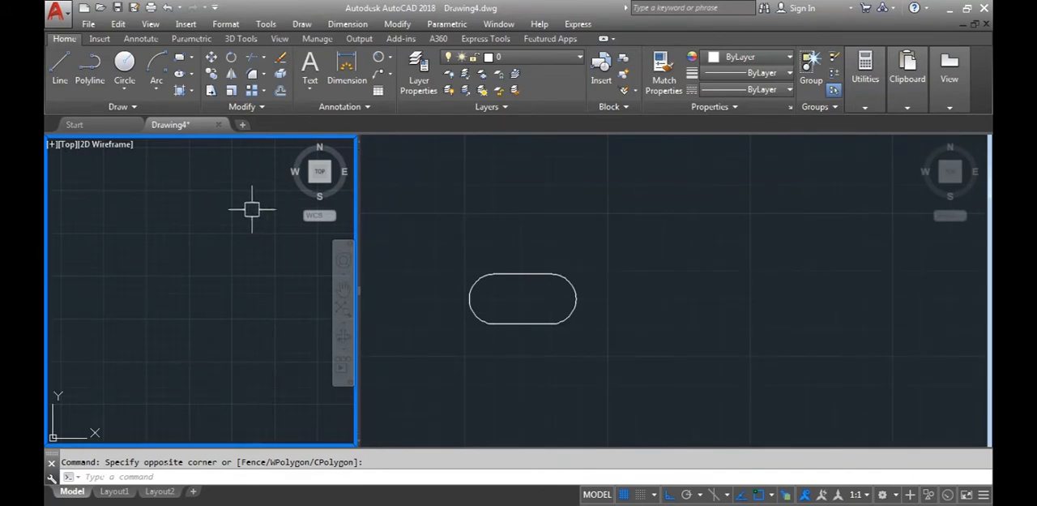
pyautogui.click(60, 65)
pyautogui.click(145, 257)
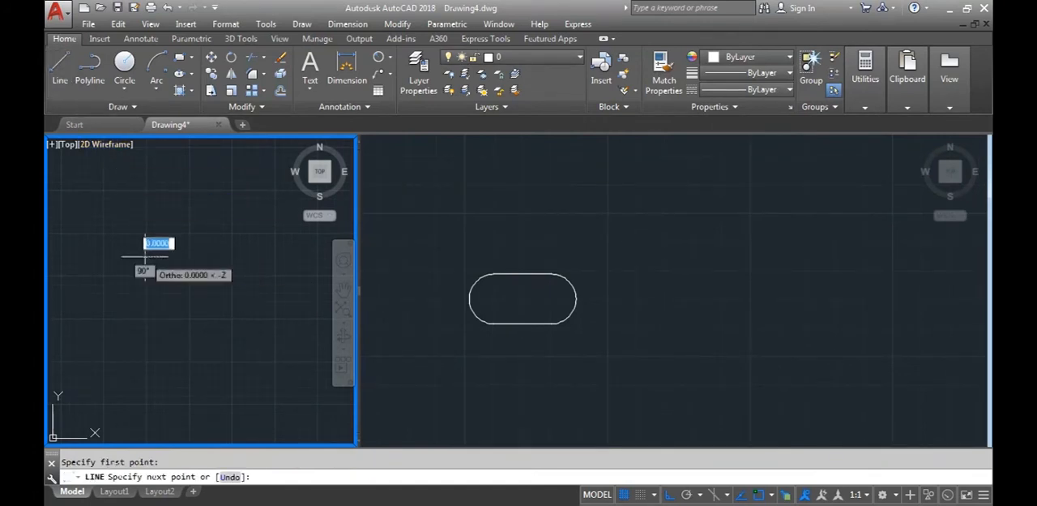
pyautogui.click(145, 353)
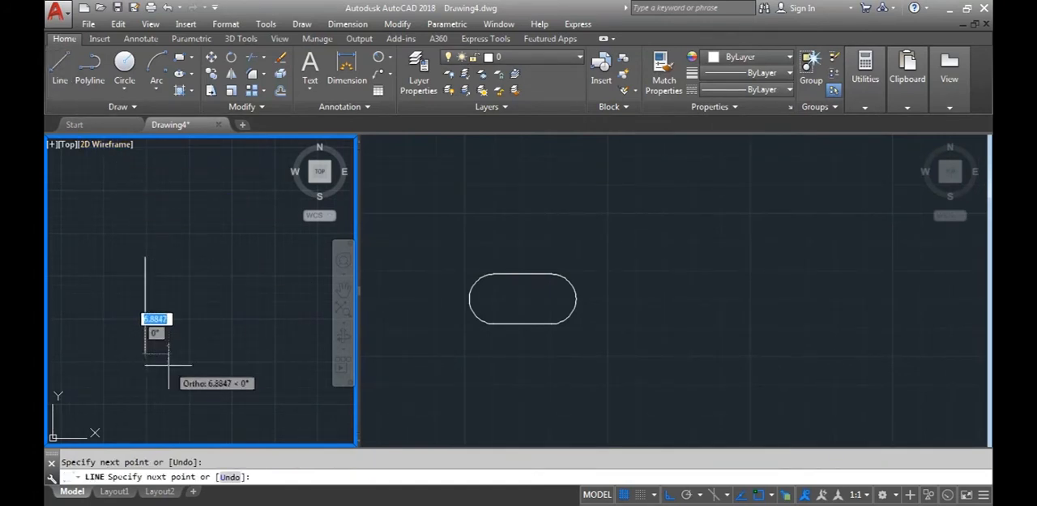
pyautogui.press('Escape')
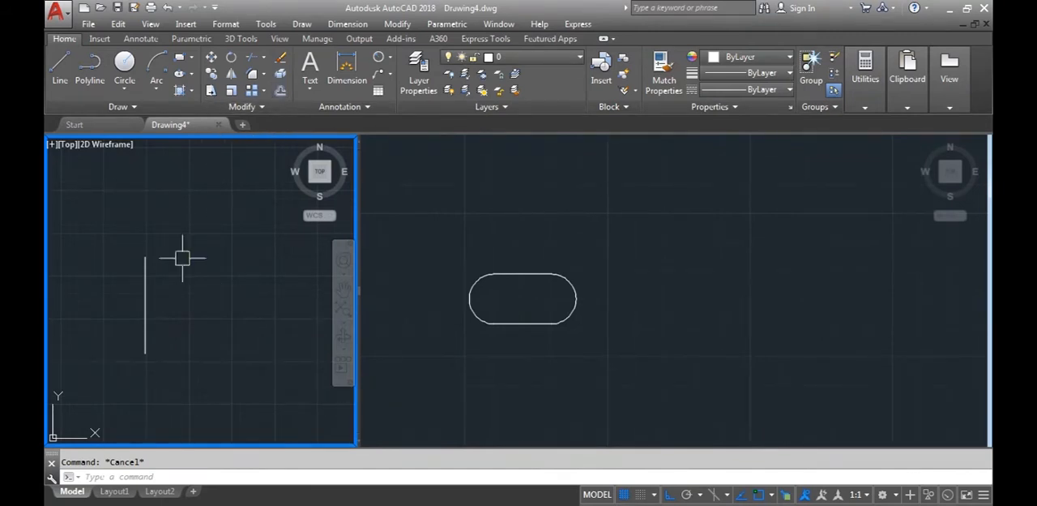
# Offset the vertical line by 10 to both its right and left sides
pyautogui.write('o')
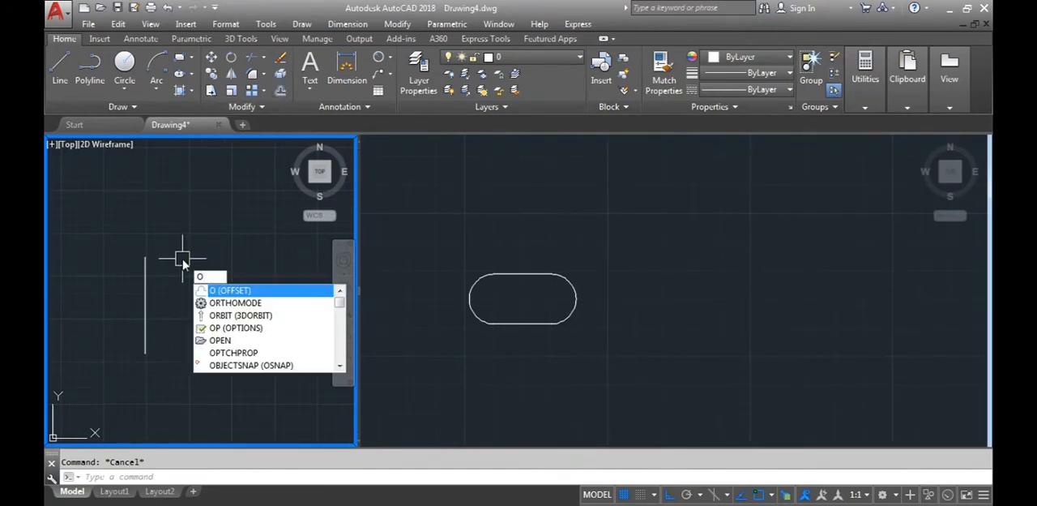
pyautogui.press('Return')
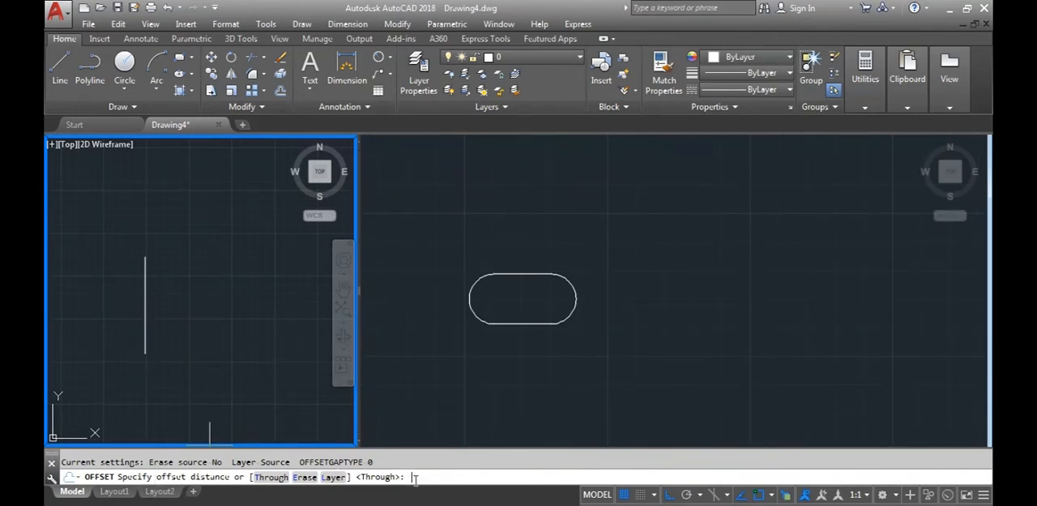
pyautogui.press('Return')
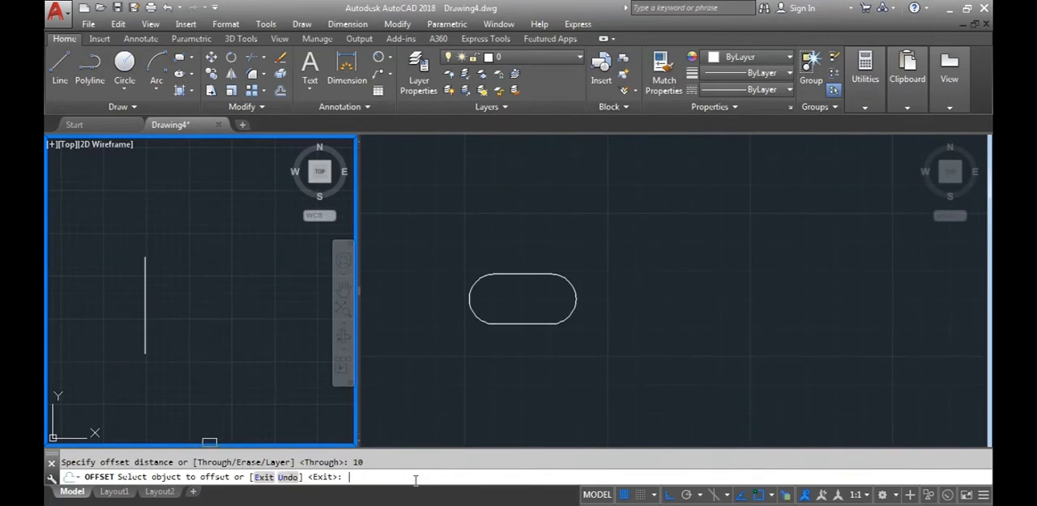
pyautogui.click(145, 294)
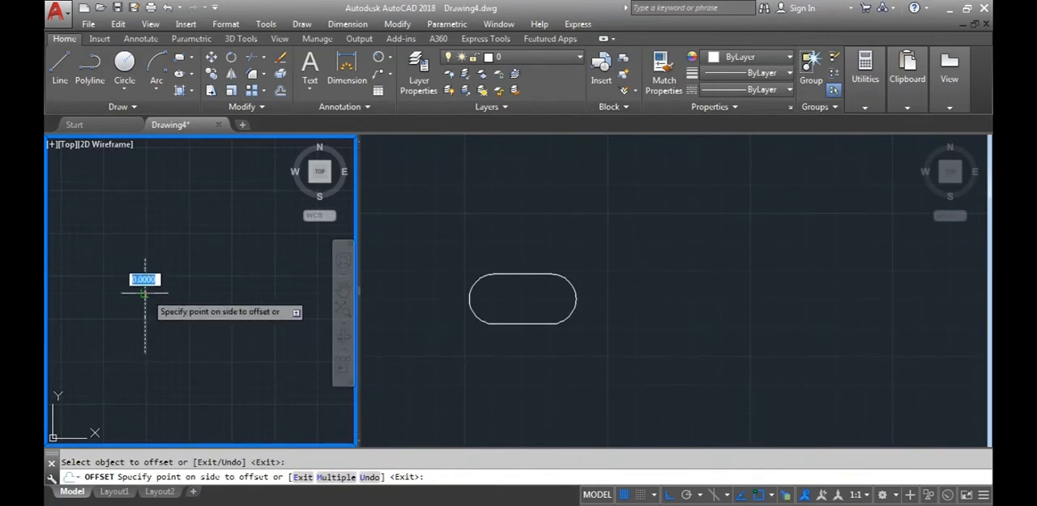
pyautogui.click(196, 297)
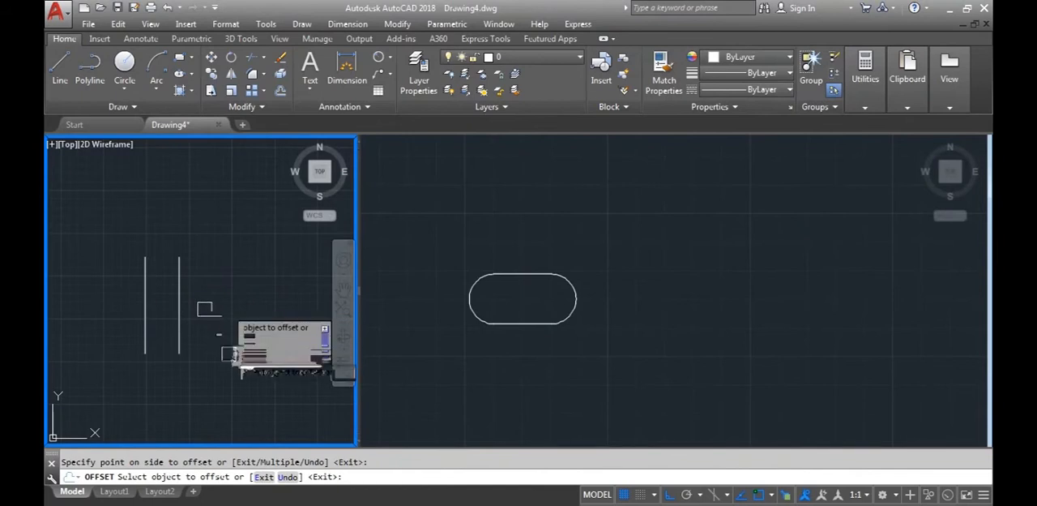
pyautogui.click(145, 303)
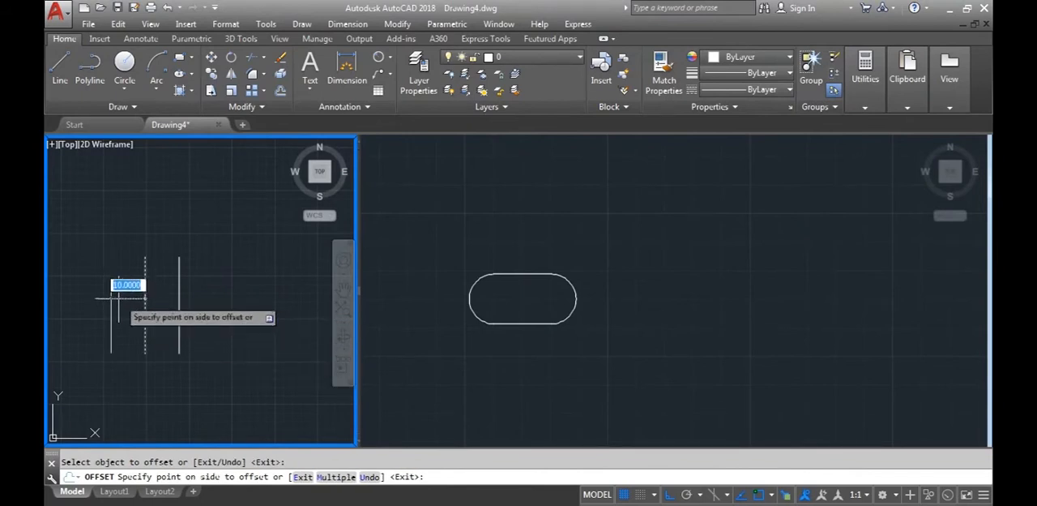
pyautogui.click(109, 346)
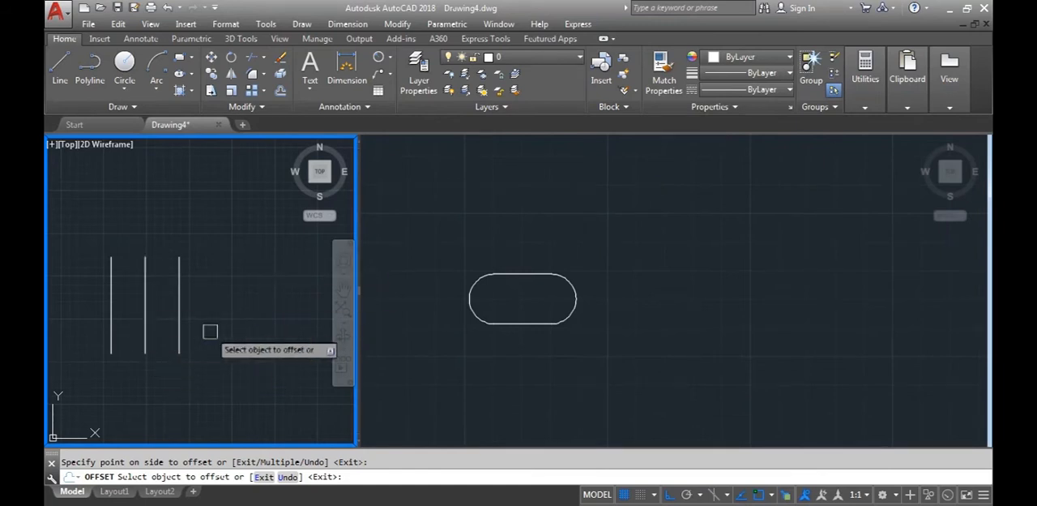
pyautogui.press('Escape')
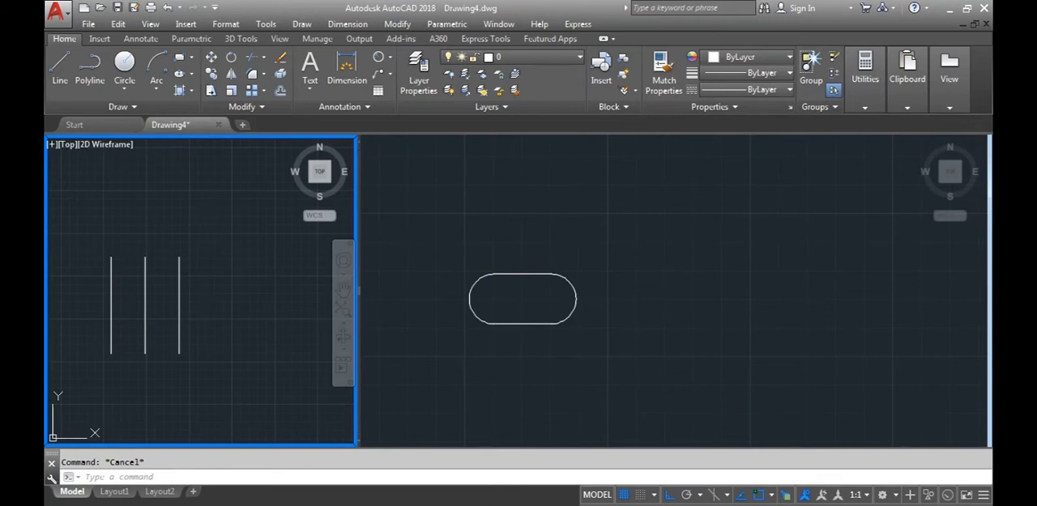
# Calculate 750 minus 437 with the quick calculator to get the offset between the slot's two outlines, and close the calculator
pyautogui.click(442, 503)
pyautogui.click(485, 379)
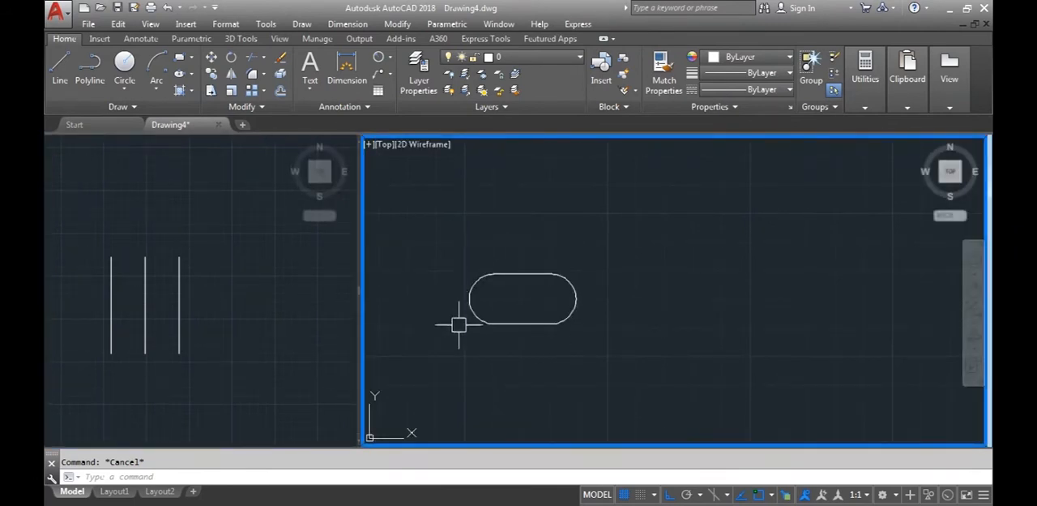
pyautogui.click(398, 475)
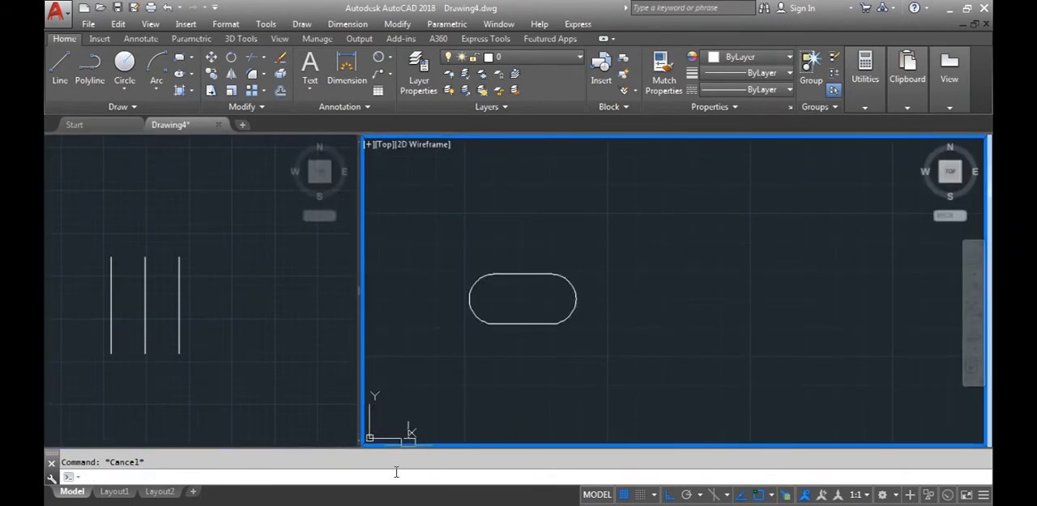
pyautogui.write('CALCULATOR')
pyautogui.press('Return')
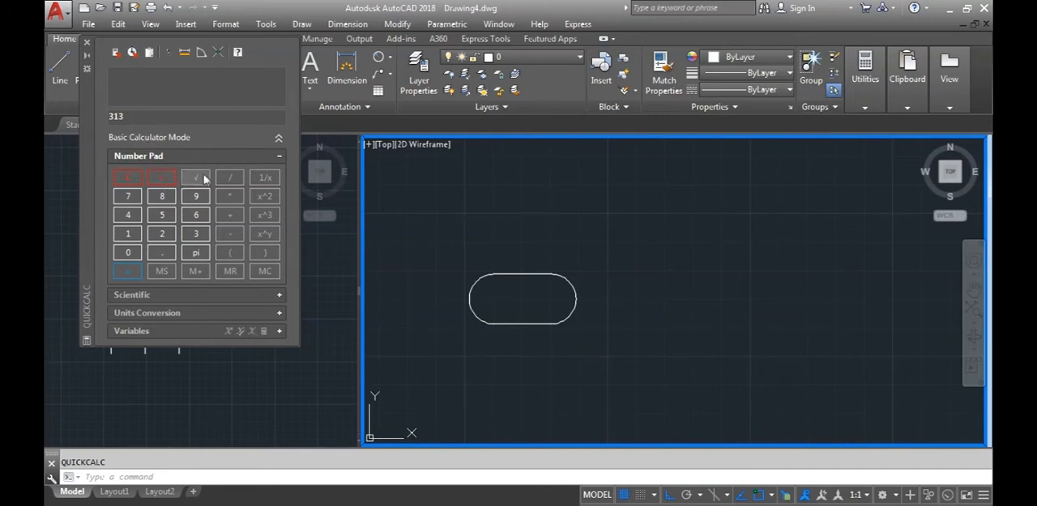
pyautogui.click(128, 177)
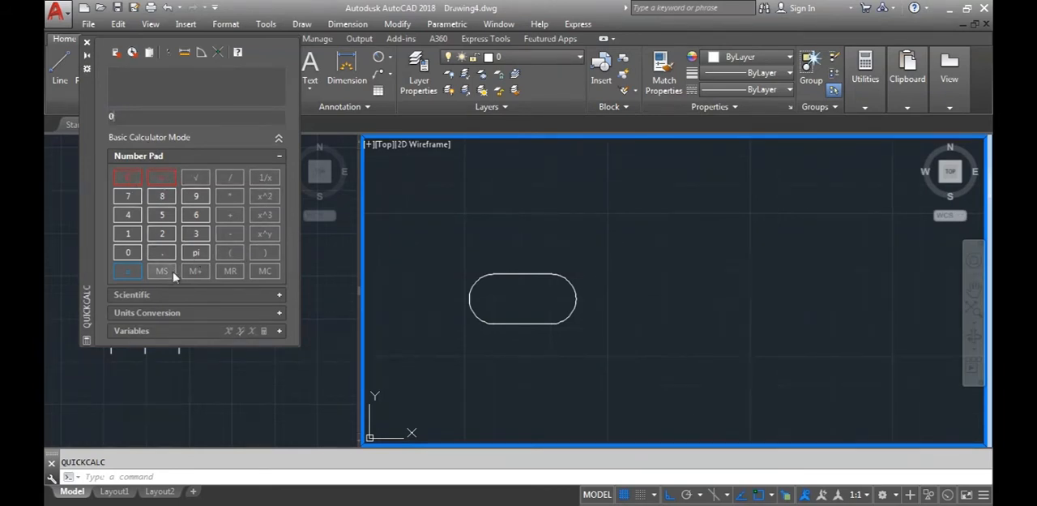
pyautogui.click(162, 215)
pyautogui.click(127, 252)
pyautogui.click(230, 234)
pyautogui.click(127, 215)
pyautogui.click(195, 233)
pyautogui.click(127, 195)
pyautogui.click(129, 271)
pyautogui.click(86, 41)
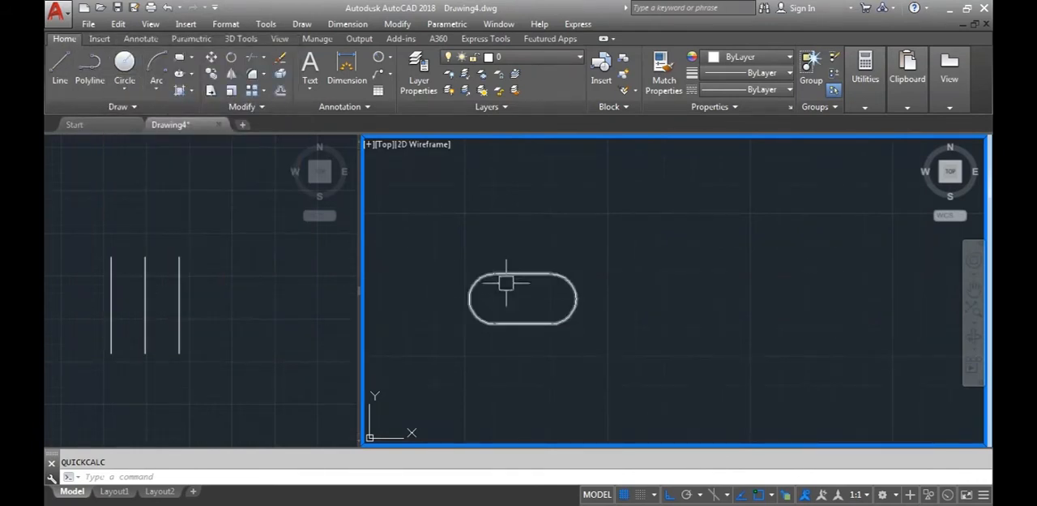
# Offset the closed slot outline outward by .313
pyautogui.click(280, 90)
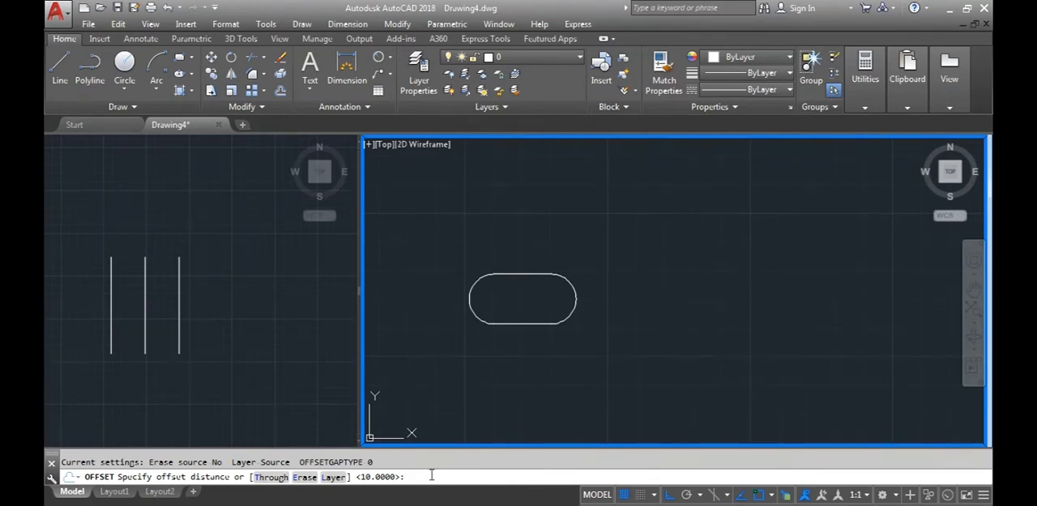
pyautogui.press('Return')
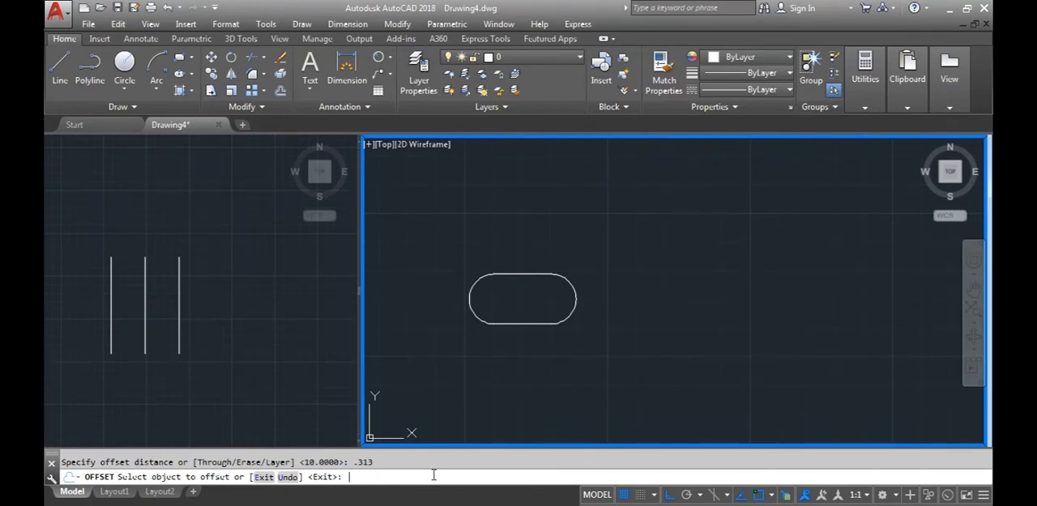
pyautogui.click(523, 275)
pyautogui.click(515, 241)
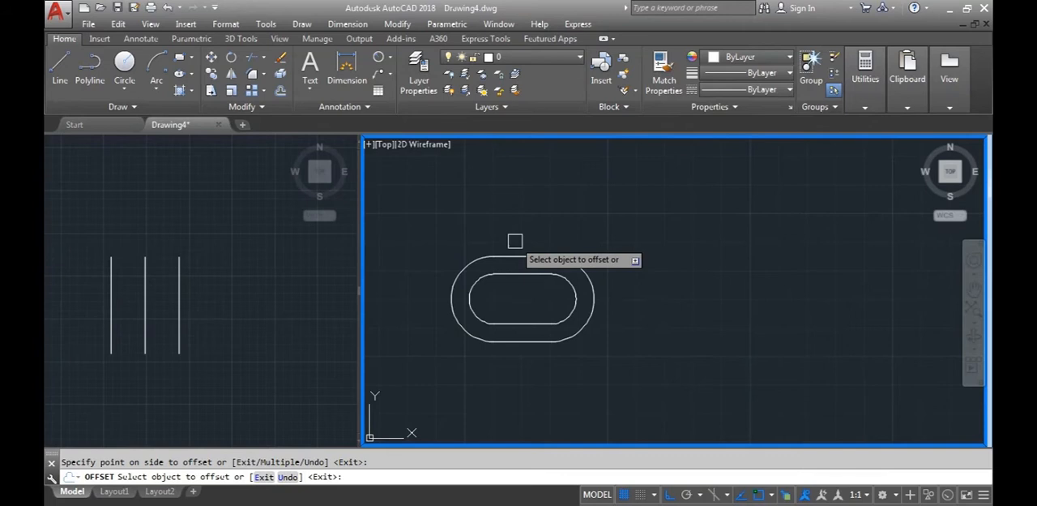
pyautogui.press('Return')
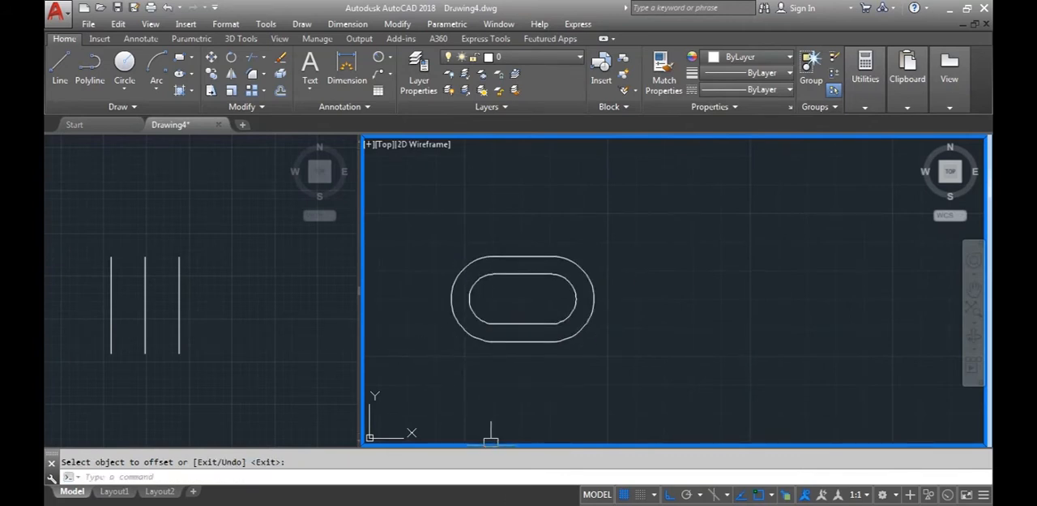
# Check the D6 reference drawing in Windows Photo Viewer, and back in AutoCAD erase the three vertical practice lines
pyautogui.click(450, 504)
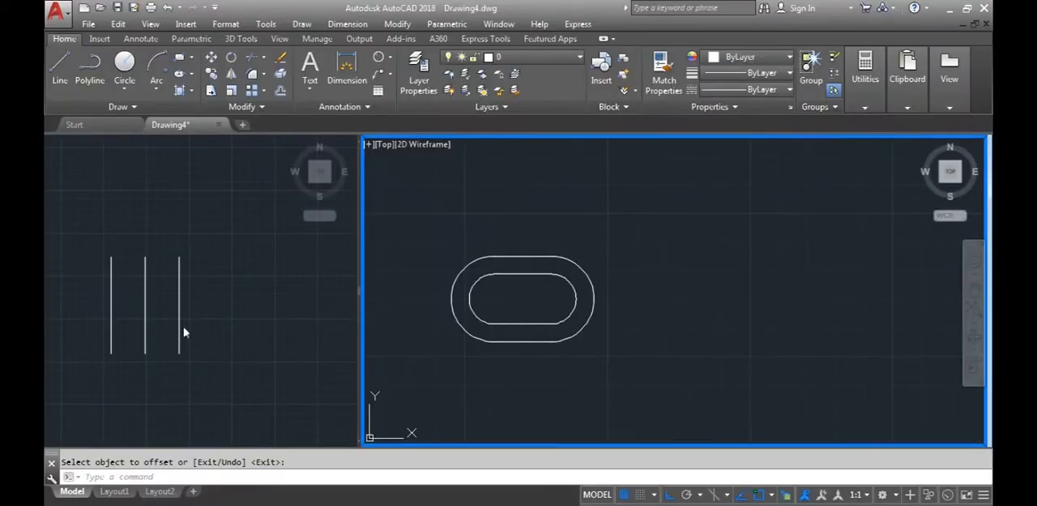
pyautogui.click(212, 372)
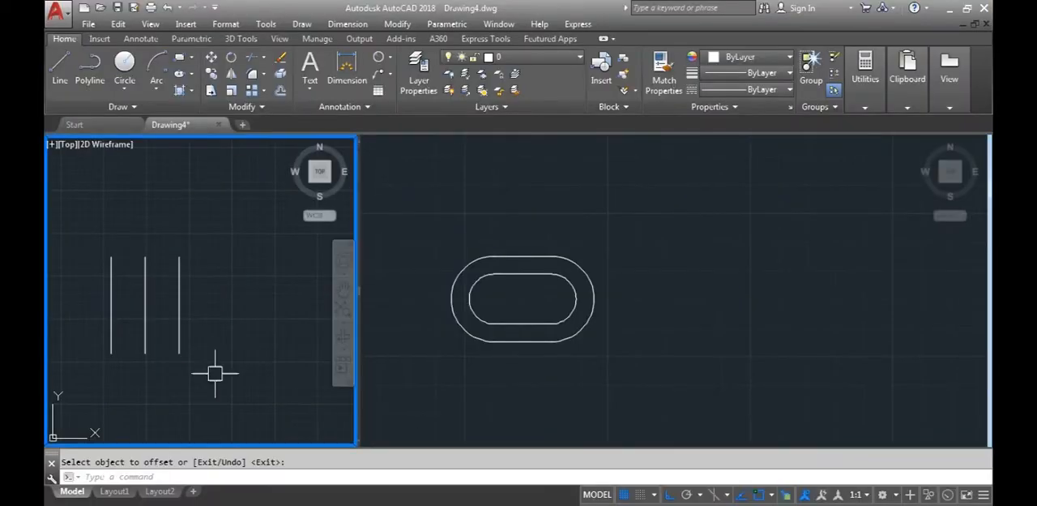
pyautogui.click(215, 375)
pyautogui.click(88, 272)
pyautogui.press('Delete')
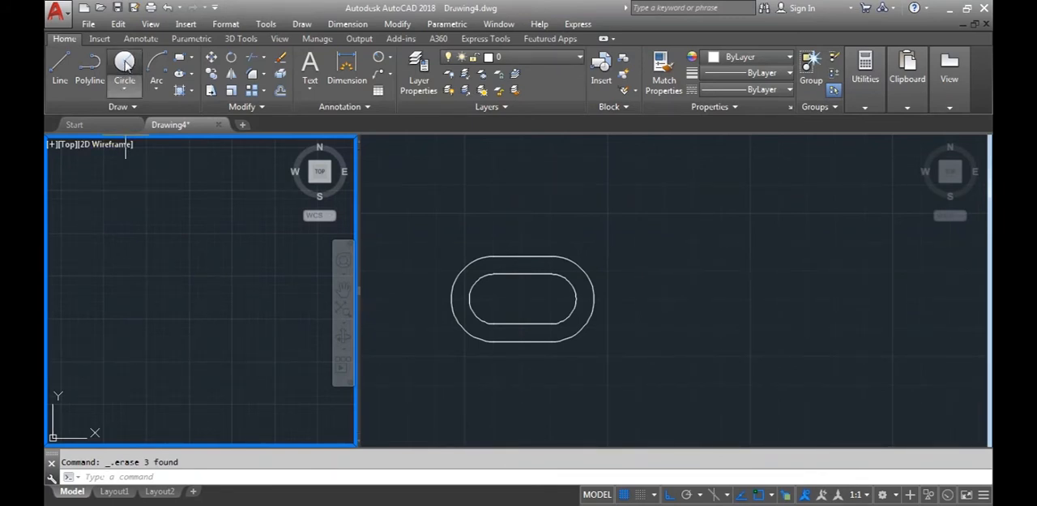
# Draw a freehand circle with a radius of about 13.14 in the empty practice viewport, and erase it
pyautogui.click(126, 71)
pyautogui.click(143, 294)
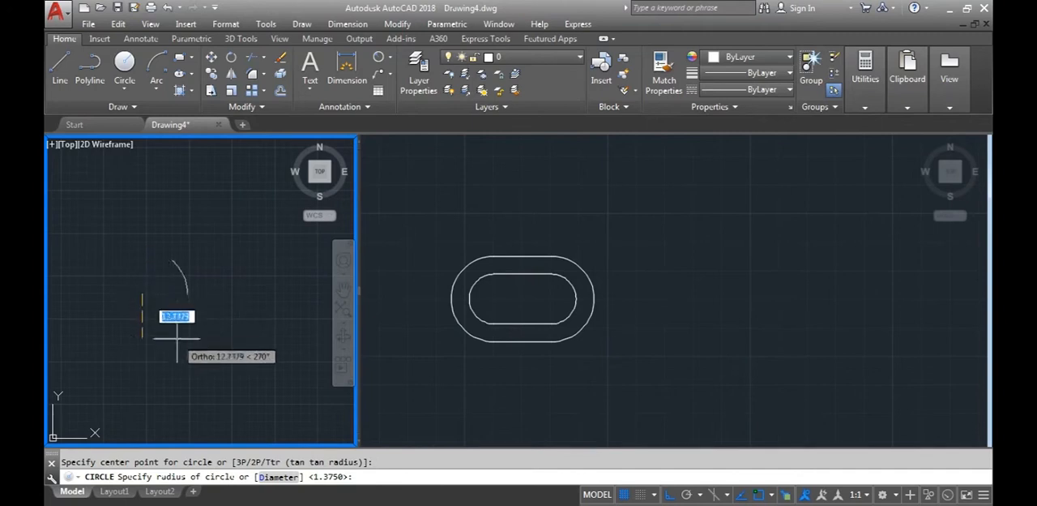
pyautogui.click(173, 325)
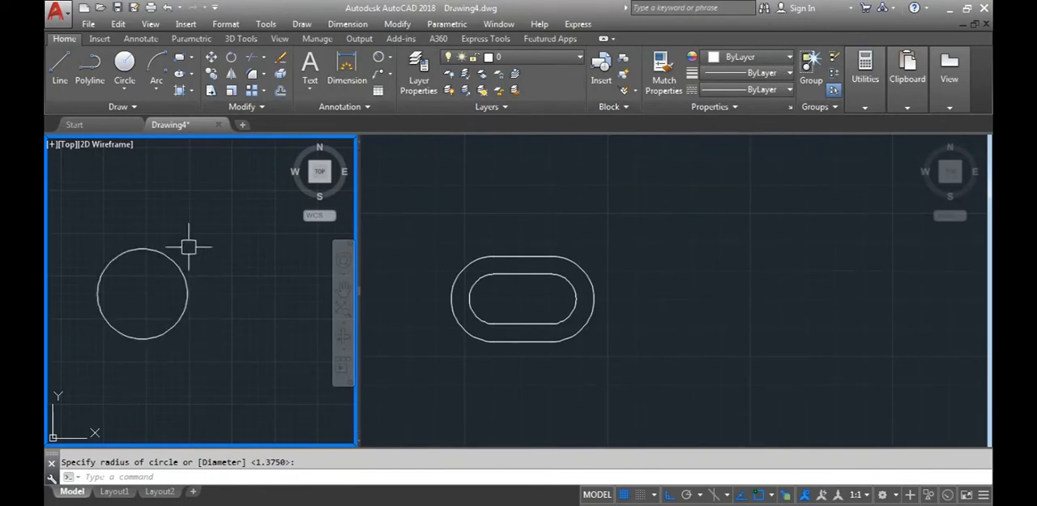
pyautogui.click(201, 333)
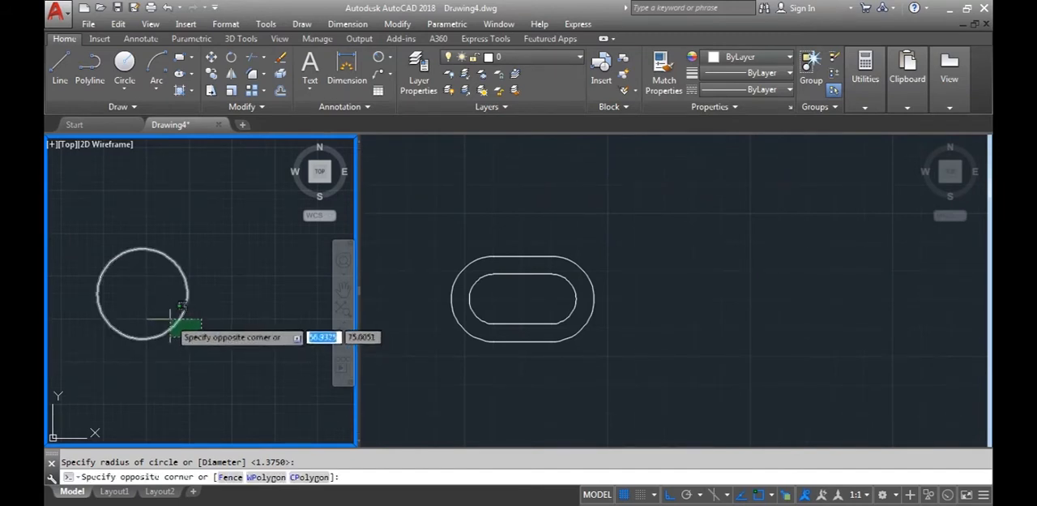
pyautogui.click(170, 319)
pyautogui.press('Delete')
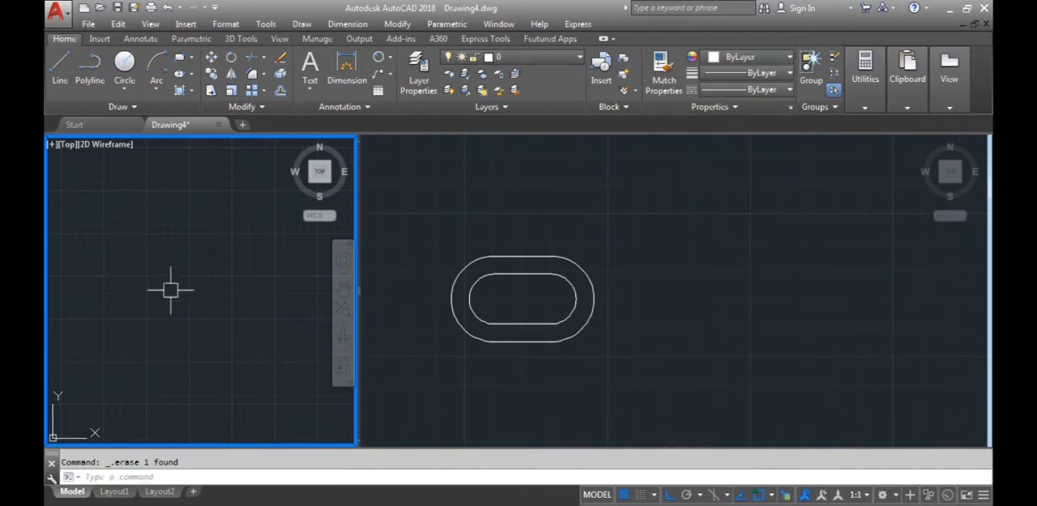
# Draw a circle with a radius of 10 in the practice viewport using the Center, Radius method
pyautogui.click(130, 89)
pyautogui.click(138, 110)
pyautogui.click(145, 283)
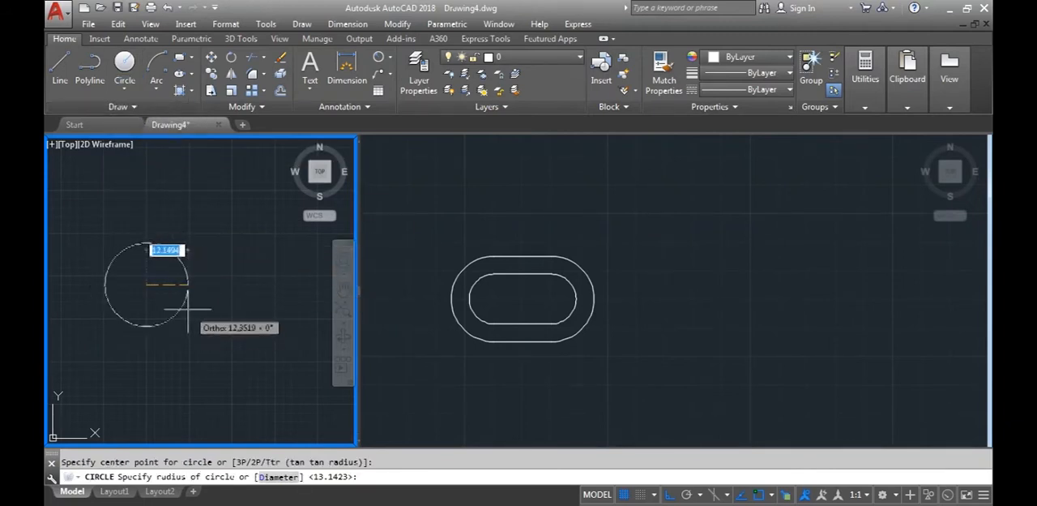
pyautogui.write('1')
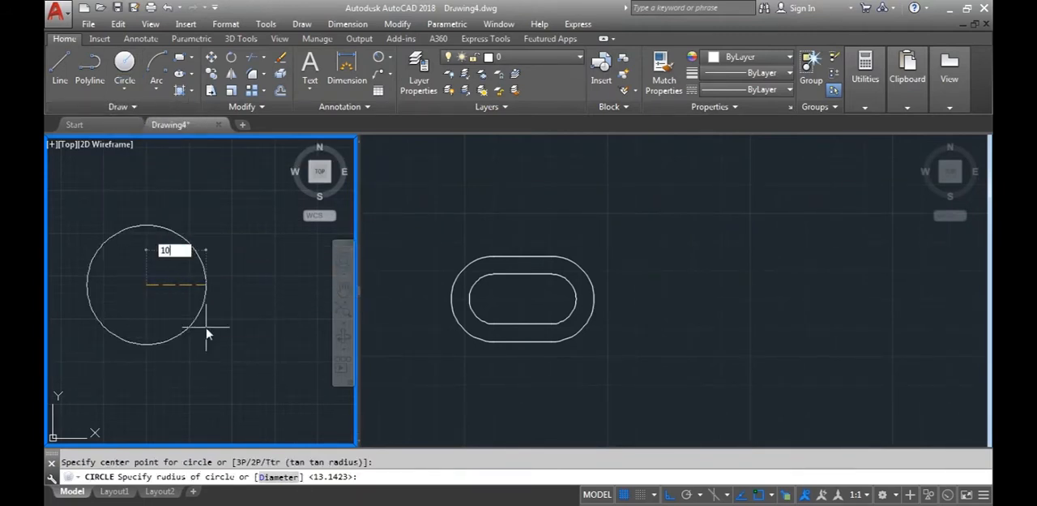
pyautogui.write('0')
pyautogui.press('Return')
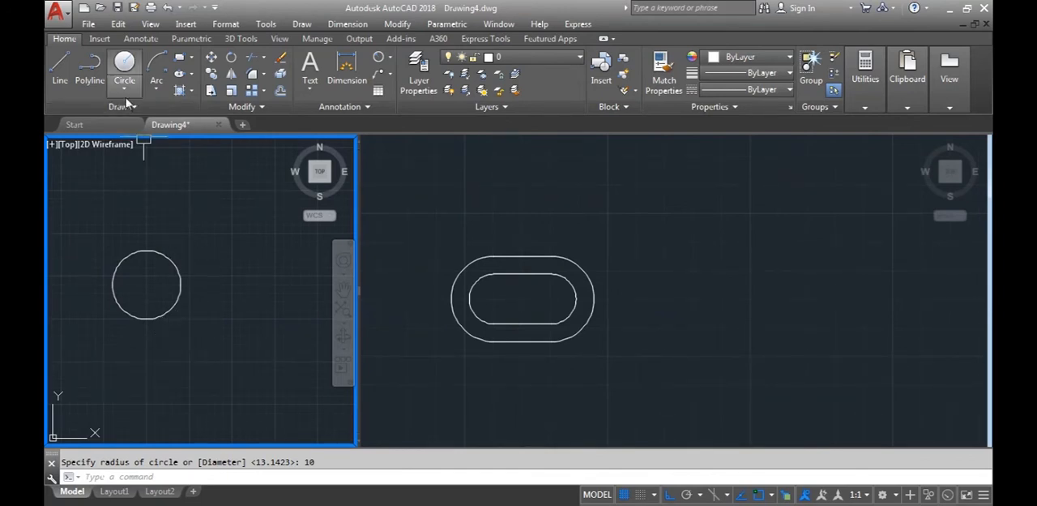
# Draw a circle with a diameter of 10 to the right of the radius-10 circle using the Center, Diameter method
pyautogui.click(124, 89)
pyautogui.click(128, 139)
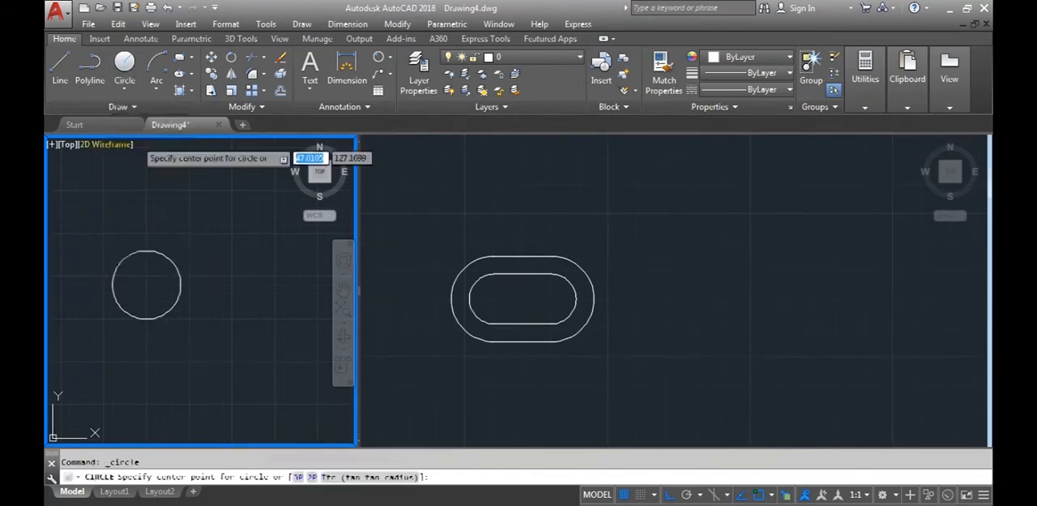
pyautogui.click(212, 269)
pyautogui.write('10')
pyautogui.press('Return')
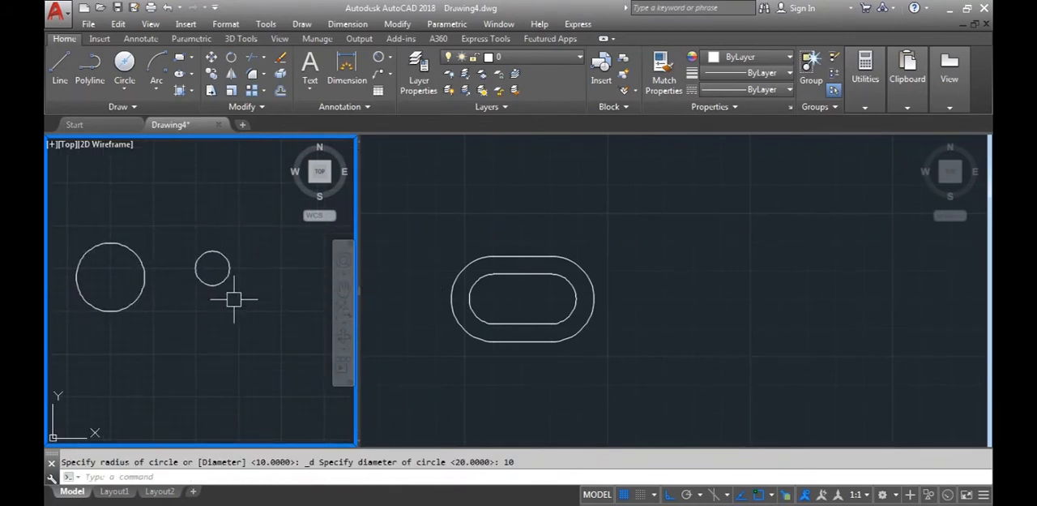
# Draw another circle below the large one with the Circle command's Diameter option, setting the diameter to 10
pyautogui.moveTo(226, 305); pyautogui.dragTo(289, 297, button='middle')
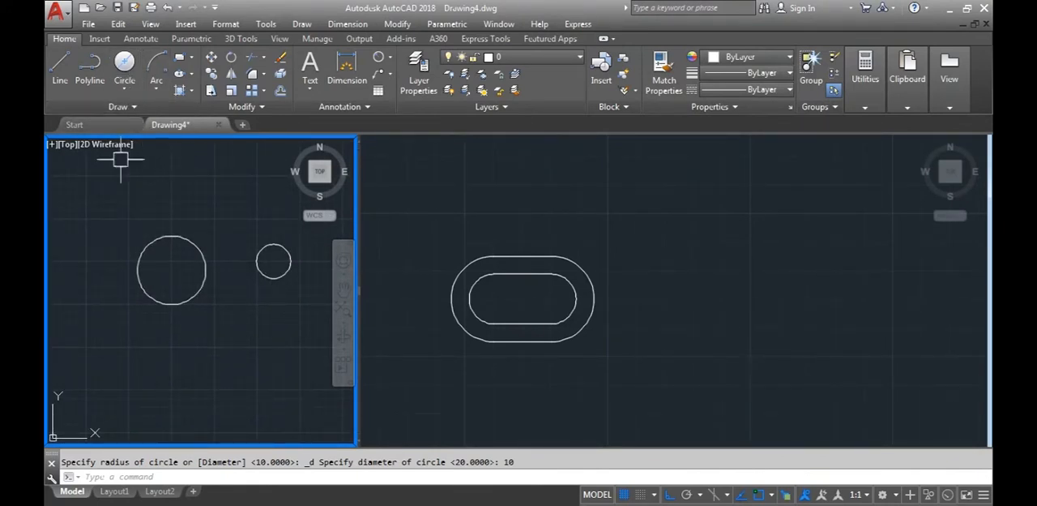
pyautogui.write('c')
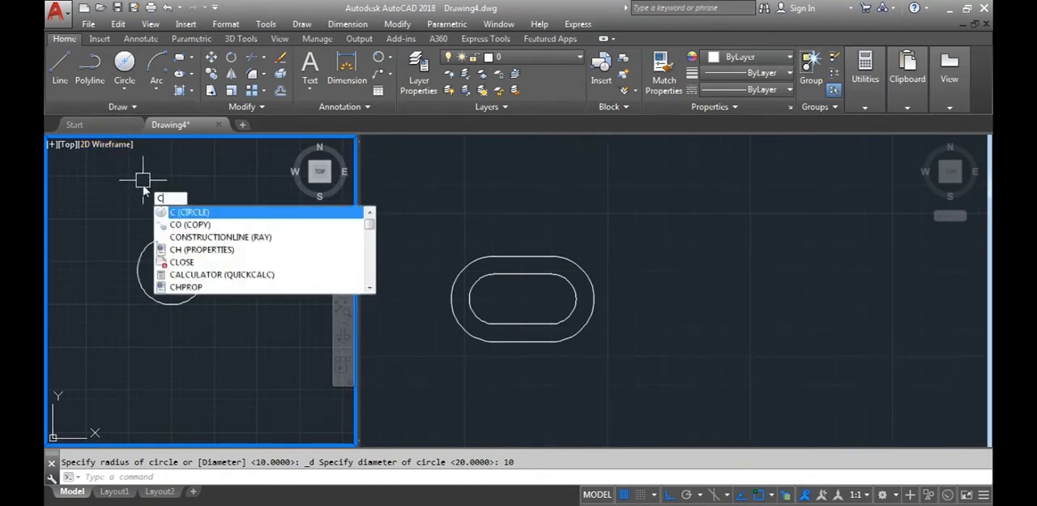
pyautogui.press('Return')
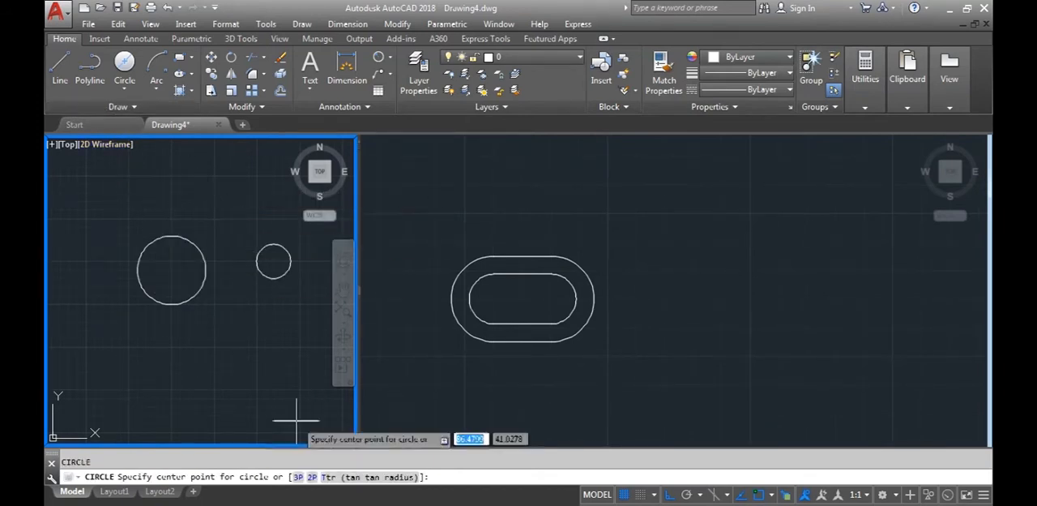
pyautogui.click(179, 350)
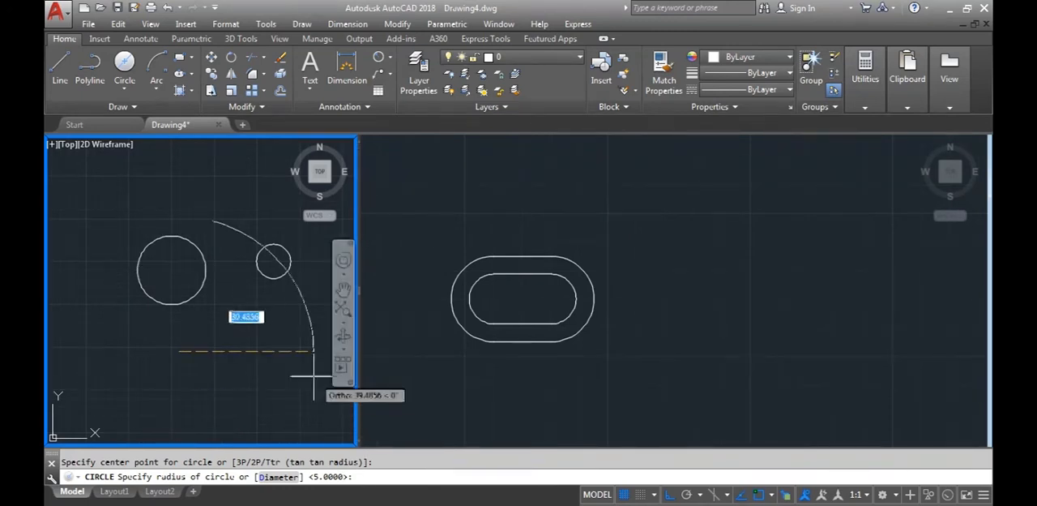
pyautogui.click(278, 479)
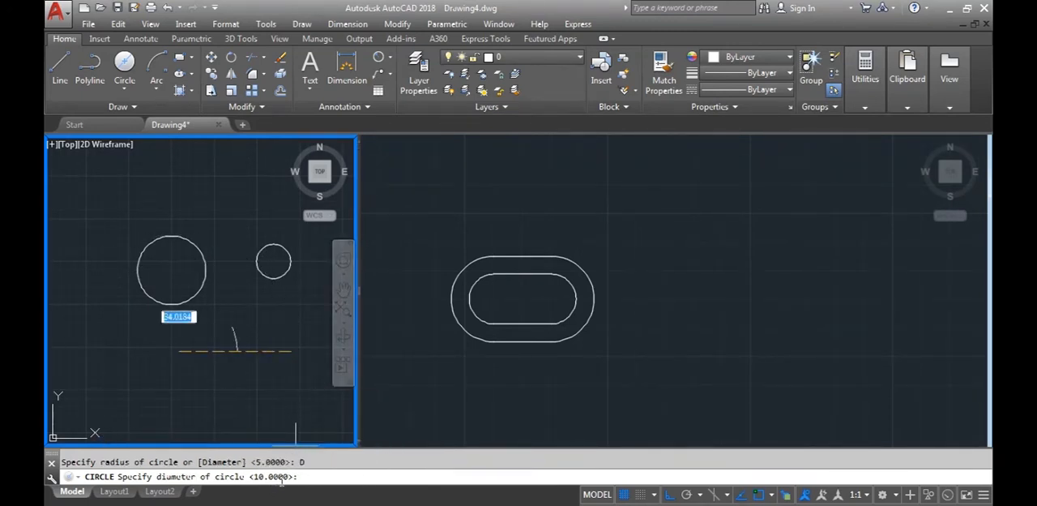
pyautogui.write('10')
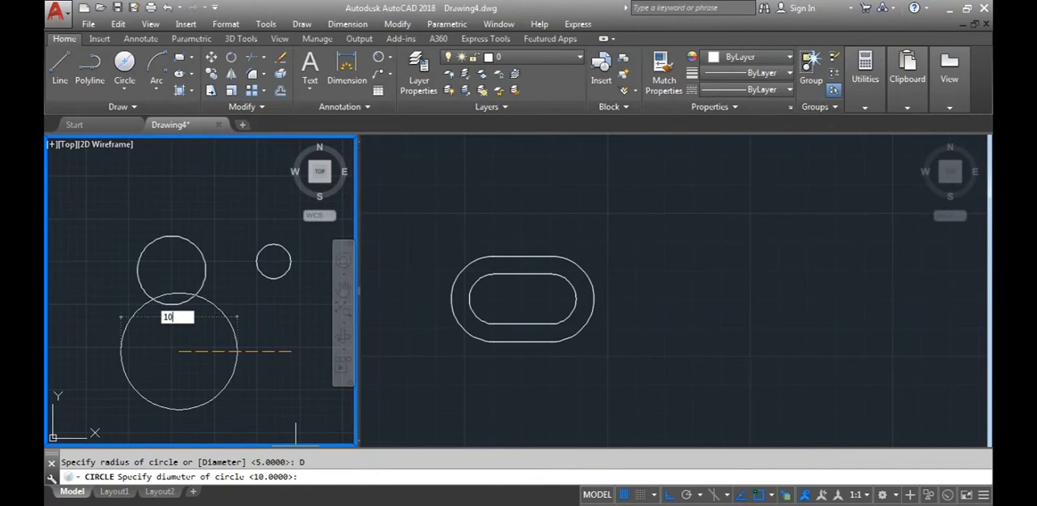
pyautogui.press('Return')
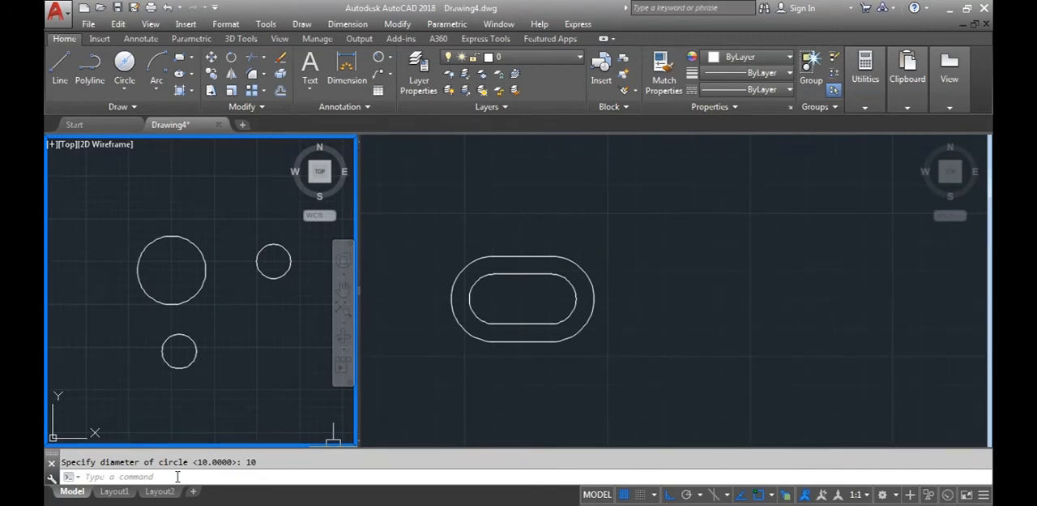
# Draw a closed horizontal rectangle about 8.7 high above the circles with the Line command
pyautogui.moveTo(122, 333); pyautogui.dragTo(85, 360, button='middle')
pyautogui.click(60, 69)
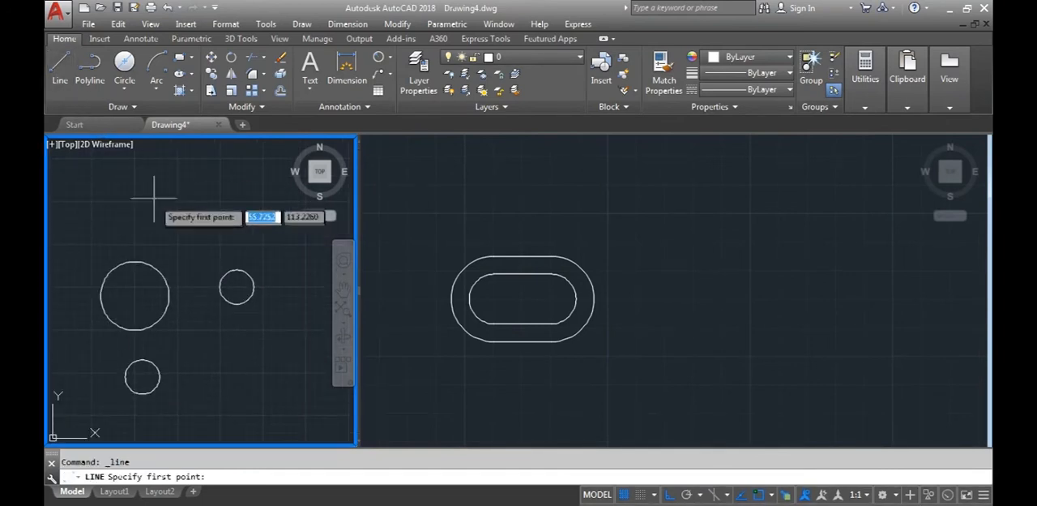
pyautogui.click(119, 185)
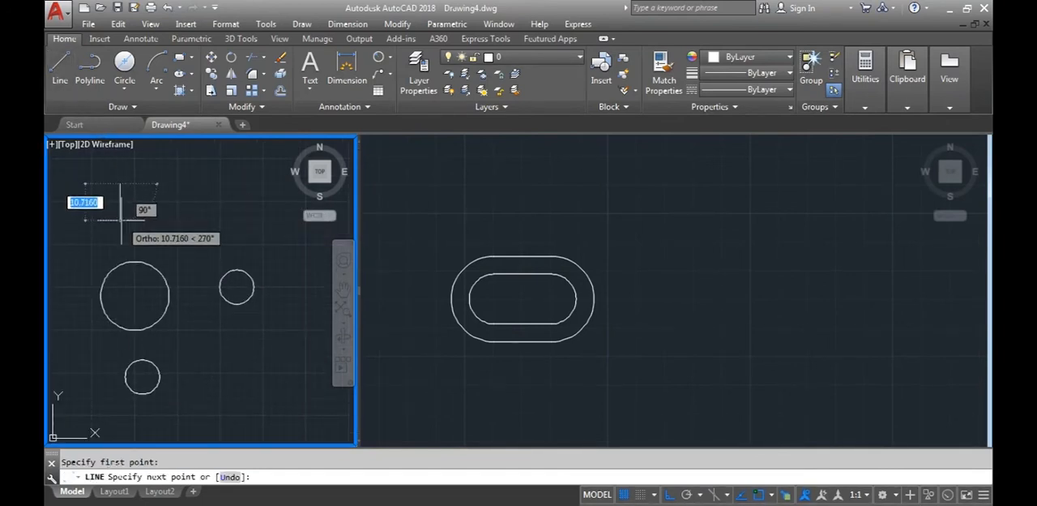
pyautogui.click(119, 213)
pyautogui.click(213, 213)
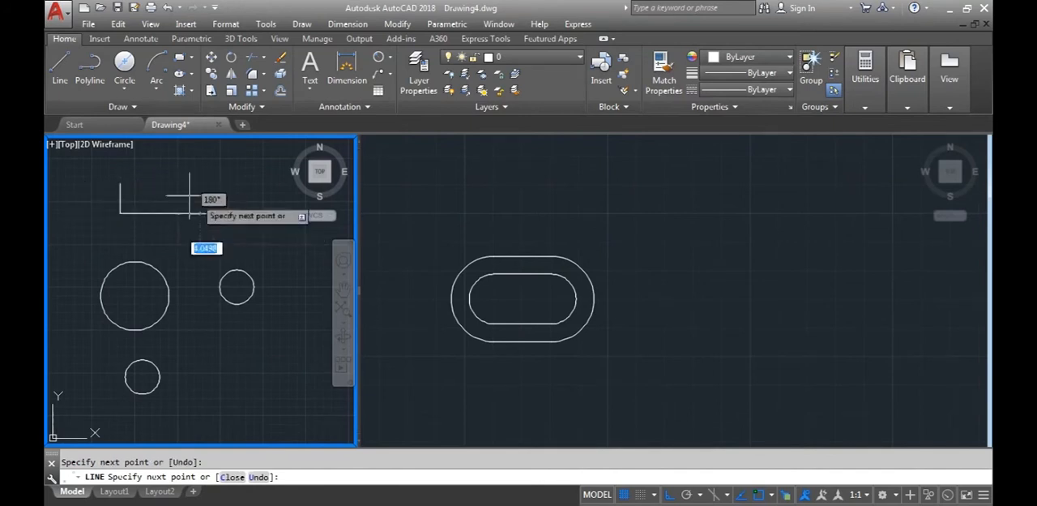
pyautogui.click(213, 184)
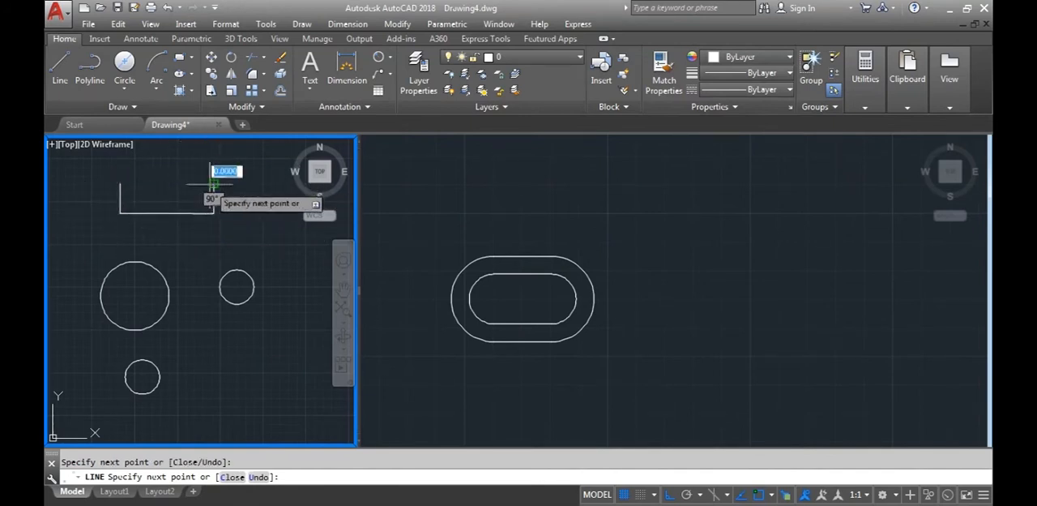
pyautogui.click(120, 185)
pyautogui.press('Return')
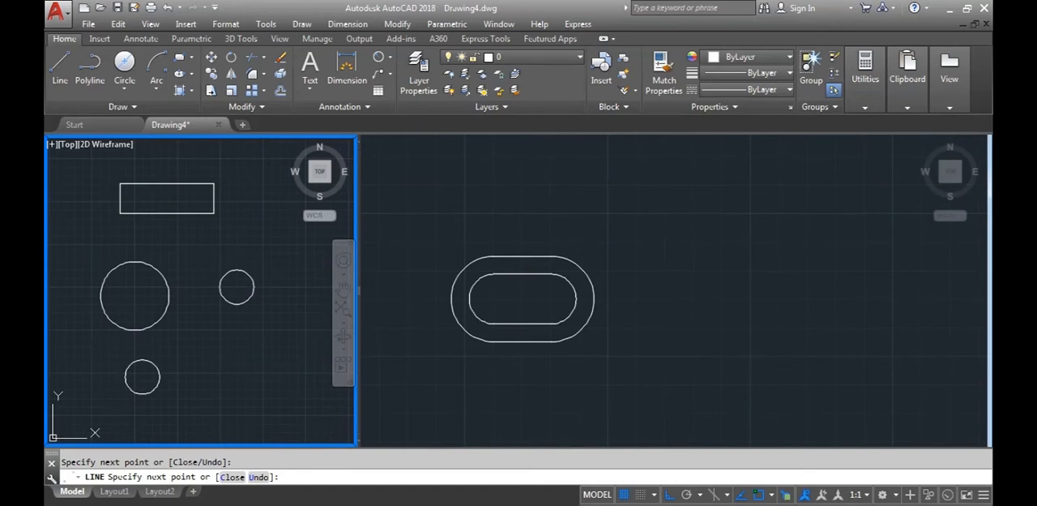
pyautogui.press('Escape')
# Draw a 2-Point circle whose diameter spans the rectangle's left edge, from its upper to its lower corner
pyautogui.moveTo(143, 238); pyautogui.dragTo(177, 264, button='middle')
pyautogui.scroll(2, 158, 205)
pyautogui.scroll(2, 166, 224)
pyautogui.moveTo(163, 227); pyautogui.dragTo(129, 246, button='middle')
pyautogui.scroll(-2, 93, 240)
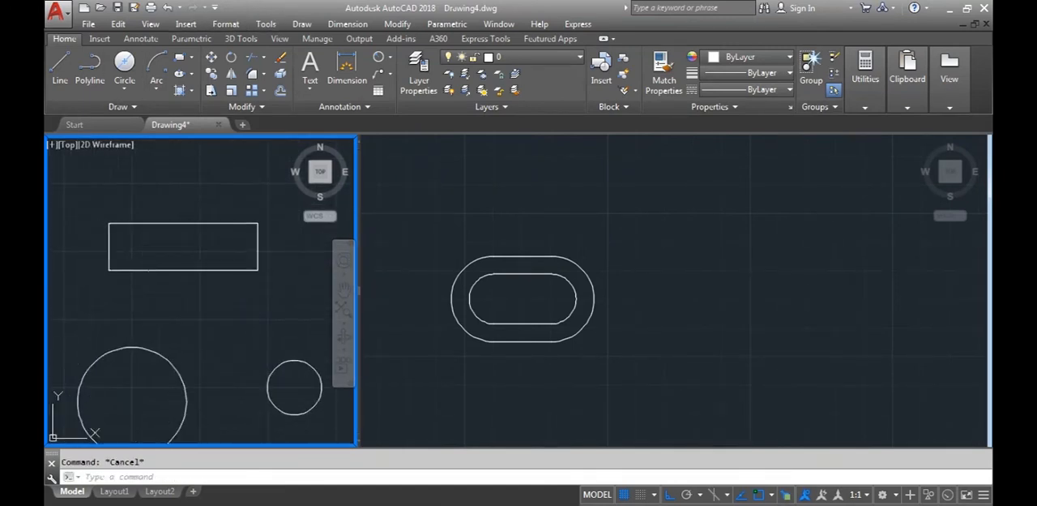
pyautogui.click(127, 98)
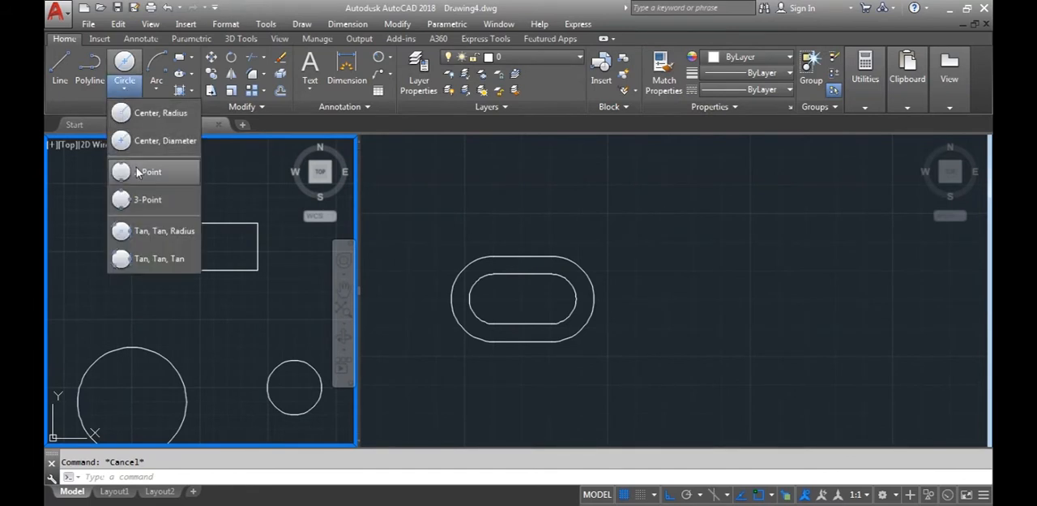
pyautogui.click(131, 170)
pyautogui.click(109, 223)
pyautogui.click(108, 270)
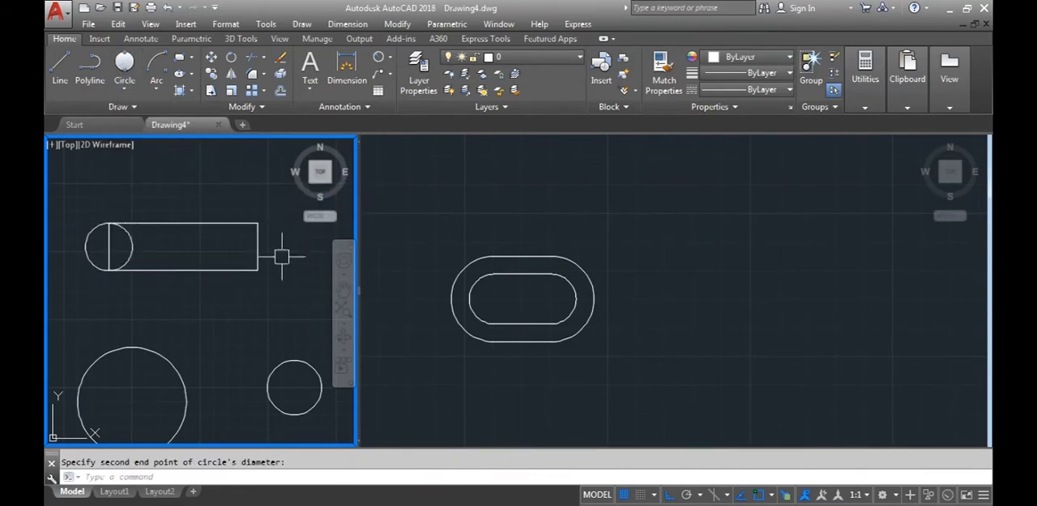
# Draw a 2-Point circle whose diameter spans the rectangle's right edge, from its upper to its lower corner
pyautogui.press('Return')
pyautogui.click(126, 93)
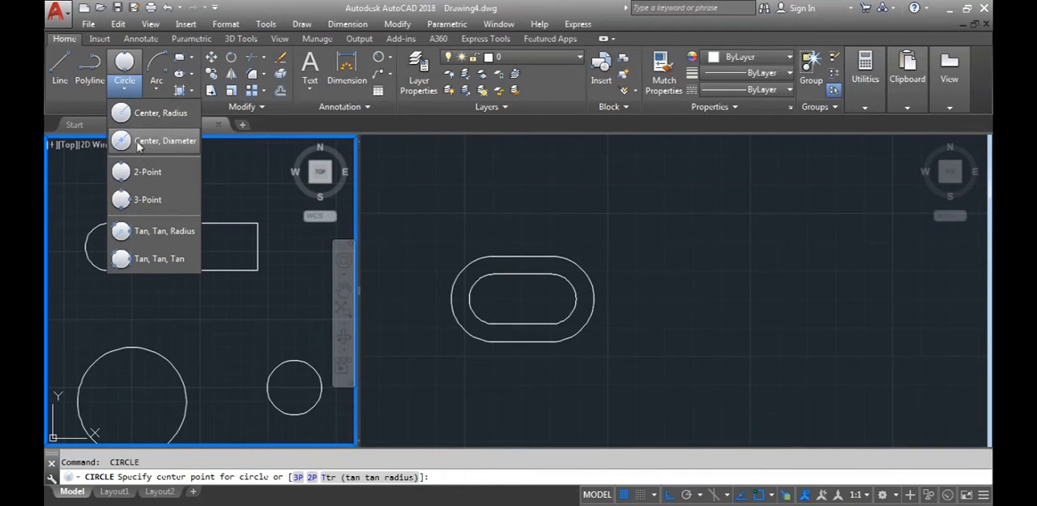
pyautogui.click(140, 171)
pyautogui.click(258, 223)
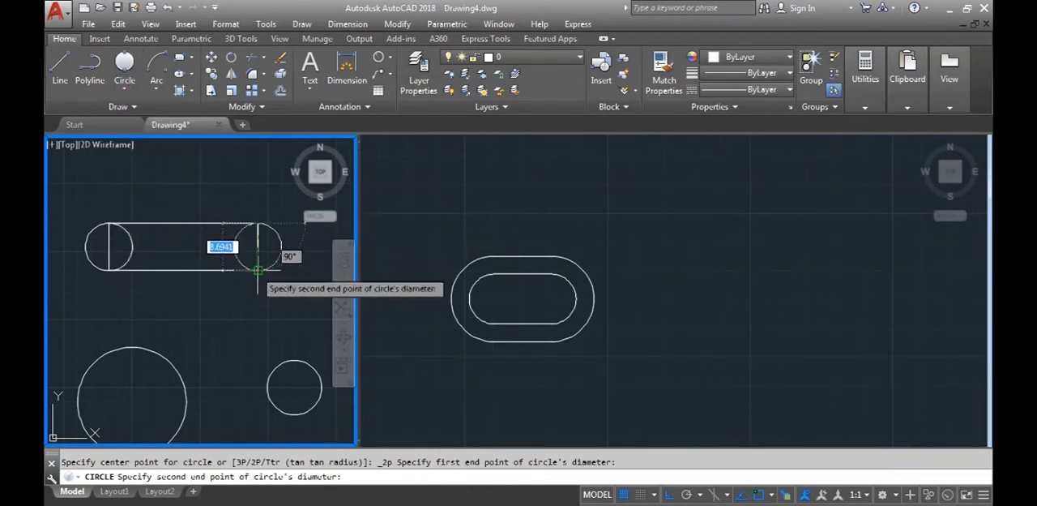
pyautogui.click(258, 270)
pyautogui.scroll(-2, 211, 334)
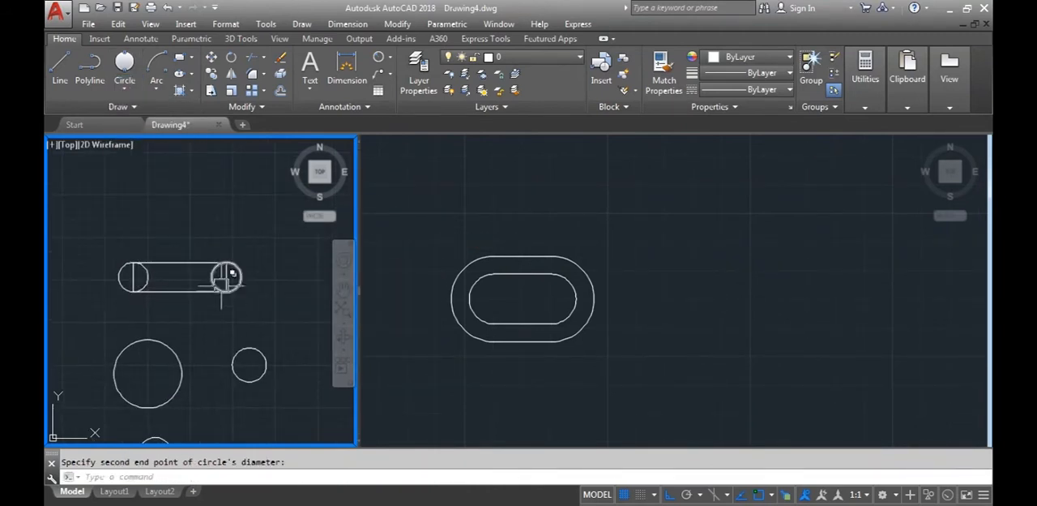
pyautogui.click(129, 94)
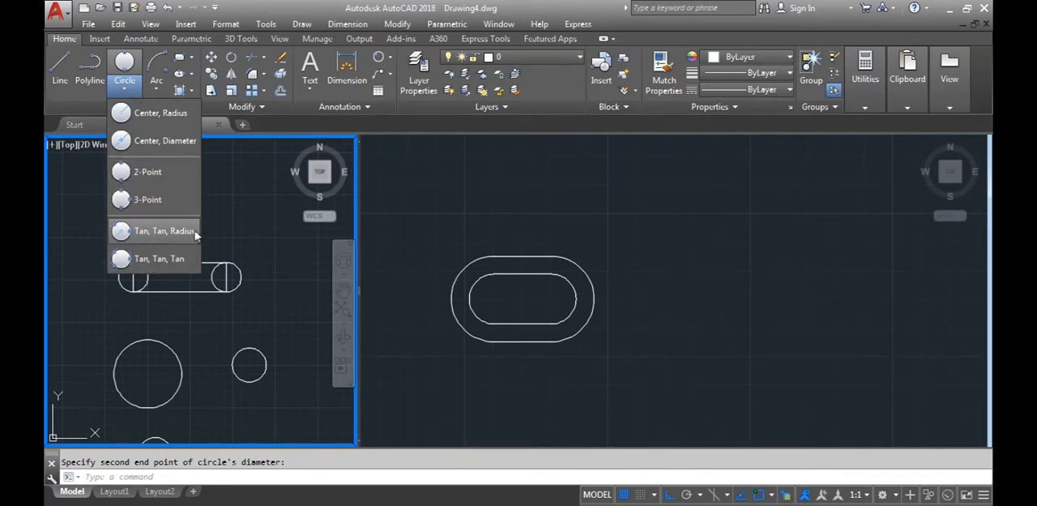
pyautogui.click(212, 308)
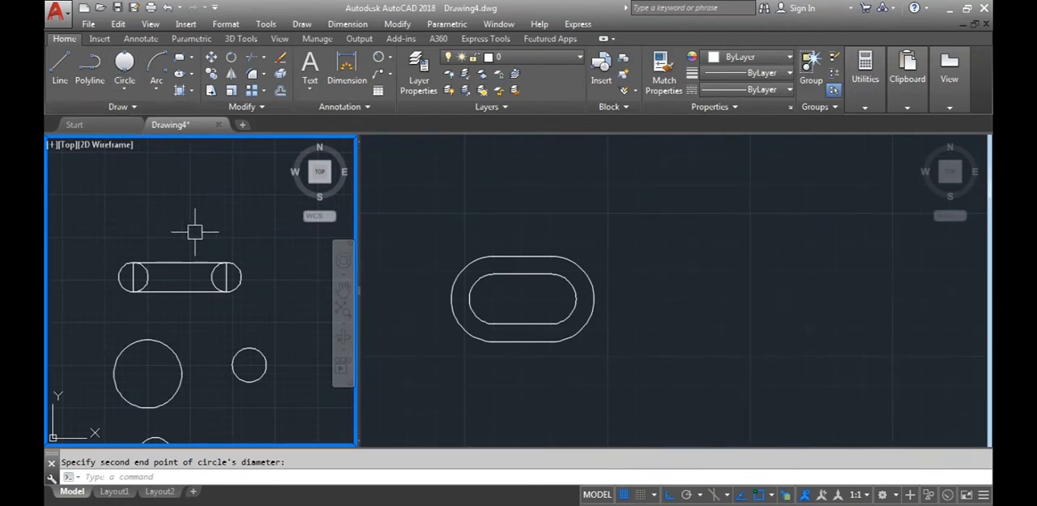
pyautogui.scroll(-4, 195, 231)
pyautogui.scroll(2, 196, 258)
pyautogui.moveTo(210, 287); pyautogui.dragTo(167, 310, button='middle')
pyautogui.scroll(2, 162, 295)
pyautogui.scroll(-2, 161, 295)
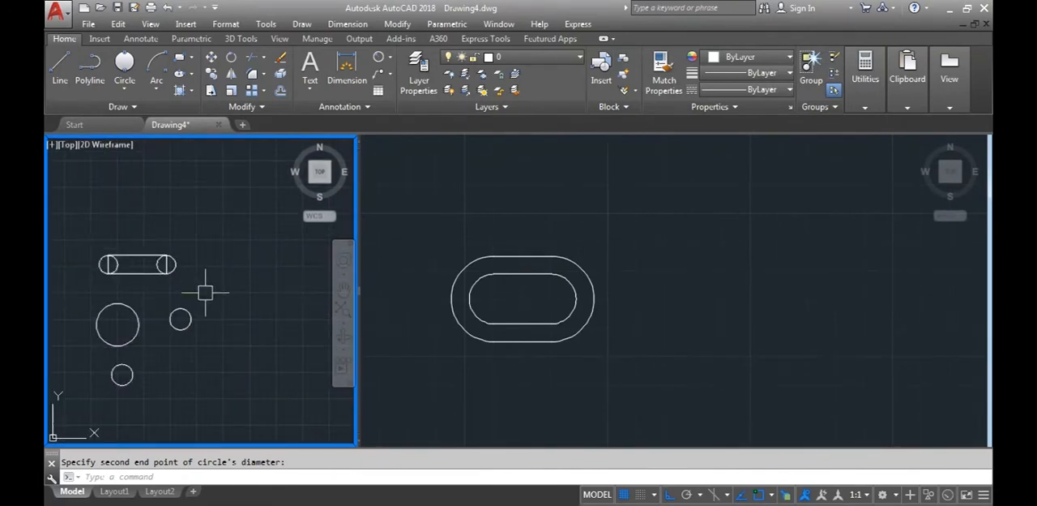
pyautogui.moveTo(216, 324); pyautogui.dragTo(188, 322, button='middle')
pyautogui.moveTo(116, 304)
pyautogui.mouseDown(button='middle')
pyautogui.moveTo(150, 313)
pyautogui.moveTo(193, 291)
pyautogui.moveTo(183, 307)
pyautogui.mouseUp(button='middle')
pyautogui.scroll(2, 145, 302)
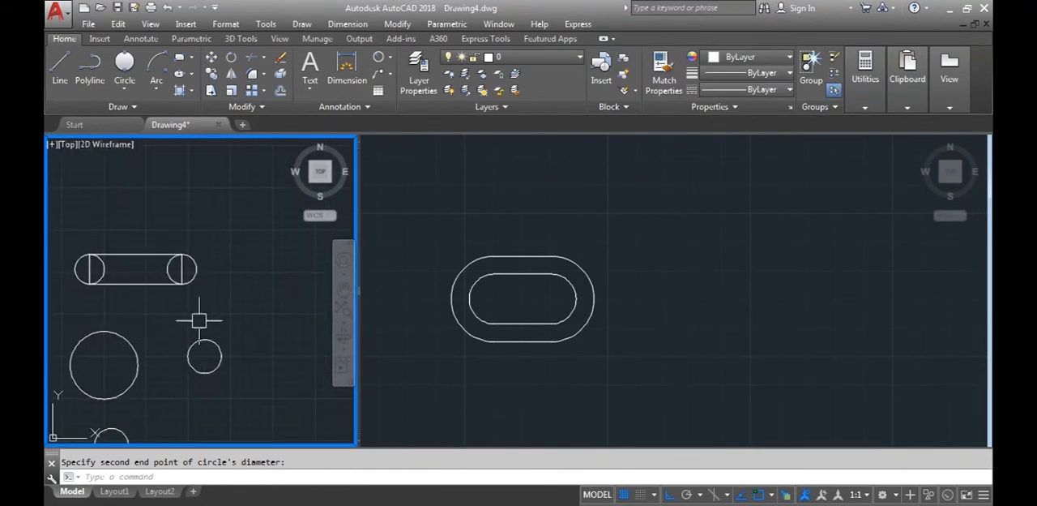
# Draw a horizontal line 5.804 long to the right from the centre of the slot's left arc, per the D6 reference image
pyautogui.click(567, 393)
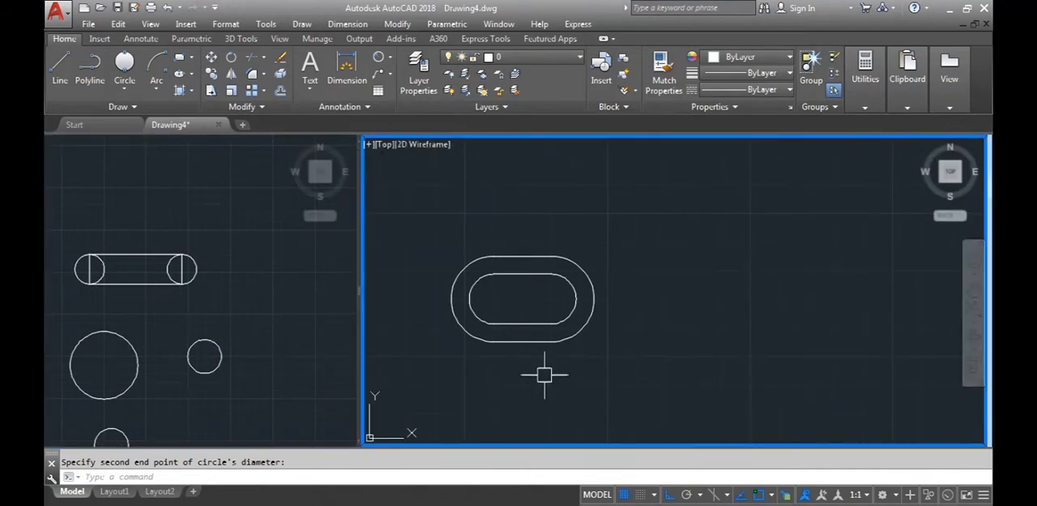
pyautogui.click(449, 469)
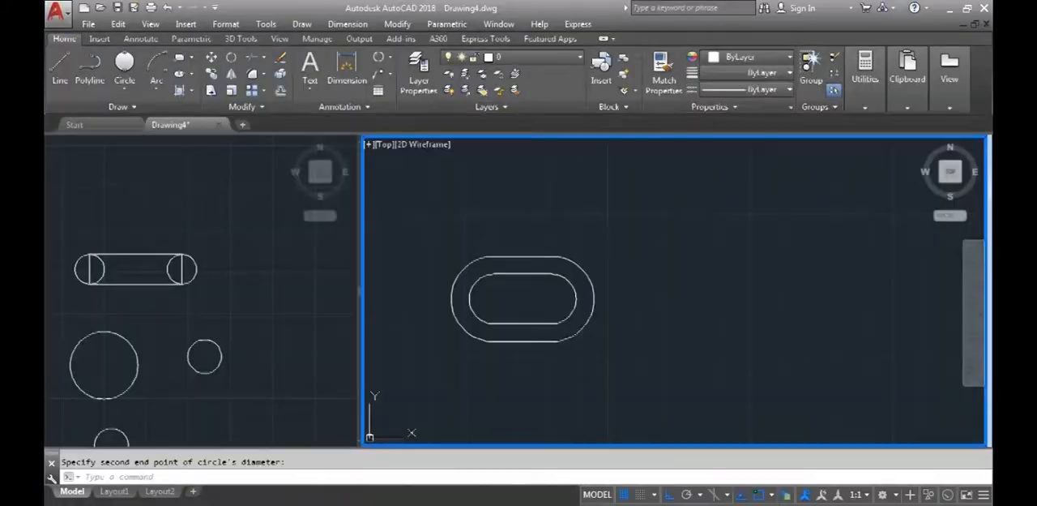
pyautogui.click(60, 69)
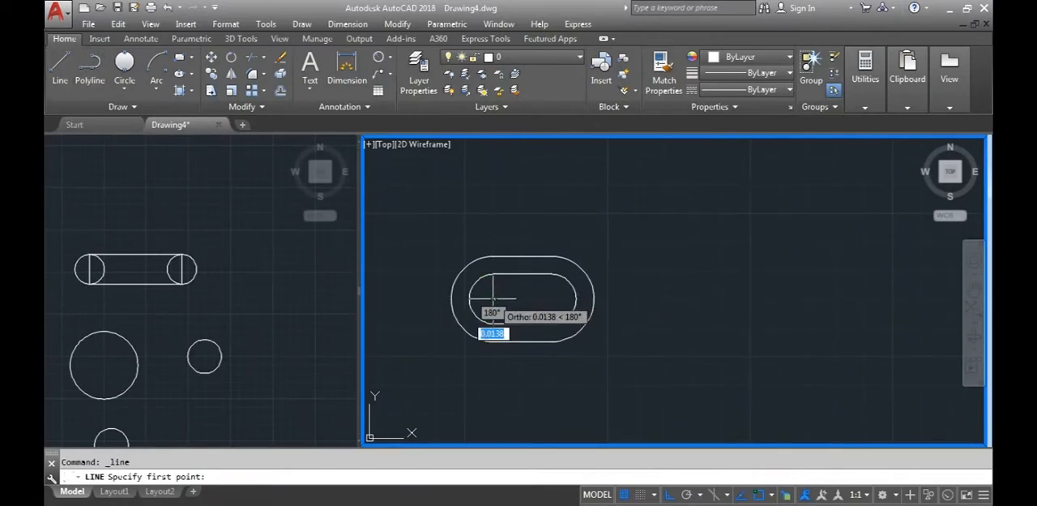
pyautogui.click(522, 298)
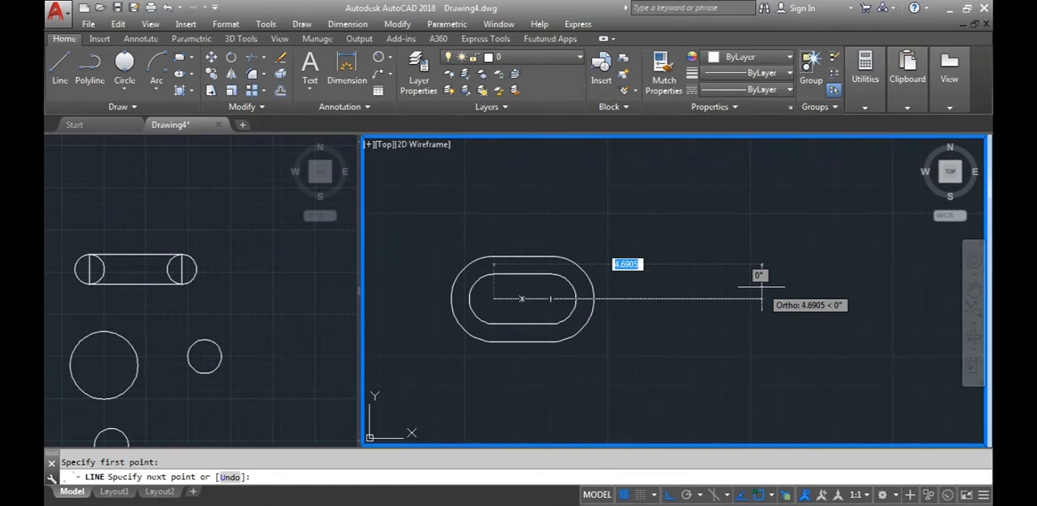
pyautogui.click(455, 476)
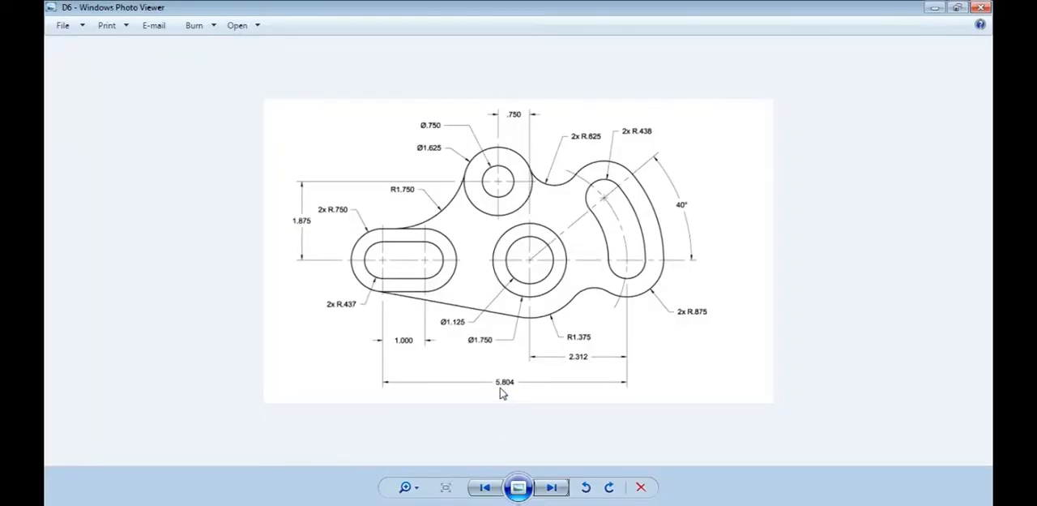
pyautogui.click(493, 501)
pyautogui.write('5.804')
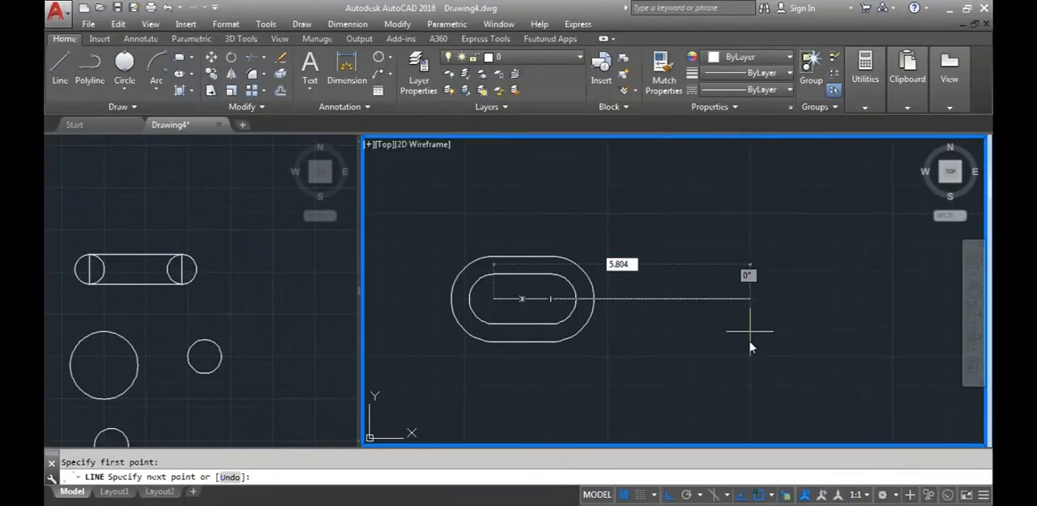
pyautogui.press('Return')
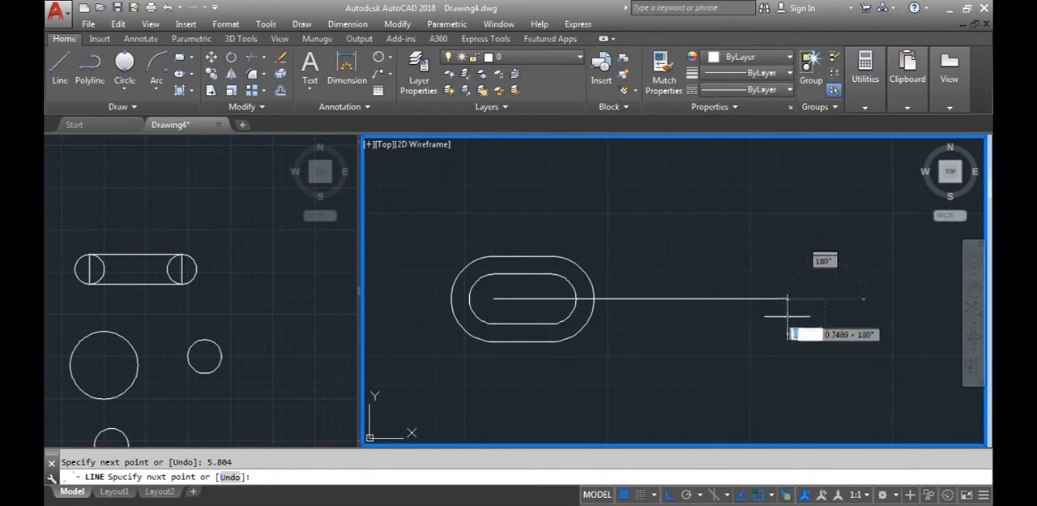
# Draw a 2.312 line back to the left from the right end of the 5.804 line, and end the Line command
pyautogui.write('2.312')
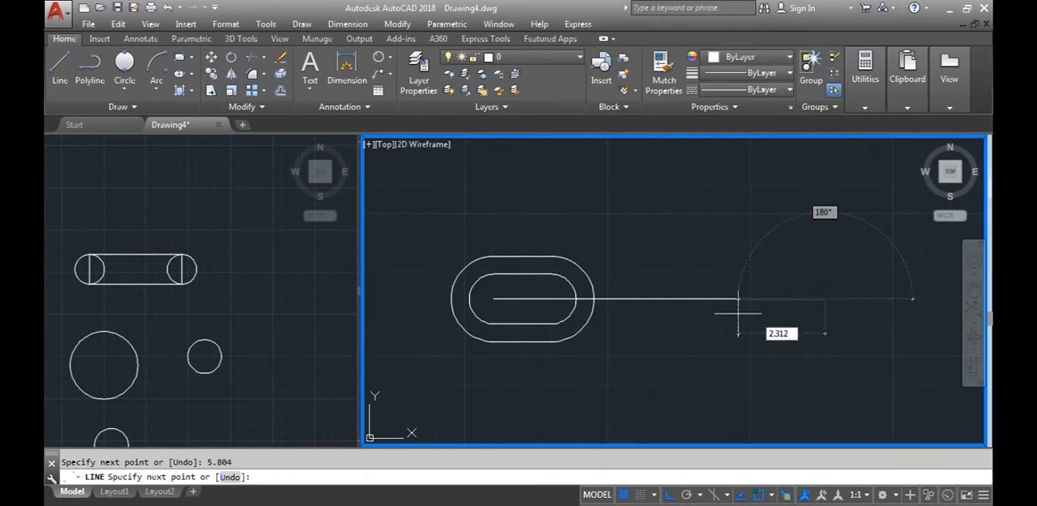
pyautogui.press('Escape')
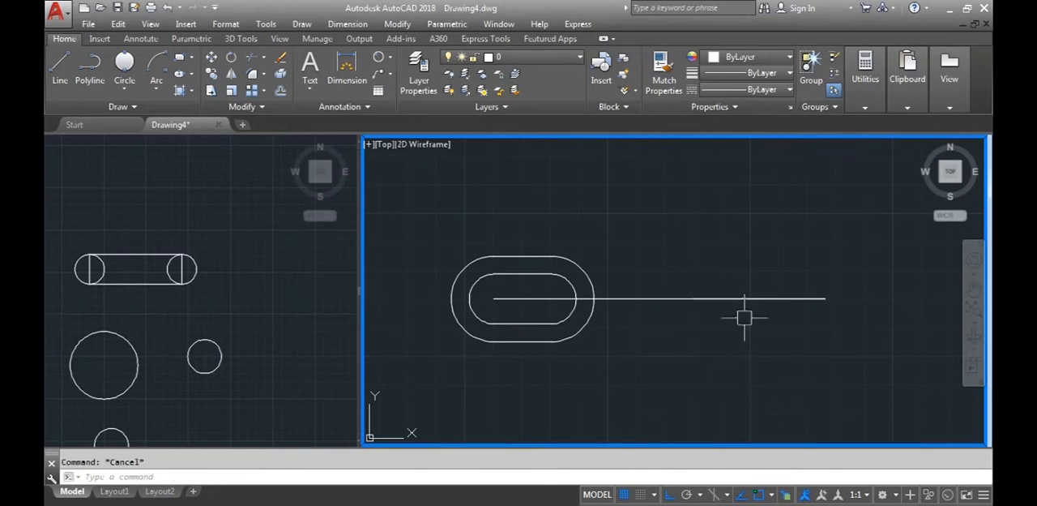
pyautogui.click(651, 298)
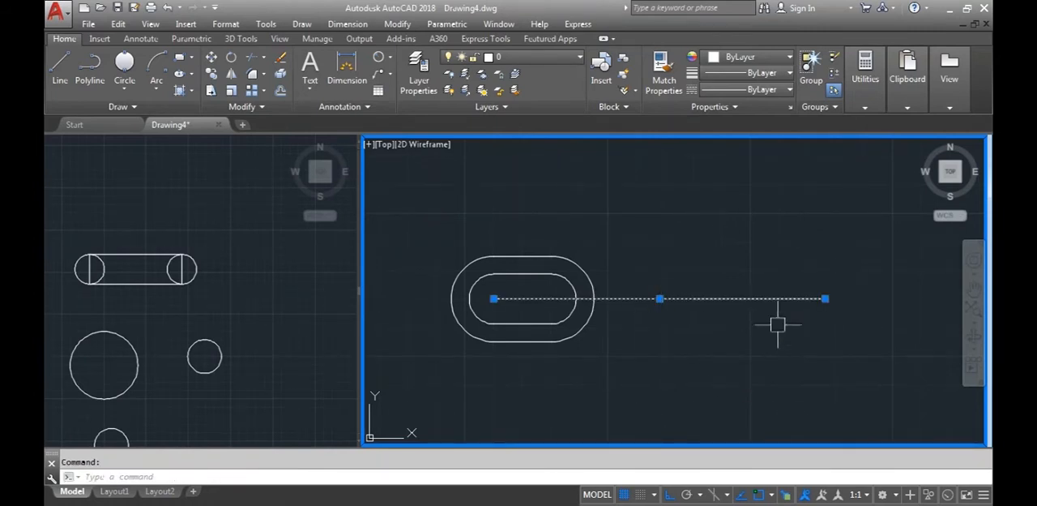
pyautogui.press('Escape')
pyautogui.click(739, 298)
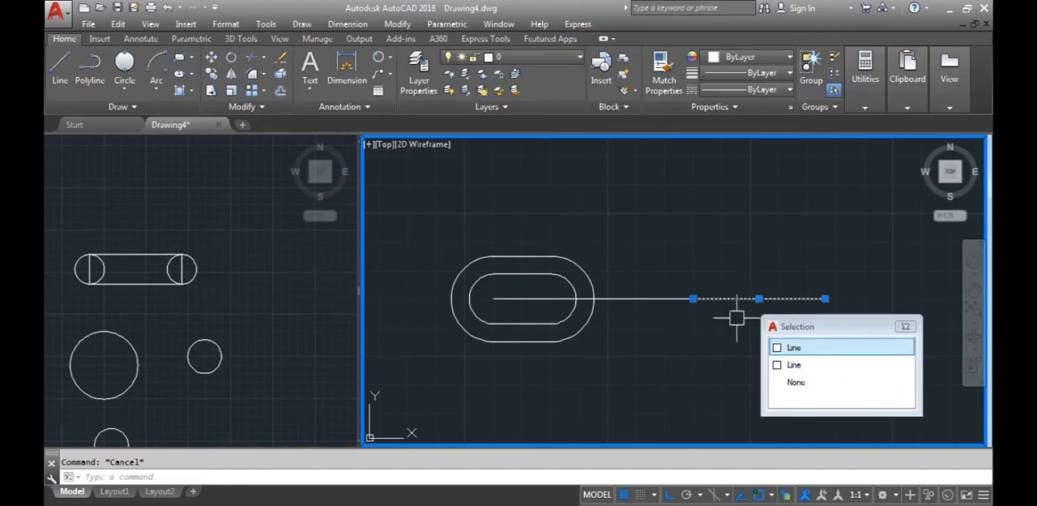
pyautogui.press('Escape')
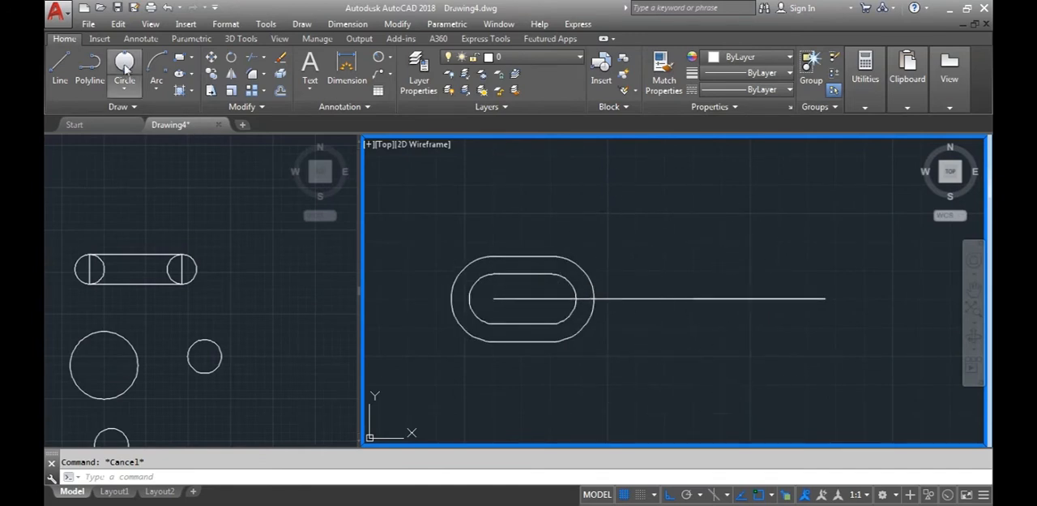
# Draw a Center, Diameter circle of diameter 1.125 centred on the left end of the 2.312 line
pyautogui.click(125, 91)
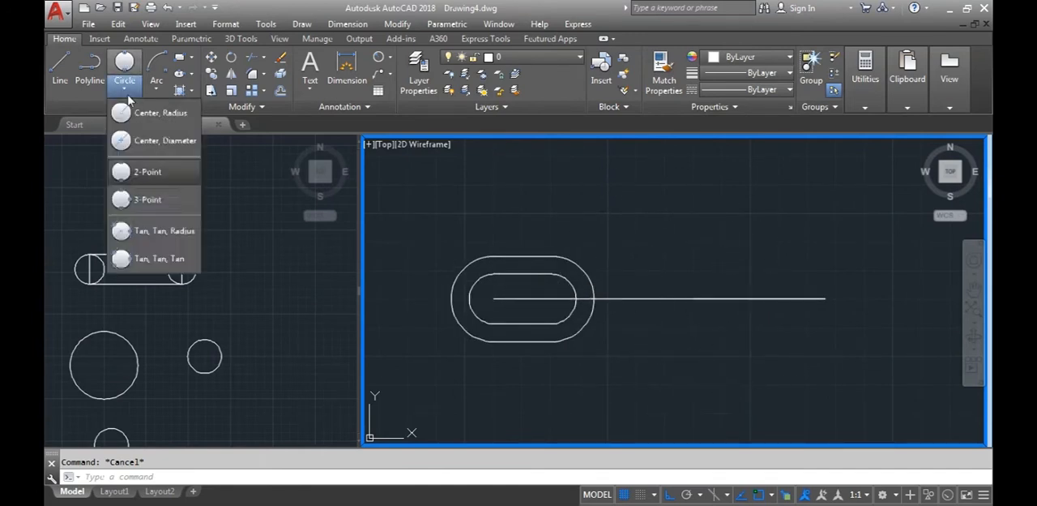
pyautogui.click(147, 141)
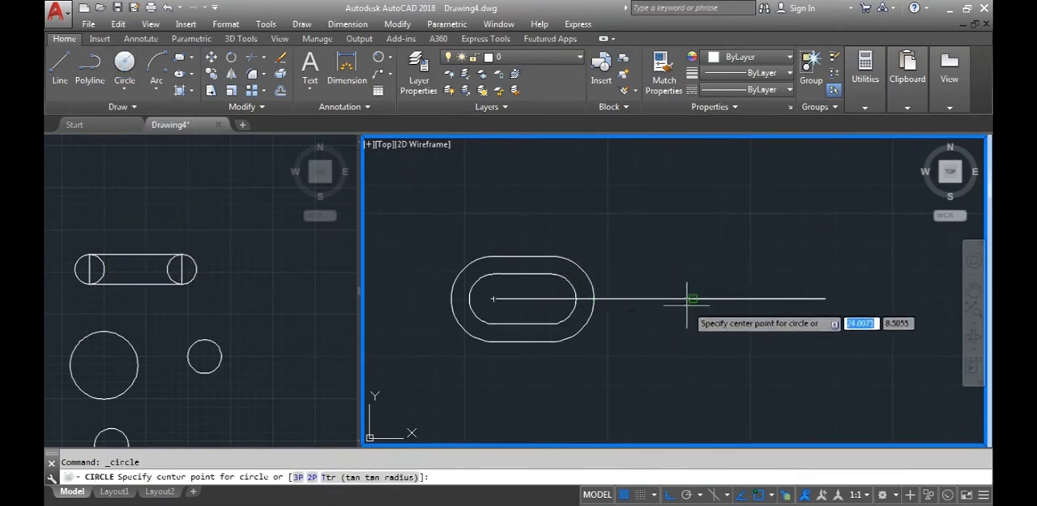
pyautogui.click(693, 299)
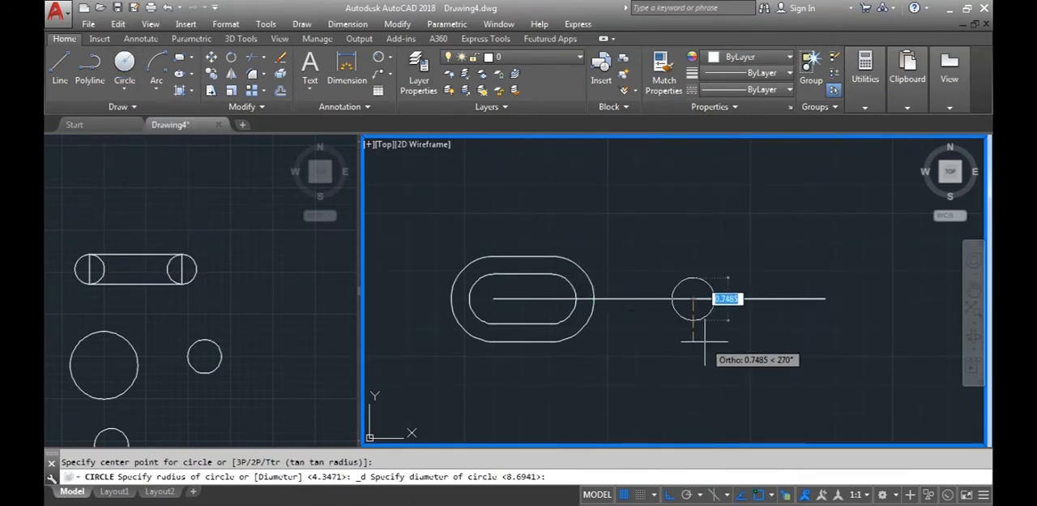
pyautogui.write('1.125')
pyautogui.press('Return')
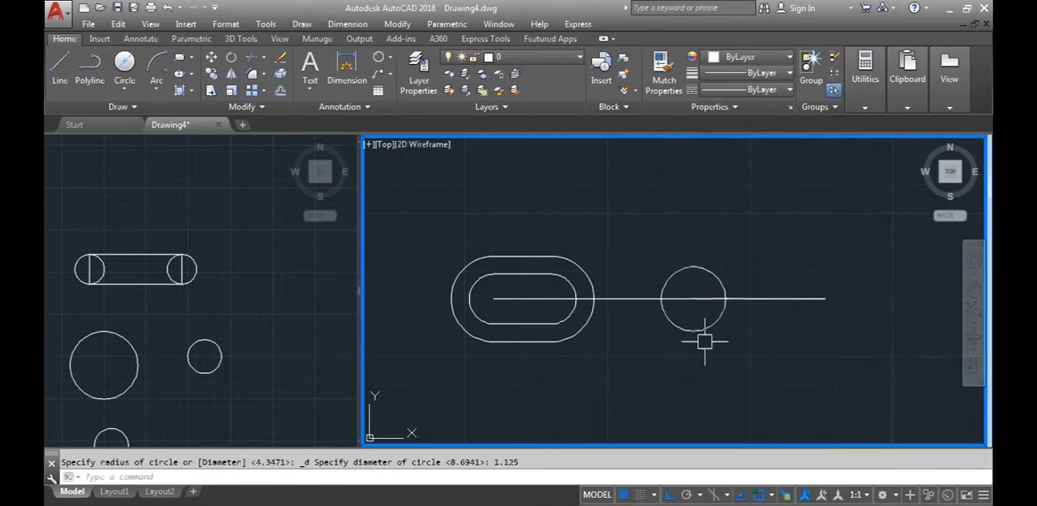
# Draw a concentric circle of diameter 1.750 around the 1.125 circle, taking the diameter from the D6 reference image
pyautogui.click(447, 475)
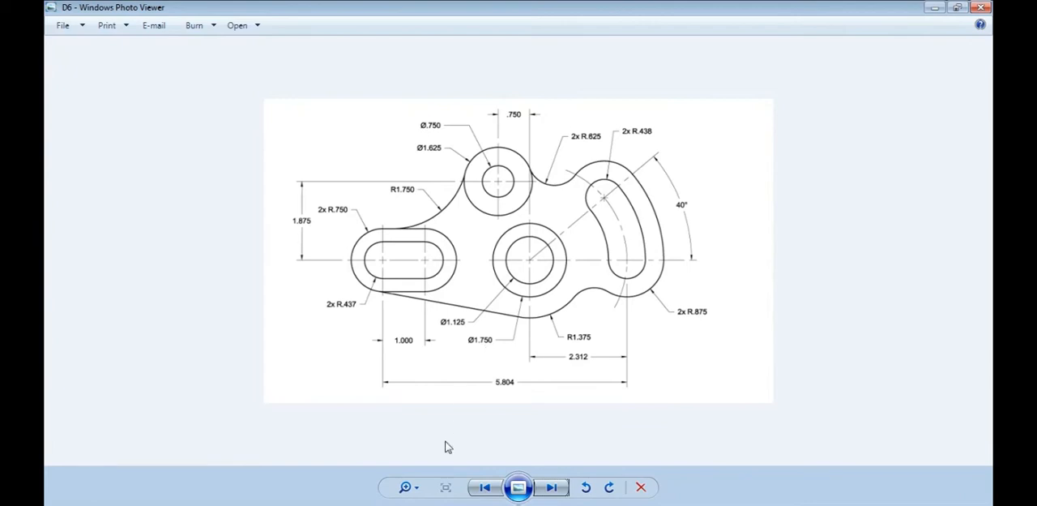
pyautogui.hotkey('alt', 'Tab')
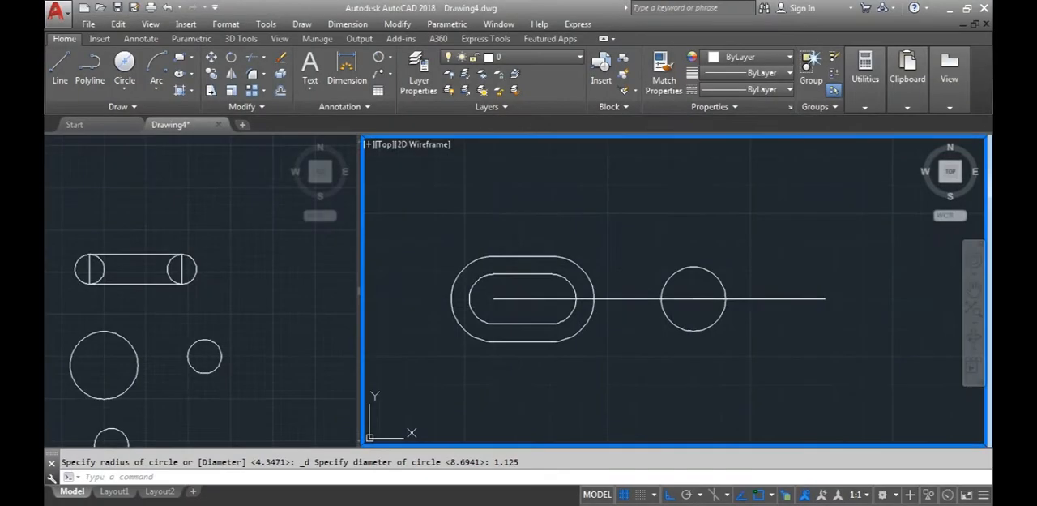
pyautogui.click(124, 90)
pyautogui.click(145, 141)
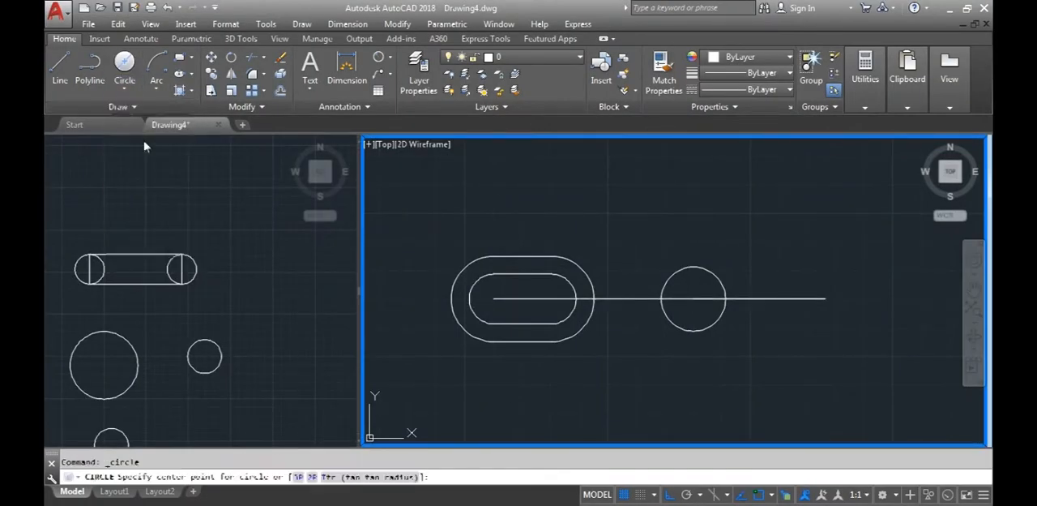
pyautogui.click(692, 298)
pyautogui.write('1')
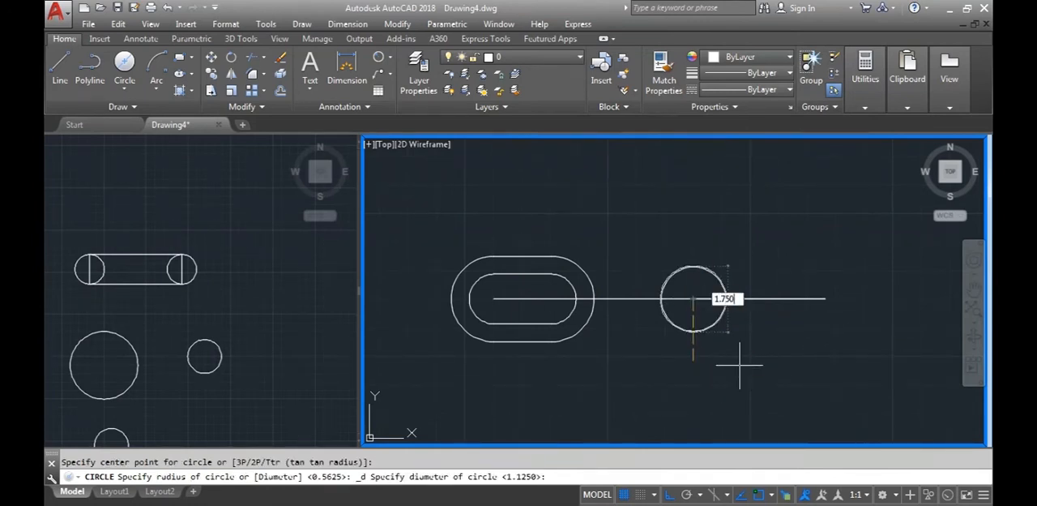
pyautogui.write('.750')
pyautogui.press('Return')
pyautogui.moveTo(815, 354); pyautogui.dragTo(727, 362, button='middle')
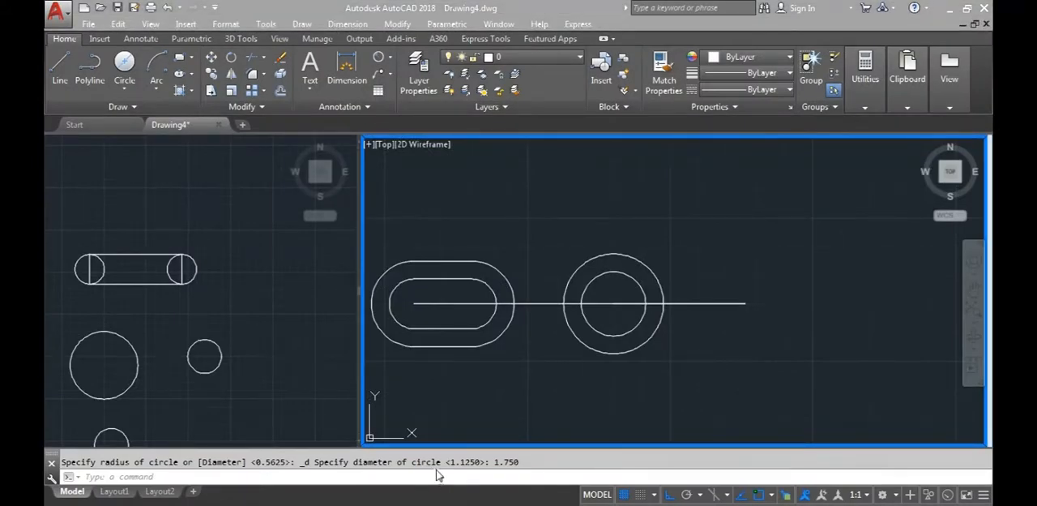
# Examine the curved slot and its dimensions in the D6 reference image, and return to the drawing
pyautogui.click(438, 472)
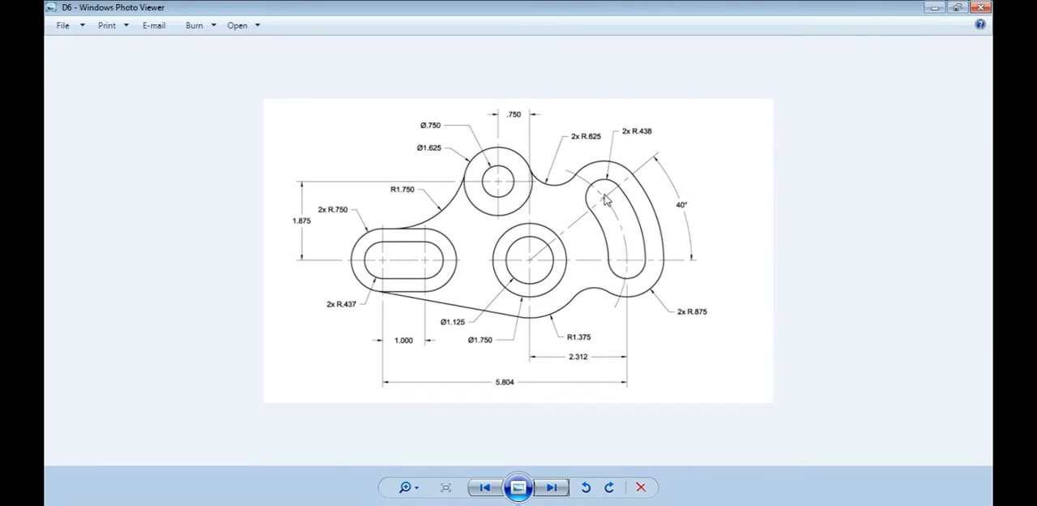
pyautogui.hotkey('alt', 'Tab')
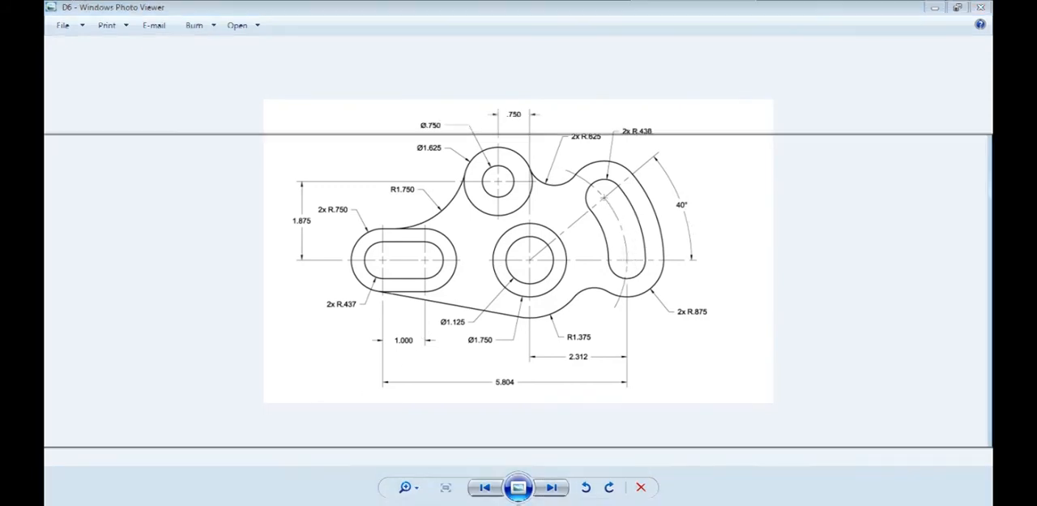
pyautogui.moveTo(551, 395); pyautogui.dragTo(579, 387, button='middle')
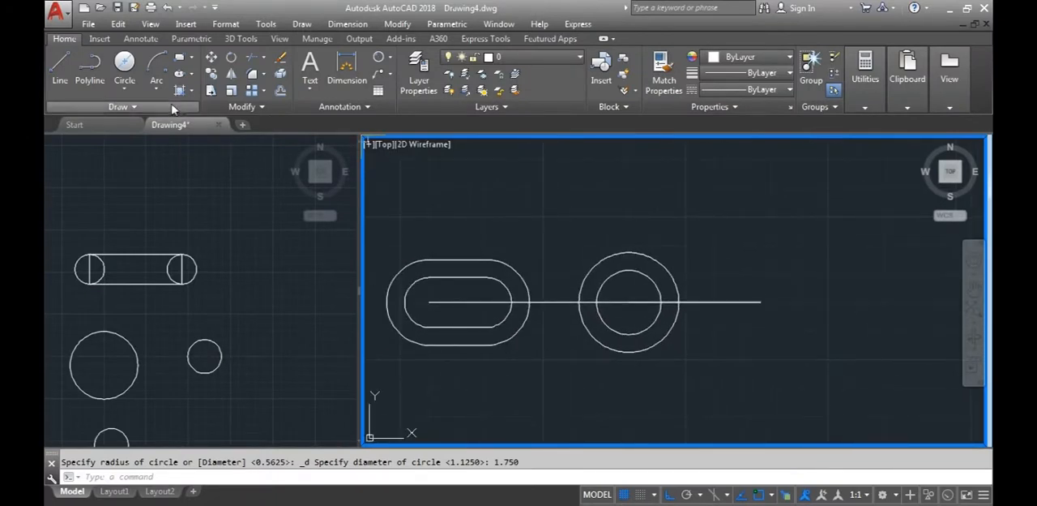
pyautogui.click(557, 400)
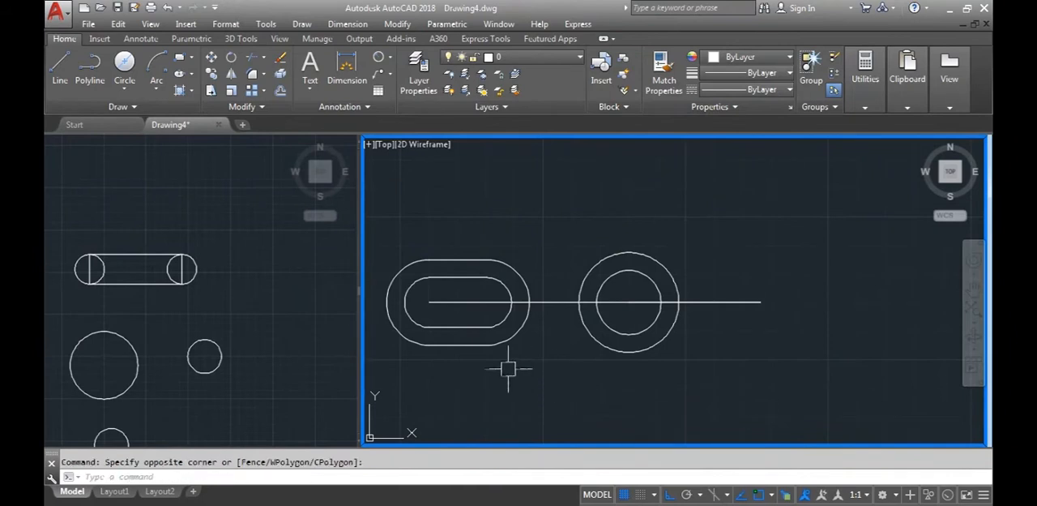
pyautogui.moveTo(510, 365); pyautogui.dragTo(577, 374, button='middle')
# Draw a freehand 3-Point arc above the practice rectangle, bulging upward, with Ortho mode turned off
pyautogui.click(259, 329)
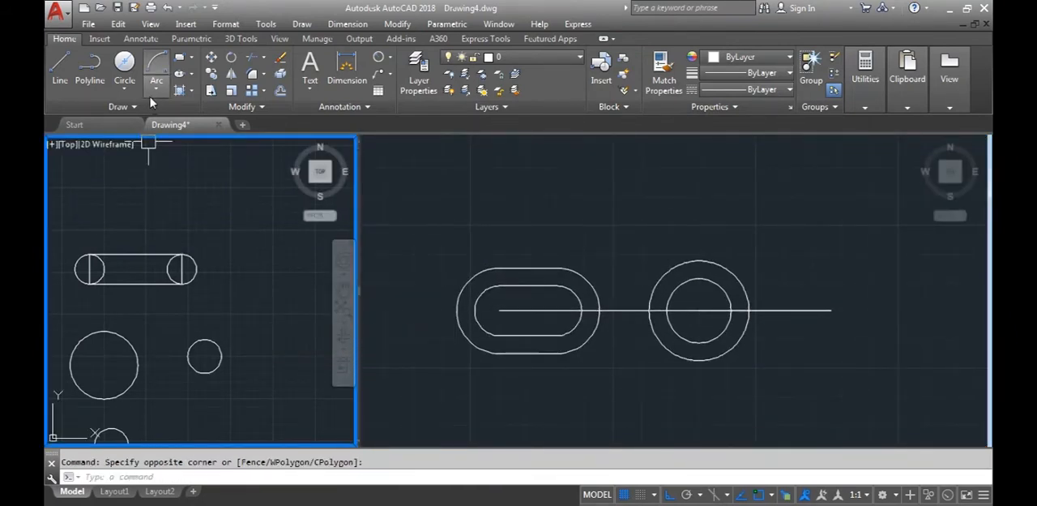
pyautogui.scroll(4, 111, 343)
pyautogui.moveTo(111, 342); pyautogui.dragTo(232, 297, button='middle')
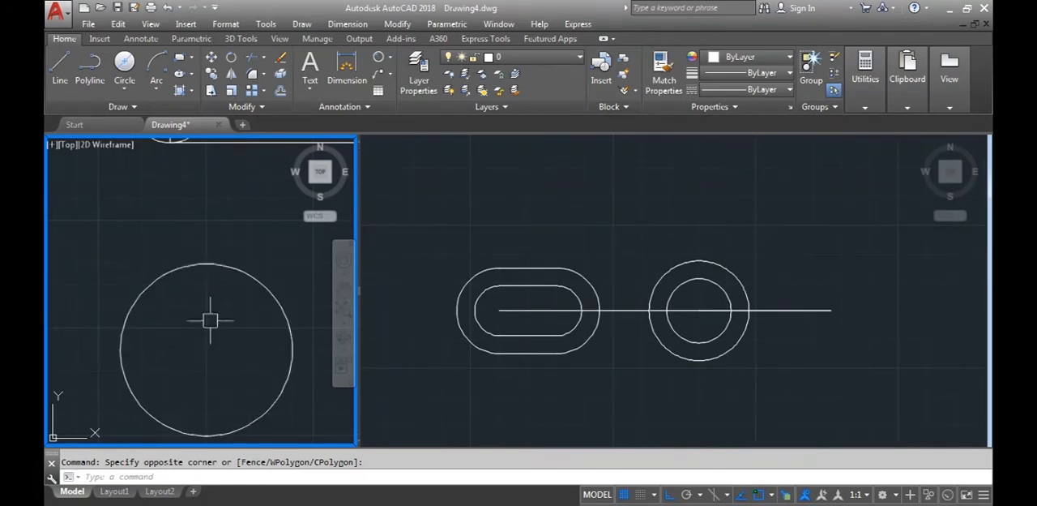
pyautogui.moveTo(202, 303); pyautogui.dragTo(92, 424, button='middle')
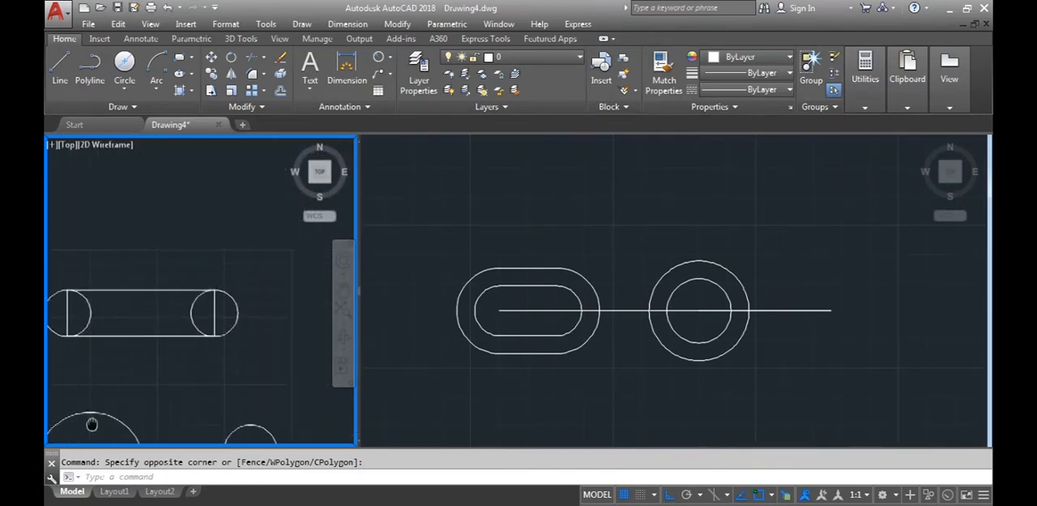
pyautogui.moveTo(194, 345); pyautogui.dragTo(128, 431, button='middle')
pyautogui.click(164, 93)
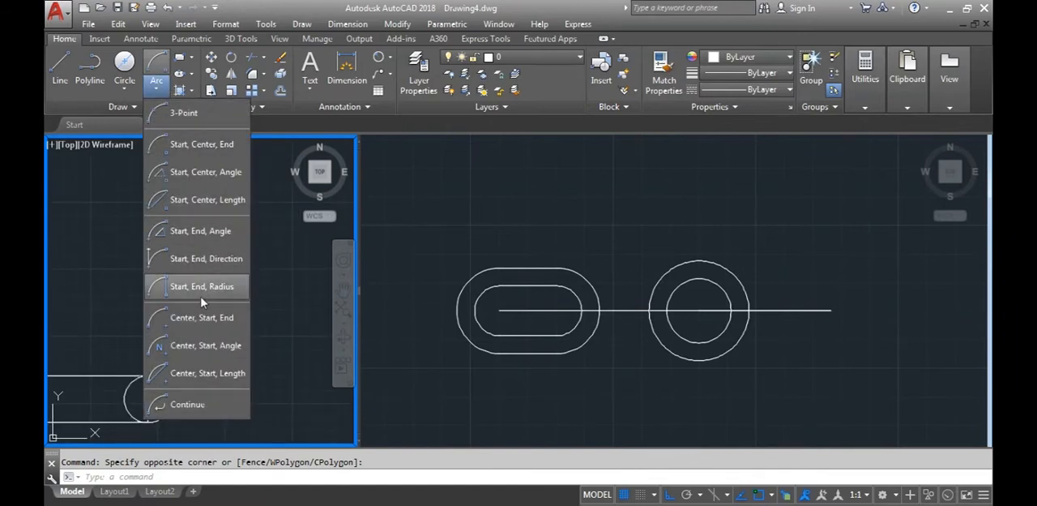
pyautogui.click(181, 115)
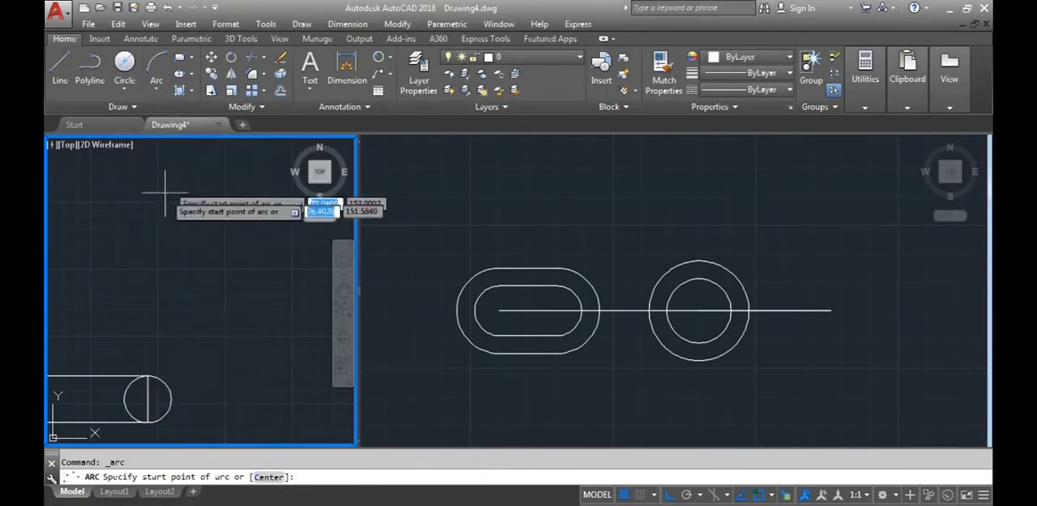
pyautogui.click(98, 306)
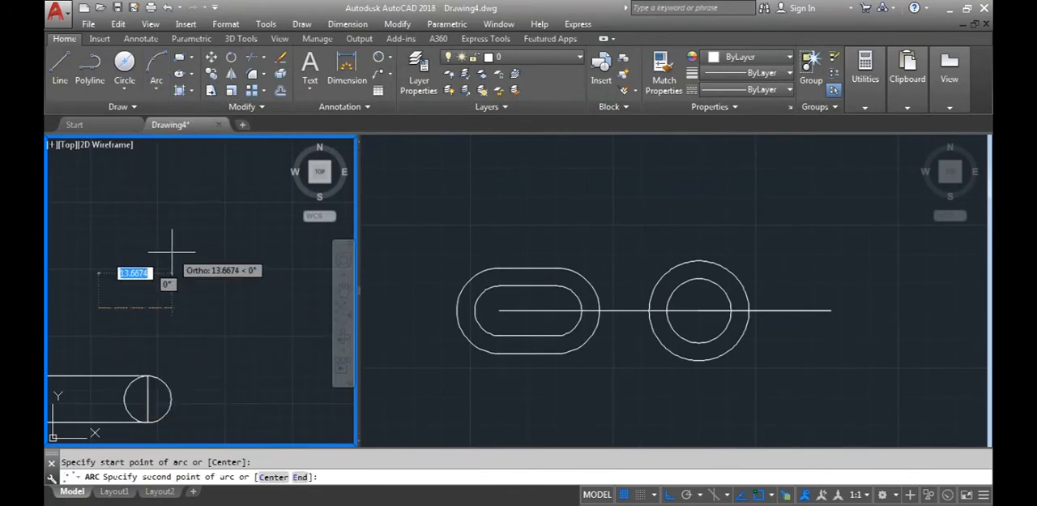
pyautogui.press('F8')
pyautogui.click(167, 239)
pyautogui.click(218, 322)
# Draw an L-shape from a vertical line and a horizontal line beside the practice arc, with Ortho mode turned on
pyautogui.scroll(-3, 97, 340)
pyautogui.click(68, 68)
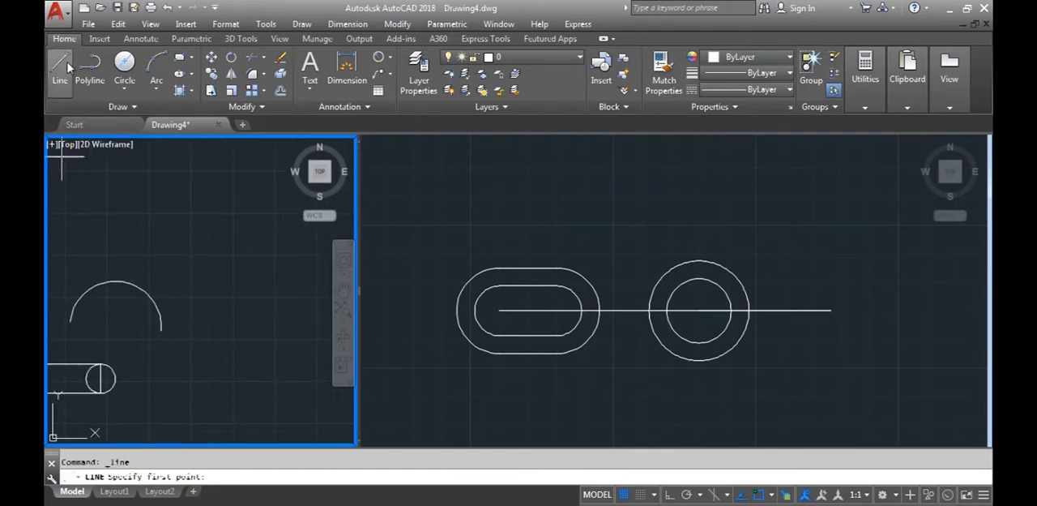
pyautogui.click(175, 208)
pyautogui.press('F8')
pyautogui.click(174, 274)
pyautogui.click(243, 274)
pyautogui.press('Escape')
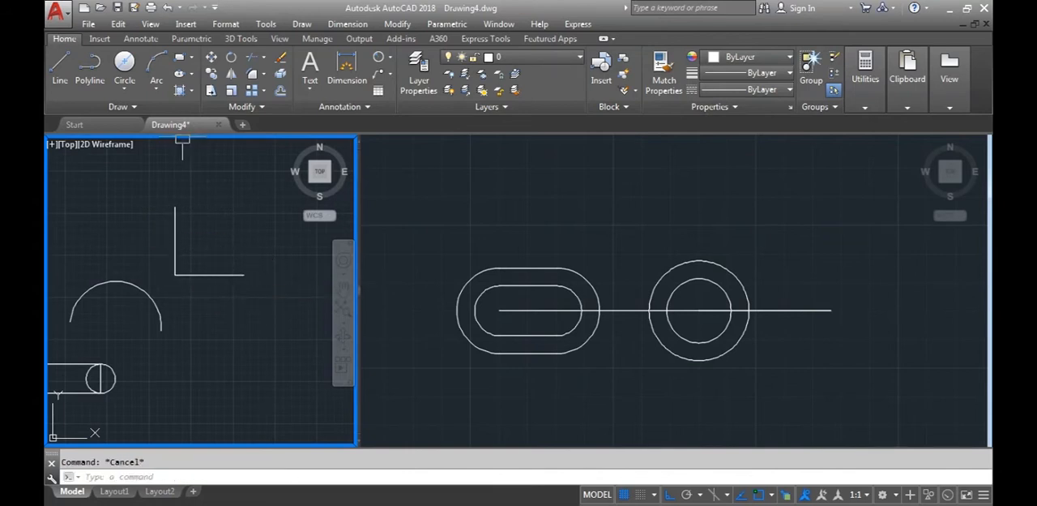
# Draw a Start, Center, End arc from the horizontal line's free end, centred on the L-shape's corner, to the vertical line's upper end, and erase it
pyautogui.click(157, 84)
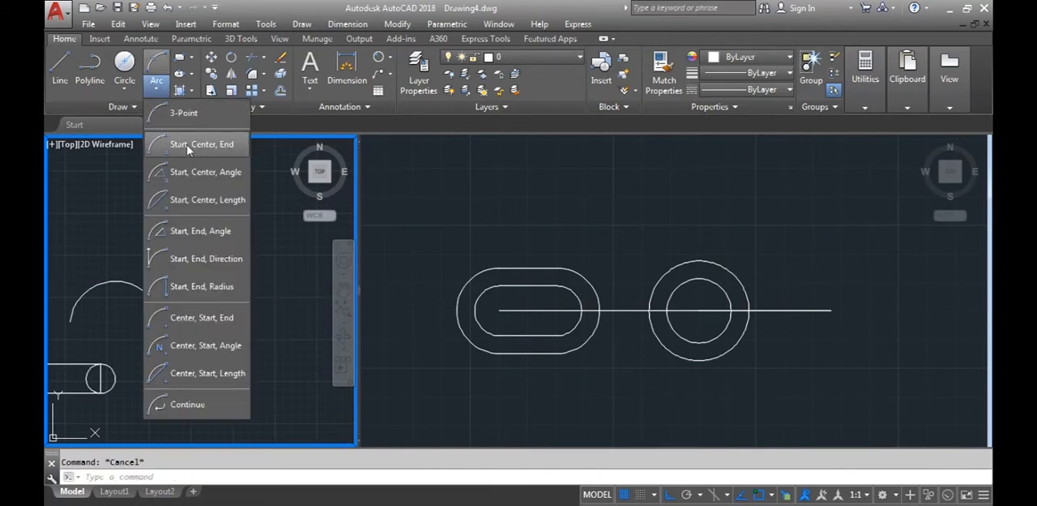
pyautogui.click(195, 144)
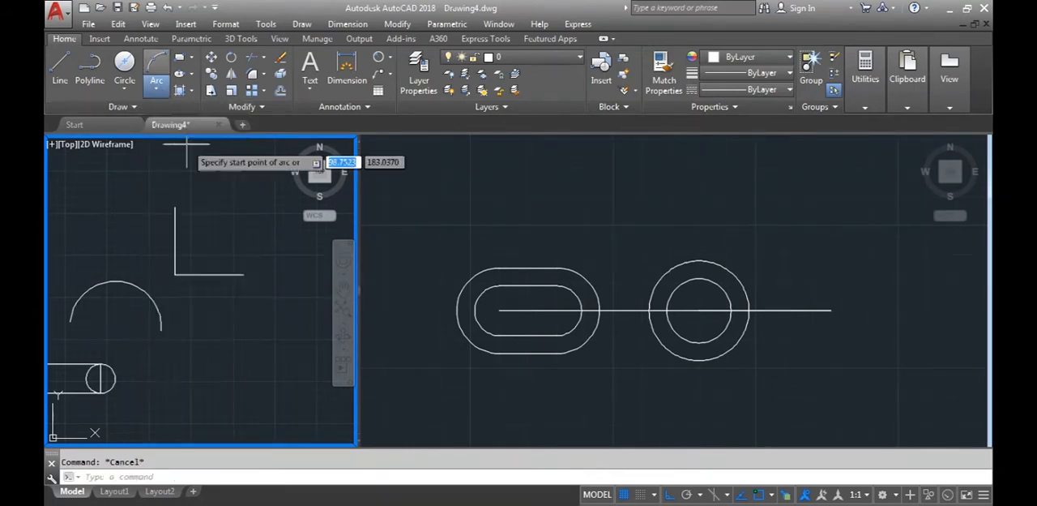
pyautogui.click(243, 274)
pyautogui.click(174, 274)
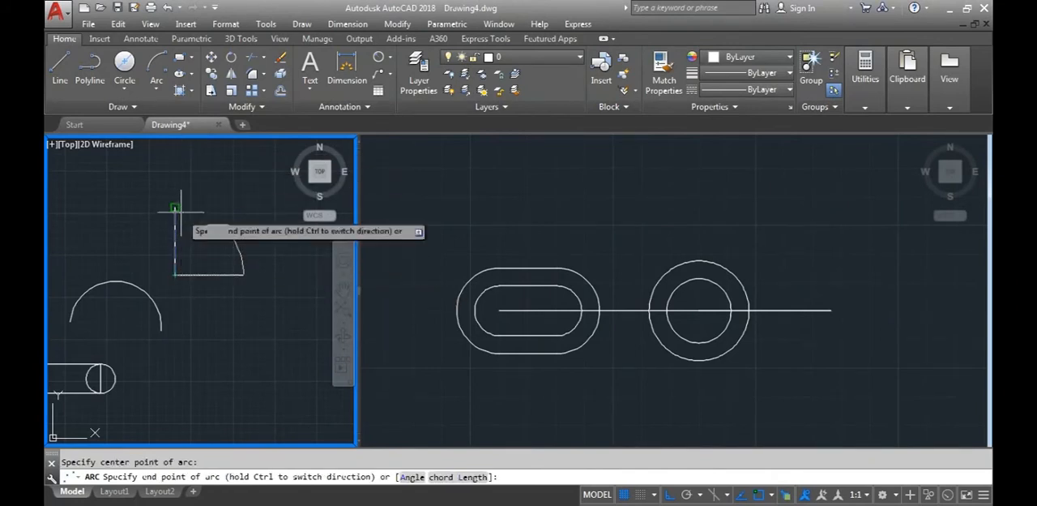
pyautogui.click(180, 210)
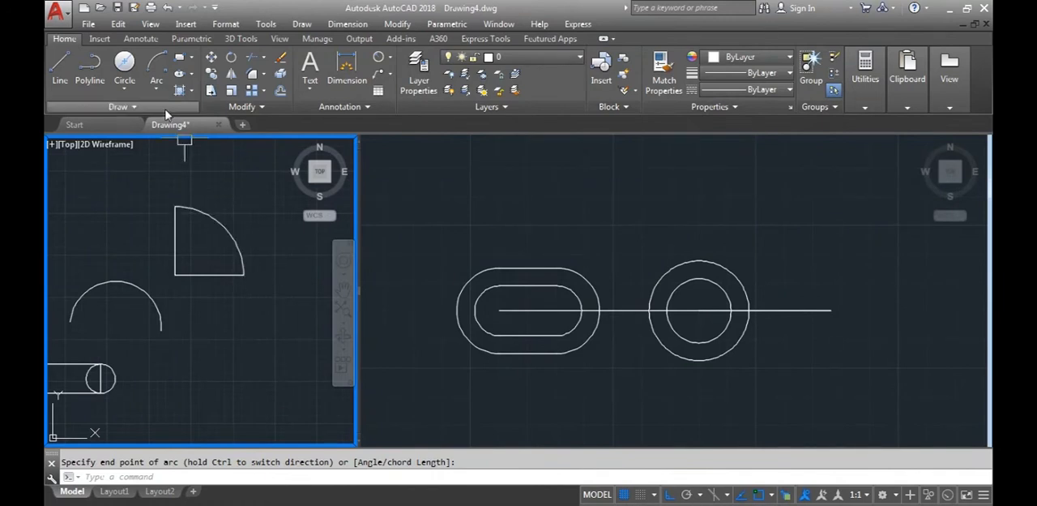
pyautogui.click(216, 224)
pyautogui.press('Delete')
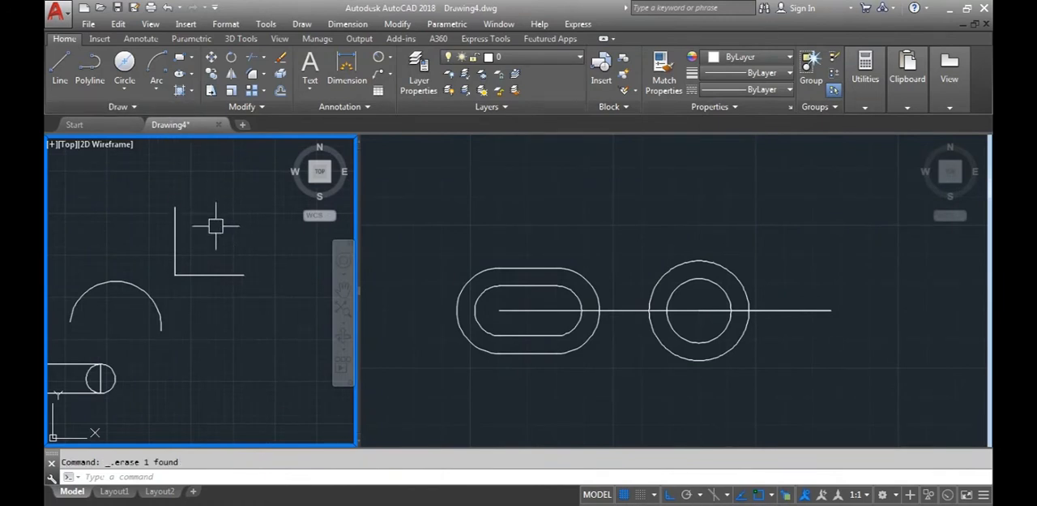
# Draw a Center, Start, End arc centred on the L-shape's corner, from the horizontal line's free end to the vertical line's upper end
pyautogui.click(155, 94)
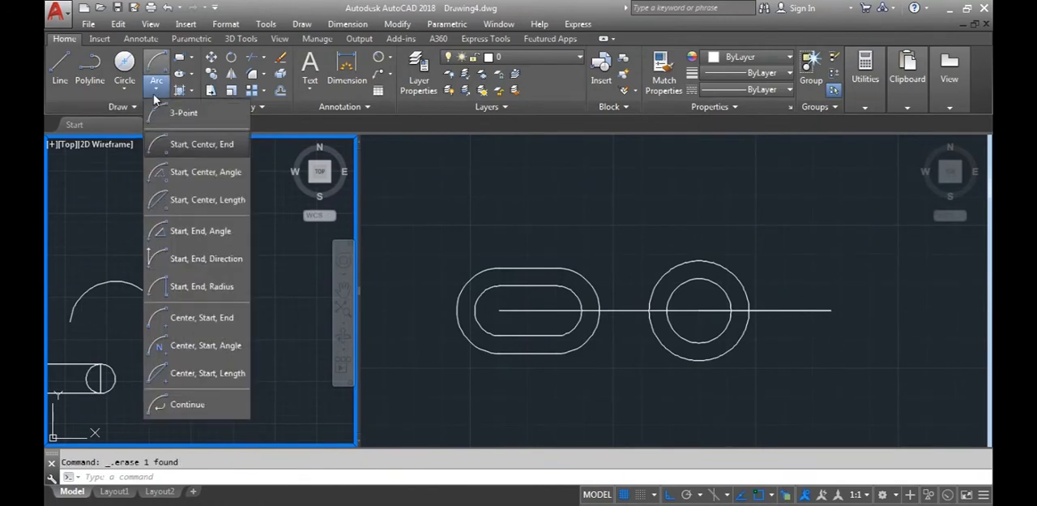
pyautogui.click(196, 326)
pyautogui.click(174, 275)
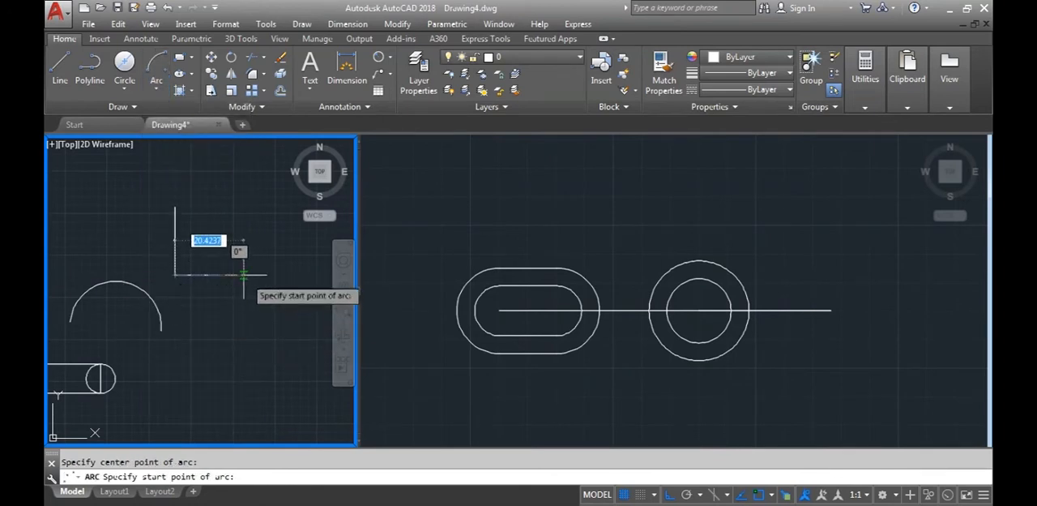
pyautogui.click(243, 276)
pyautogui.click(174, 207)
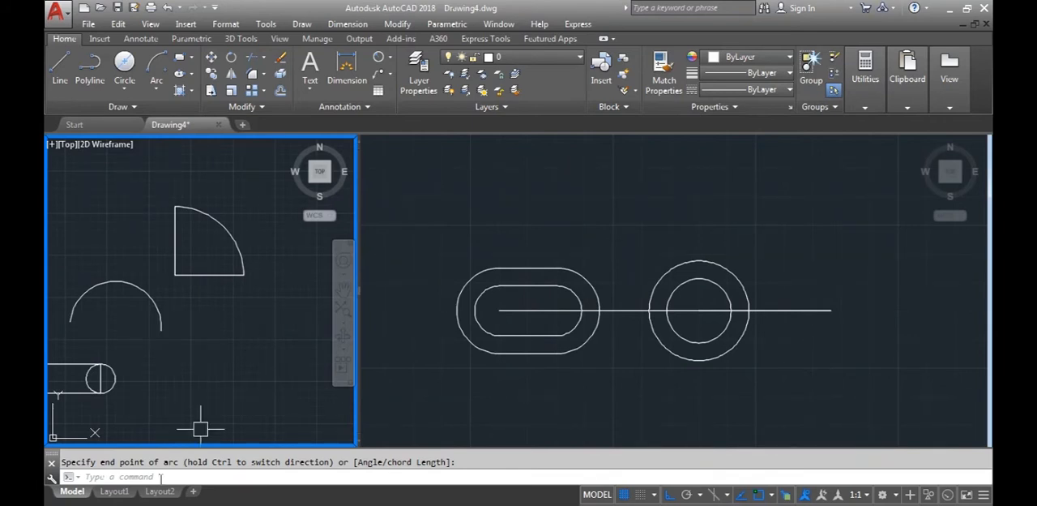
# Select the quarter arc on the L-shape to examine its start and end points, and erase the arc
pyautogui.click(246, 273)
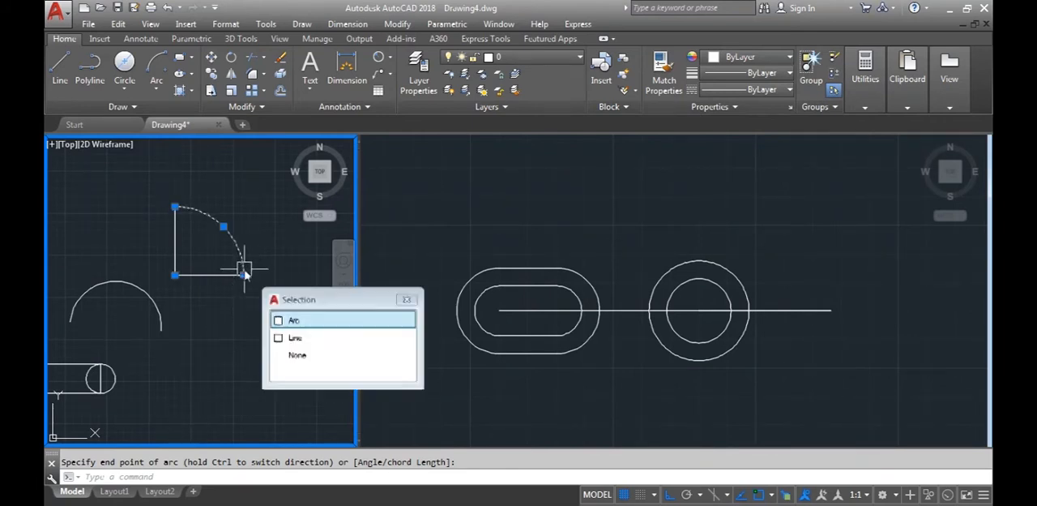
pyautogui.click(406, 299)
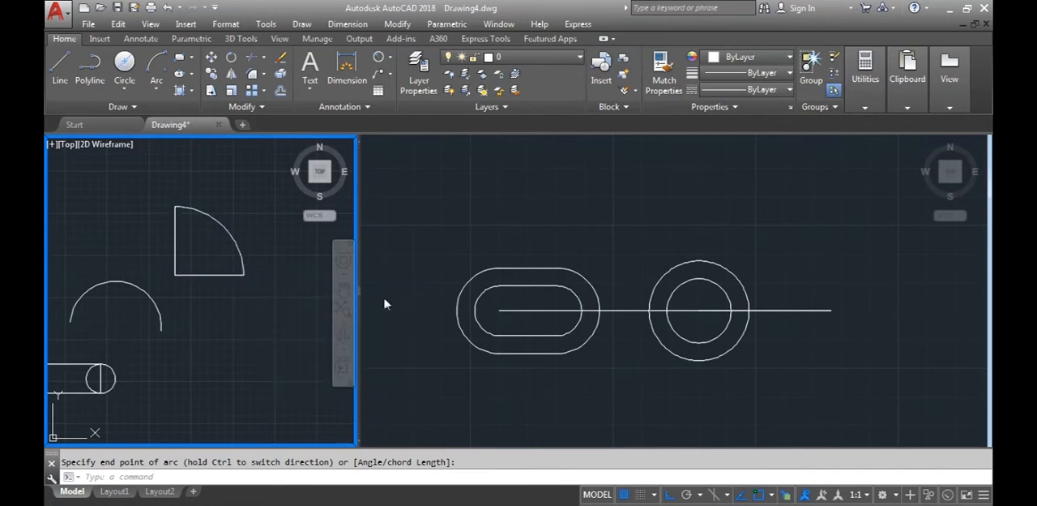
pyautogui.click(250, 264)
pyautogui.moveTo(175, 207)
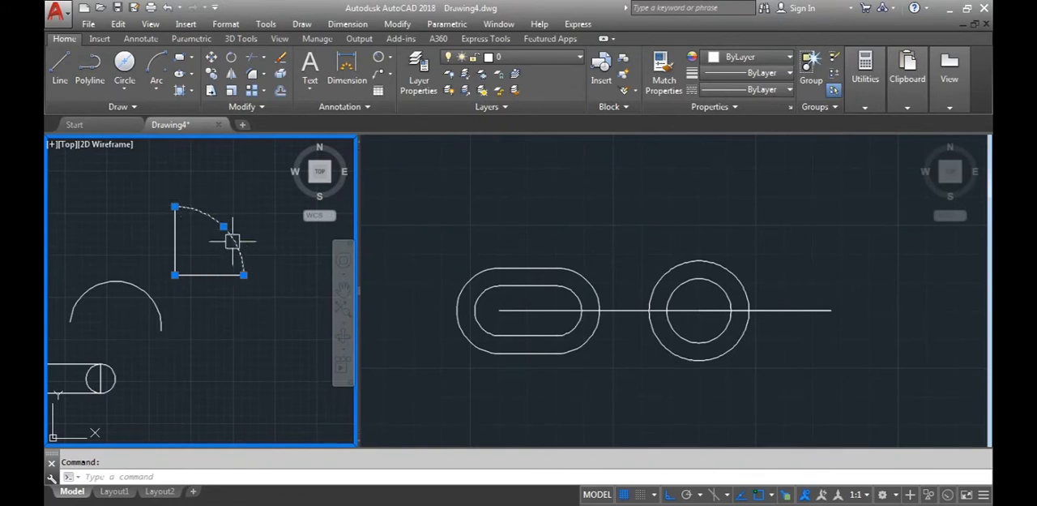
pyautogui.click(243, 339)
pyautogui.press('Escape')
pyautogui.press('Escape')
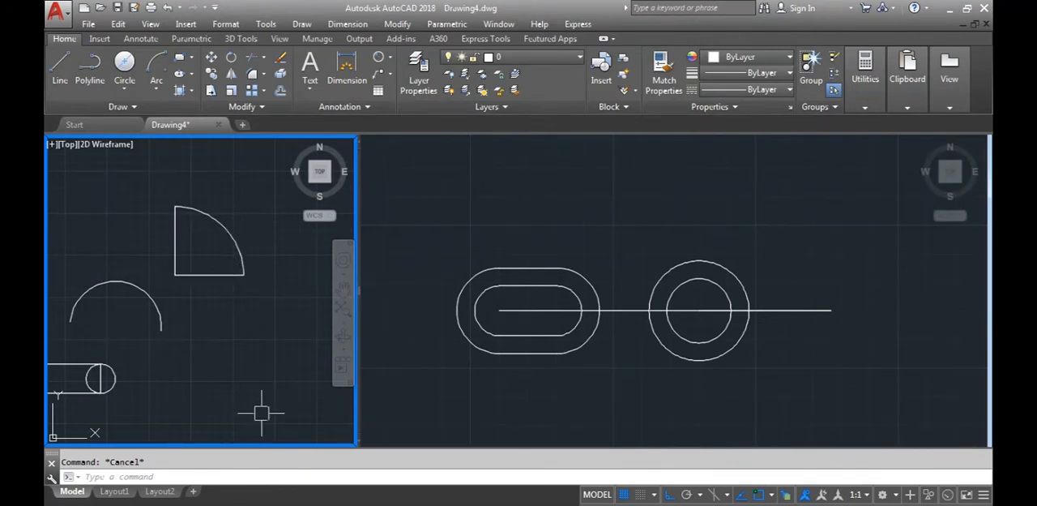
pyautogui.click(241, 247)
pyautogui.press('Delete')
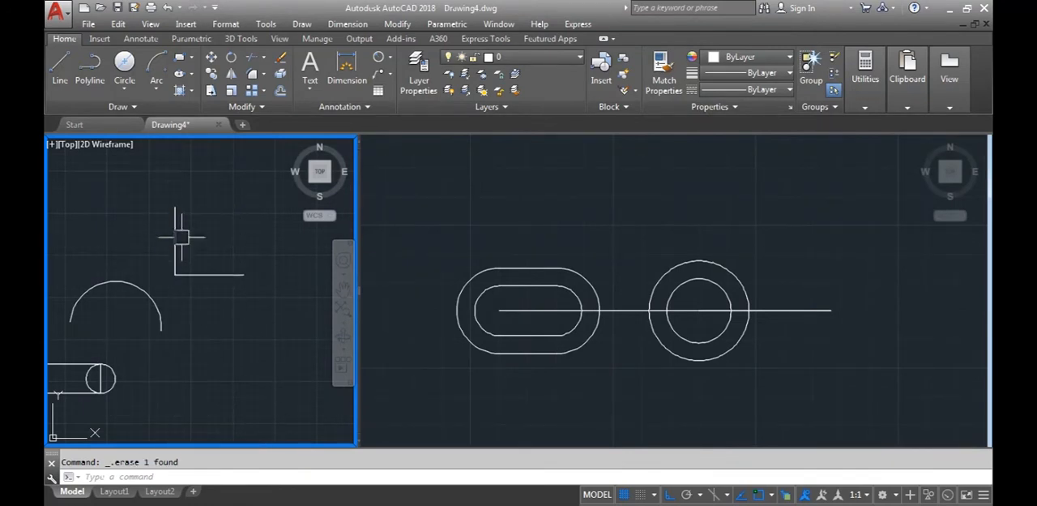
# Draw a Start, Center, End arc from the vertical line's upper end, centred on the L-shape's corner, to the horizontal line's free end, and erase it
pyautogui.click(157, 87)
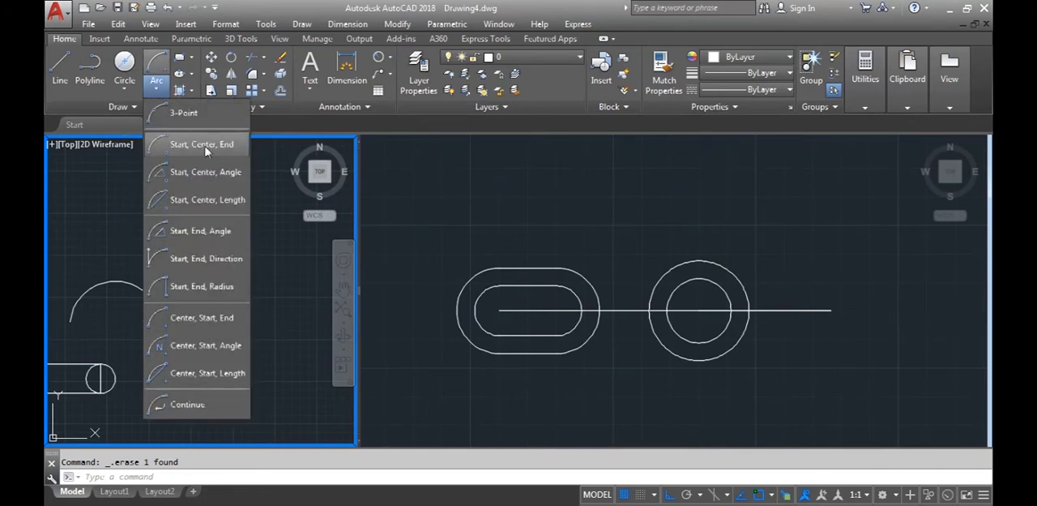
pyautogui.click(201, 144)
pyautogui.click(173, 205)
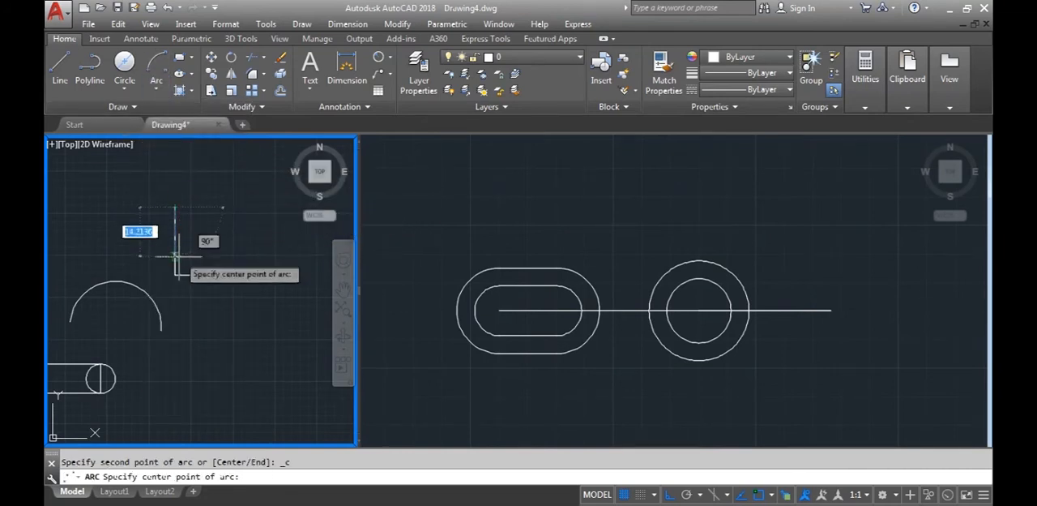
pyautogui.click(174, 274)
pyautogui.click(242, 275)
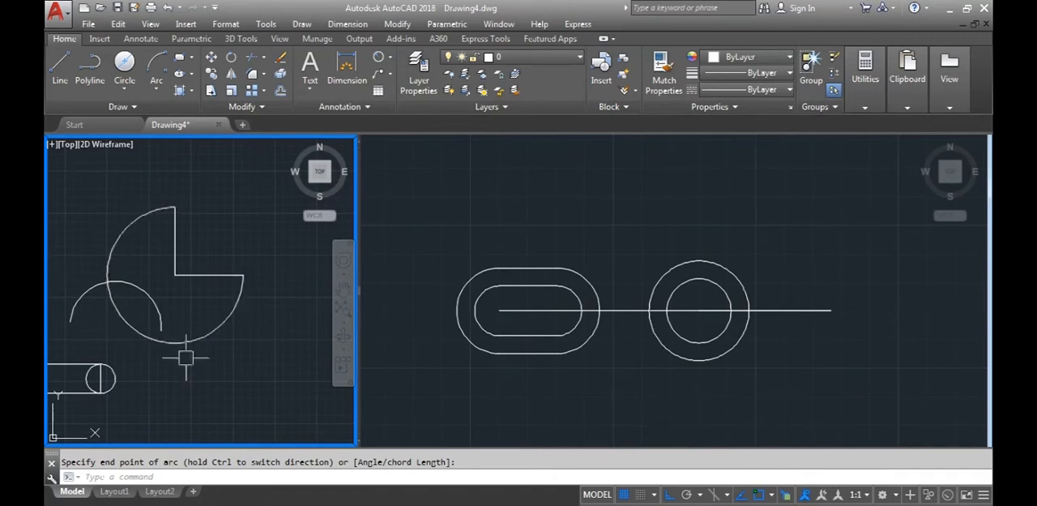
pyautogui.click(216, 329)
pyautogui.press('Delete')
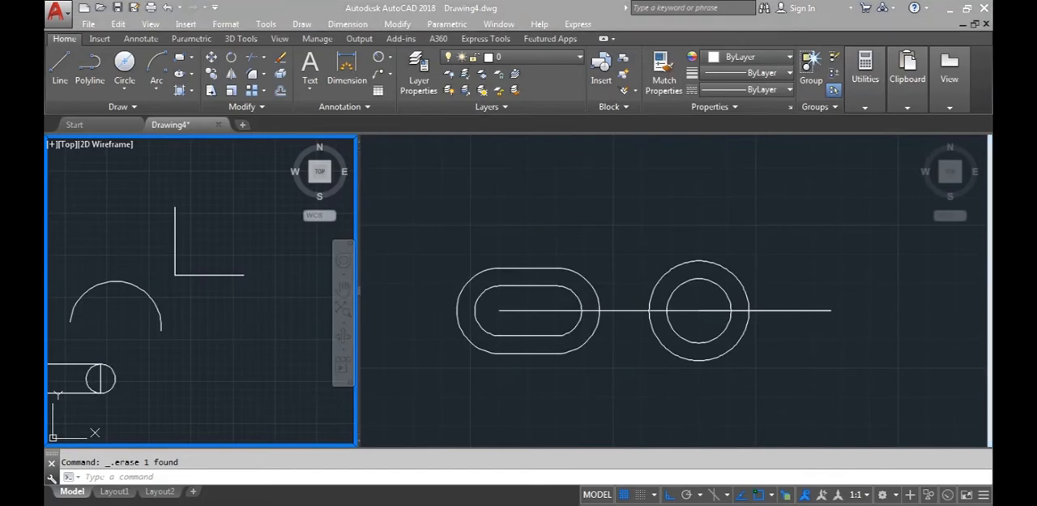
# Switch to the D6 reference image in Windows Photo Viewer to examine the curved slot's arcs
pyautogui.hotkey('alt', 'Tab')
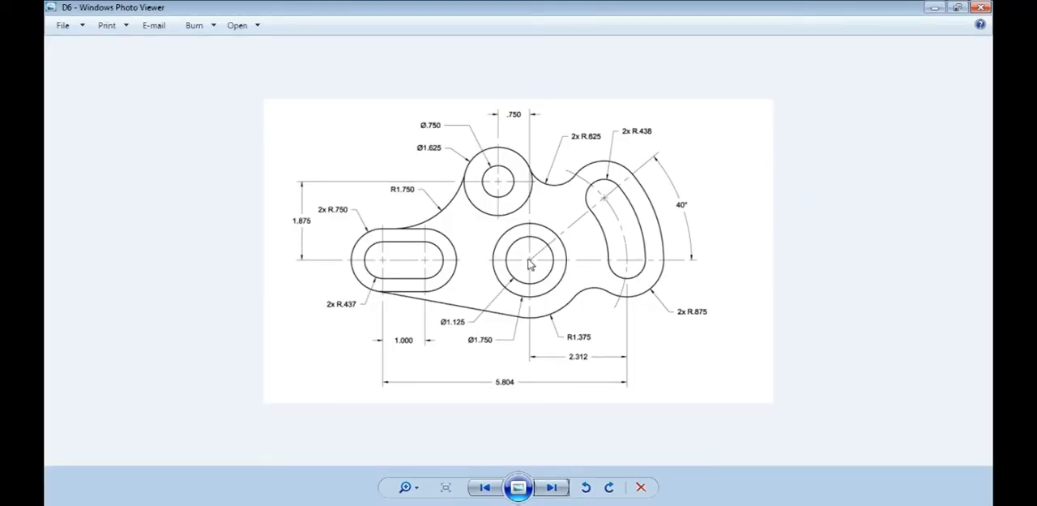
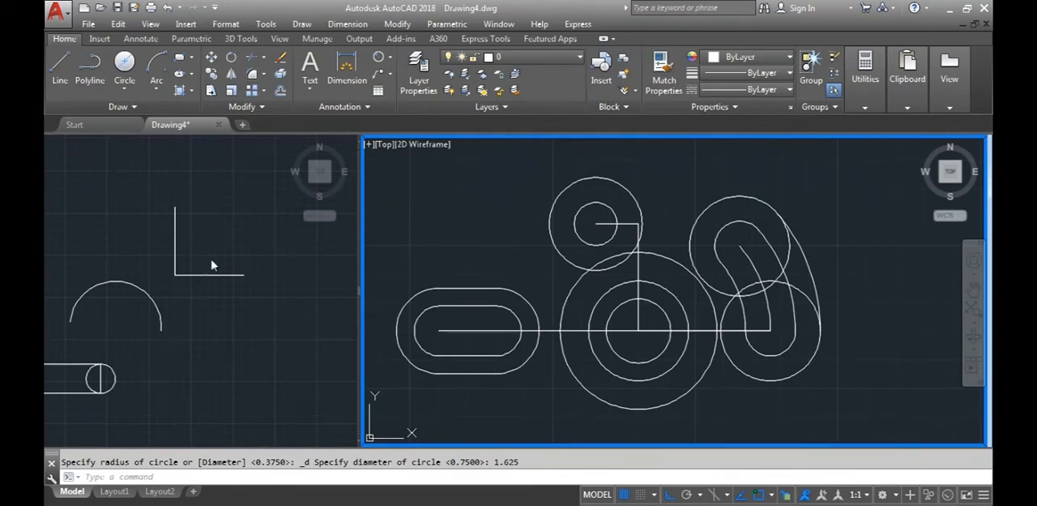
# Activate the practice viewport and fillet the L-shape's corner with a radius of 10
pyautogui.press('Escape')
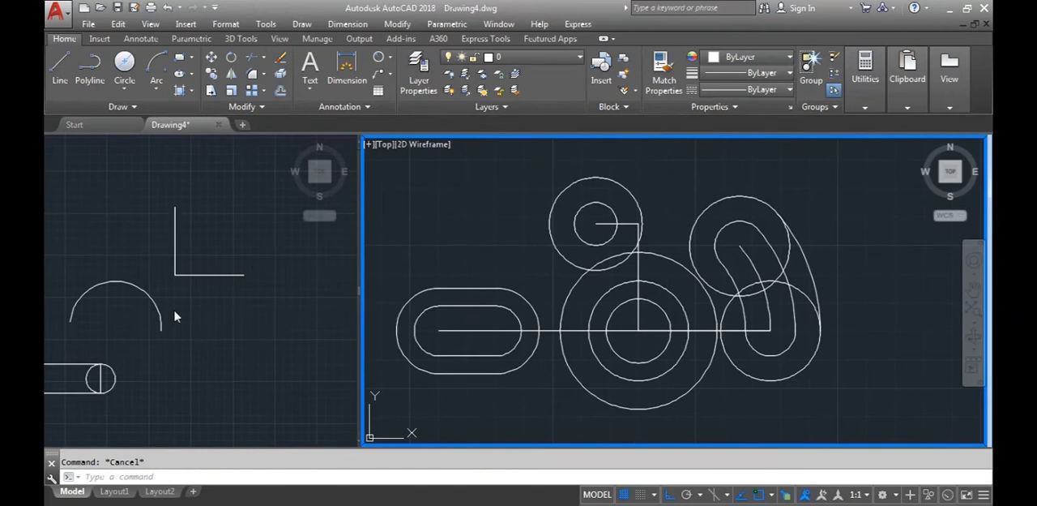
pyautogui.scroll(2, 177, 268)
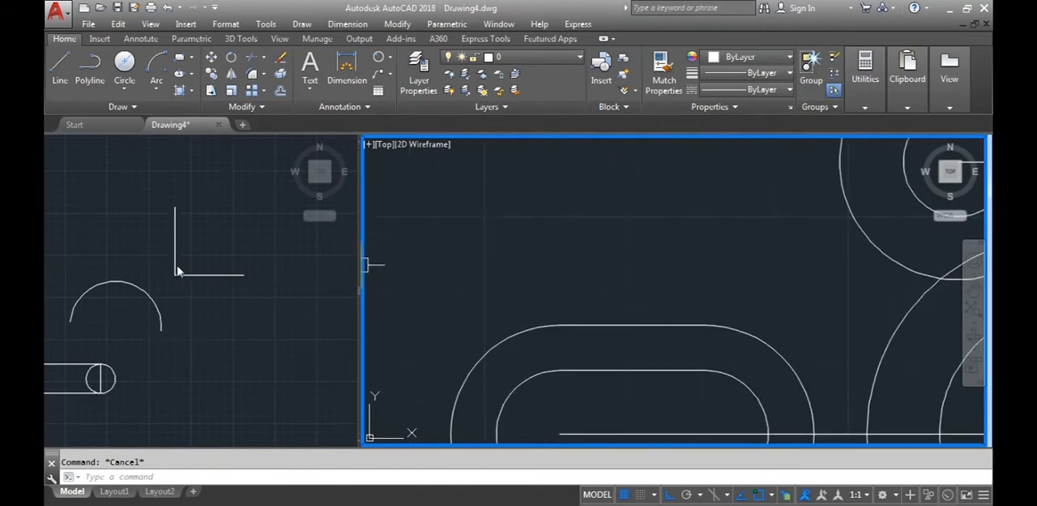
pyautogui.scroll(-2, 181, 278)
pyautogui.click(180, 267)
pyautogui.scroll(3, 181, 266)
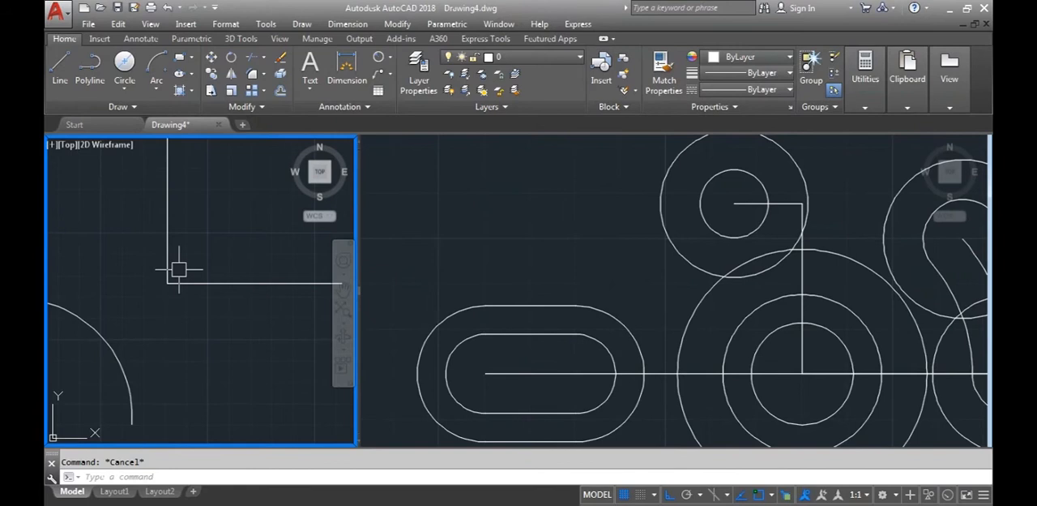
pyautogui.moveTo(194, 273); pyautogui.dragTo(174, 302, button='middle')
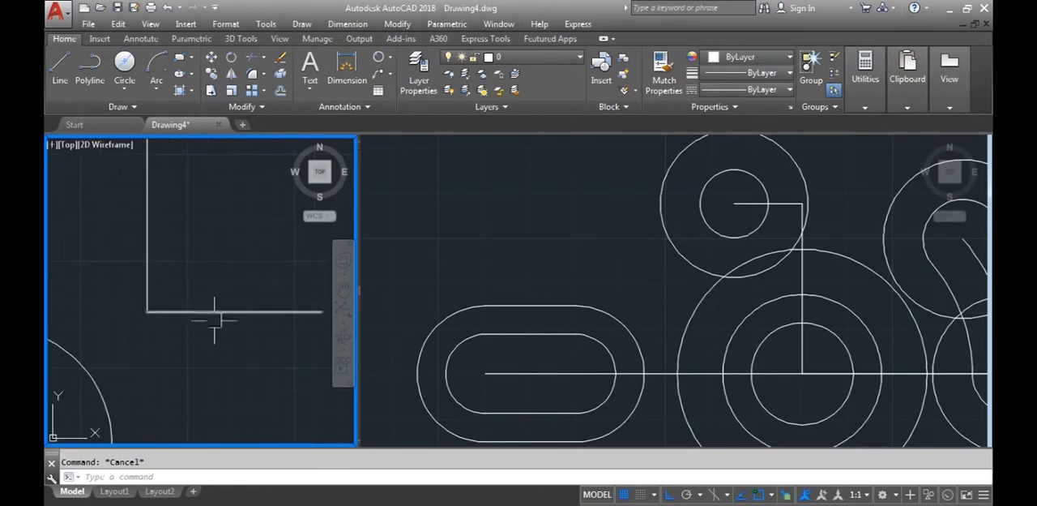
pyautogui.scroll(-4, 203, 304)
pyautogui.scroll(2, 201, 302)
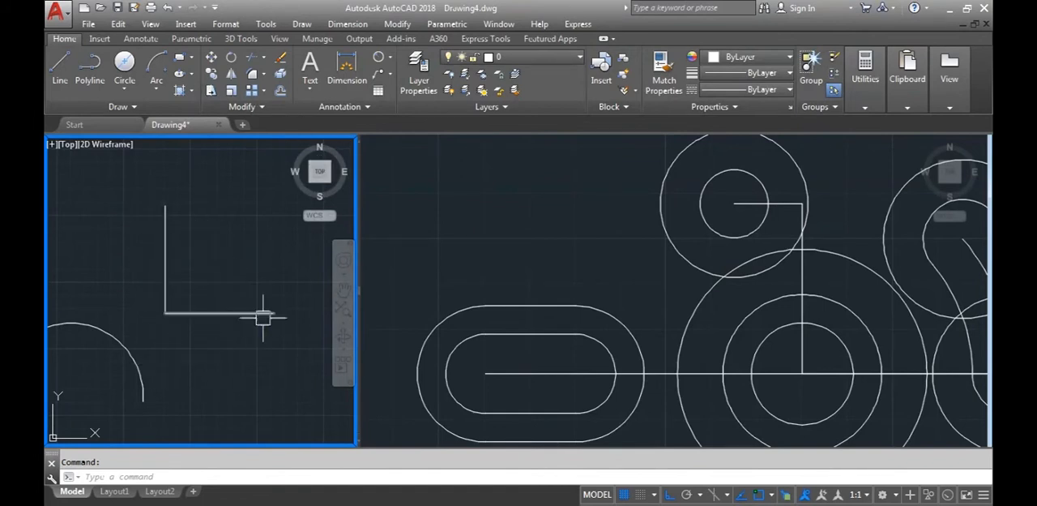
pyautogui.write('F')
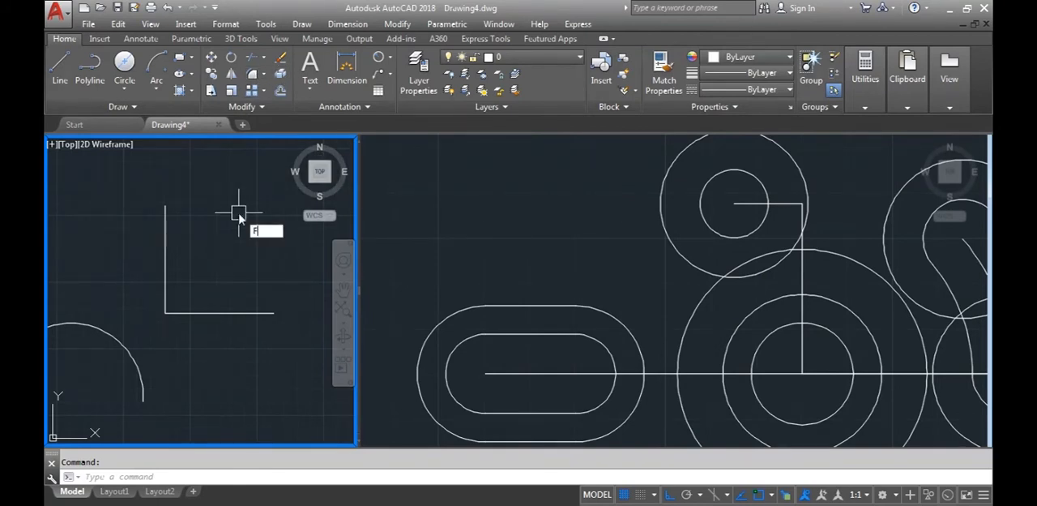
pyautogui.press('Escape')
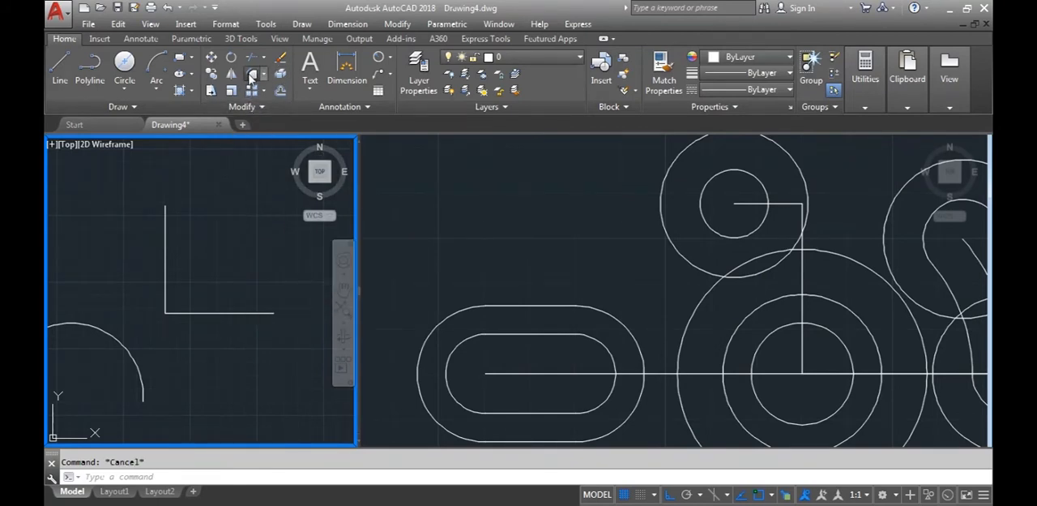
pyautogui.click(252, 73)
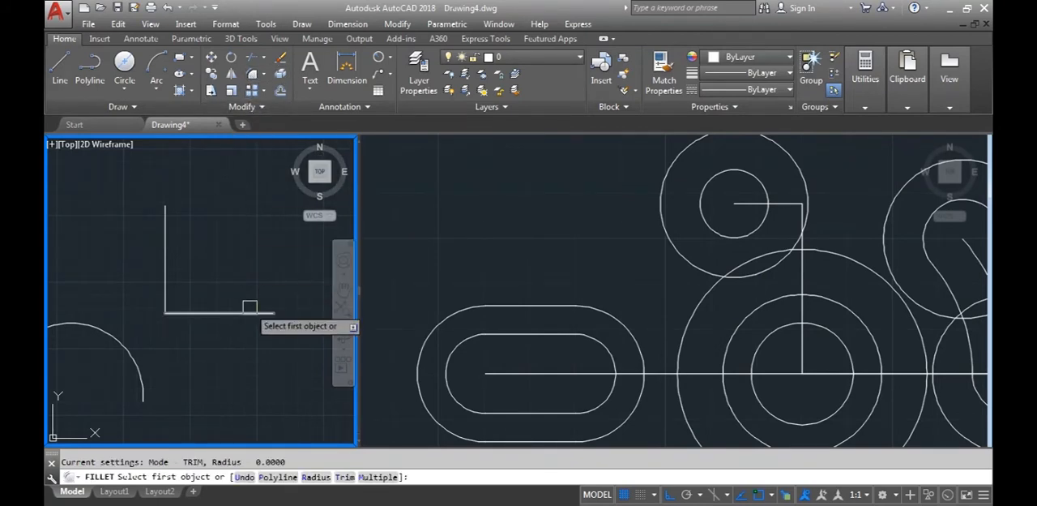
pyautogui.click(314, 477)
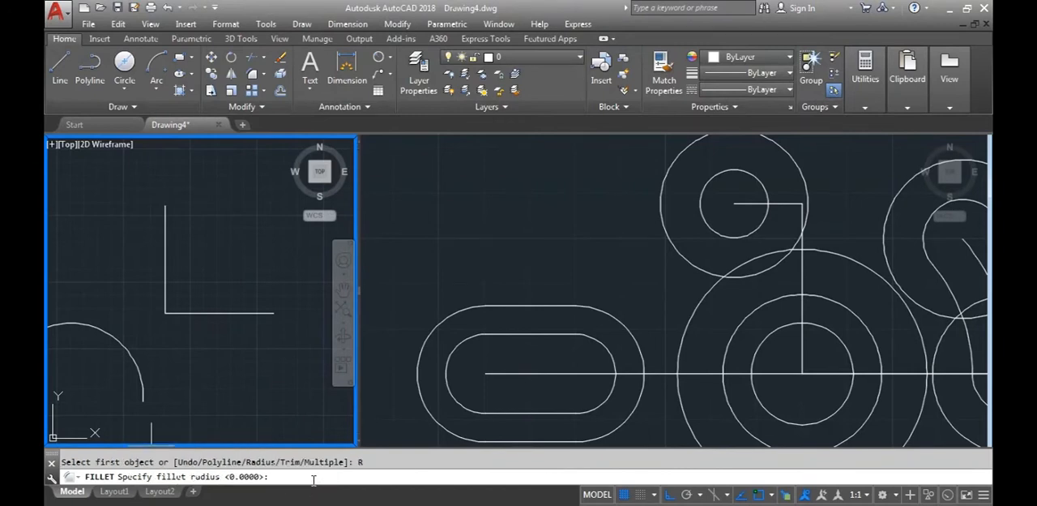
pyautogui.write('10')
pyautogui.press('Return')
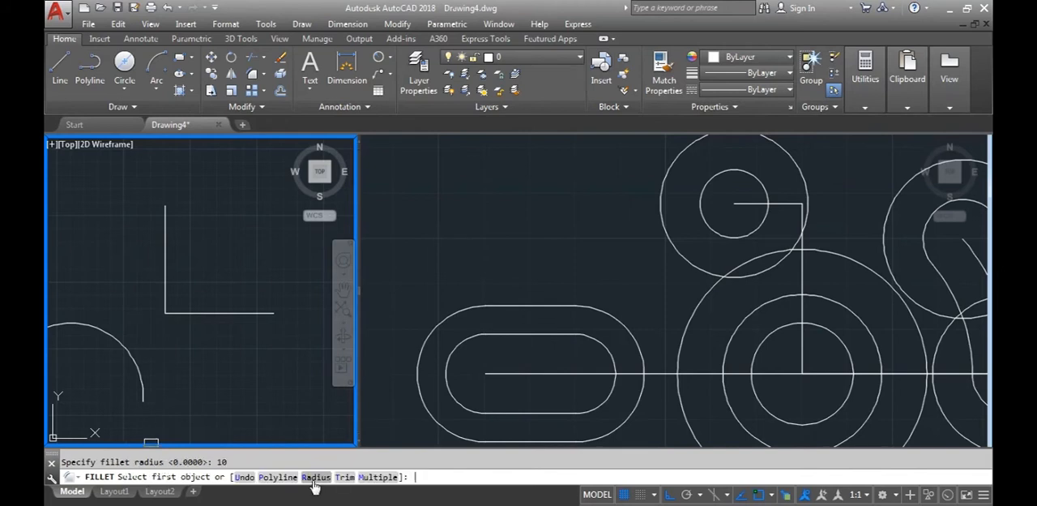
pyautogui.click(183, 313)
pyautogui.click(167, 281)
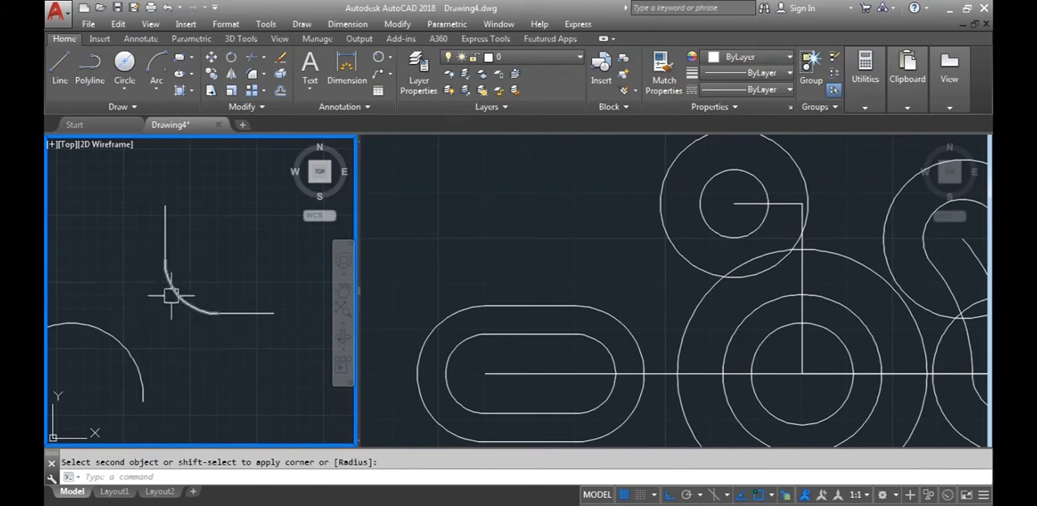
# Select the fillet arc on the L-shape to examine it, and undo the fillet
pyautogui.click(169, 293)
pyautogui.press('Escape')
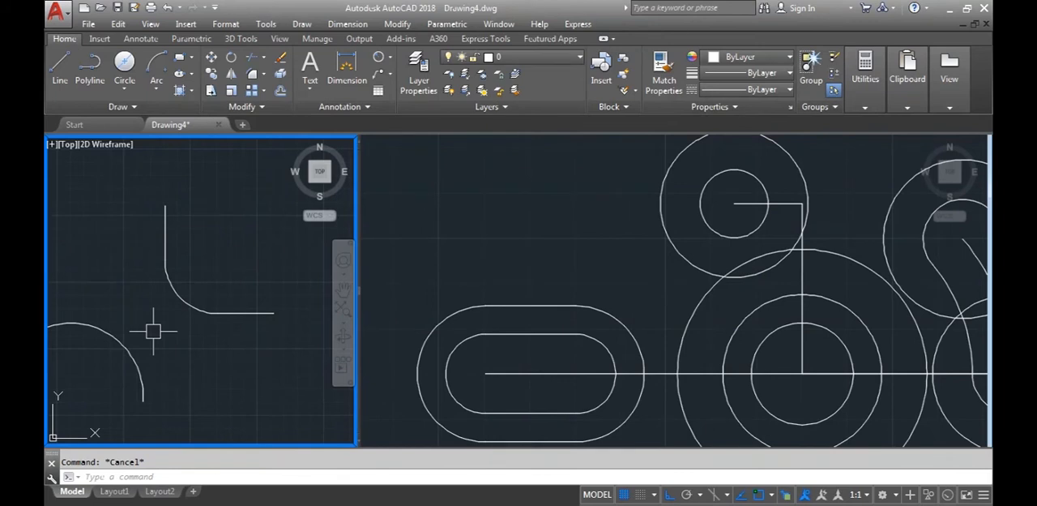
pyautogui.hotkey('ctrl', 'z')
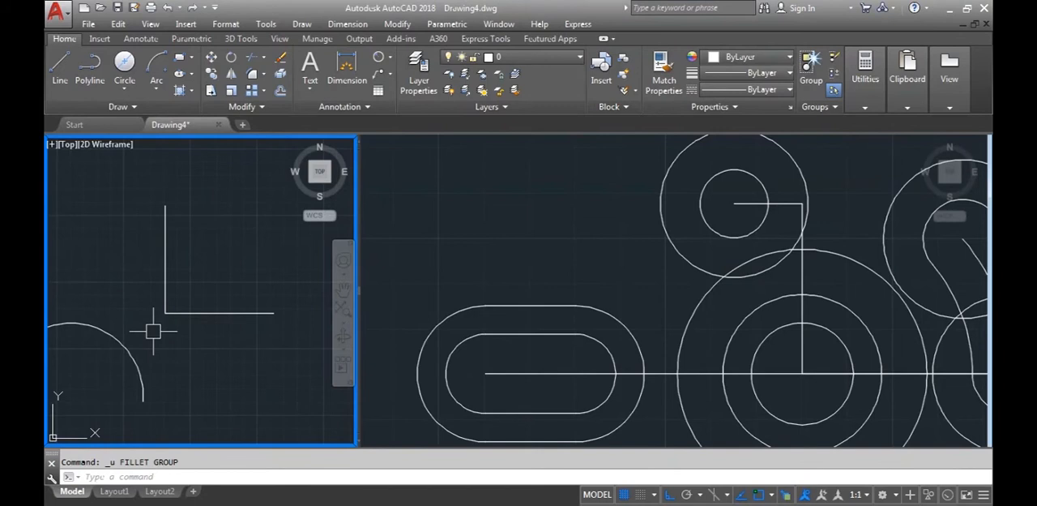
# Fillet the L-shape's horizontal and vertical lines again with a radius of 10
pyautogui.write('f')
pyautogui.press('Return')
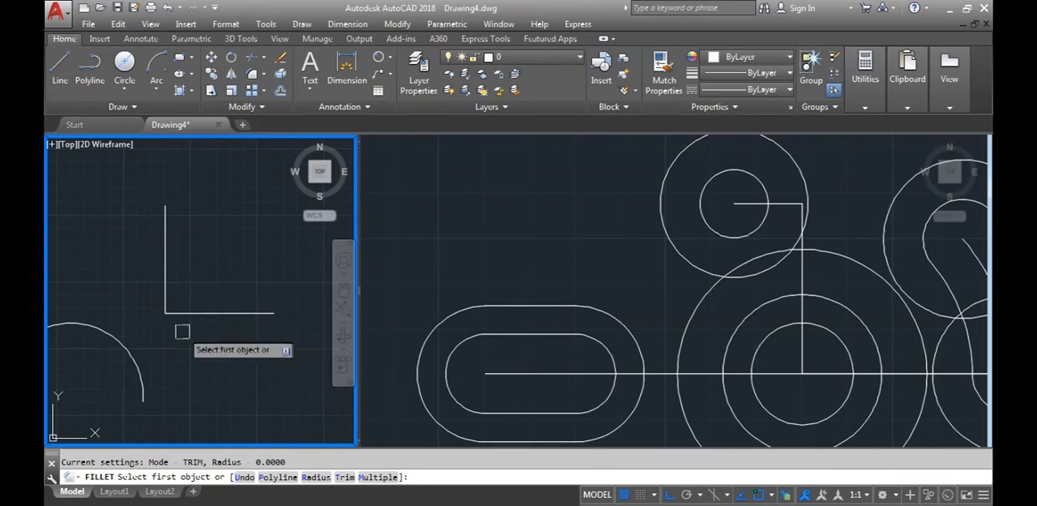
pyautogui.click(315, 478)
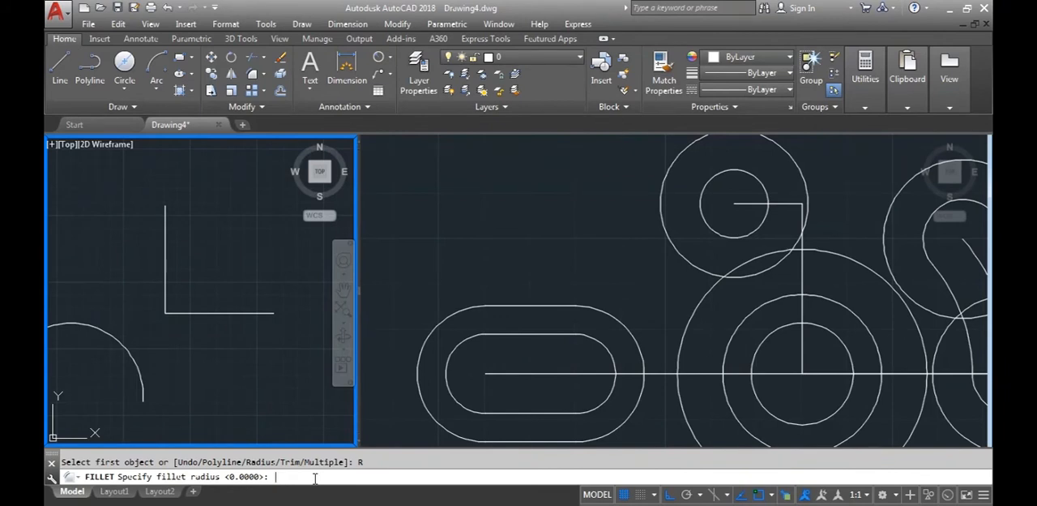
pyautogui.write('10')
pyautogui.press('Return')
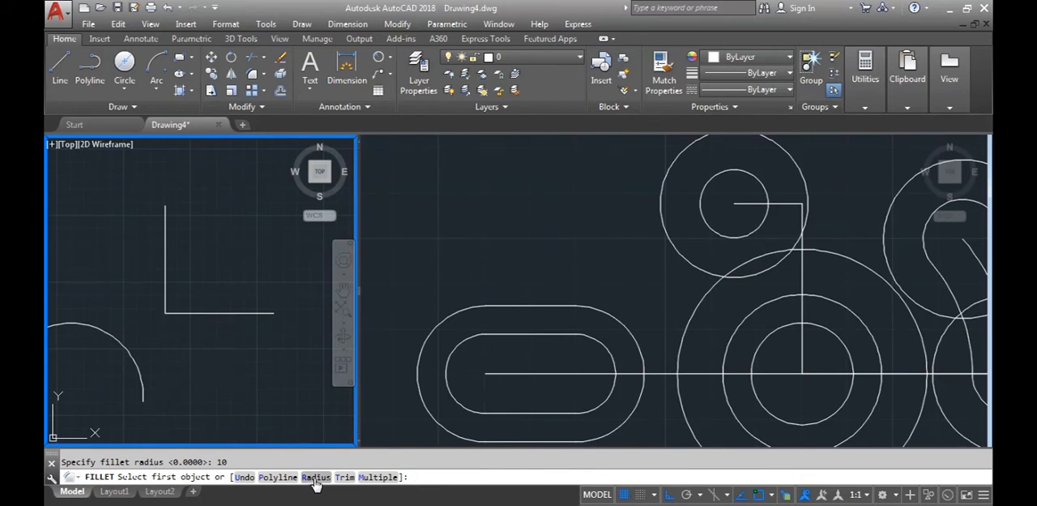
pyautogui.click(195, 313)
pyautogui.click(166, 267)
pyautogui.scroll(-1, 231, 367)
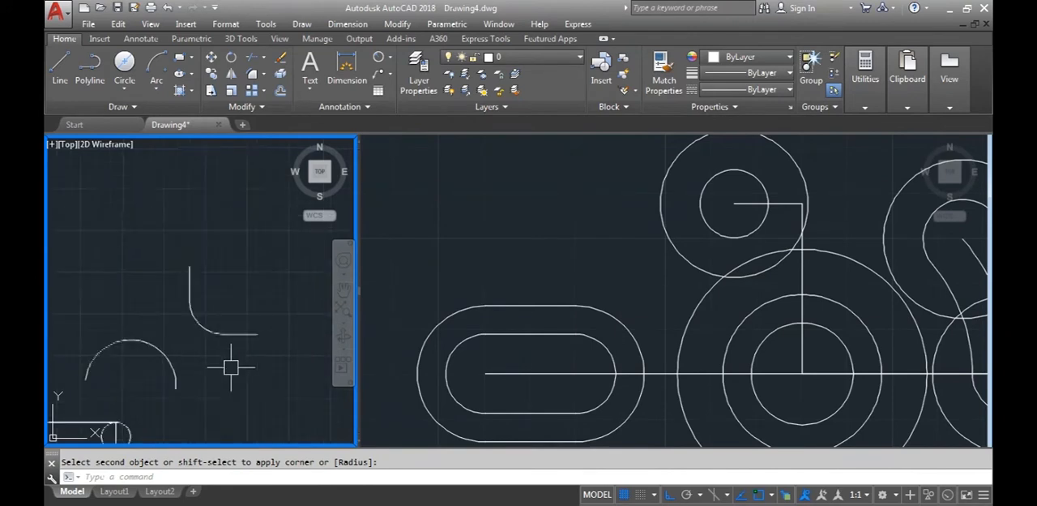
pyautogui.click(235, 363)
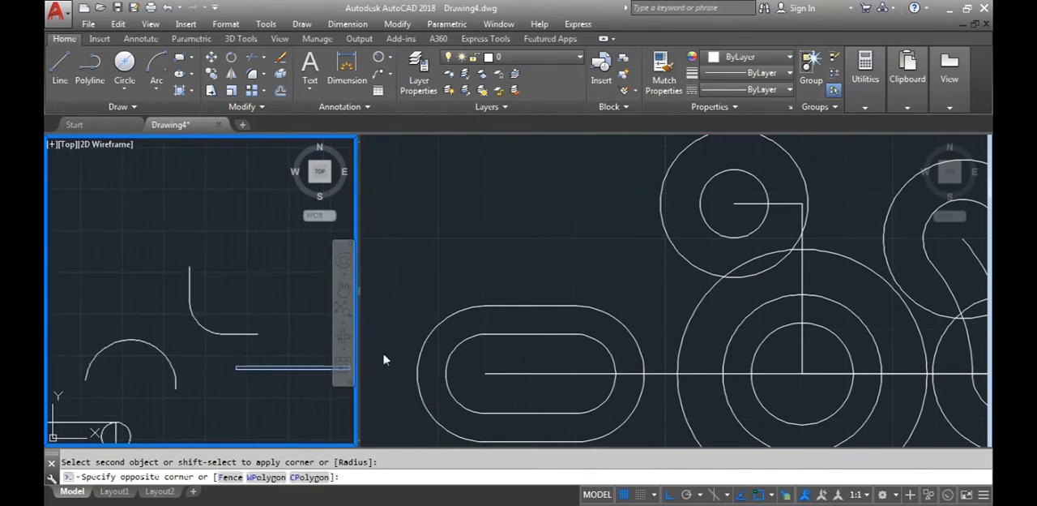
# Activate the part's viewport and check the blend radius between the two upper outer circles in the D6 image in Windows Photo Viewer
pyautogui.click(458, 273)
pyautogui.scroll(-2, 570, 284)
pyautogui.moveTo(624, 312); pyautogui.dragTo(483, 273, button='middle')
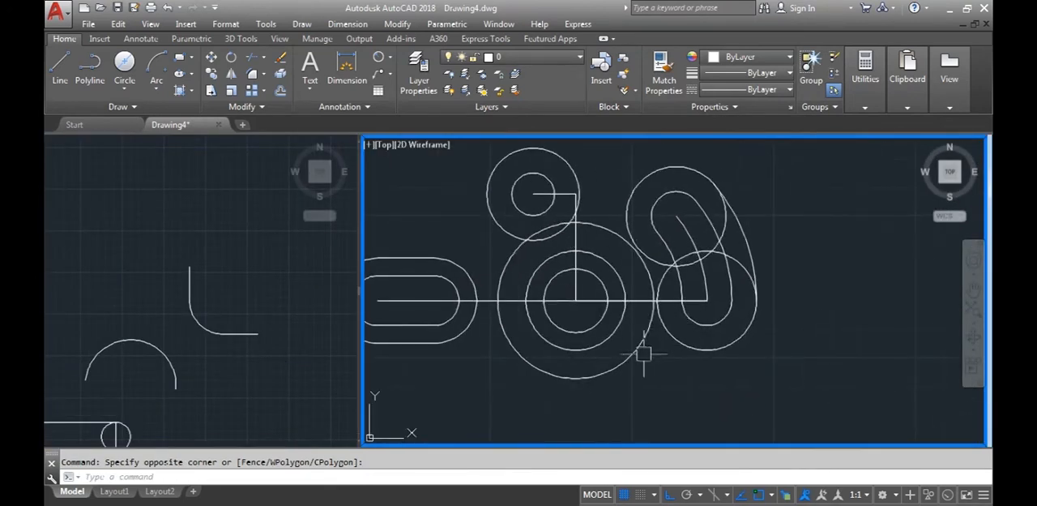
pyautogui.click(456, 503)
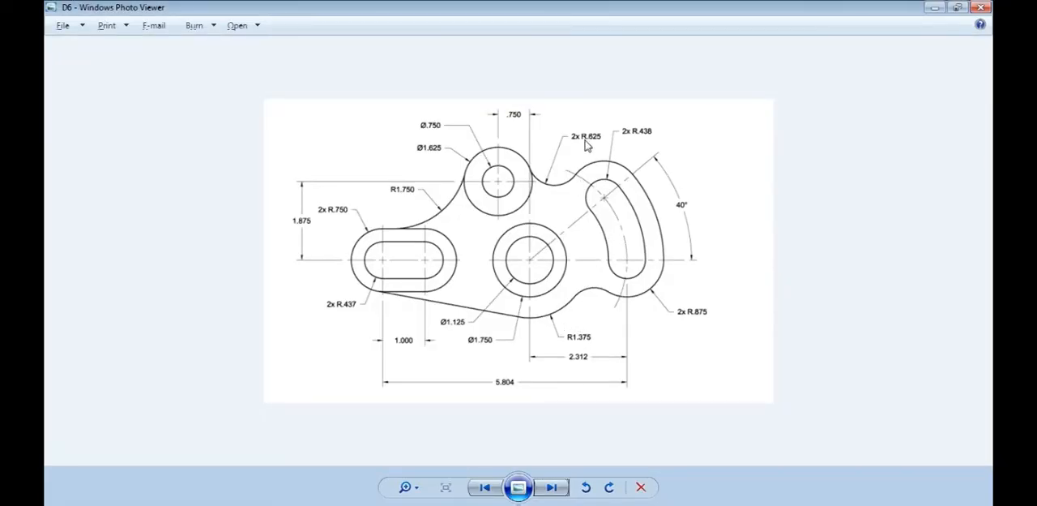
pyautogui.click(399, 502)
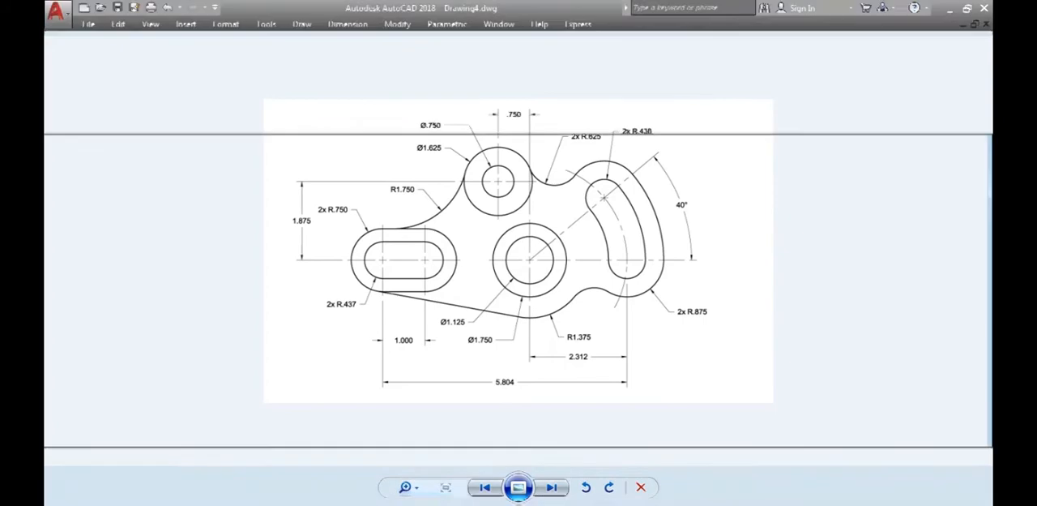
# Back in AutoCAD, try to fillet the 1.625-diameter circle and the curved slot's upper outer circle with a radius of 0.625
pyautogui.write('f')
pyautogui.press('Return')
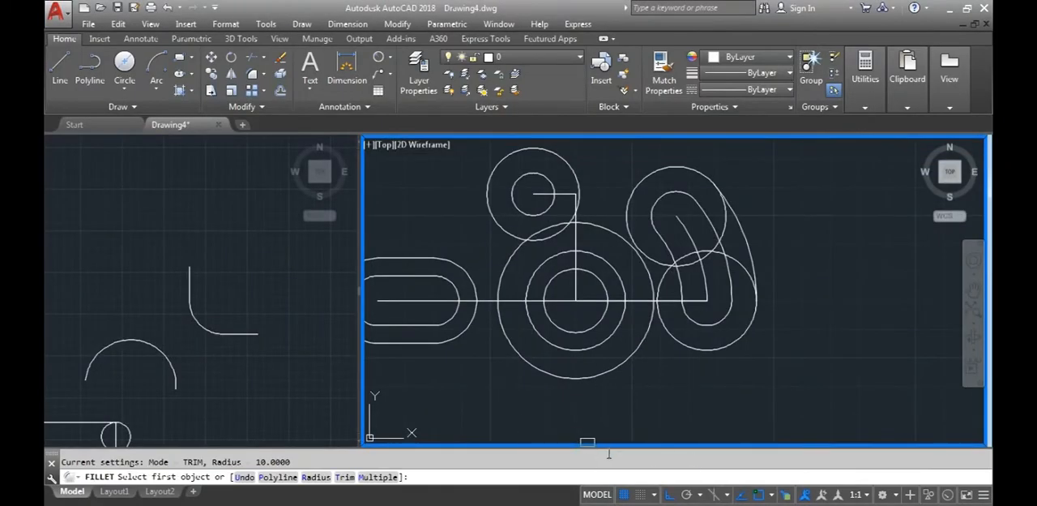
pyautogui.write('.625')
pyautogui.press('Return')
pyautogui.click(572, 162)
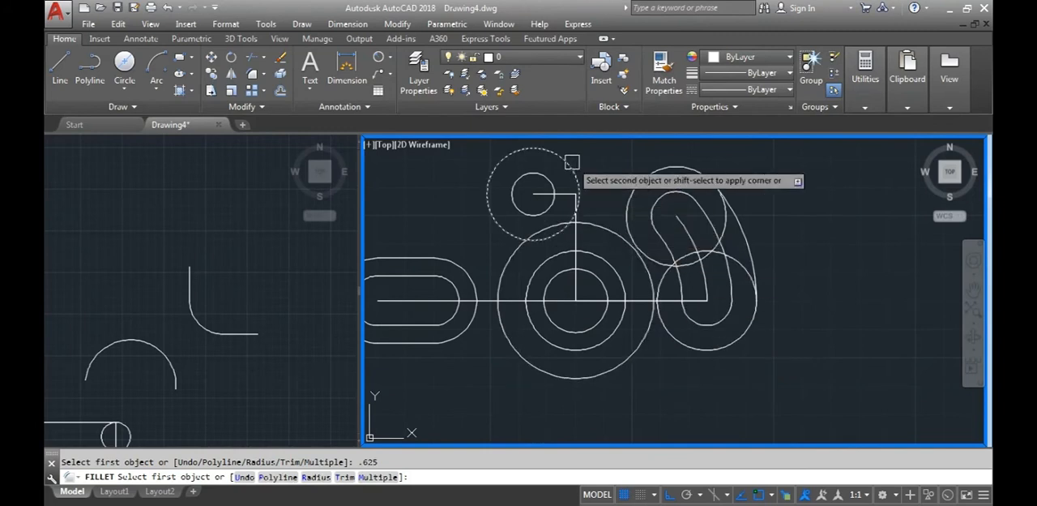
pyautogui.click(631, 189)
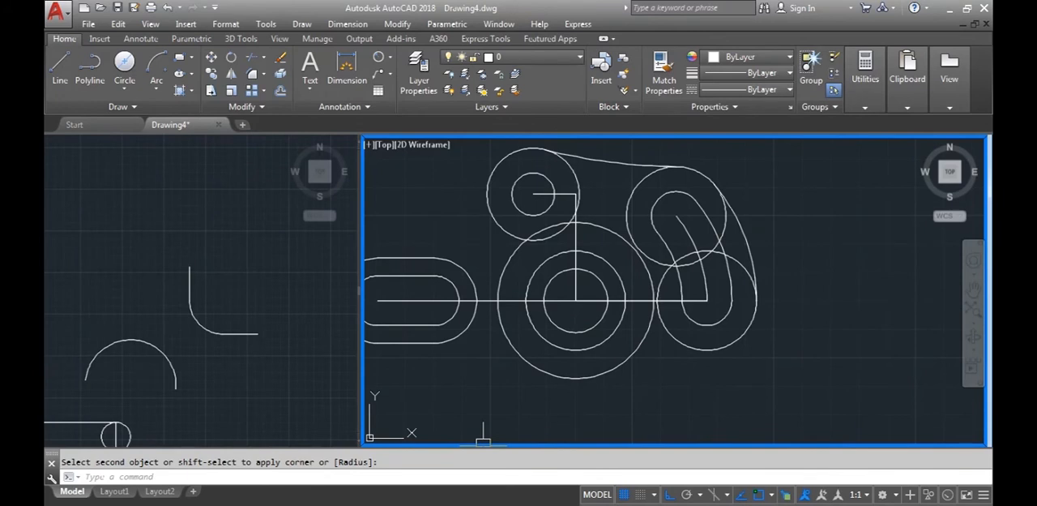
# Compare the fillet with the D6 reference image, and erase the fillet arc between the two upper outer circles
pyautogui.hotkey('alt', 'Tab')
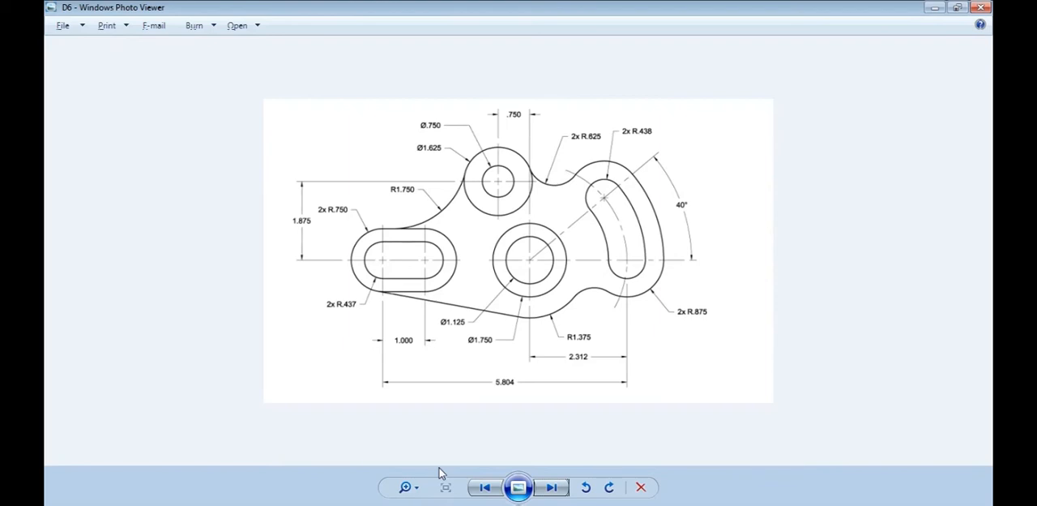
pyautogui.hotkey('alt', 'Tab')
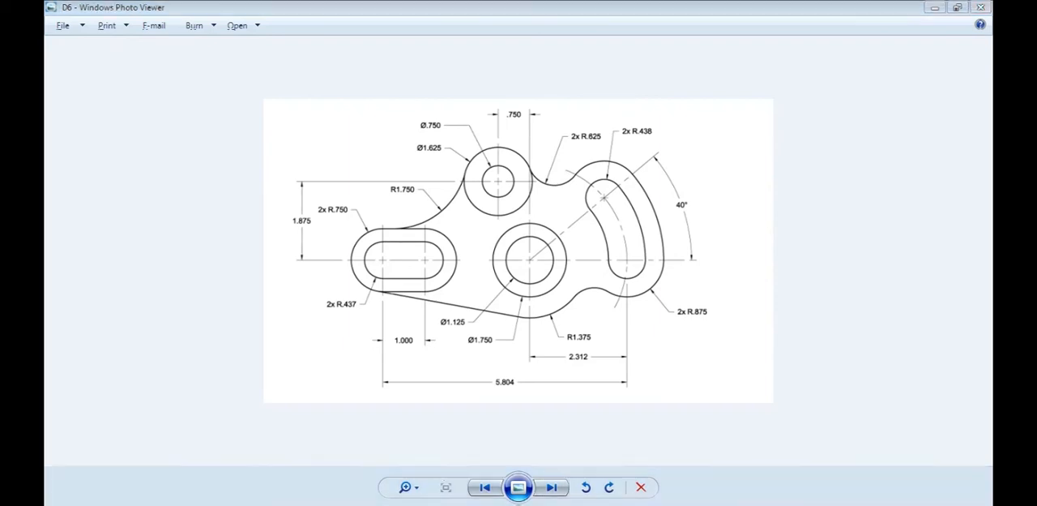
pyautogui.moveTo(612, 209); pyautogui.dragTo(602, 266, button='middle')
pyautogui.click(565, 224)
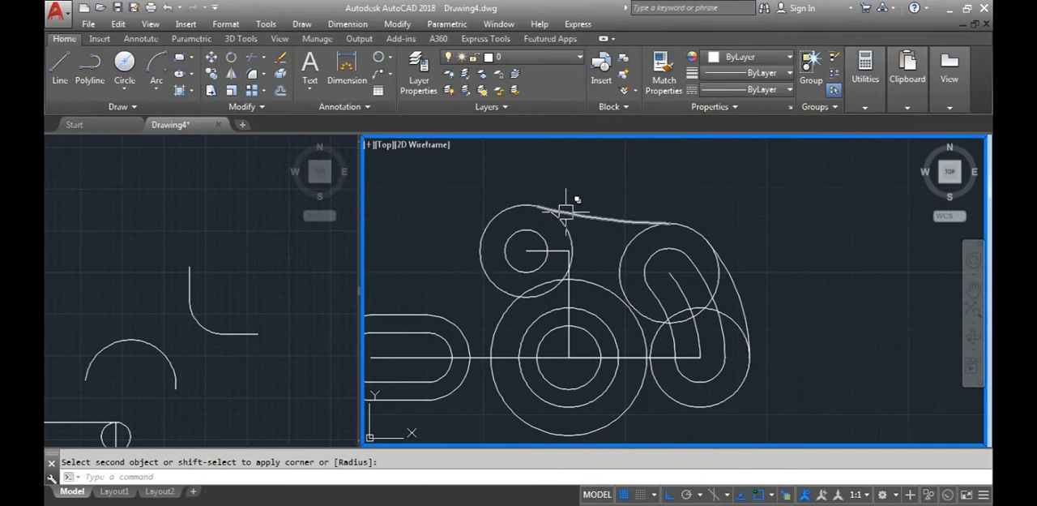
pyautogui.scroll(2, 571, 207)
pyautogui.click(593, 216)
pyautogui.press('Delete')
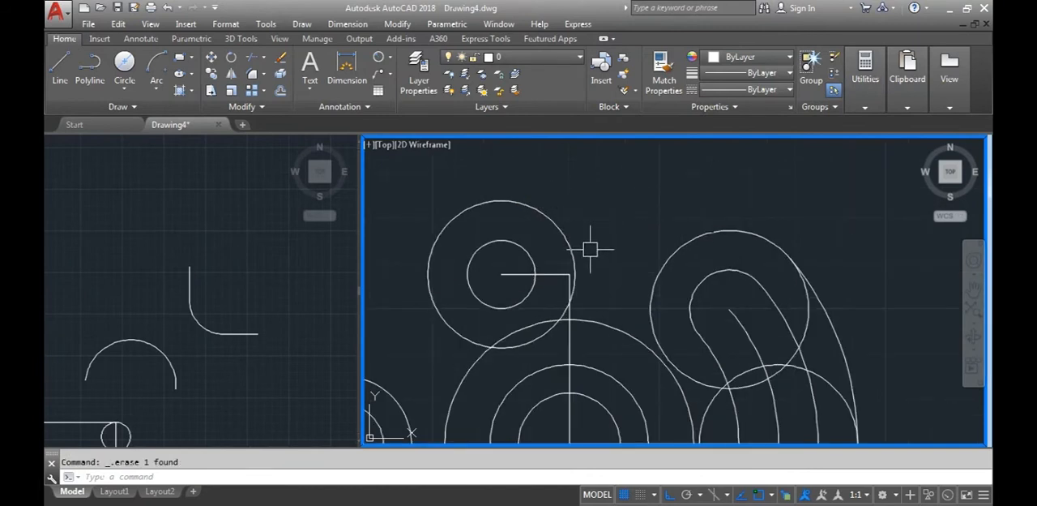
# Set the fillet radius to 0.625 and fillet the 1.625-diameter circle with the curved slot's upper outer circle
pyautogui.scroll(-2, 590, 249)
pyautogui.write('f')
pyautogui.press('Return')
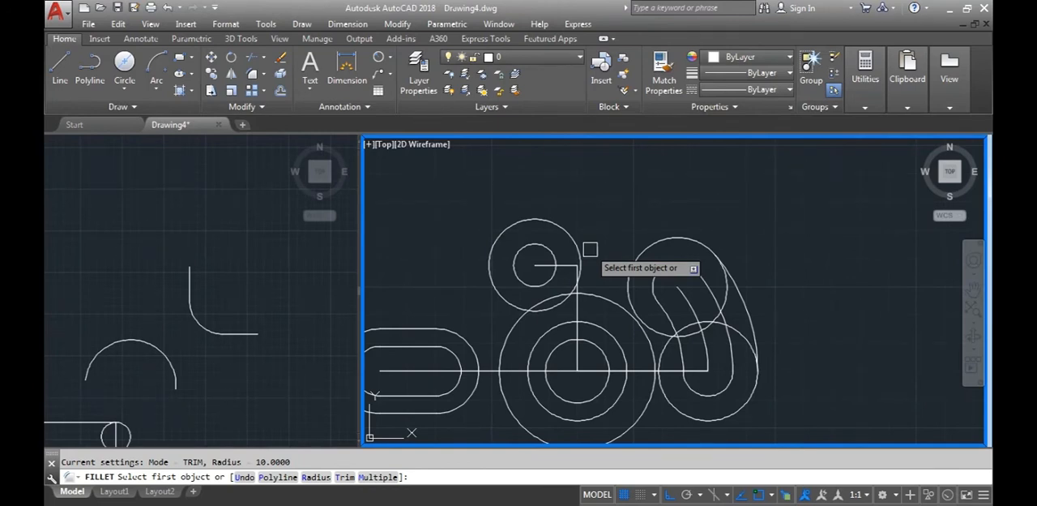
pyautogui.write('r')
pyautogui.press('Return')
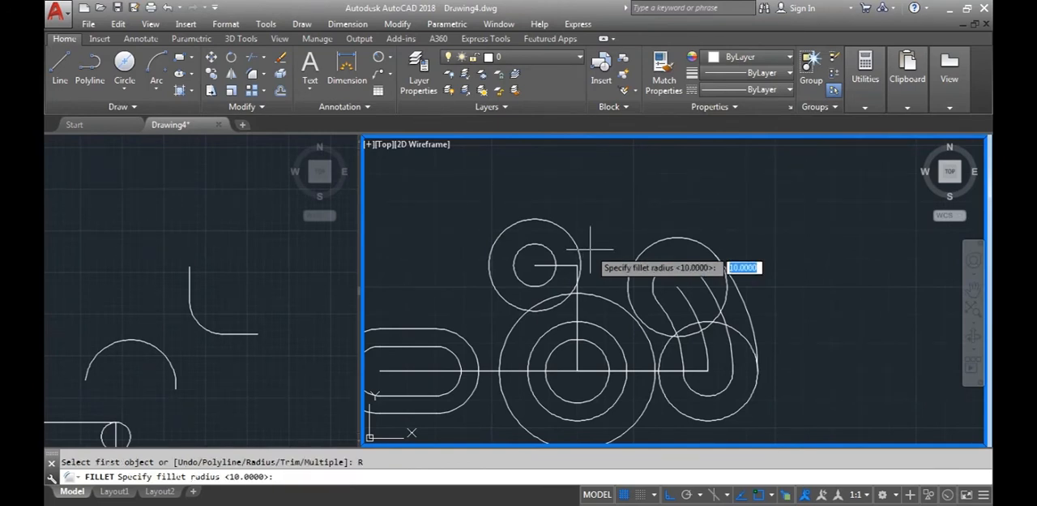
pyautogui.write('.625')
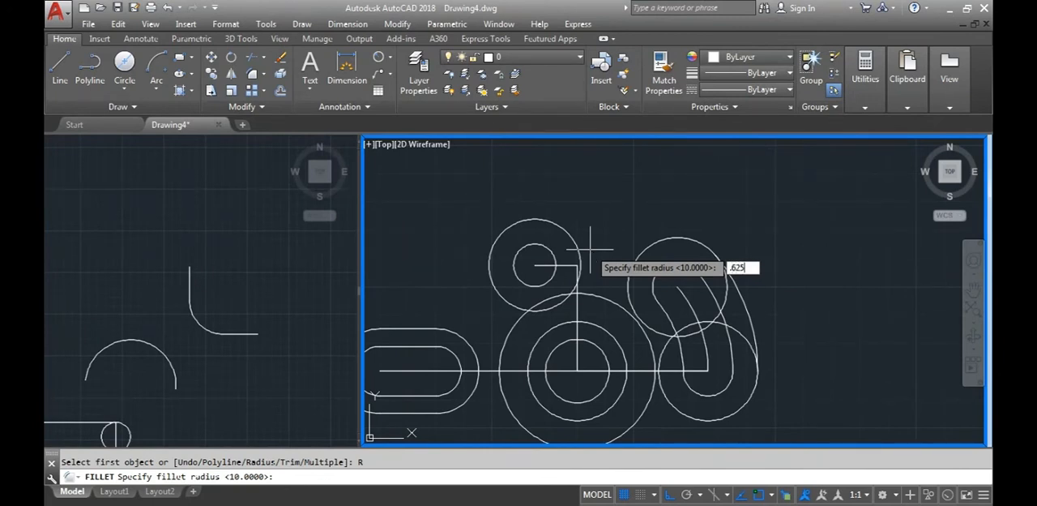
pyautogui.press('Return')
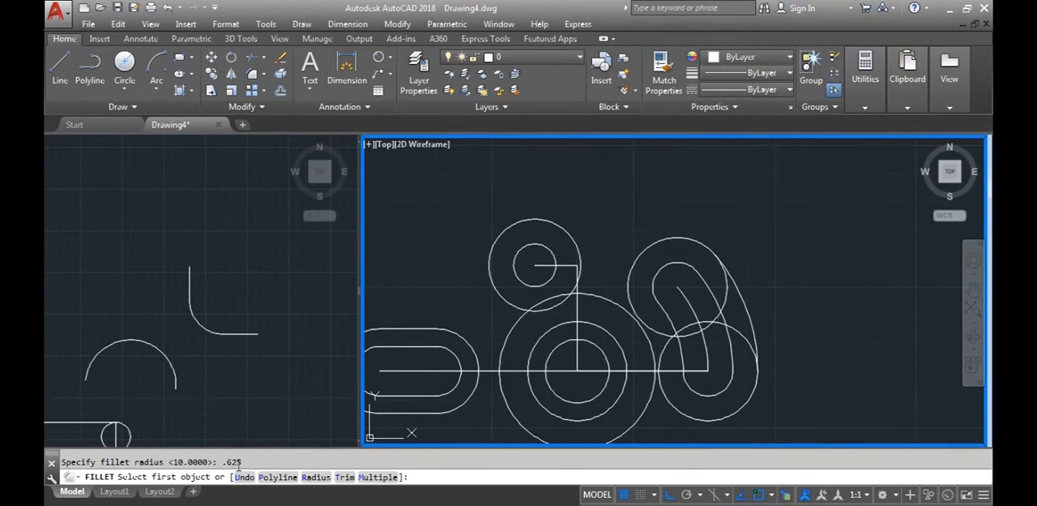
pyautogui.click(577, 242)
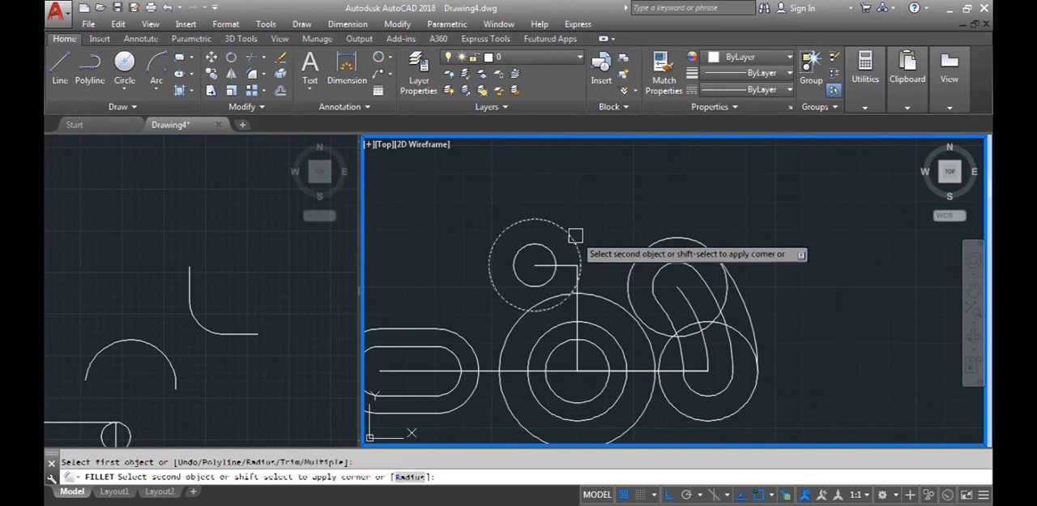
pyautogui.click(635, 258)
pyautogui.moveTo(821, 398)
pyautogui.mouseDown(button='middle')
pyautogui.moveTo(794, 320)
pyautogui.moveTo(803, 340)
pyautogui.mouseUp(button='middle')
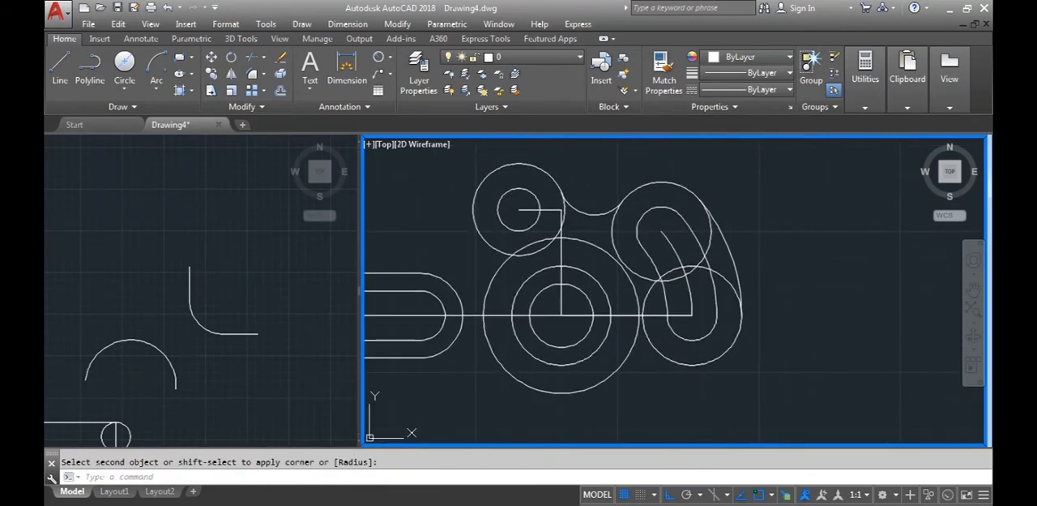
# Set the fillet radius to .625 and fillet the underside between the R1.375 circle and the curved slot's lower outer circle
pyautogui.write('f')
pyautogui.press('Return')
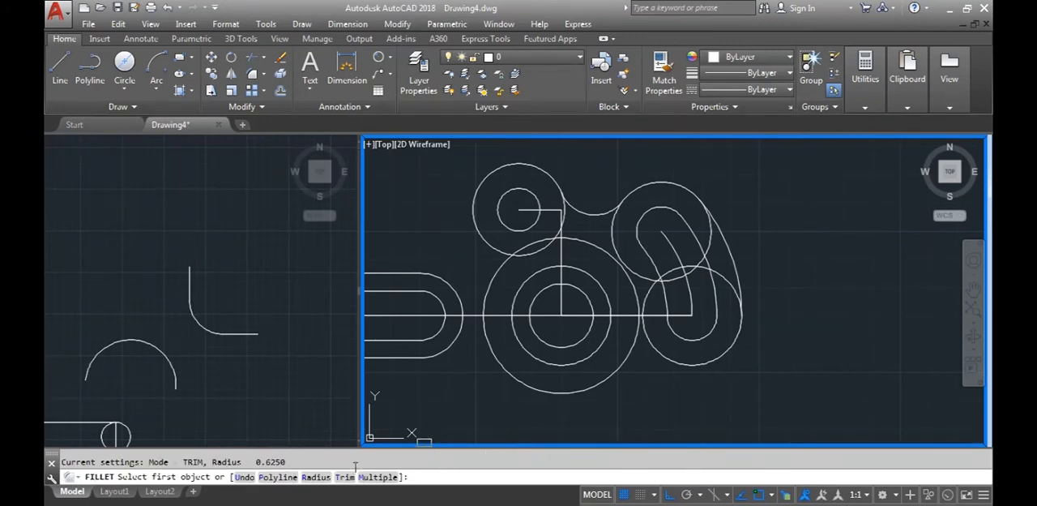
pyautogui.click(317, 476)
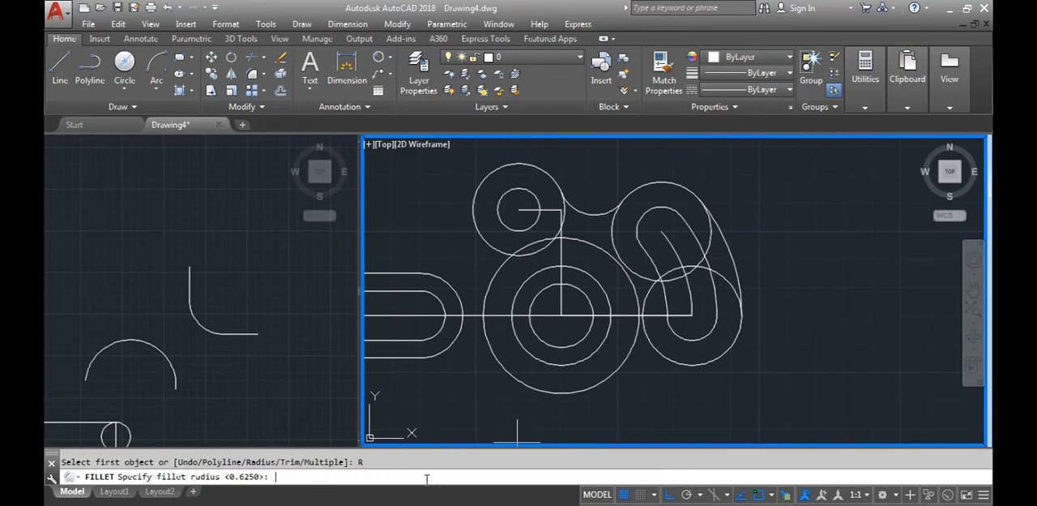
pyautogui.press('Return')
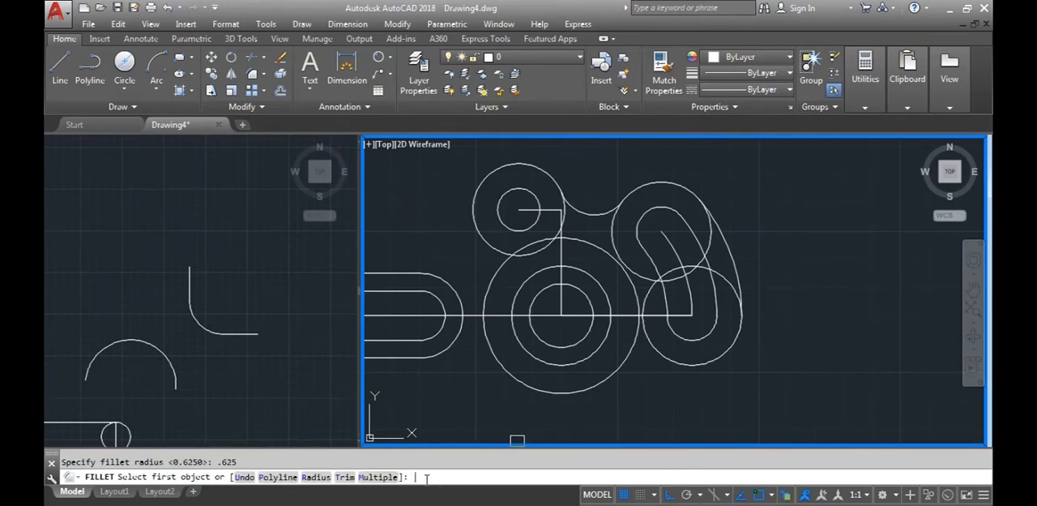
pyautogui.click(594, 386)
pyautogui.click(663, 360)
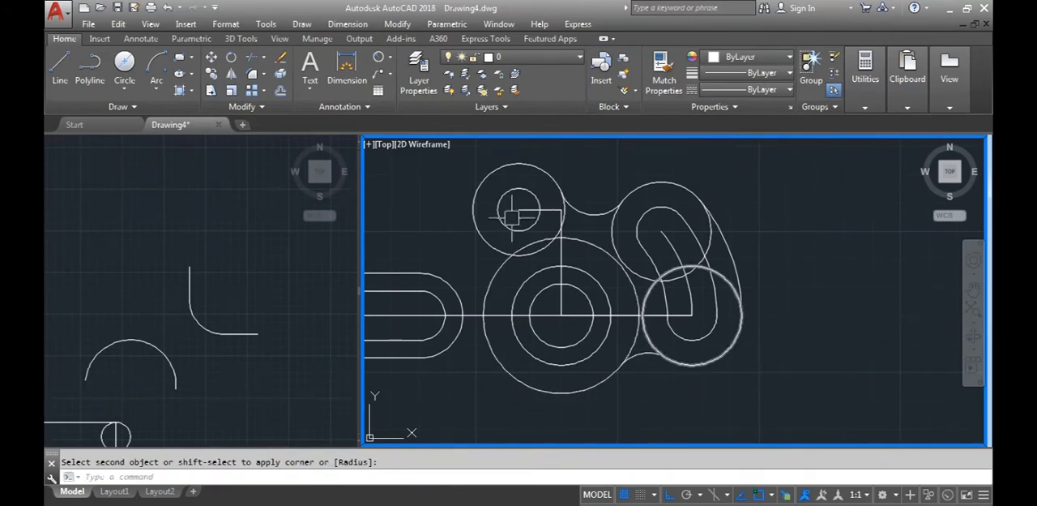
# Check the straight lower edge between the left slot and the R1.375 arc in the D6 image in Windows Photo Viewer
pyautogui.moveTo(486, 382); pyautogui.dragTo(567, 377, button='middle')
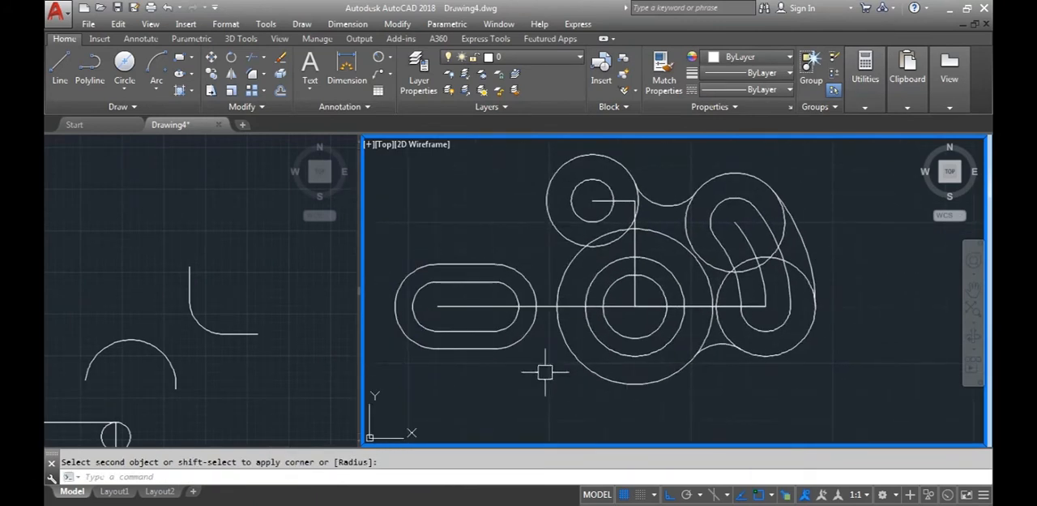
pyautogui.click(442, 463)
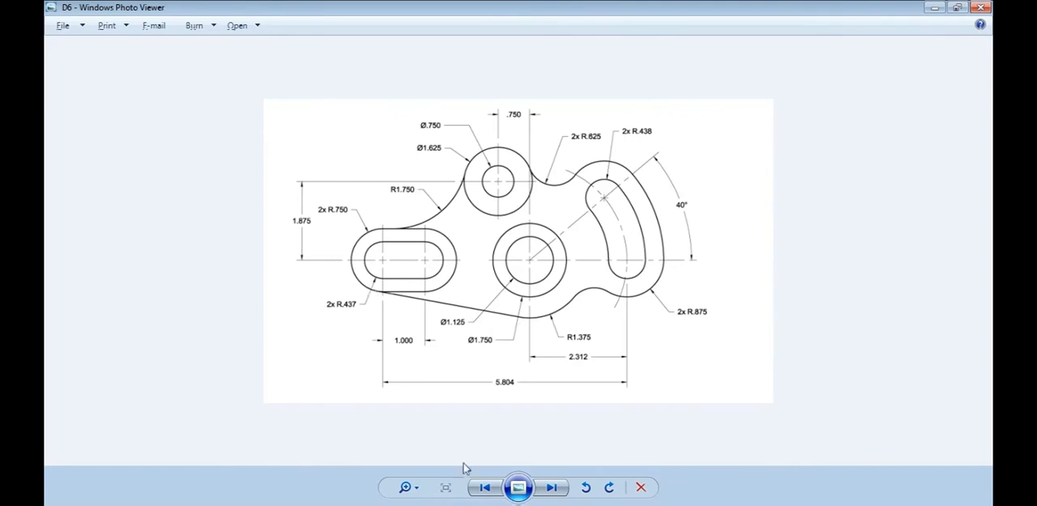
pyautogui.click(454, 502)
pyautogui.click(60, 69)
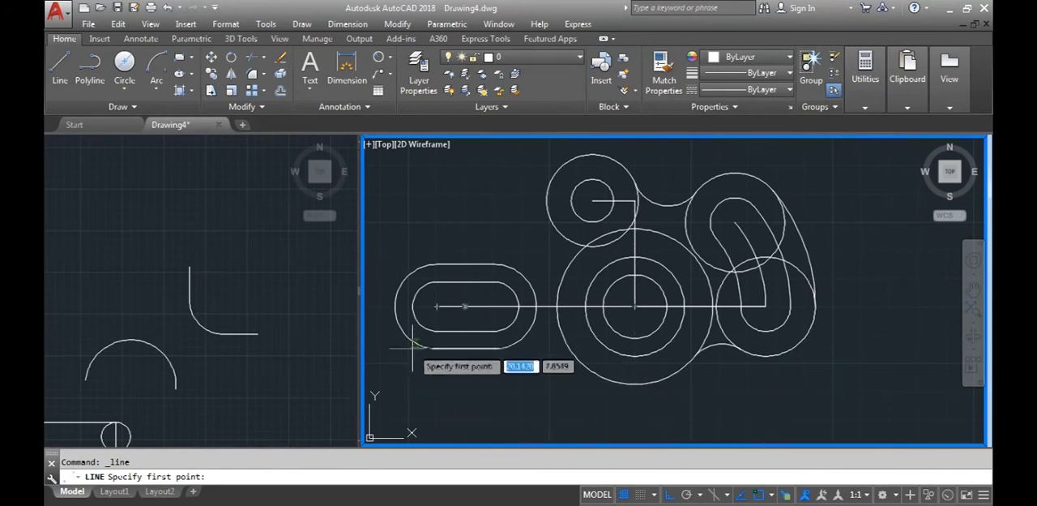
pyautogui.press('Escape')
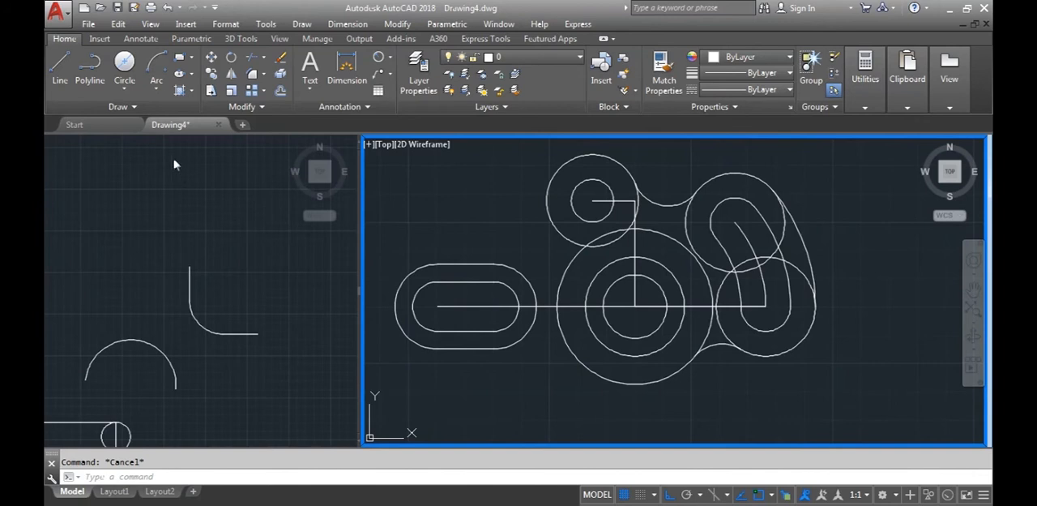
pyautogui.click(60, 69)
pyautogui.scroll(4, 430, 356)
pyautogui.moveTo(430, 356); pyautogui.dragTo(507, 306, button='middle')
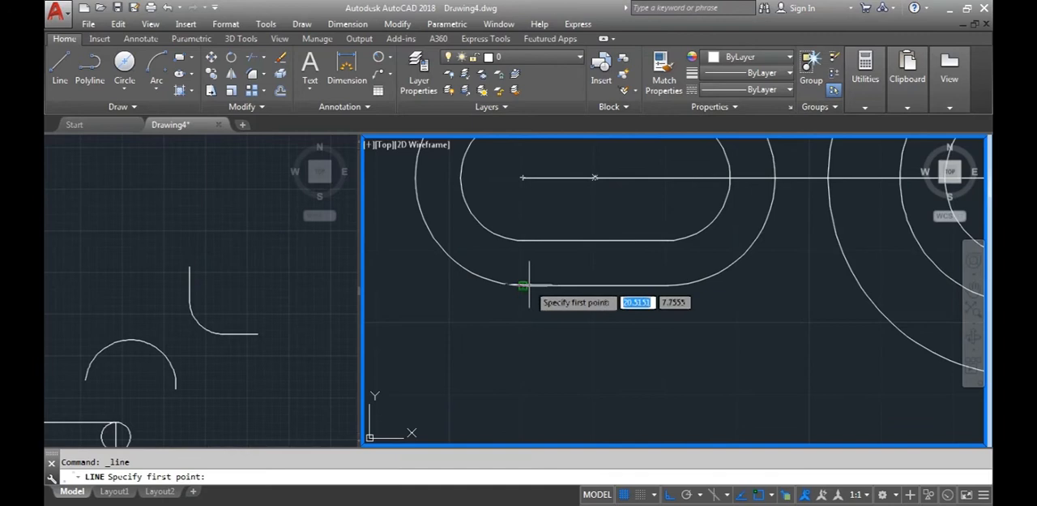
pyautogui.scroll(-4, 538, 301)
pyautogui.moveTo(537, 303)
pyautogui.mouseDown(button='middle')
pyautogui.moveTo(540, 322)
pyautogui.moveTo(529, 272)
pyautogui.moveTo(534, 324)
pyautogui.mouseUp(button='middle')
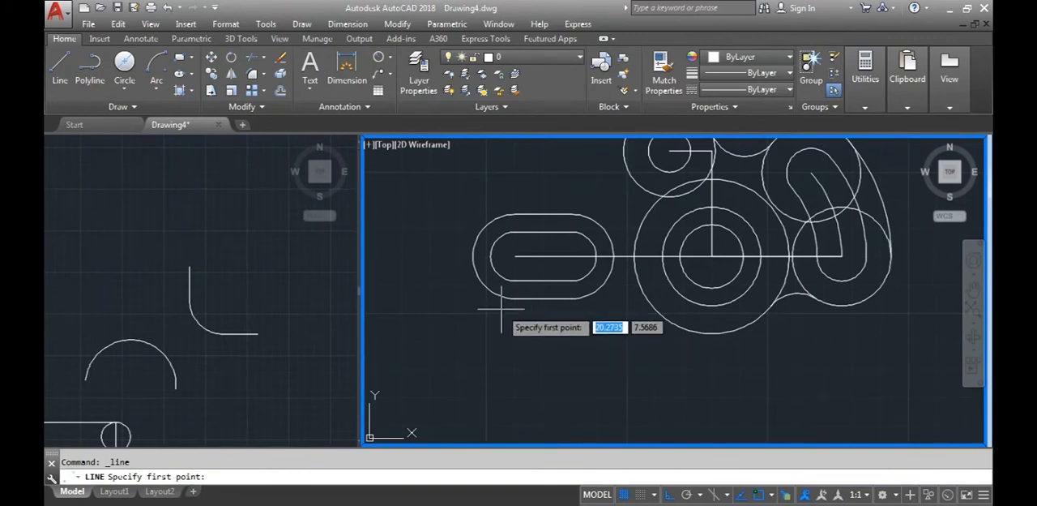
pyautogui.press('Escape')
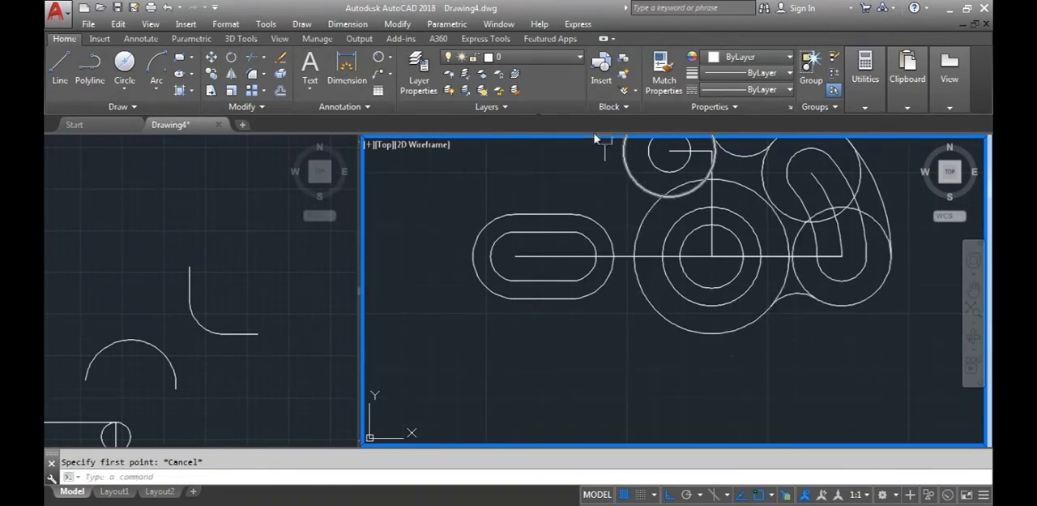
# Draw a line tangent to the lower-left outer arc of the left slot and to the underside of the R1.375 circle, using Tangent snaps
pyautogui.click(60, 69)
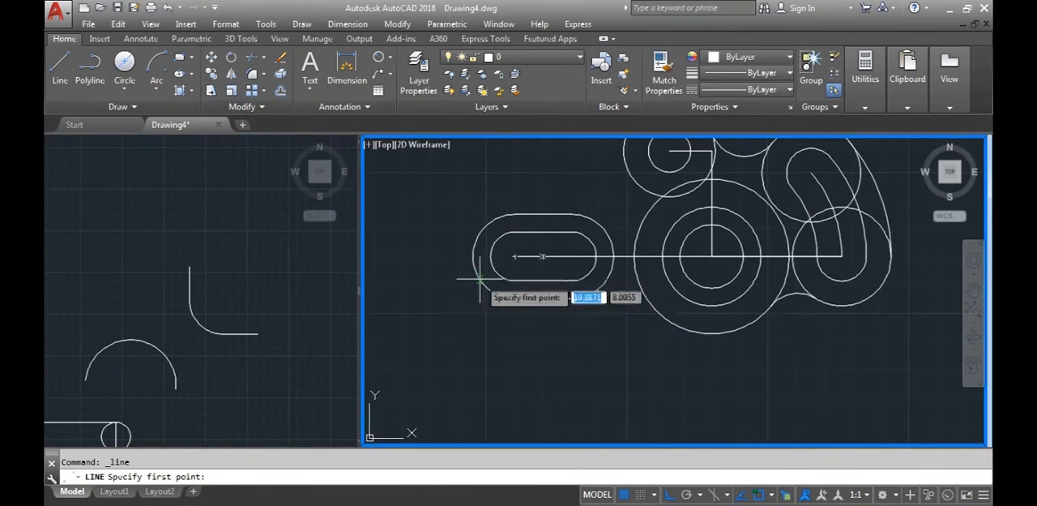
pyautogui.press('shift')
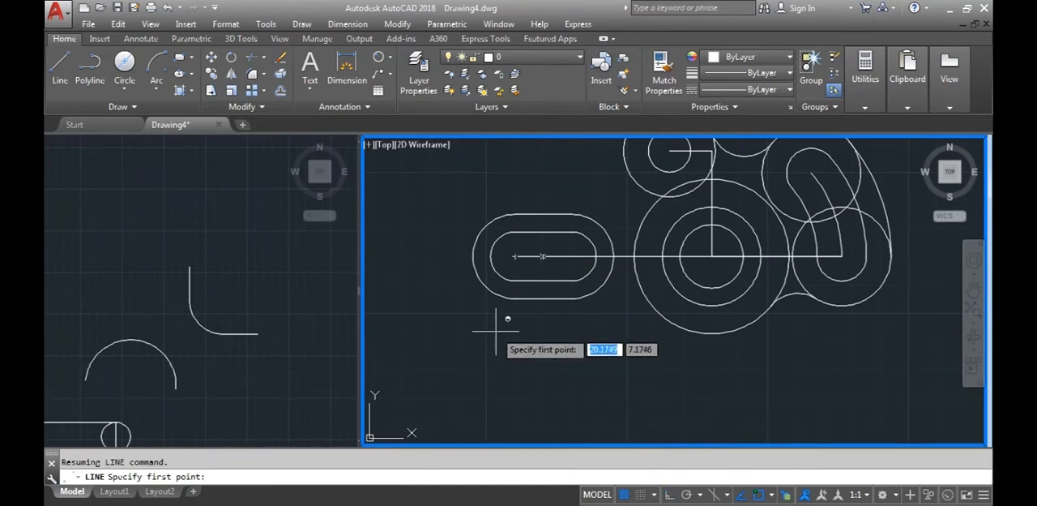
pyautogui.keyDown('shift'); pyautogui.rightClick(496, 331); pyautogui.keyUp('shift')
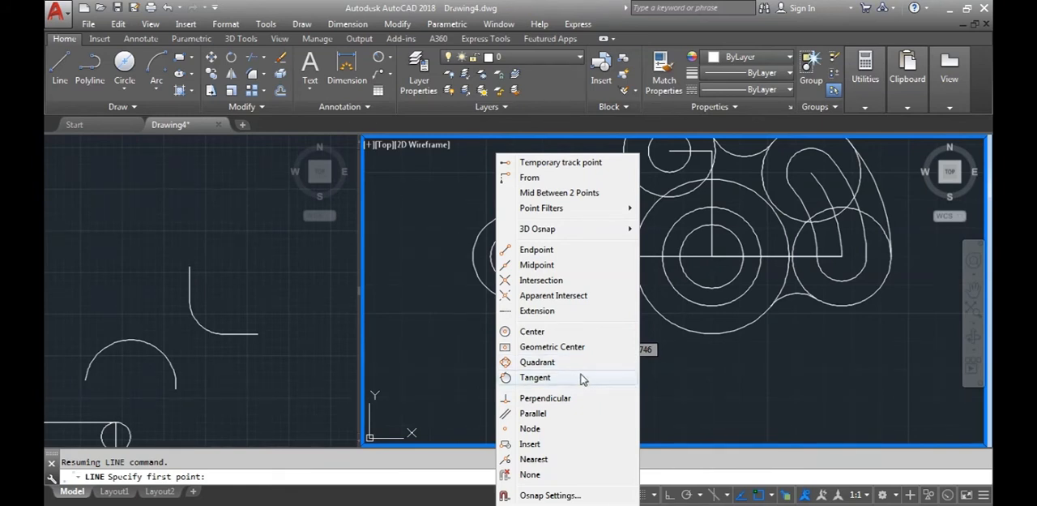
pyautogui.click(535, 378)
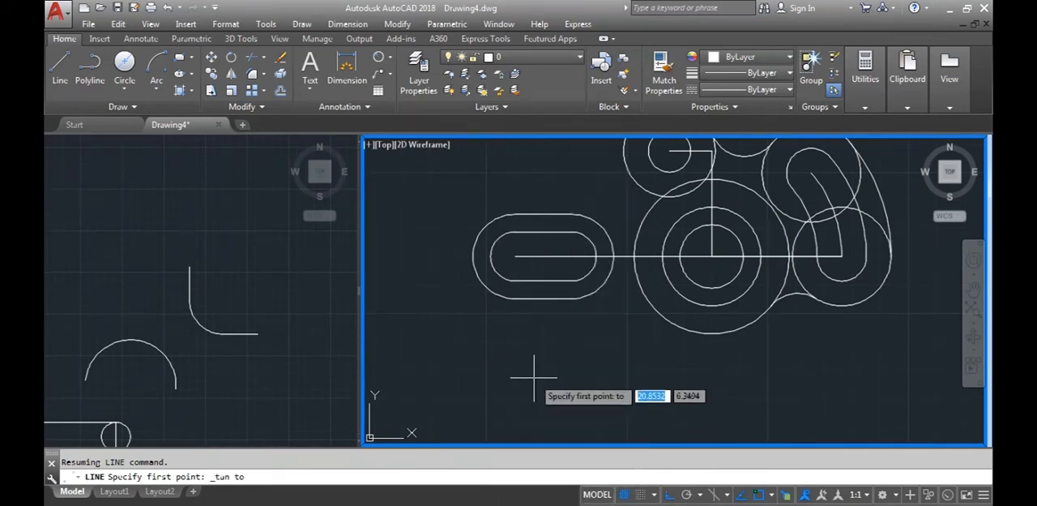
pyautogui.click(491, 293)
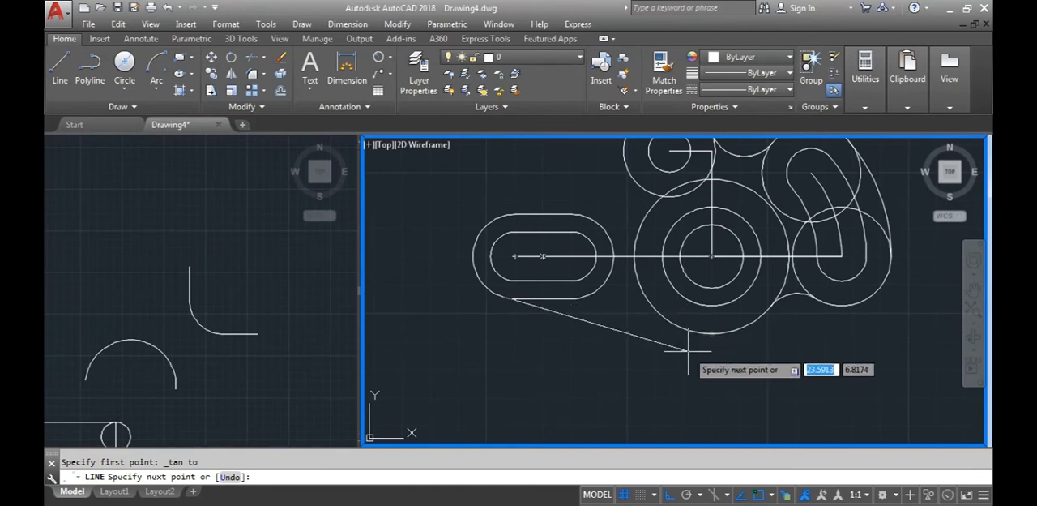
pyautogui.press('shift')
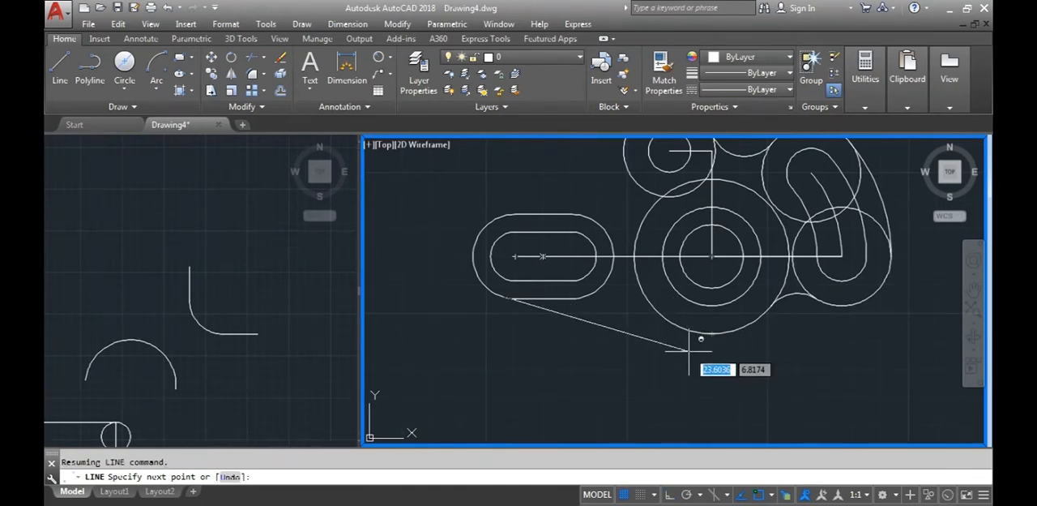
pyautogui.keyDown('shift'); pyautogui.rightClick(688, 350); pyautogui.keyUp('shift')
pyautogui.click(719, 376)
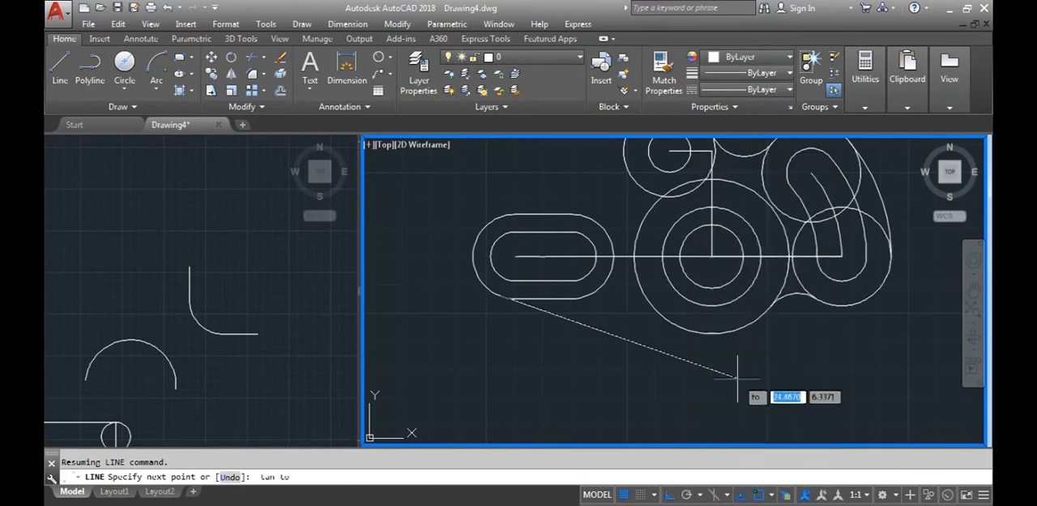
pyautogui.click(699, 347)
pyautogui.press('Escape')
pyautogui.press('Escape')
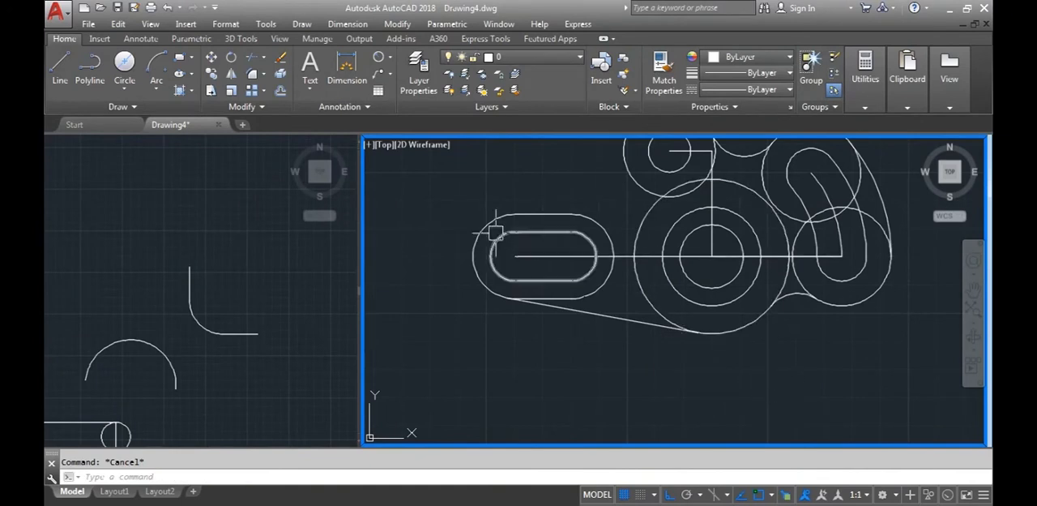
# Check the blend radius between the left slot and the 1.625-diameter circle in the D6 image, and return to AutoCAD
pyautogui.moveTo(750, 338); pyautogui.dragTo(732, 386, button='middle')
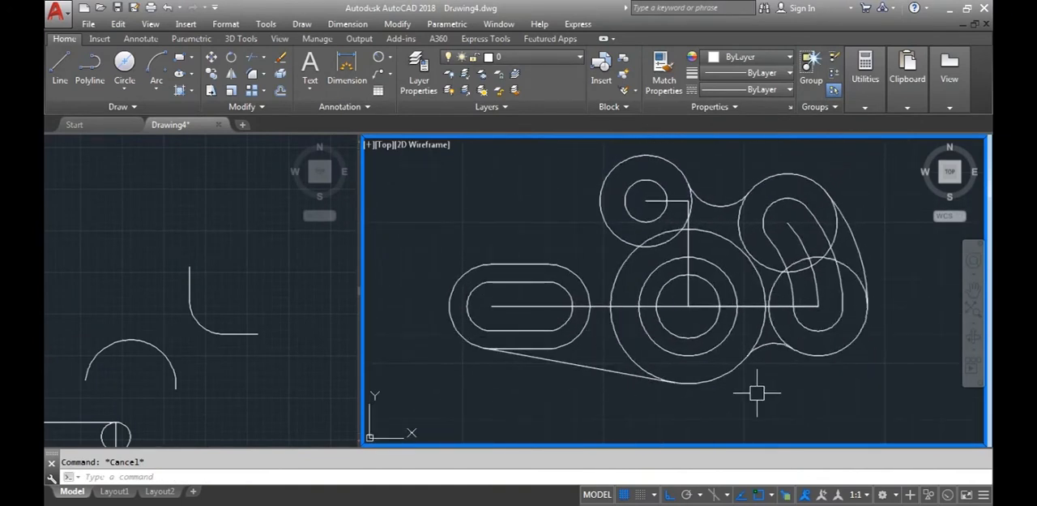
pyautogui.moveTo(706, 408); pyautogui.dragTo(726, 425, button='middle')
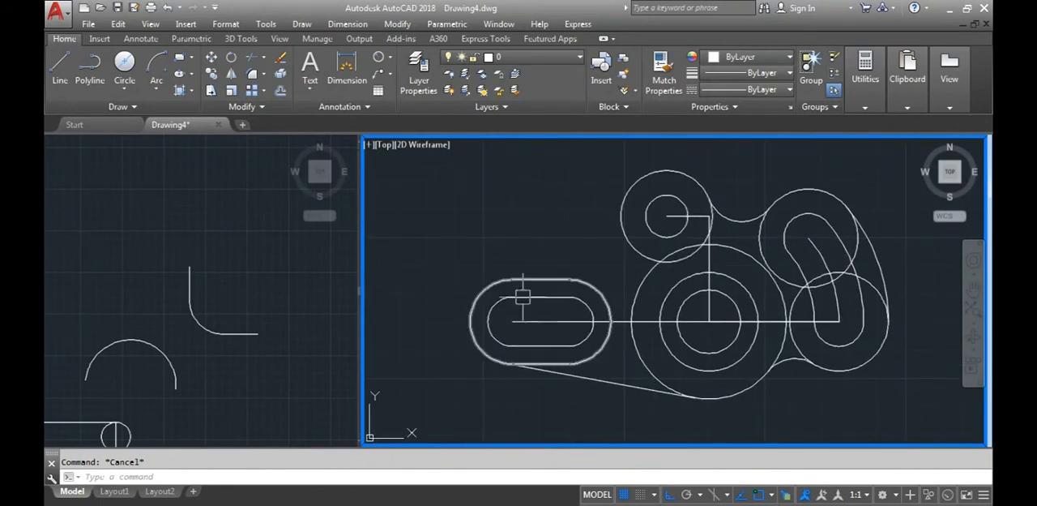
pyautogui.click(441, 505)
pyautogui.click(432, 460)
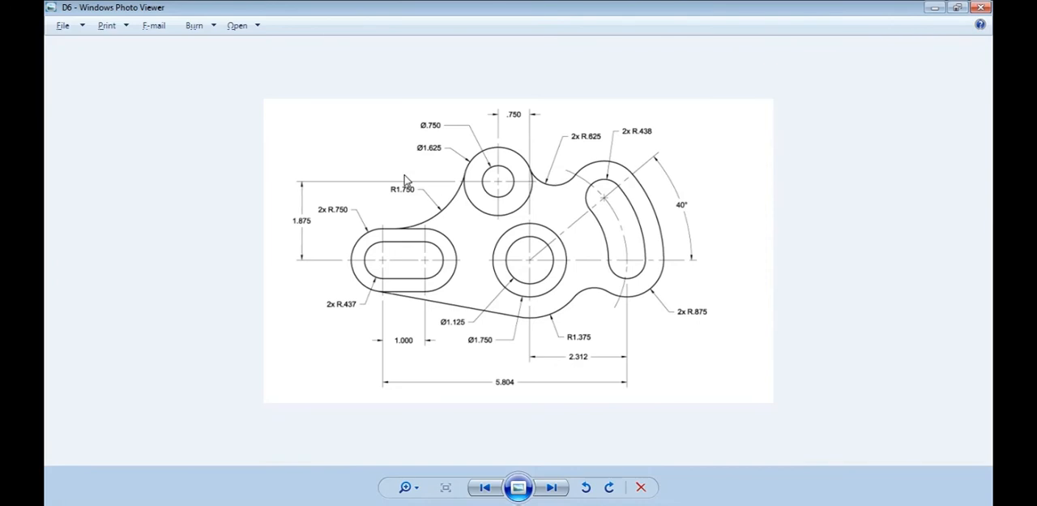
pyautogui.hotkey('alt', 'Tab')
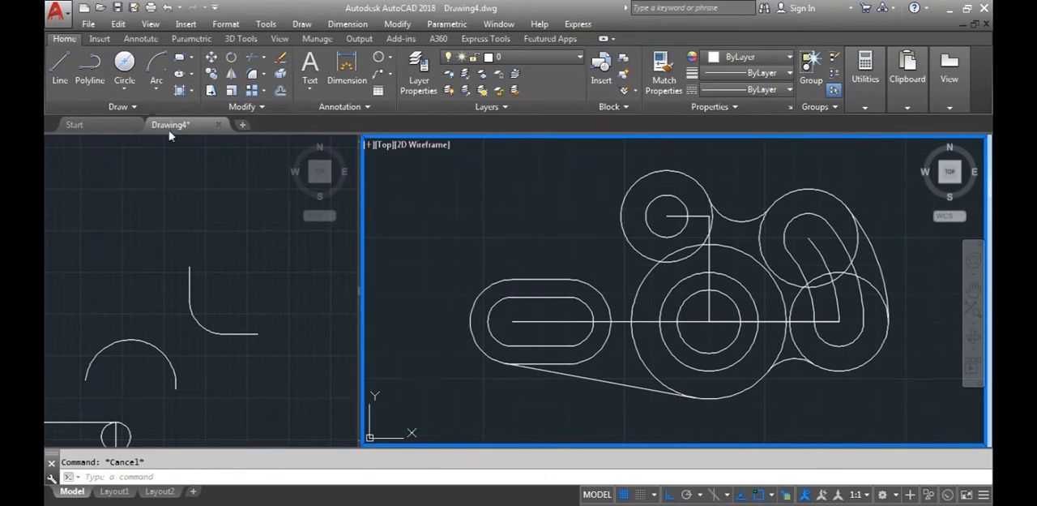
# Draw a Tan, Tan, Radius circle of radius 1.750 tangent to the left slot's upper outer edge and the 1.625-diameter circle
pyautogui.click(125, 87)
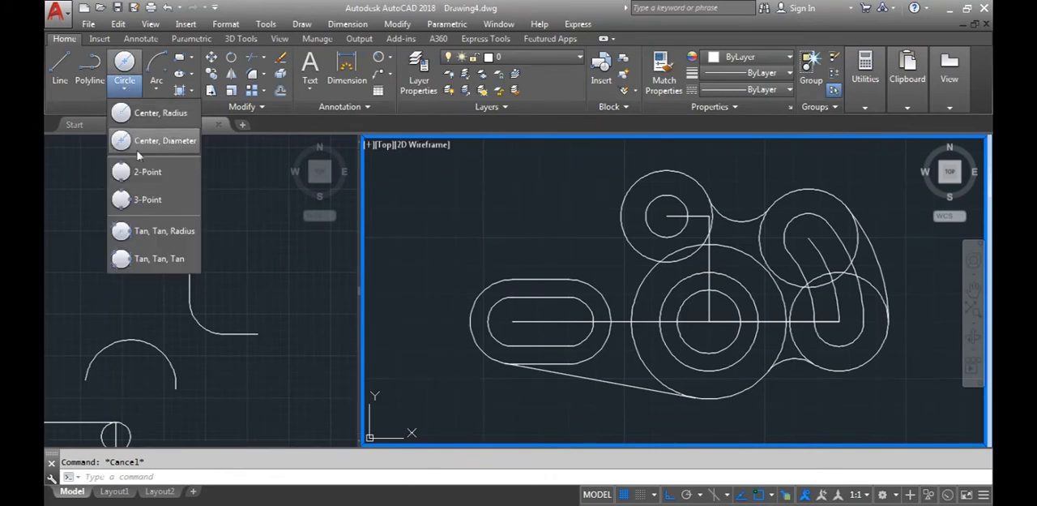
pyautogui.click(149, 233)
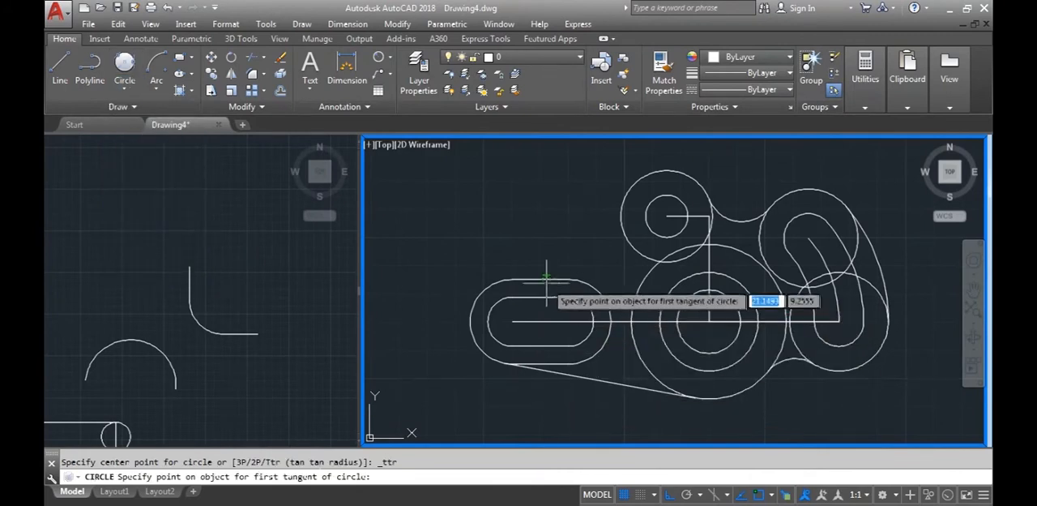
pyautogui.click(520, 280)
pyautogui.click(616, 197)
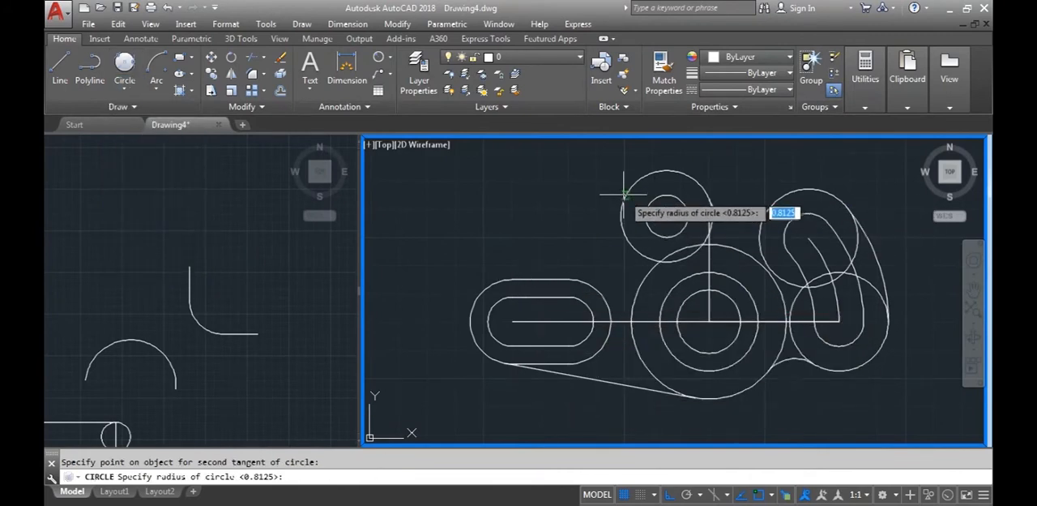
pyautogui.hotkey('alt', 'Tab')
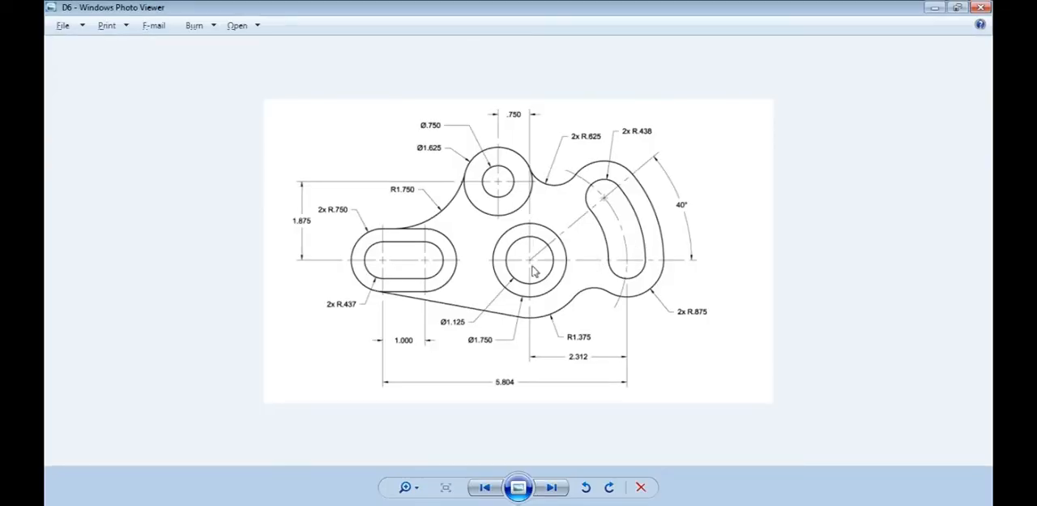
pyautogui.hotkey('alt', 'Tab')
pyautogui.write('1')
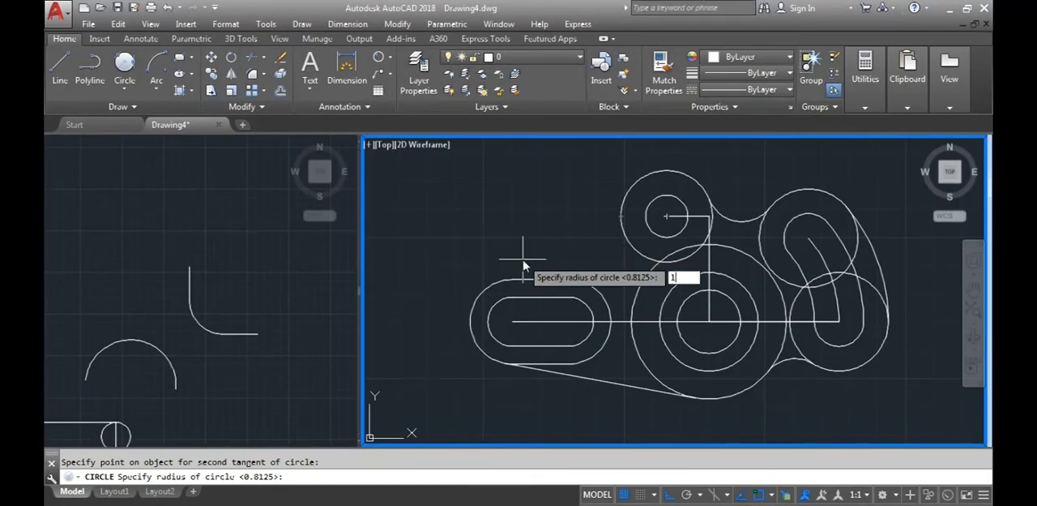
pyautogui.press('Return')
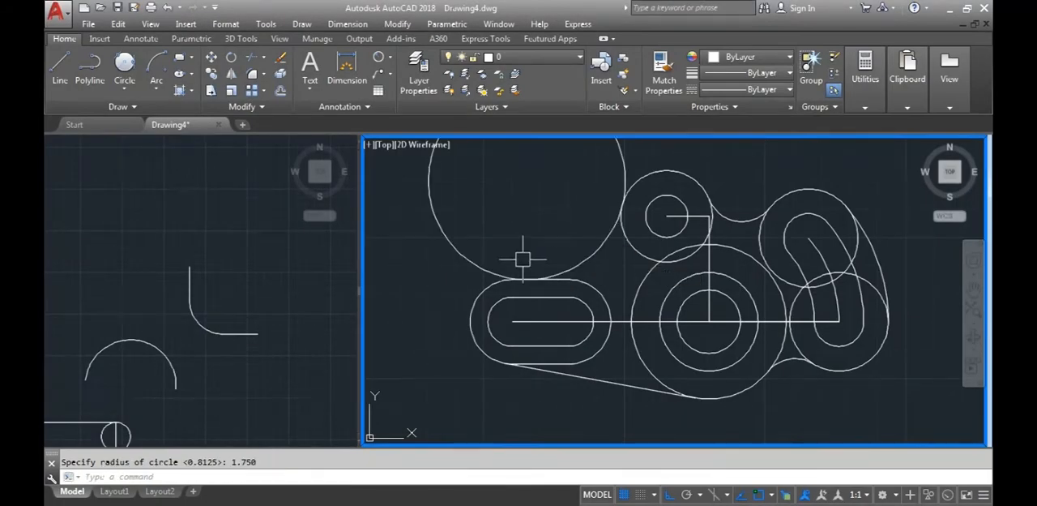
pyautogui.scroll(-3, 523, 259)
pyautogui.scroll(1, 539, 243)
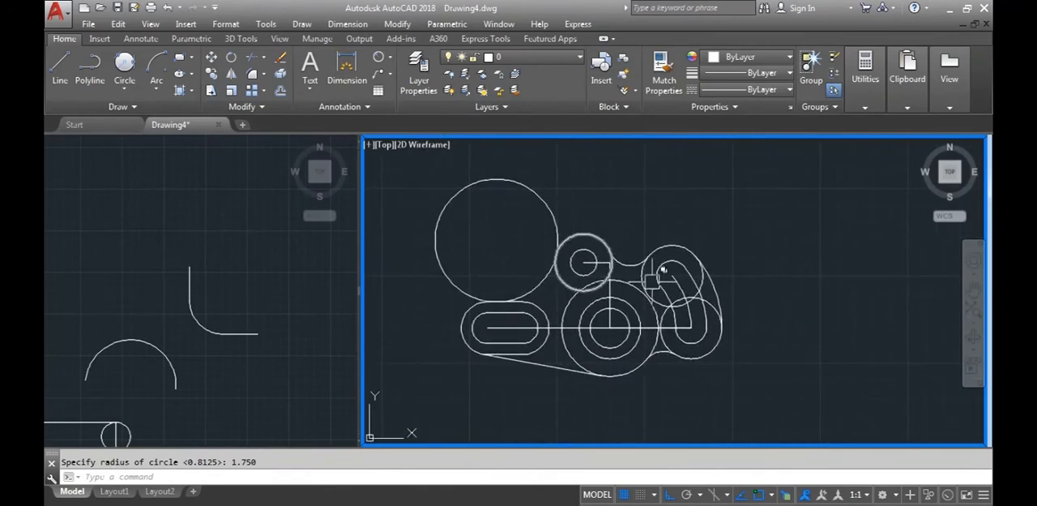
pyautogui.moveTo(748, 352); pyautogui.dragTo(791, 362, button='middle')
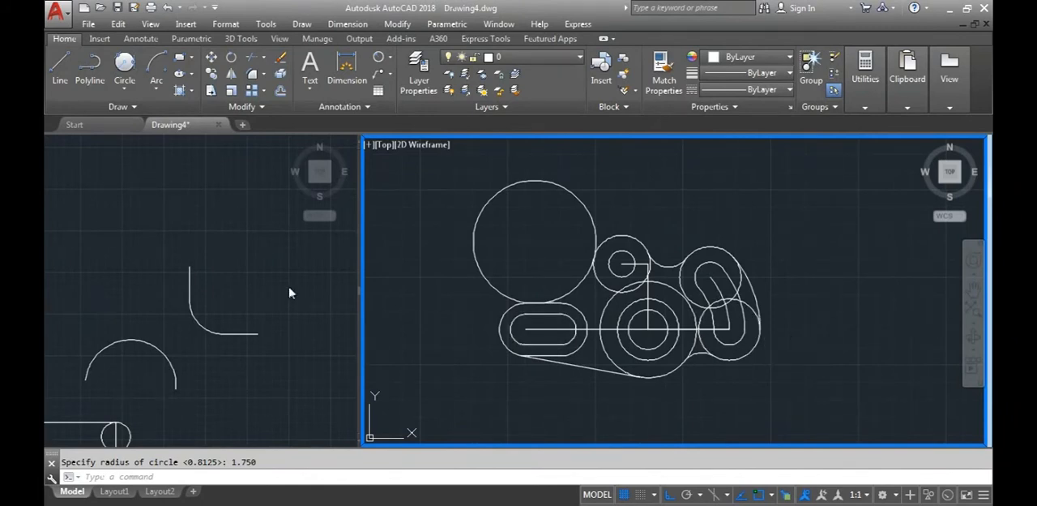
# Activate the practice viewport and start a line with a vertical segment in the empty area above the practice shapes
pyautogui.click(242, 377)
pyautogui.moveTo(234, 357); pyautogui.dragTo(327, 324, button='middle')
pyautogui.scroll(-2, 246, 301)
pyautogui.moveTo(246, 301); pyautogui.dragTo(248, 333, button='middle')
pyautogui.click(60, 65)
pyautogui.click(131, 317)
pyautogui.click(131, 198)
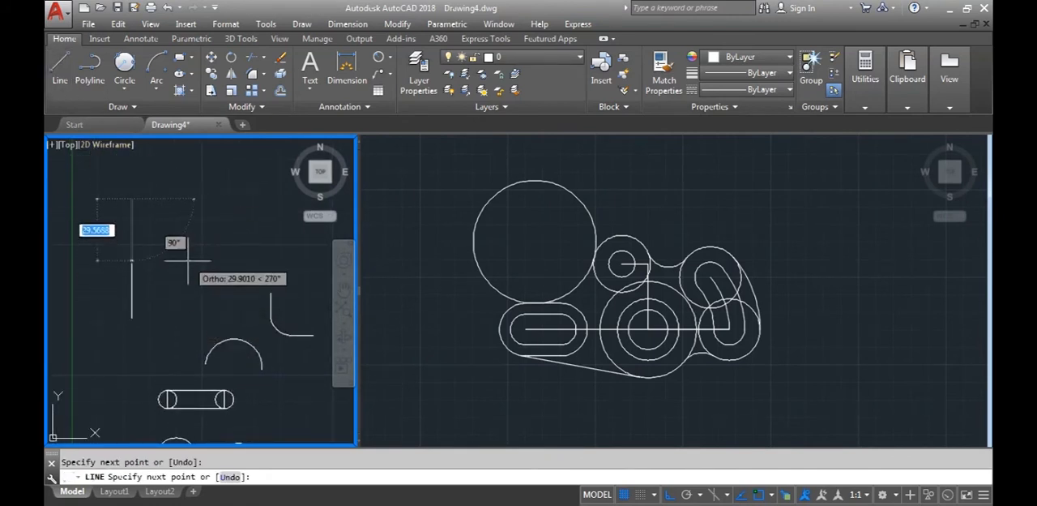
# Turn Ortho off and continue the line as a zigzag of about ten freely angled, crossing segments
pyautogui.press('F8')
pyautogui.click(189, 288)
pyautogui.click(249, 232)
pyautogui.click(72, 268)
pyautogui.click(225, 354)
pyautogui.click(251, 273)
pyautogui.click(185, 182)
pyautogui.click(131, 362)
pyautogui.click(96, 229)
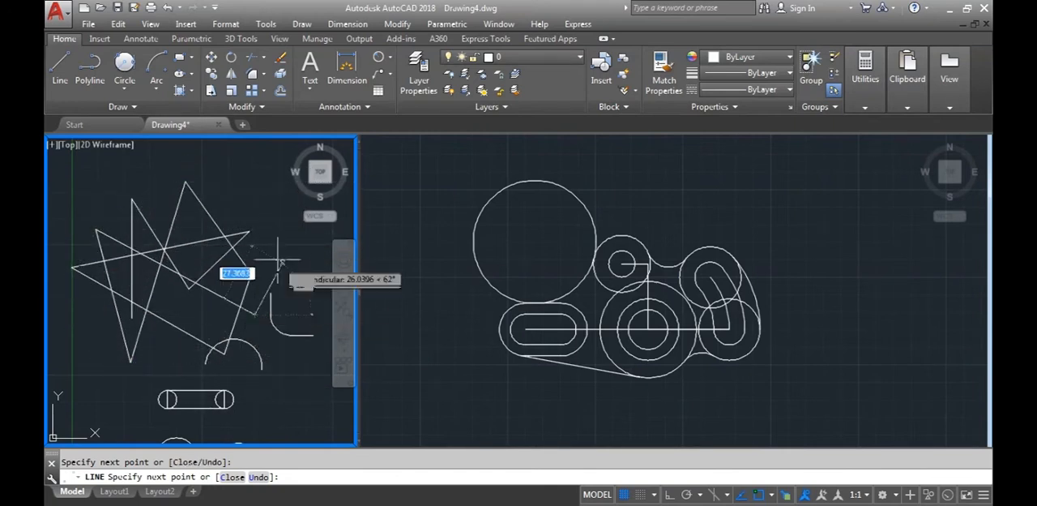
pyautogui.click(255, 251)
pyautogui.click(81, 314)
pyautogui.press('Return')
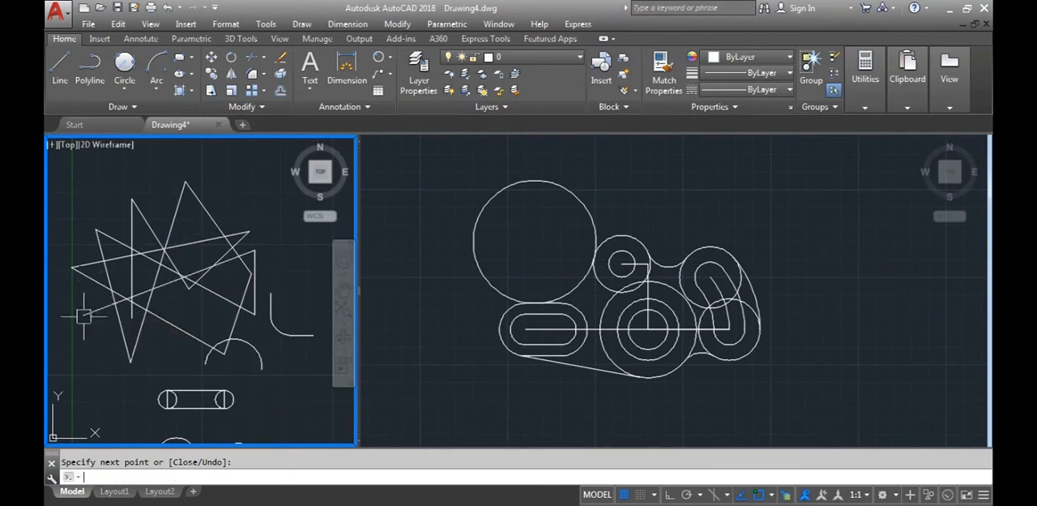
pyautogui.scroll(2, 192, 306)
pyautogui.moveTo(193, 307)
pyautogui.mouseDown(button='middle')
pyautogui.moveTo(245, 342)
pyautogui.moveTo(218, 325)
pyautogui.mouseUp(button='middle')
pyautogui.scroll(-2, 239, 322)
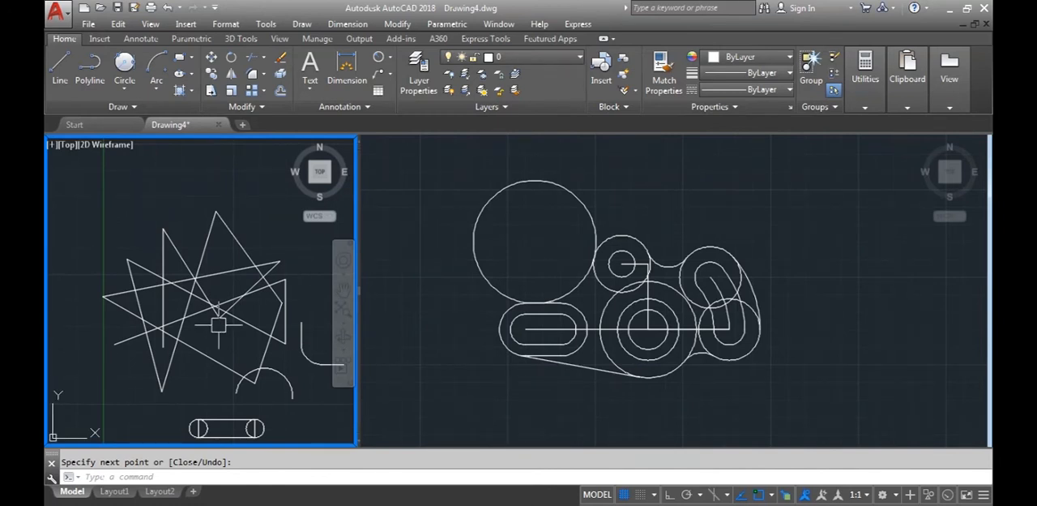
# Trim the upper peak segments of the practice zigzag with all objects as cutting edges, and undo the trims
pyautogui.click(251, 60)
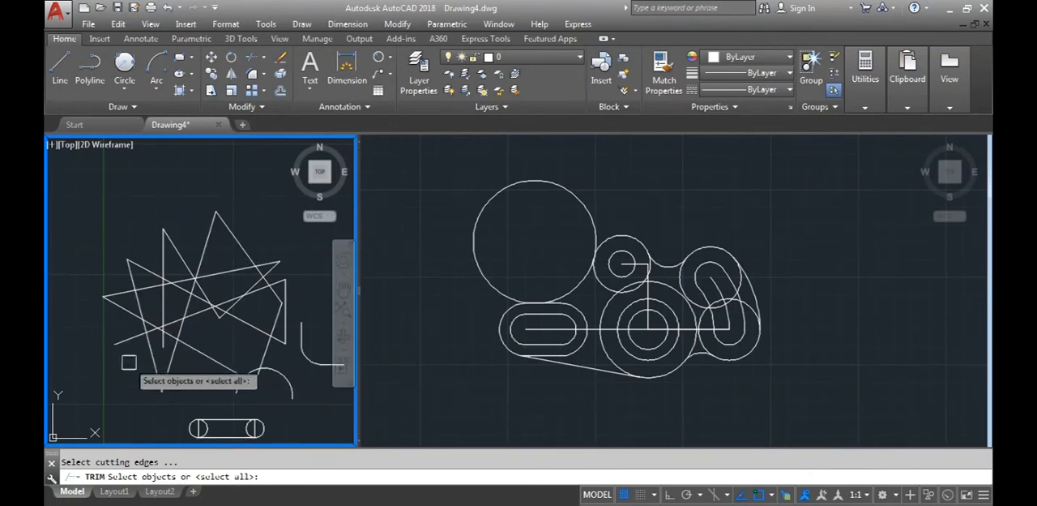
pyautogui.press('Return')
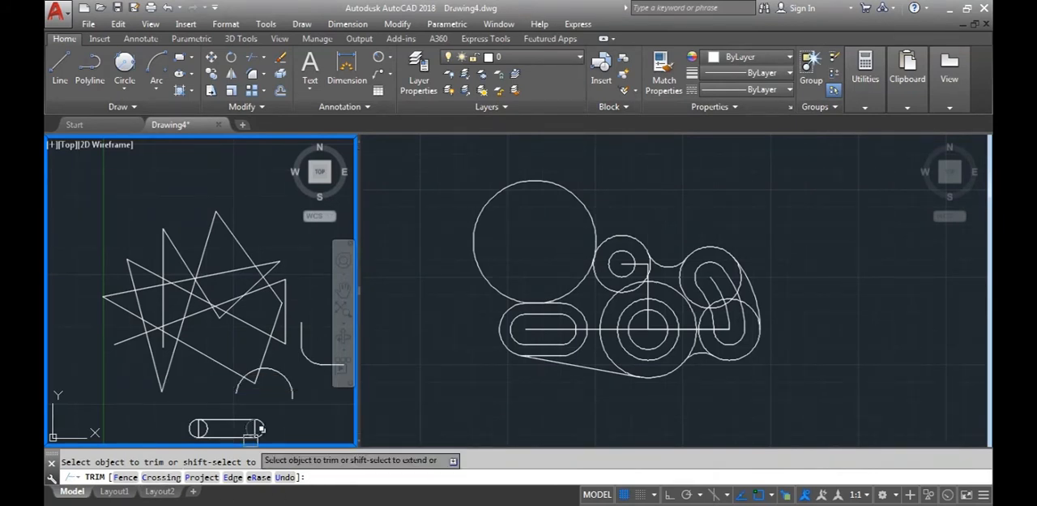
pyautogui.click(233, 235)
pyautogui.click(212, 232)
pyautogui.scroll(5, 213, 232)
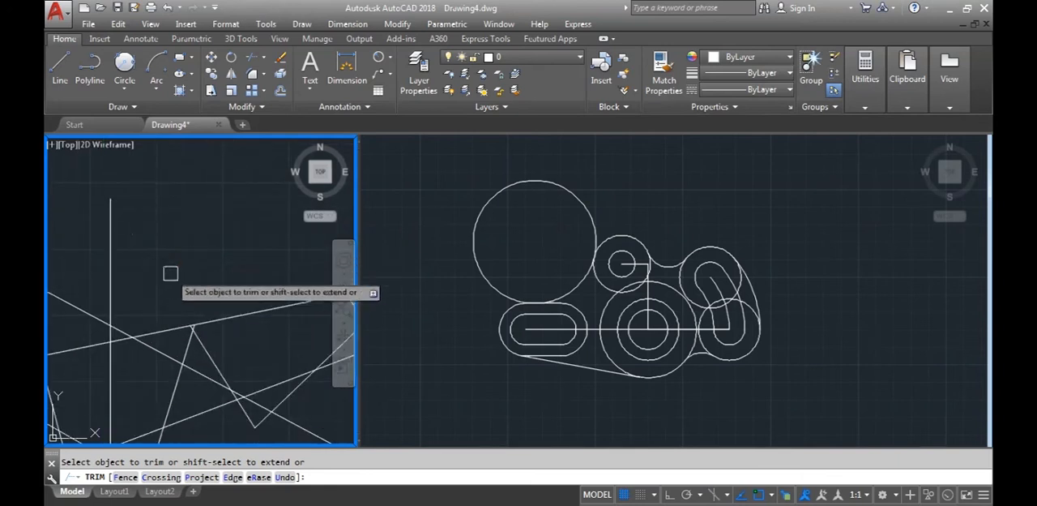
pyautogui.click(115, 247)
pyautogui.click(137, 267)
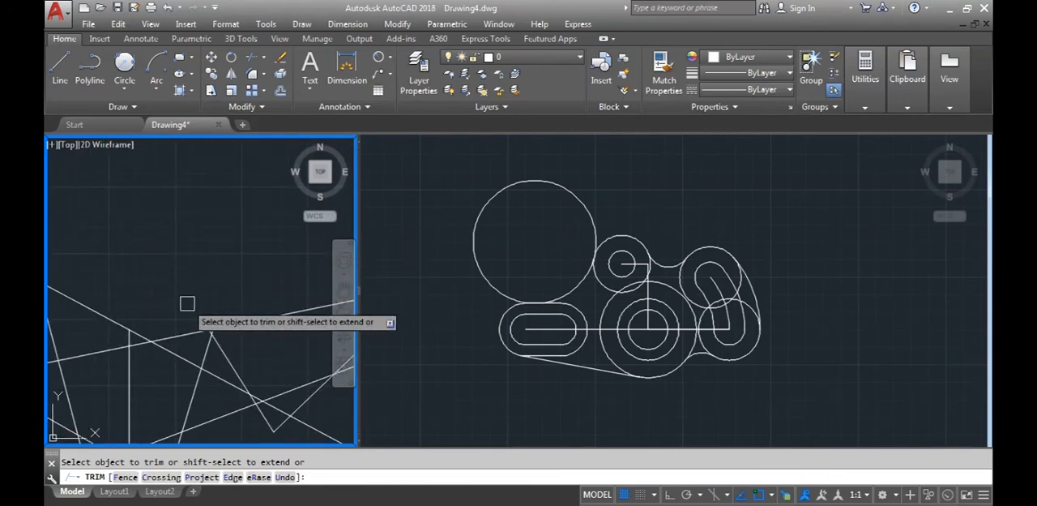
pyautogui.scroll(-6, 188, 303)
pyautogui.moveTo(235, 303); pyautogui.dragTo(108, 249, button='middle')
pyautogui.moveTo(153, 276); pyautogui.dragTo(240, 324, button='middle')
pyautogui.scroll(5, 104, 292)
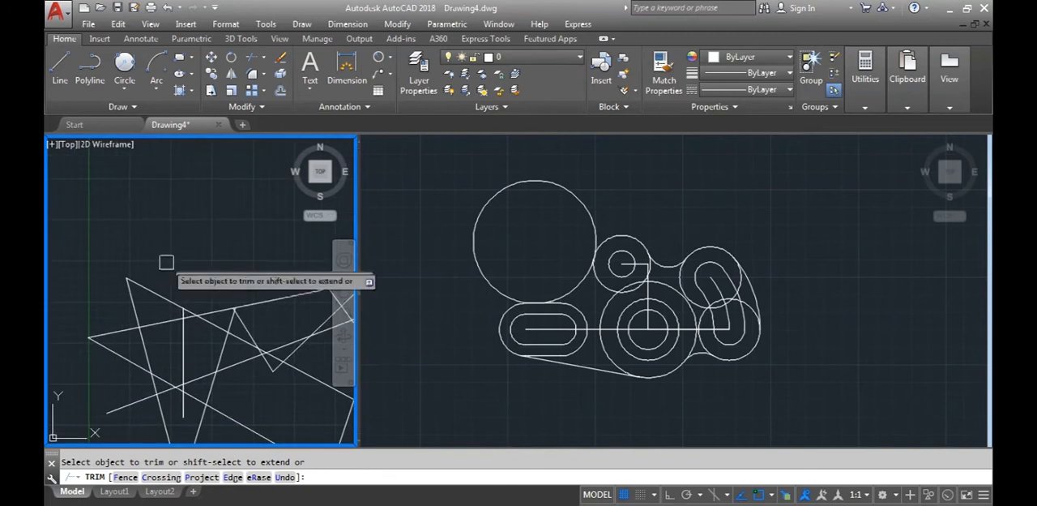
pyautogui.scroll(-5, 164, 291)
pyautogui.press('Escape')
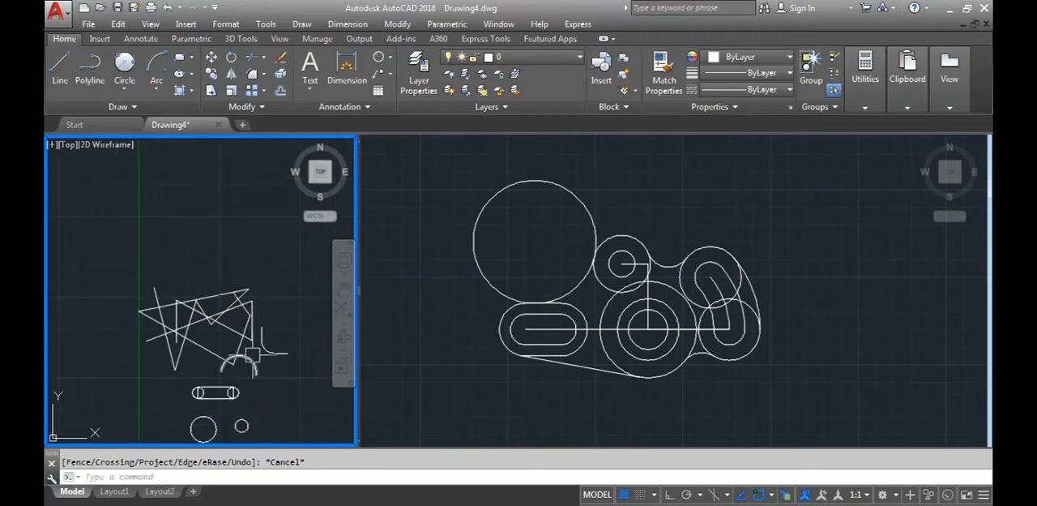
pyautogui.hotkey('ctrl', 'z')
pyautogui.moveTo(243, 339); pyautogui.dragTo(218, 316, button='middle')
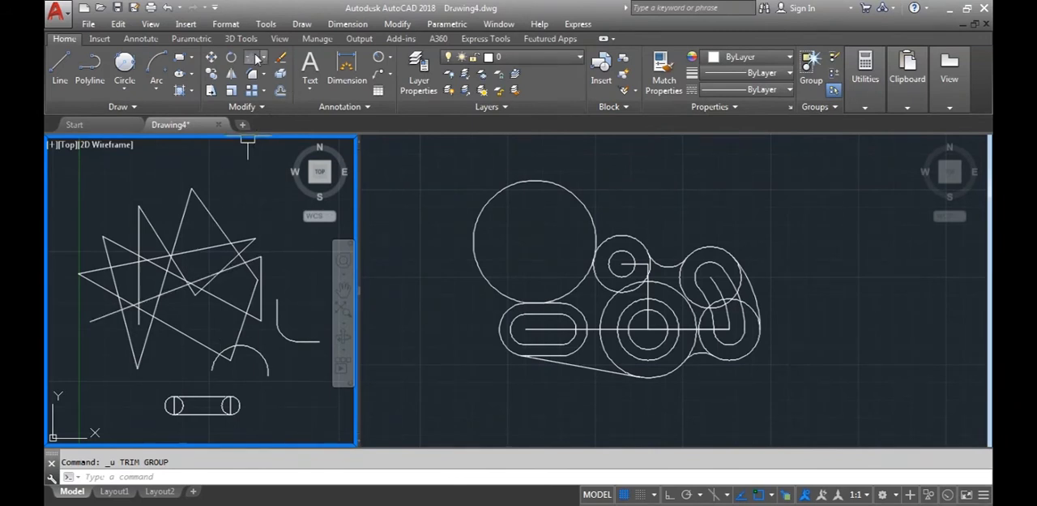
# Trim the tallest peak off the practice zigzag, using all objects as cutting edges
pyautogui.click(256, 58)
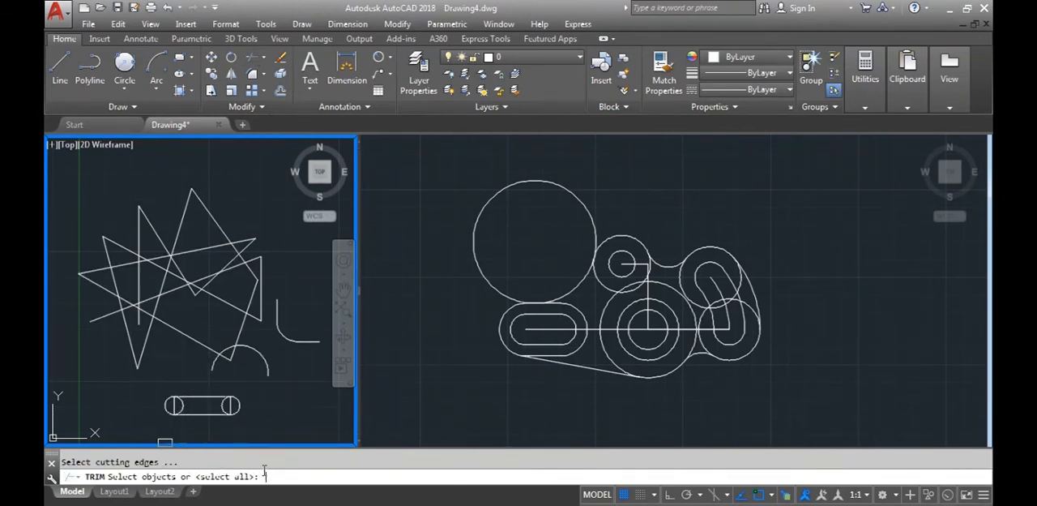
pyautogui.press('Return')
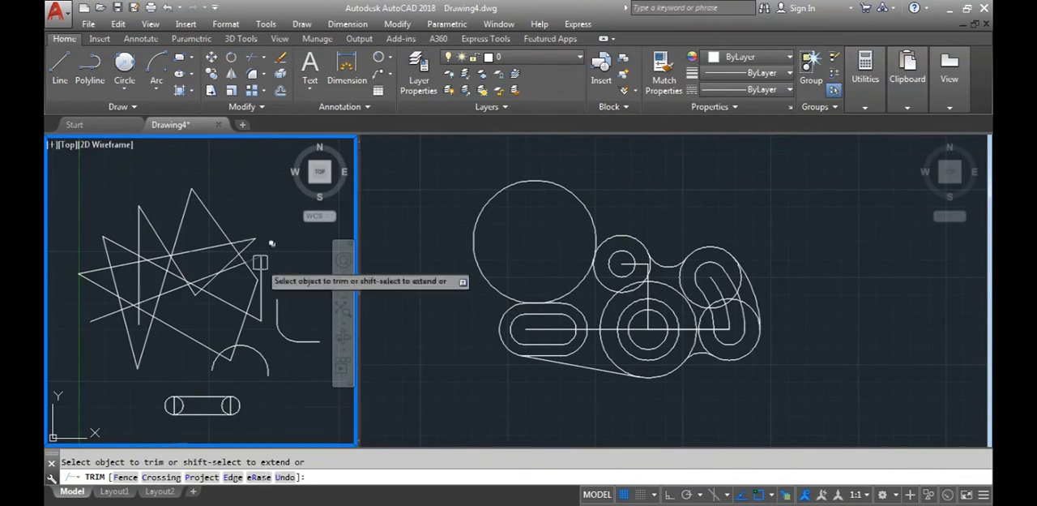
pyautogui.press('Escape')
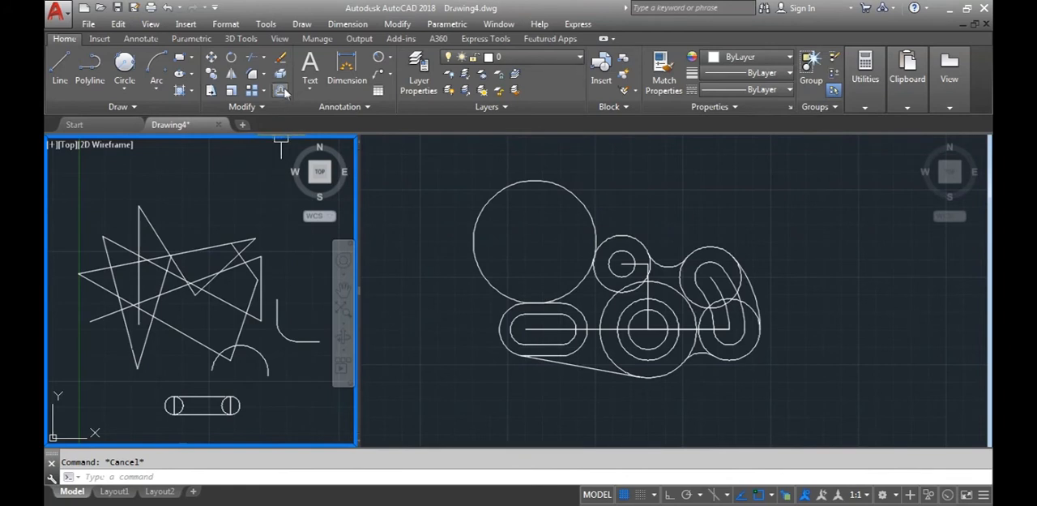
pyautogui.click(252, 56)
pyautogui.press('Escape')
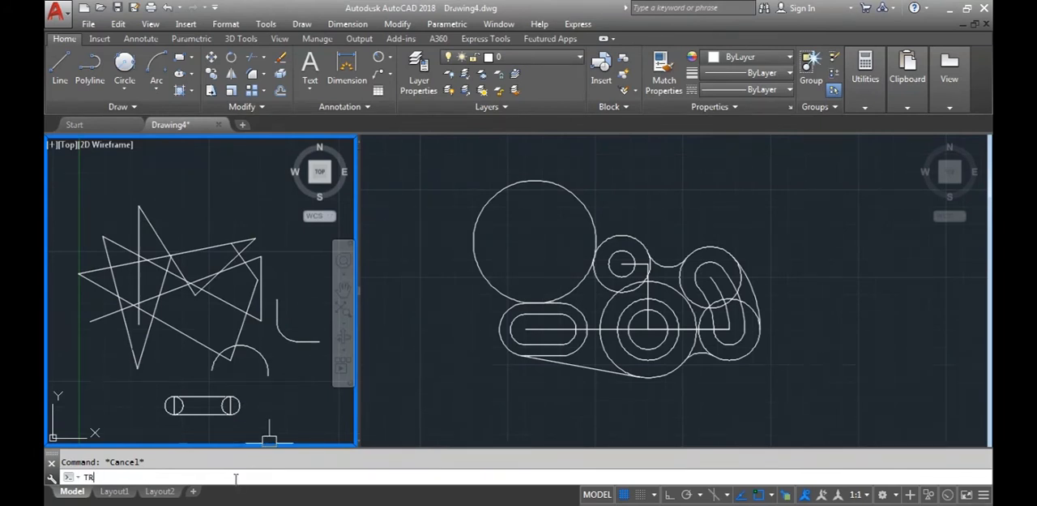
# Start Trim through its TR alias with all objects as cutting edges, leave it, and undo the peak trim
pyautogui.press('Return')
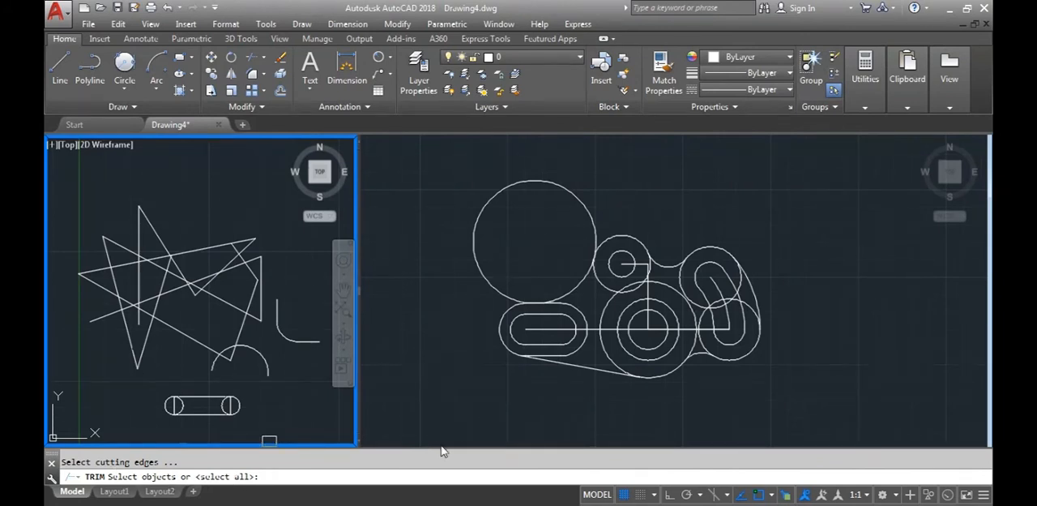
pyautogui.press('Return')
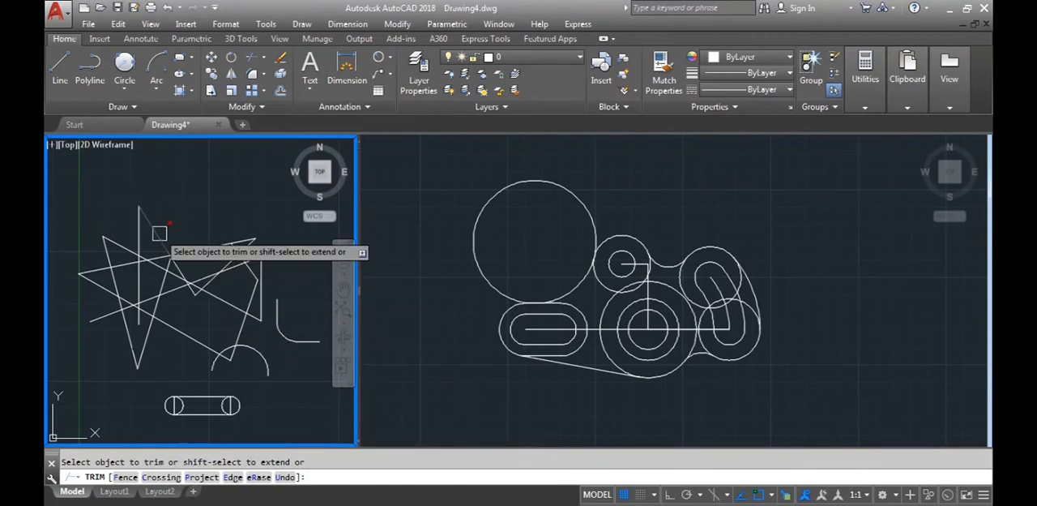
pyautogui.press('Escape')
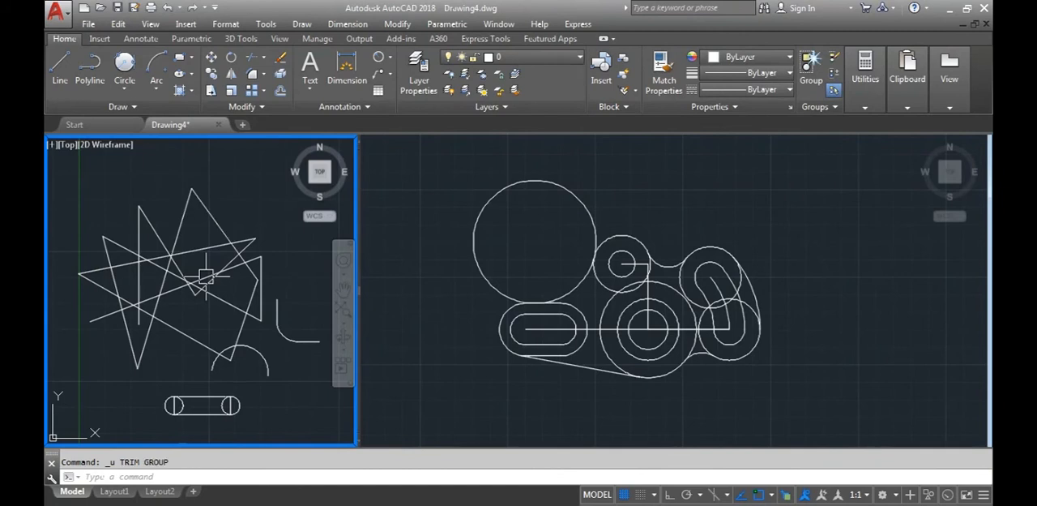
pyautogui.hotkey('ctrl', 'z')
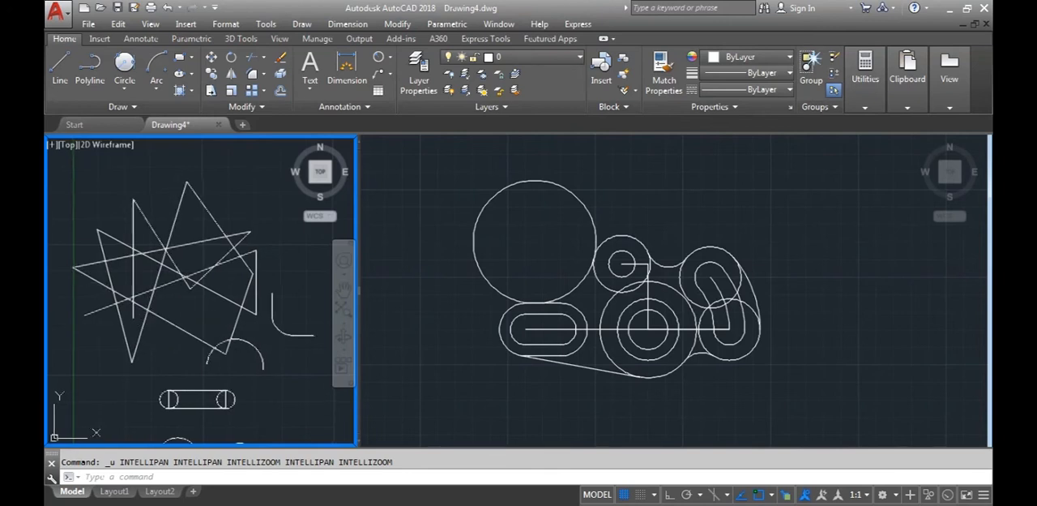
pyautogui.moveTo(186, 306); pyautogui.dragTo(209, 307, button='middle')
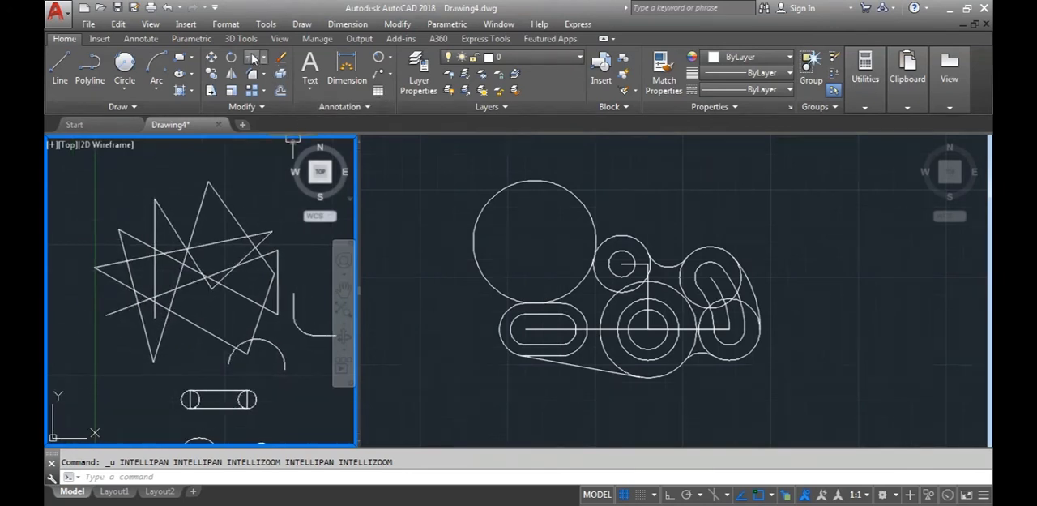
# Trim the zigzag segments above the long rising diagonal line, using only that diagonal as the cutting edge
pyautogui.press('Return')
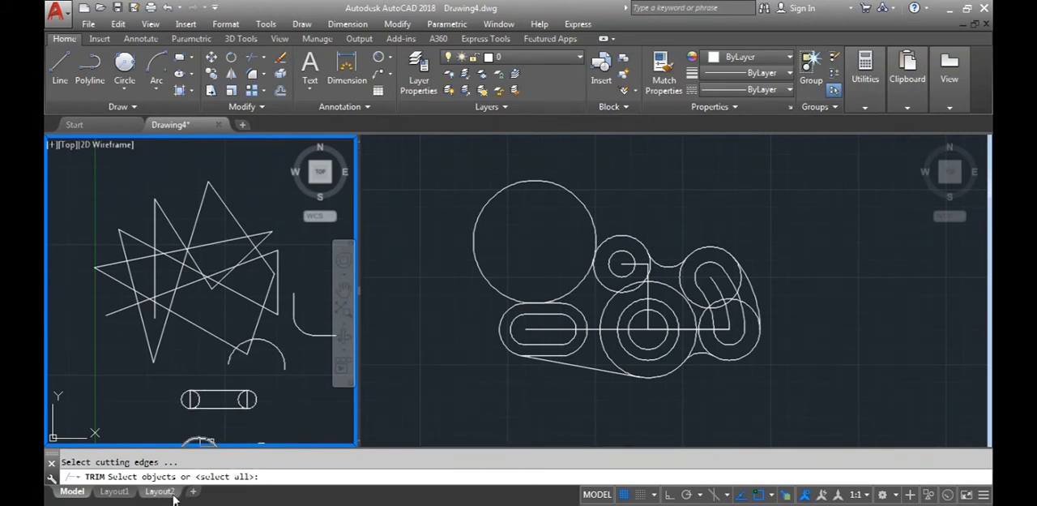
pyautogui.click(120, 310)
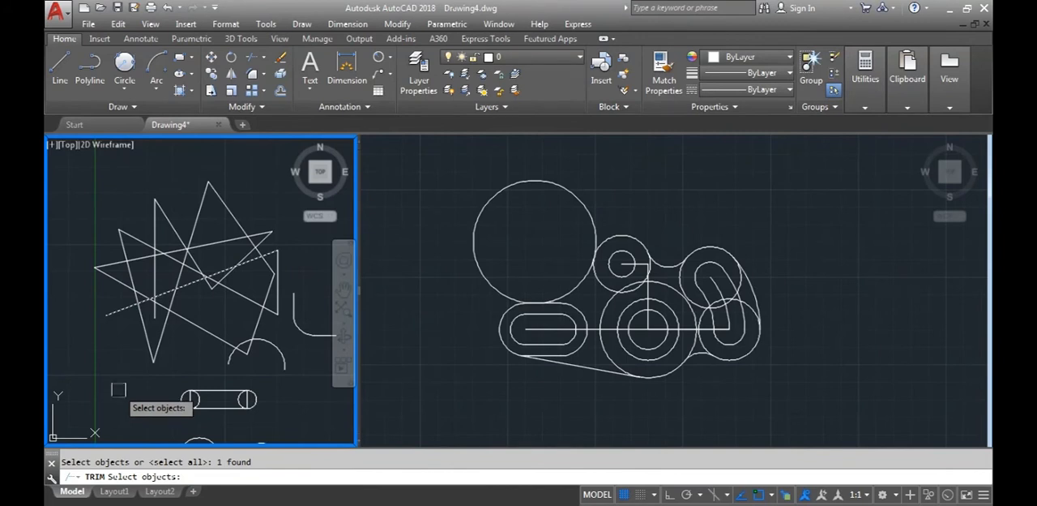
pyautogui.press('Return')
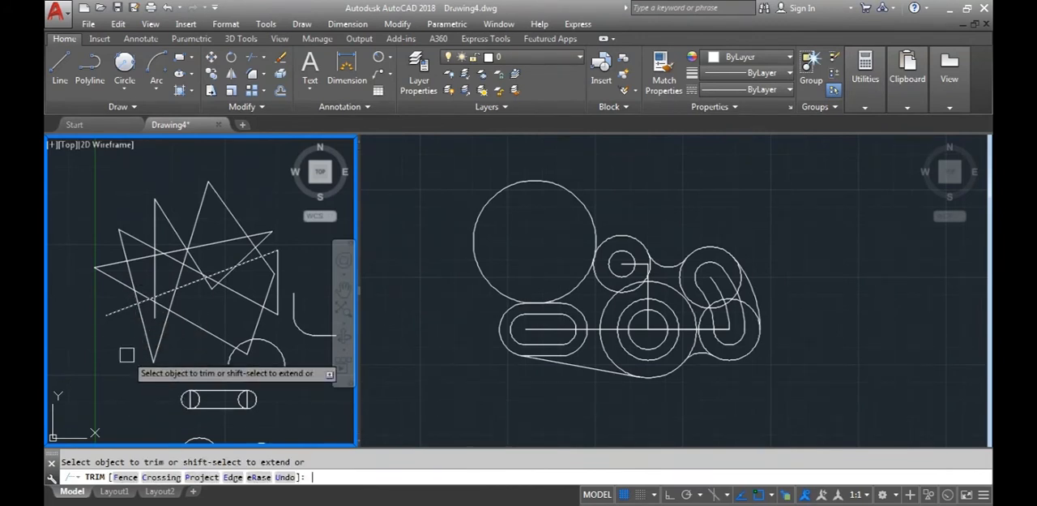
pyautogui.scroll(3, 223, 321)
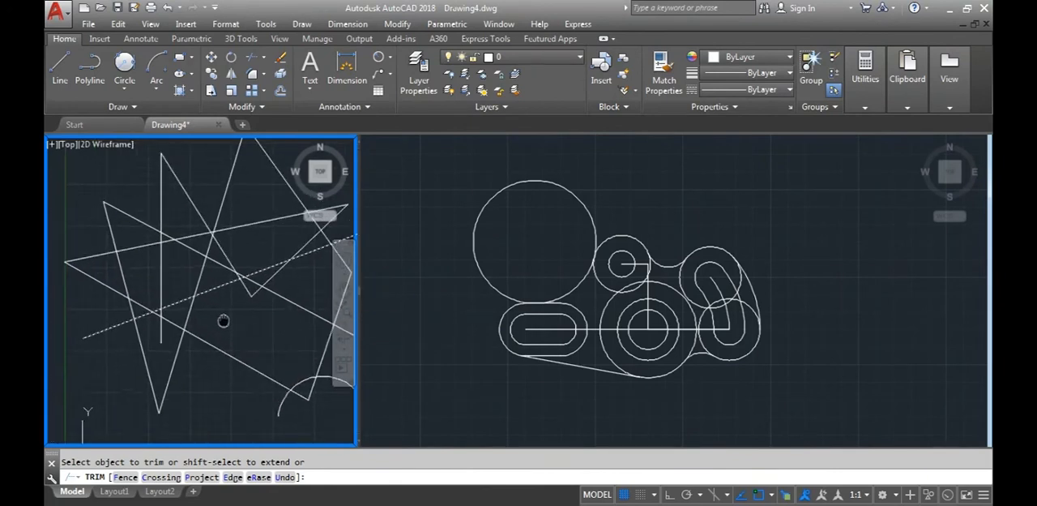
pyautogui.scroll(-3, 211, 320)
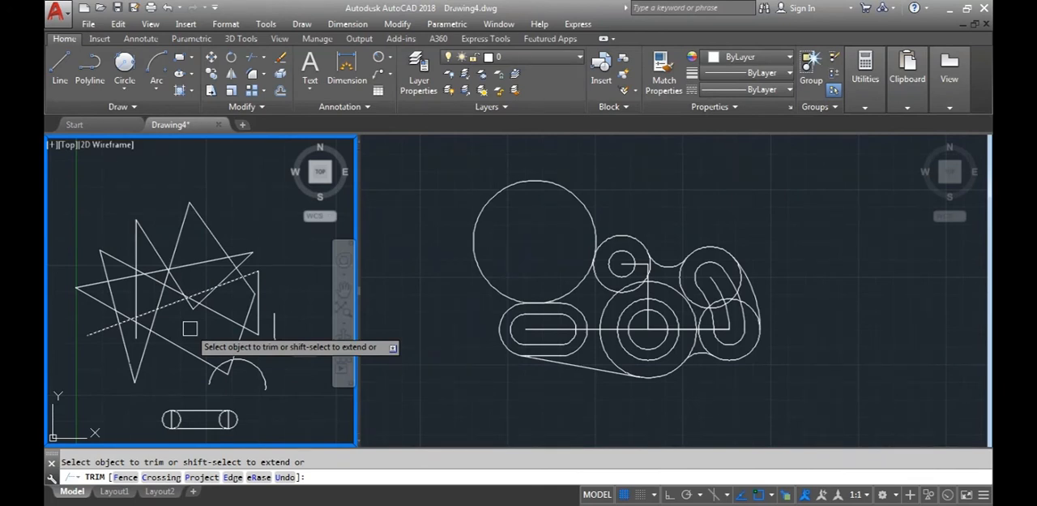
pyautogui.click(119, 295)
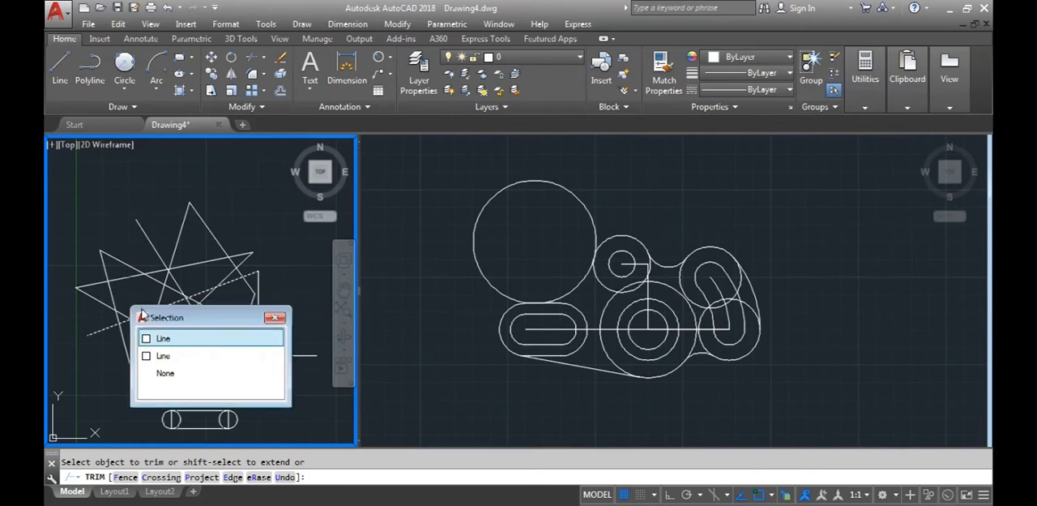
pyautogui.click(116, 291)
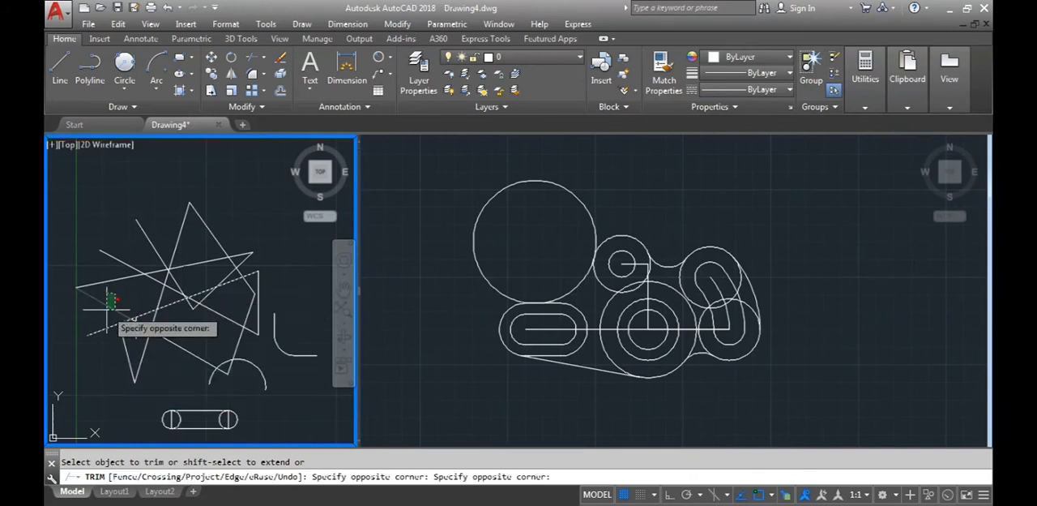
pyautogui.click(107, 309)
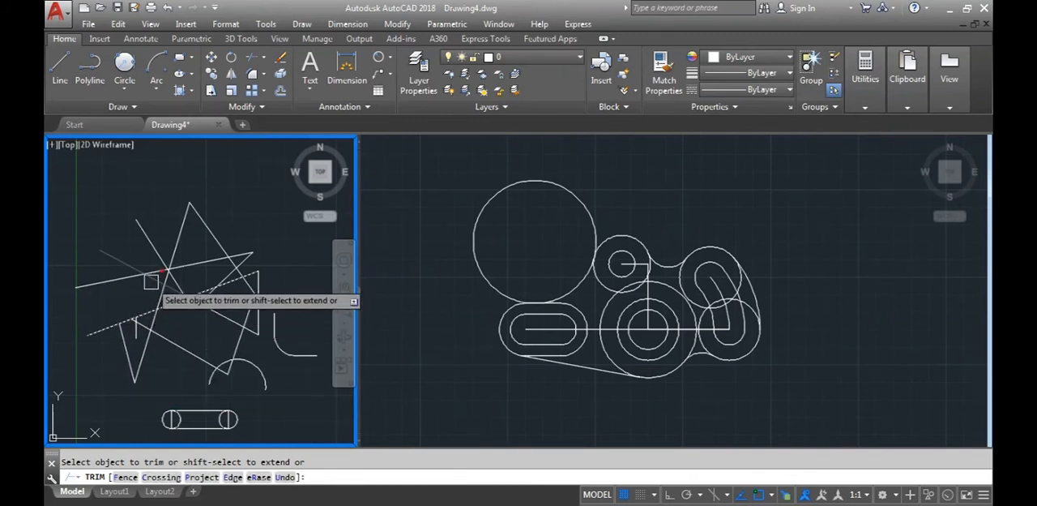
pyautogui.click(179, 284)
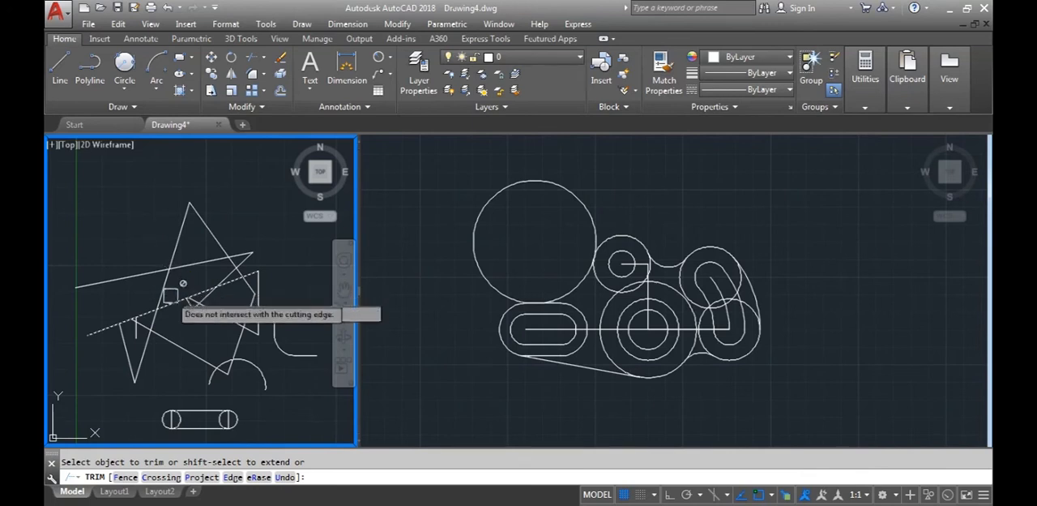
pyautogui.click(166, 289)
pyautogui.click(213, 237)
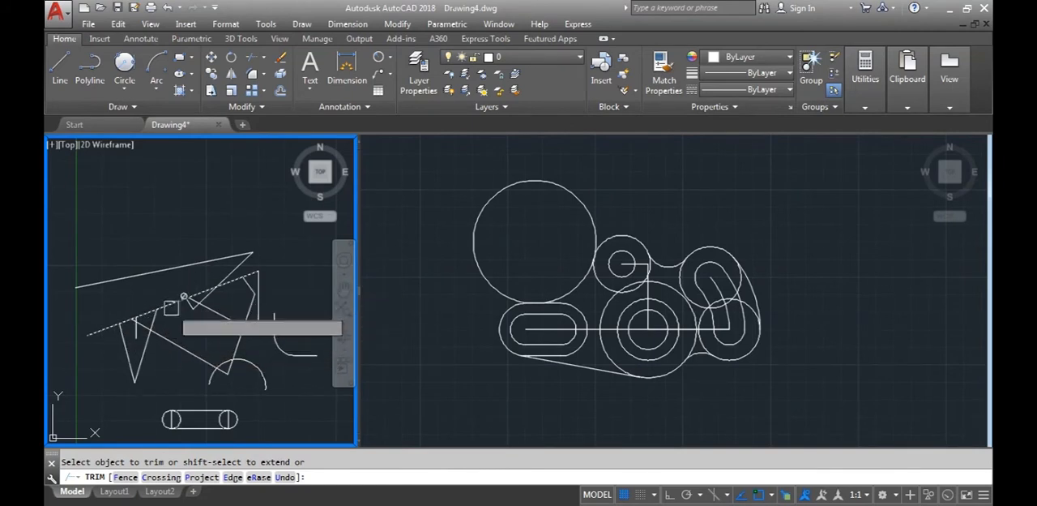
# Try to trim the arc below the zigzag with the same single cutting edge, and undo the whole trim
pyautogui.scroll(4, 239, 363)
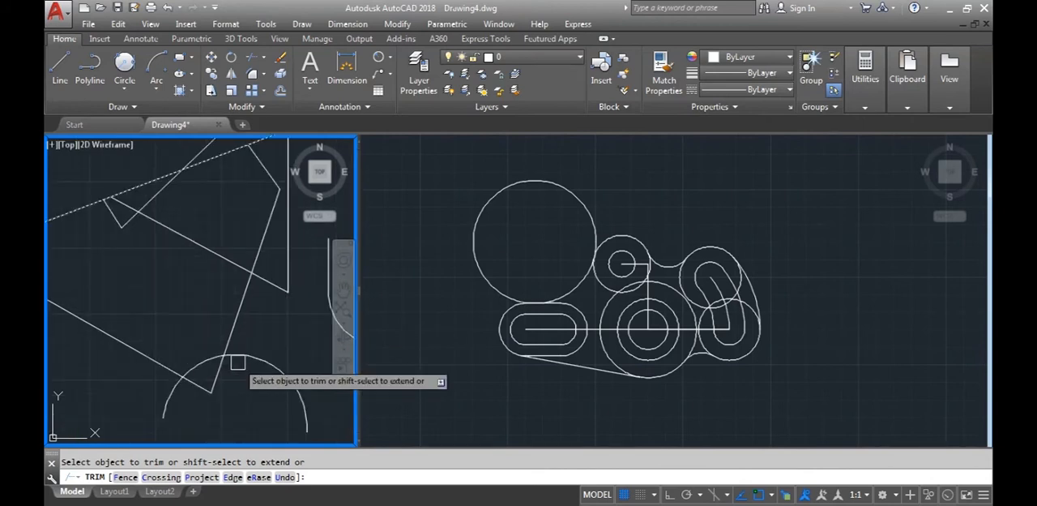
pyautogui.scroll(-2, 235, 362)
pyautogui.moveTo(192, 328); pyautogui.dragTo(212, 337, button='middle')
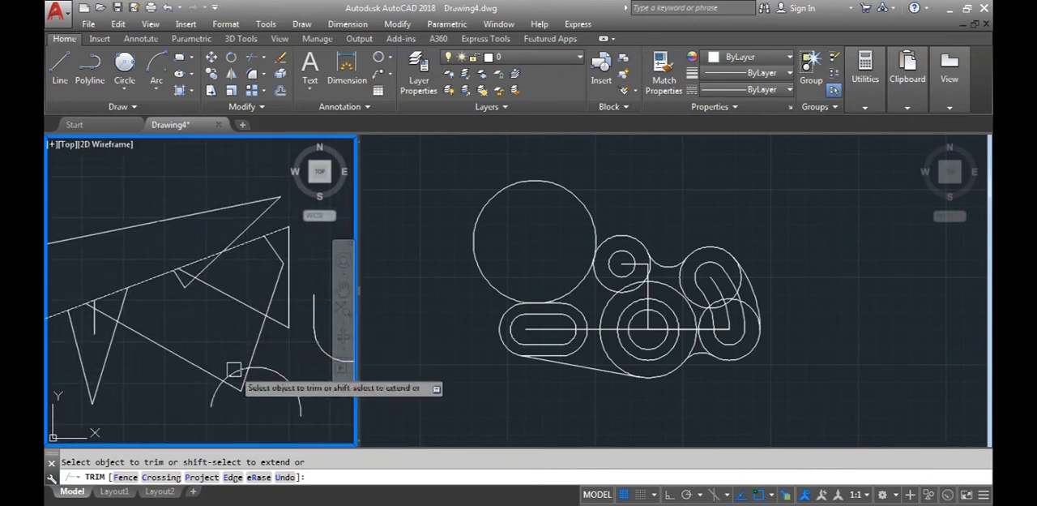
pyautogui.scroll(-1, 212, 379)
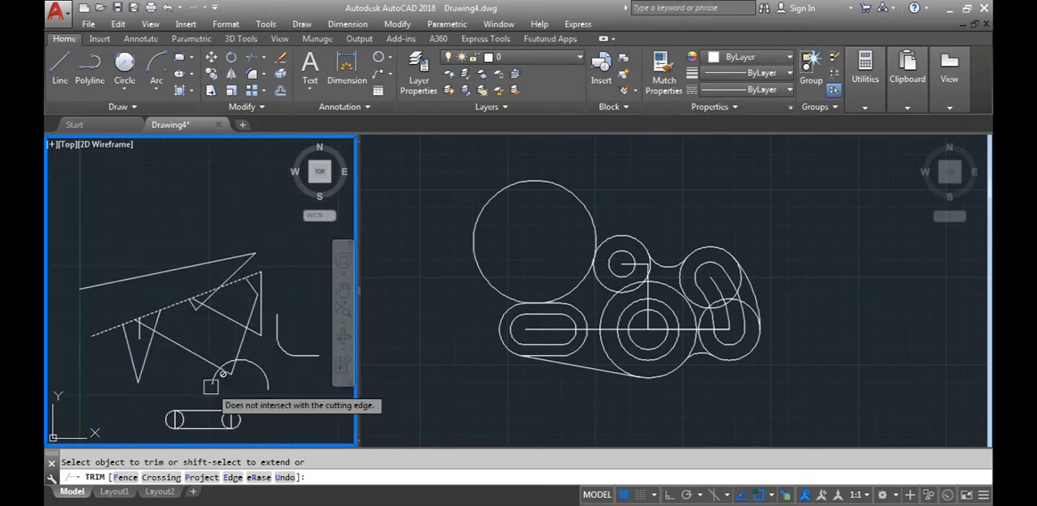
pyautogui.click(235, 359)
pyautogui.click(249, 361)
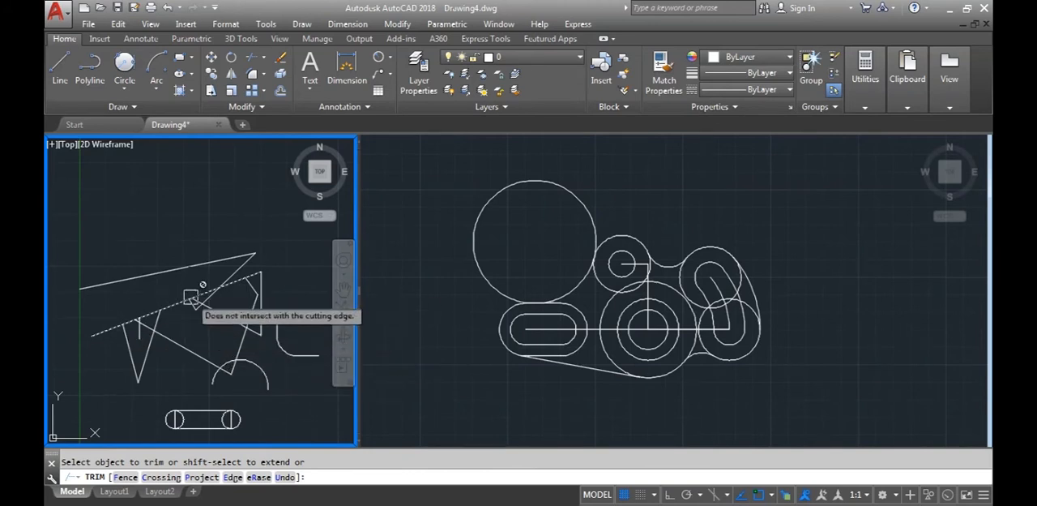
pyautogui.press('Escape')
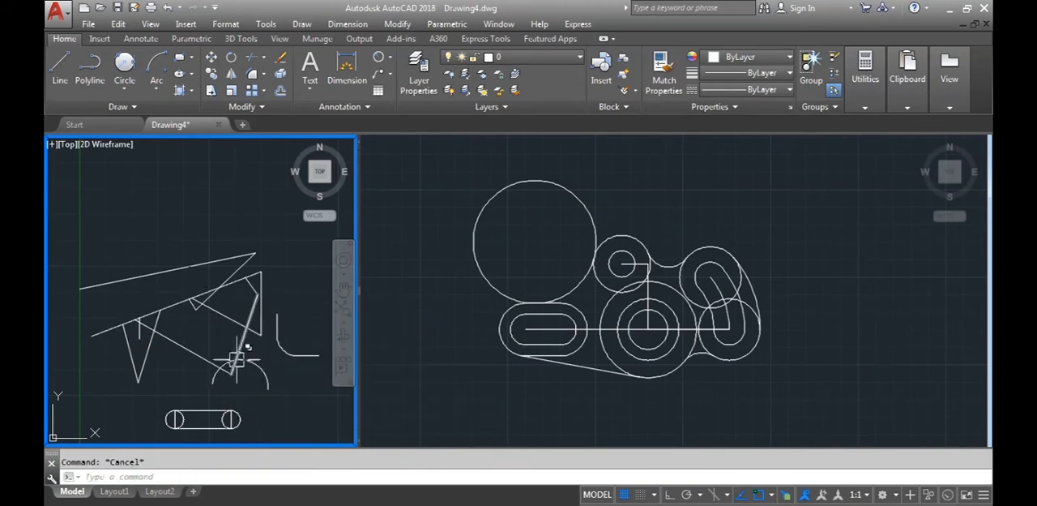
pyautogui.hotkey('ctrl', 'z')
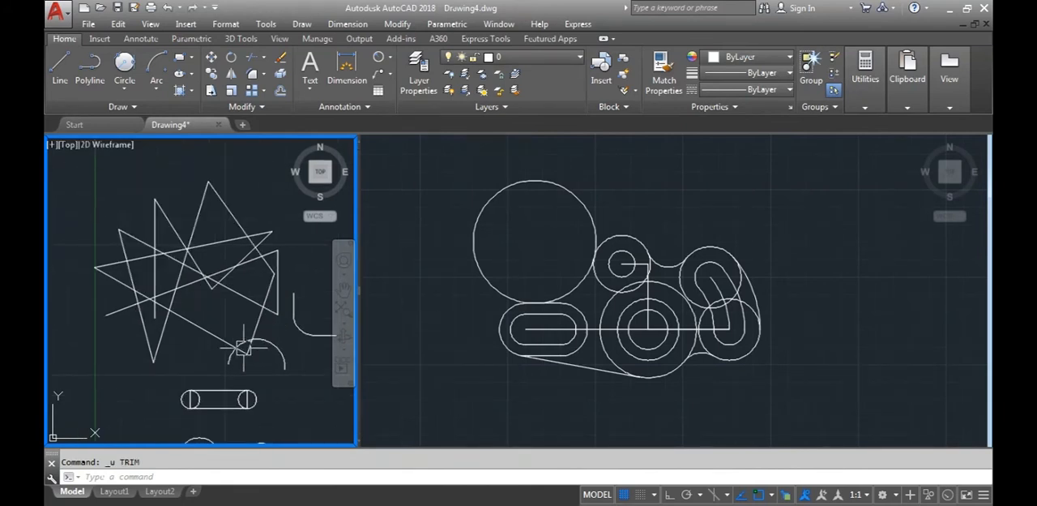
# Trim the zigzag's long falling line back from its lower corner, using all objects as cutting edges
pyautogui.write('TR')
pyautogui.press('Return')
pyautogui.press('Return')
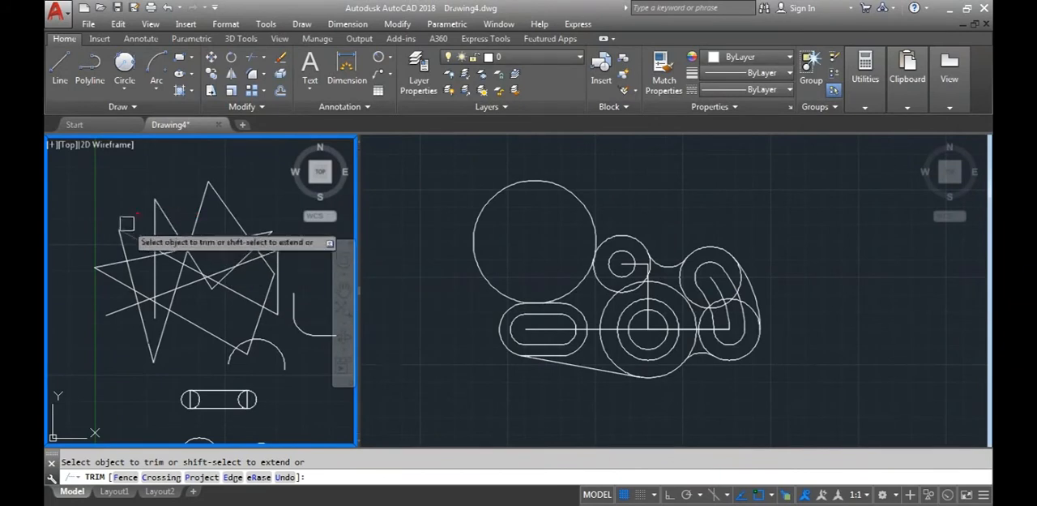
pyautogui.scroll(2, 183, 296)
pyautogui.moveTo(183, 296); pyautogui.dragTo(211, 320, button='middle')
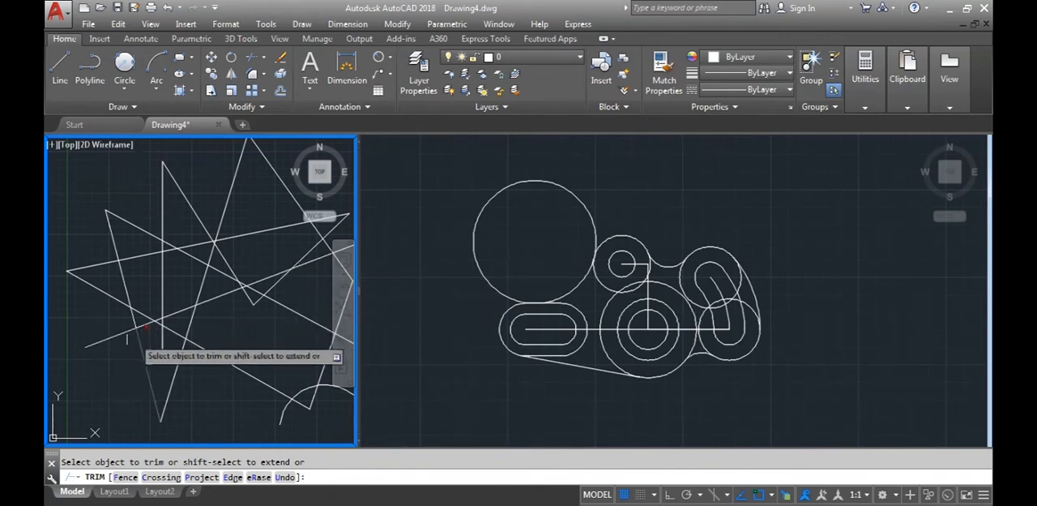
pyautogui.scroll(3, 133, 318)
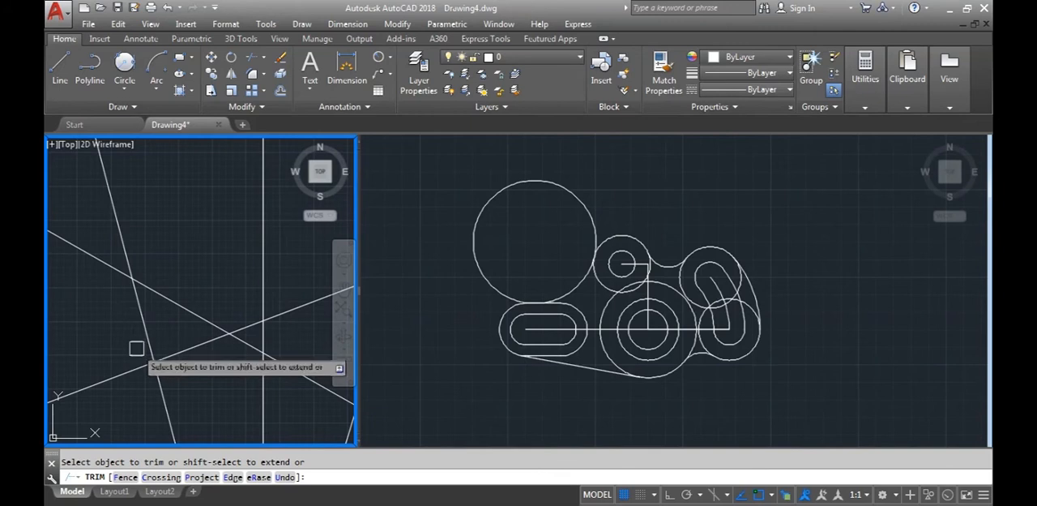
pyautogui.scroll(-4, 158, 372)
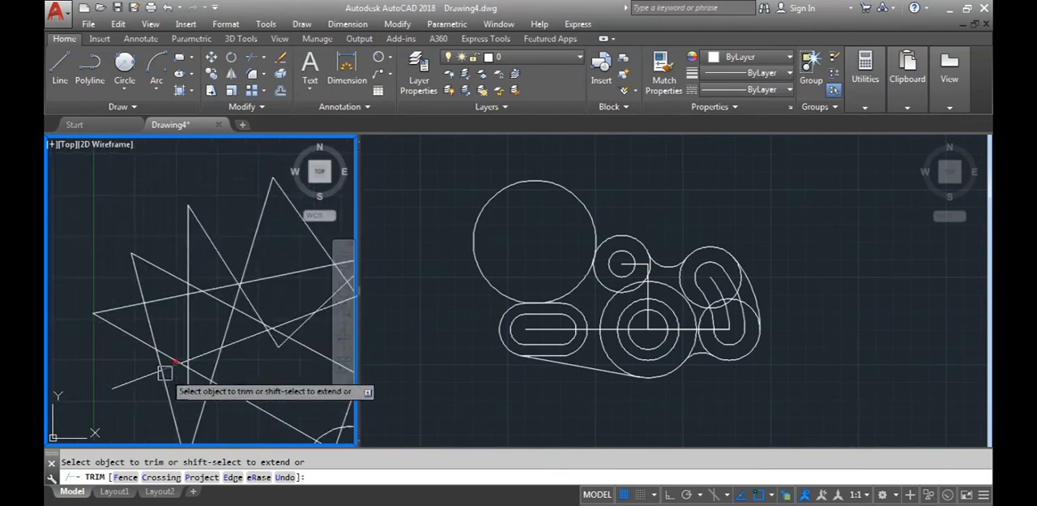
pyautogui.scroll(3, 195, 340)
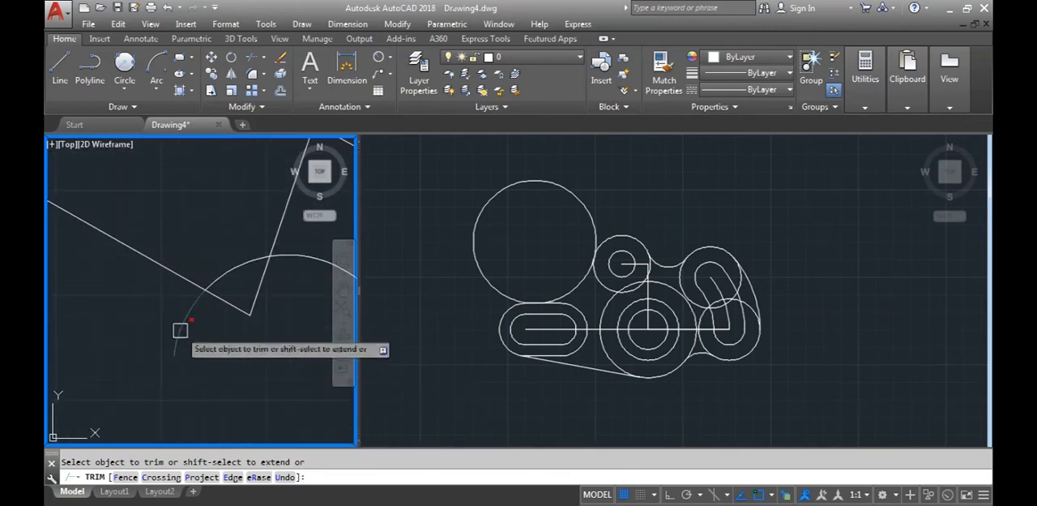
pyautogui.moveTo(211, 370); pyautogui.dragTo(184, 396, button='middle')
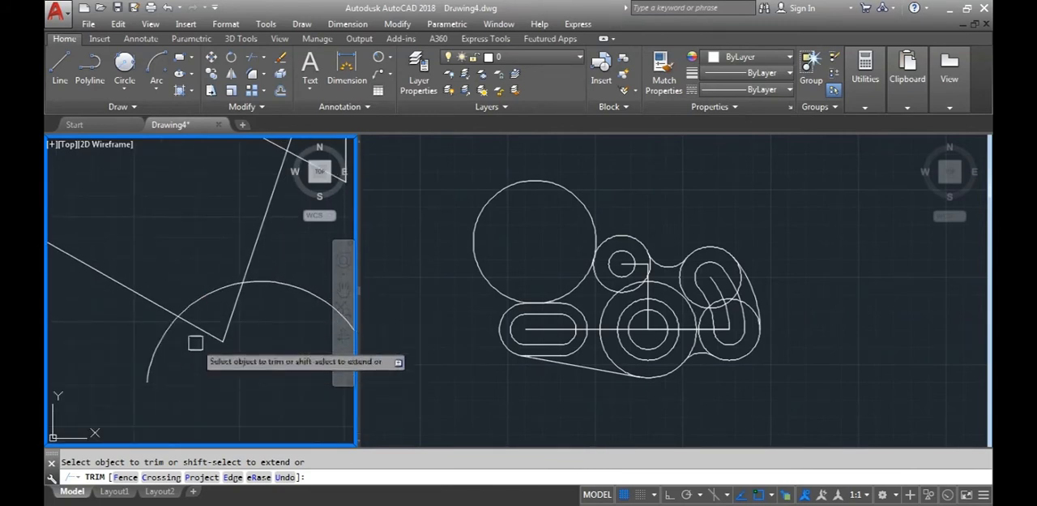
pyautogui.scroll(-4, 208, 381)
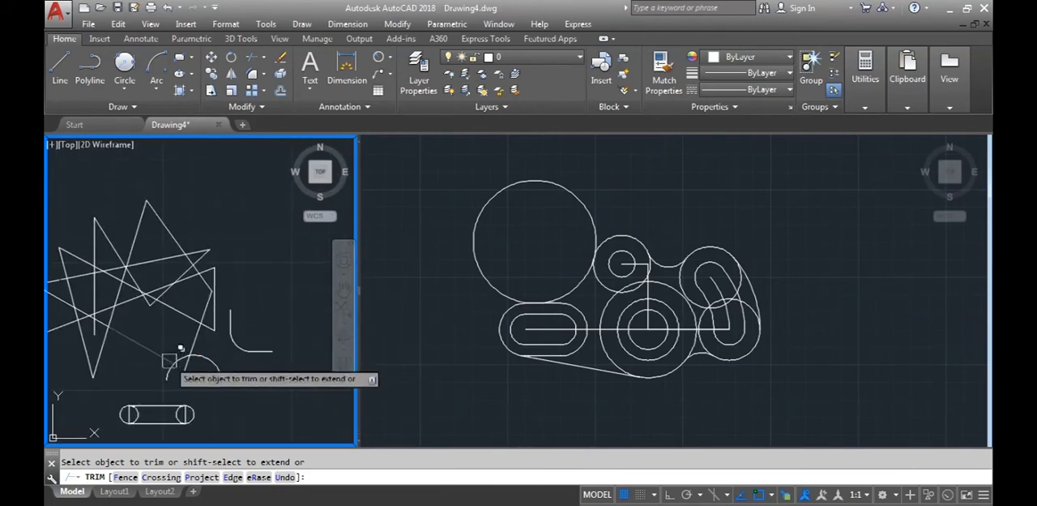
pyautogui.scroll(-2, 202, 365)
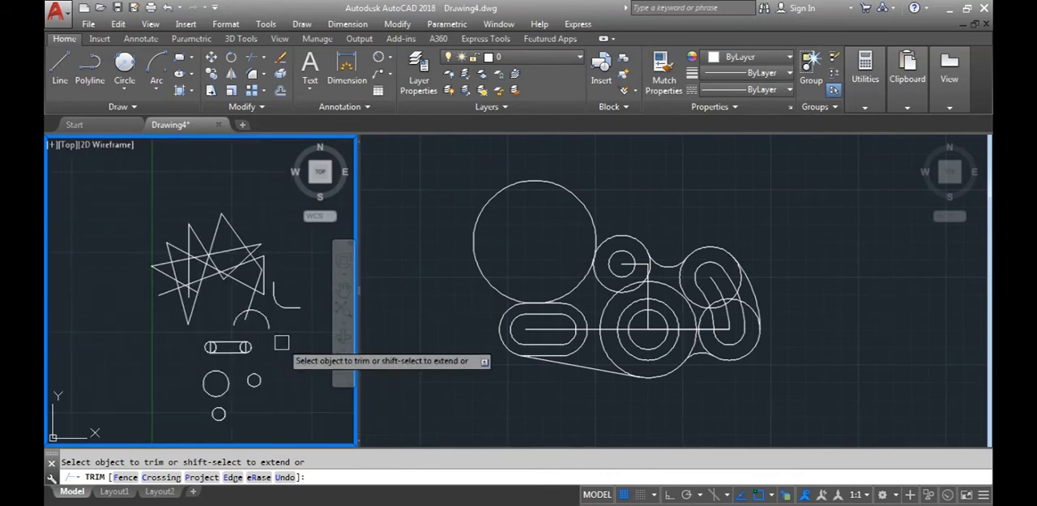
# Lengthen the shortened zigzag lines to the arc and neighbouring lines, using the extend option inside Trim
pyautogui.scroll(-2, 250, 357)
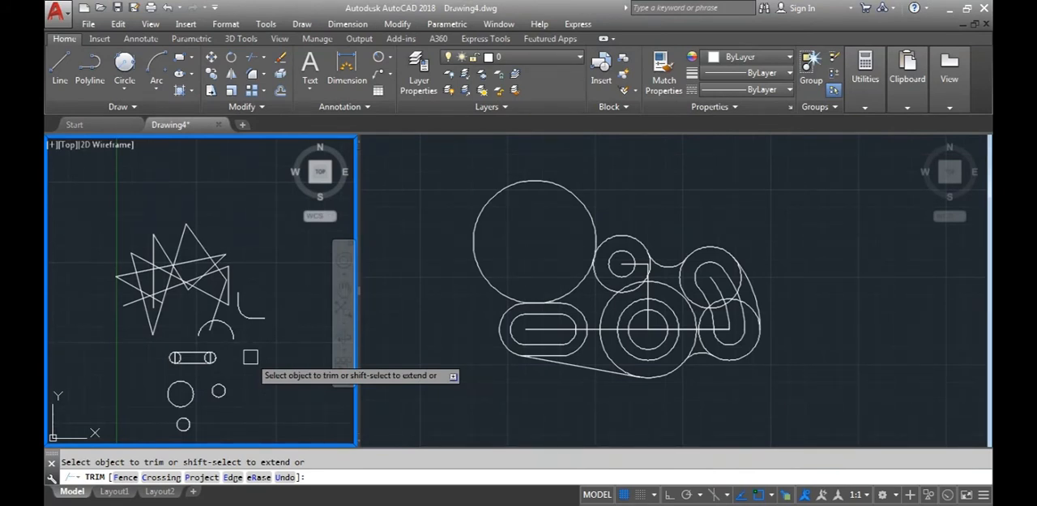
pyautogui.scroll(5, 250, 357)
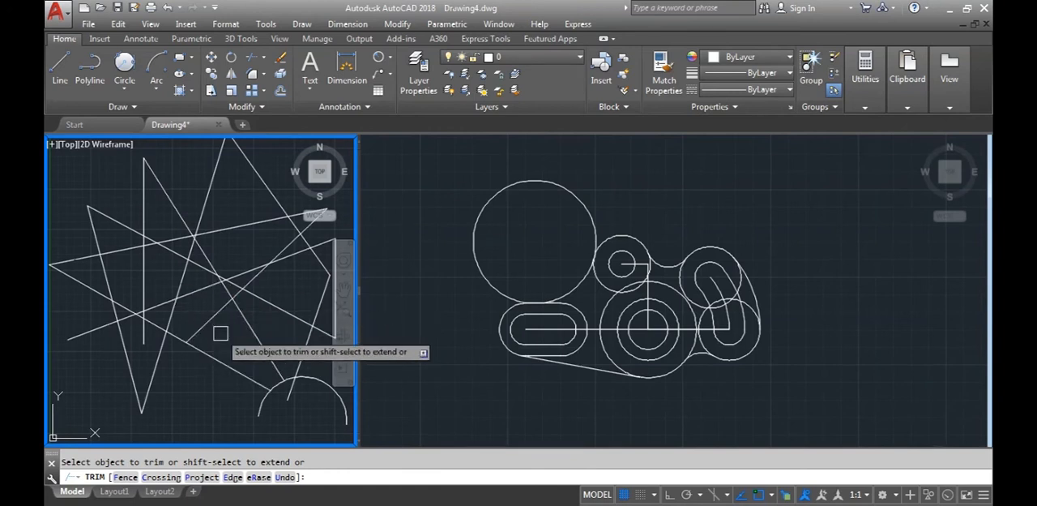
pyautogui.press('Escape')
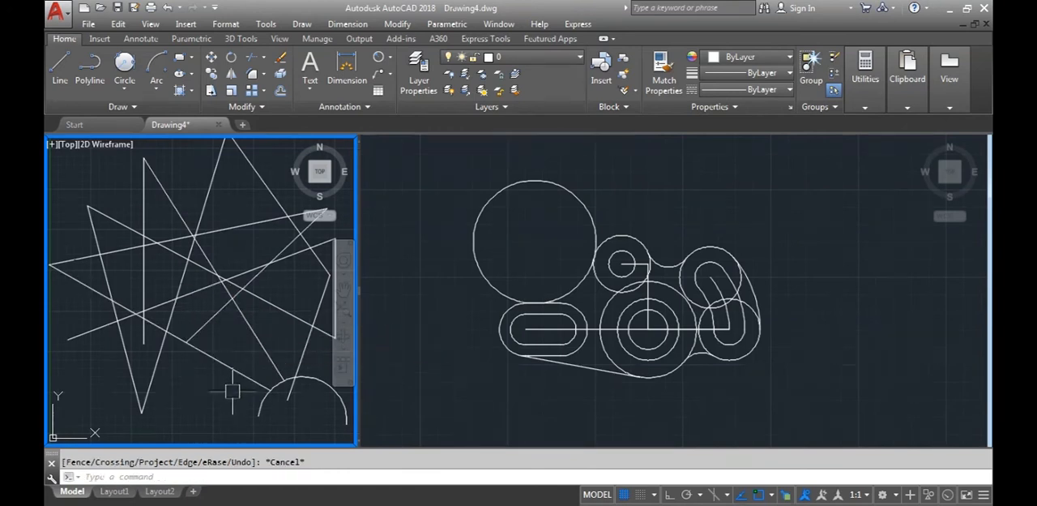
# Extend the zigzag's vertical line and the short inner diagonal downward, using all objects as boundary edges
pyautogui.click(263, 63)
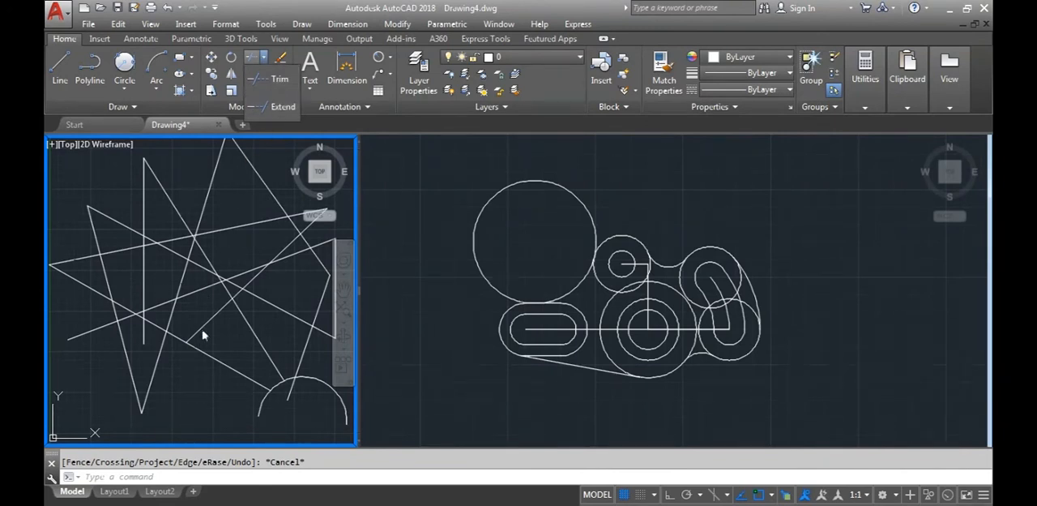
pyautogui.click(146, 477)
pyautogui.write('EX')
pyautogui.press('Return')
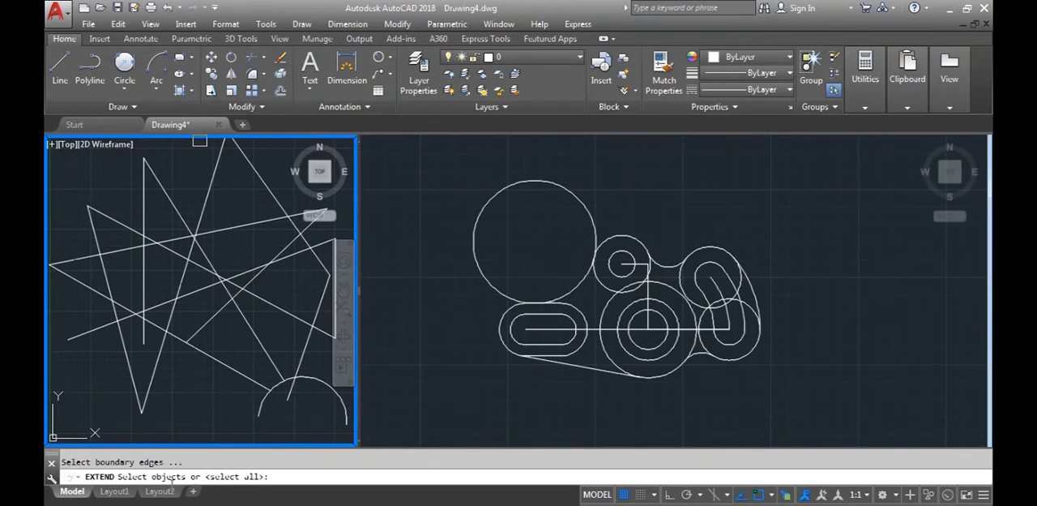
pyautogui.press('Return')
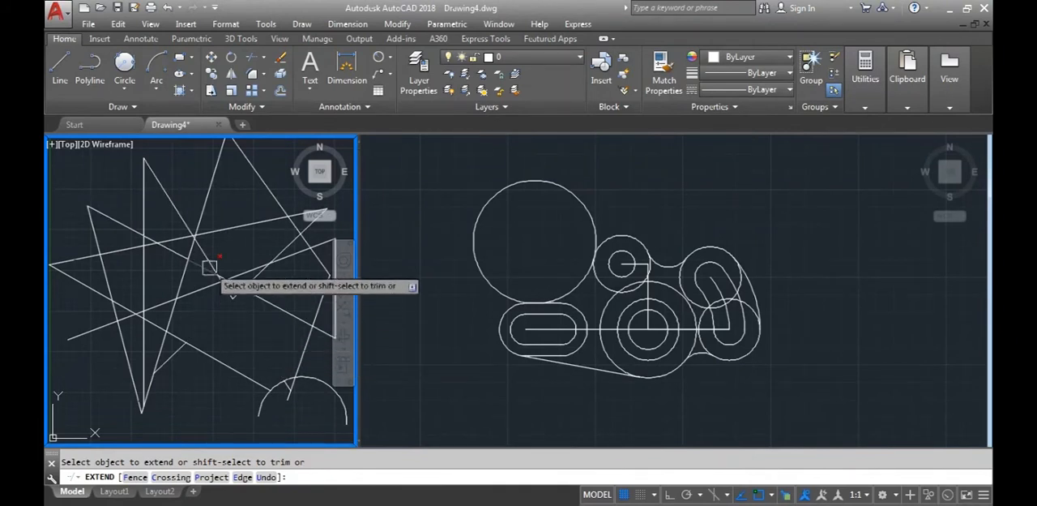
# Cut away upper and middle segments of the zigzag with the trim option inside Extend, and leave the command
pyautogui.keyDown('shift'); pyautogui.click(180, 219); pyautogui.keyUp('shift')
pyautogui.keyDown('shift'); pyautogui.click(204, 213); pyautogui.keyUp('shift')
pyautogui.press('Escape')
pyautogui.scroll(-2, 255, 329)
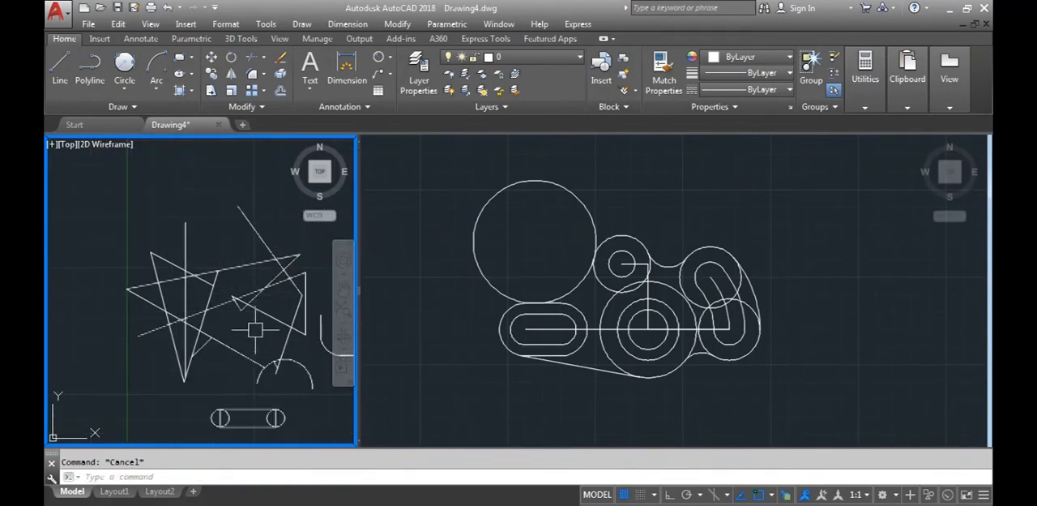
pyautogui.click(149, 394)
pyautogui.press('Escape')
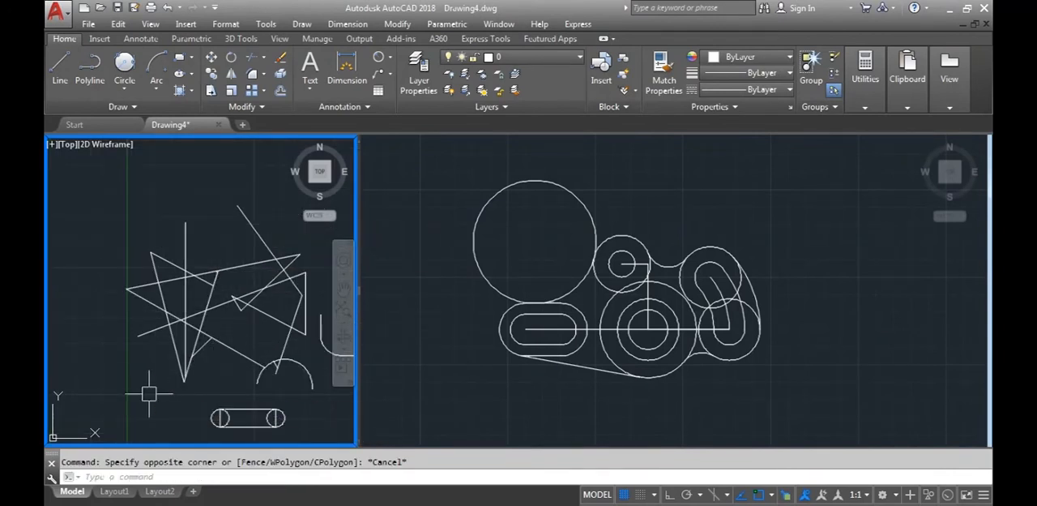
# Make the viewport holding the D6 part the active one
pyautogui.click(438, 368)
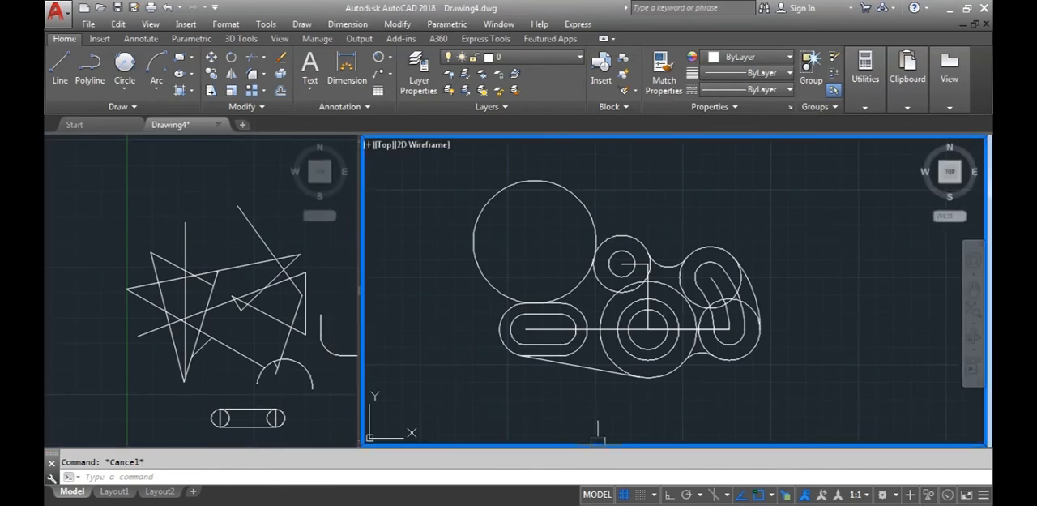
pyautogui.scroll(-2, 604, 304)
pyautogui.scroll(2, 663, 286)
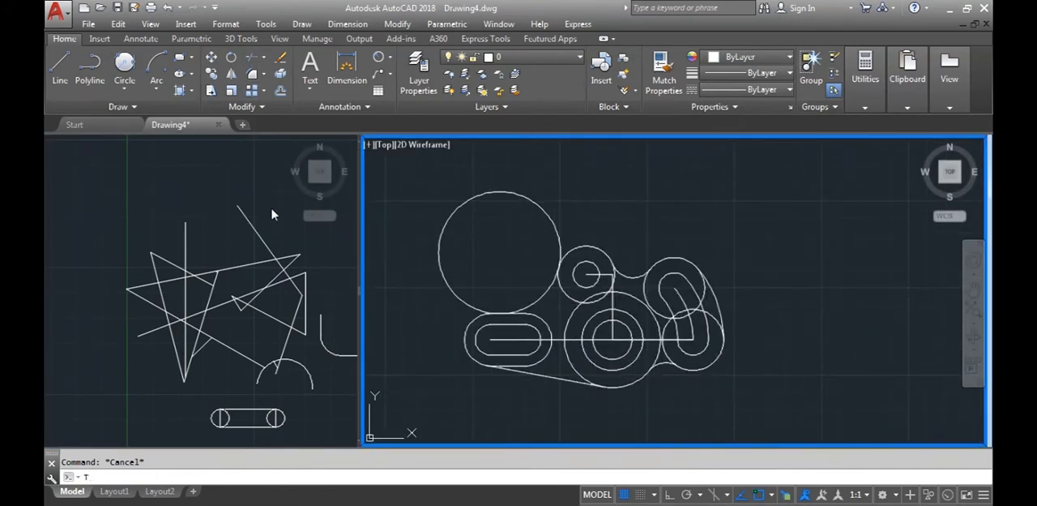
# Trim the large tangent circle down to the concave arc joining the horizontal slot and the small upper circle
pyautogui.press('Return')
pyautogui.click(450, 281)
pyautogui.scroll(4, 519, 301)
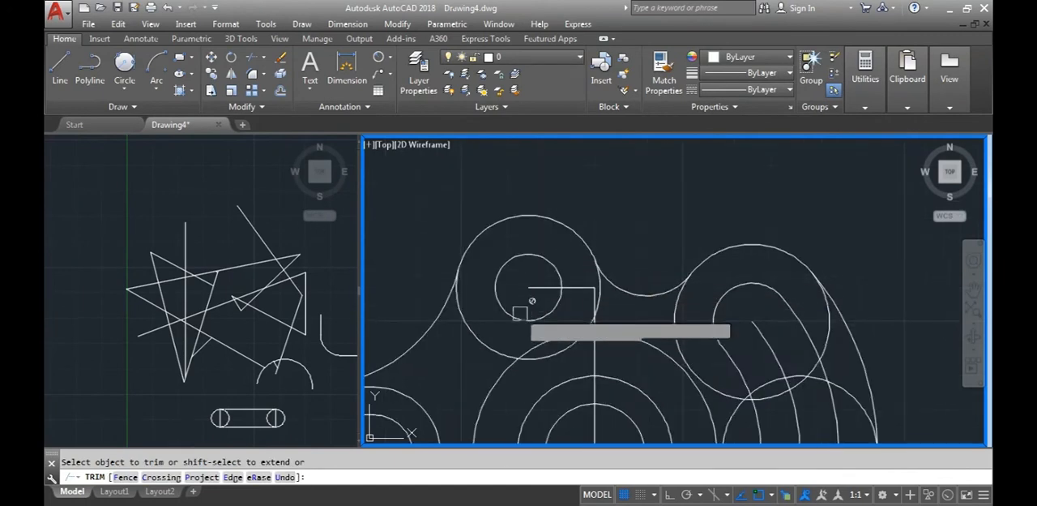
pyautogui.moveTo(516, 301); pyautogui.dragTo(554, 252, button='middle')
pyautogui.scroll(4, 592, 238)
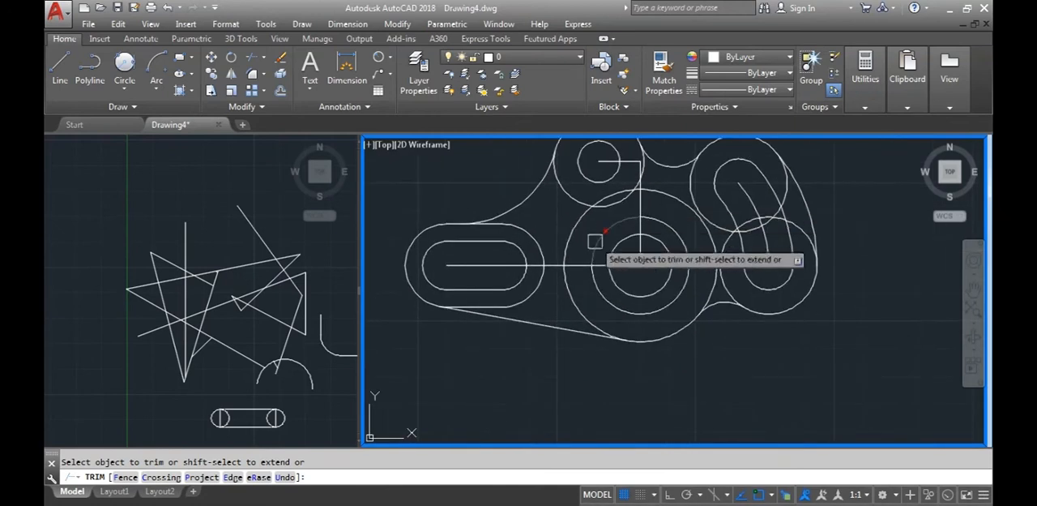
# Trim the outer circle around the central hole down to its lower outline arc
pyautogui.scroll(-5, 559, 284)
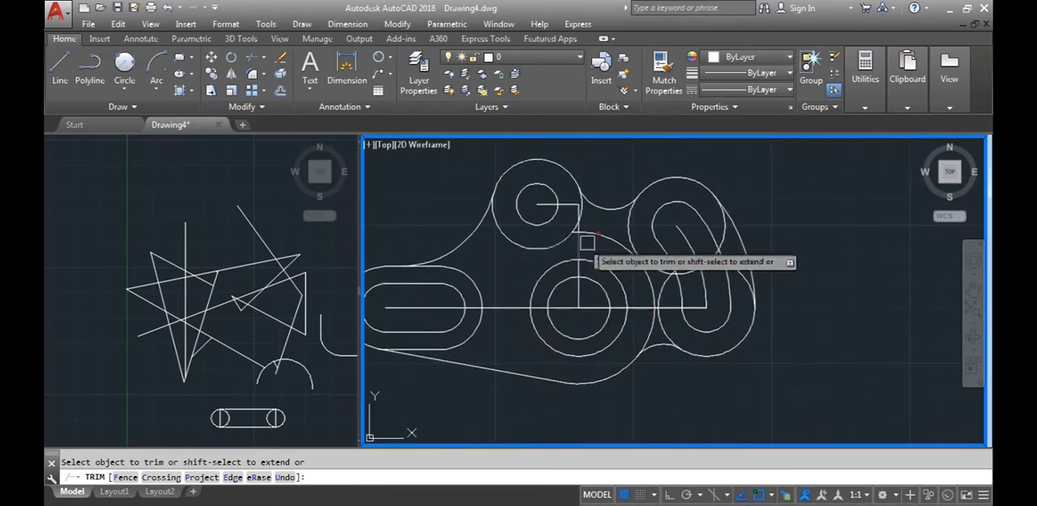
pyautogui.scroll(6, 595, 235)
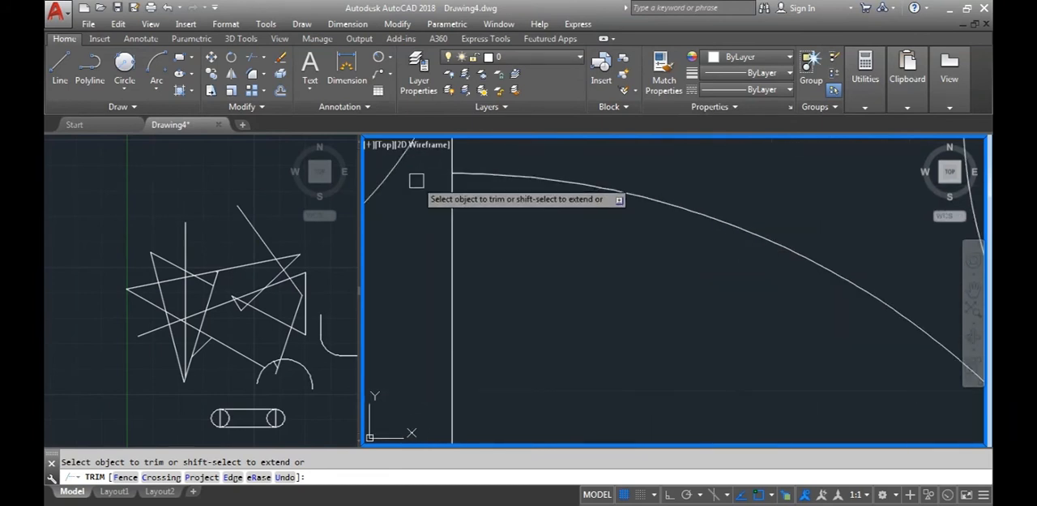
pyautogui.scroll(-5, 584, 278)
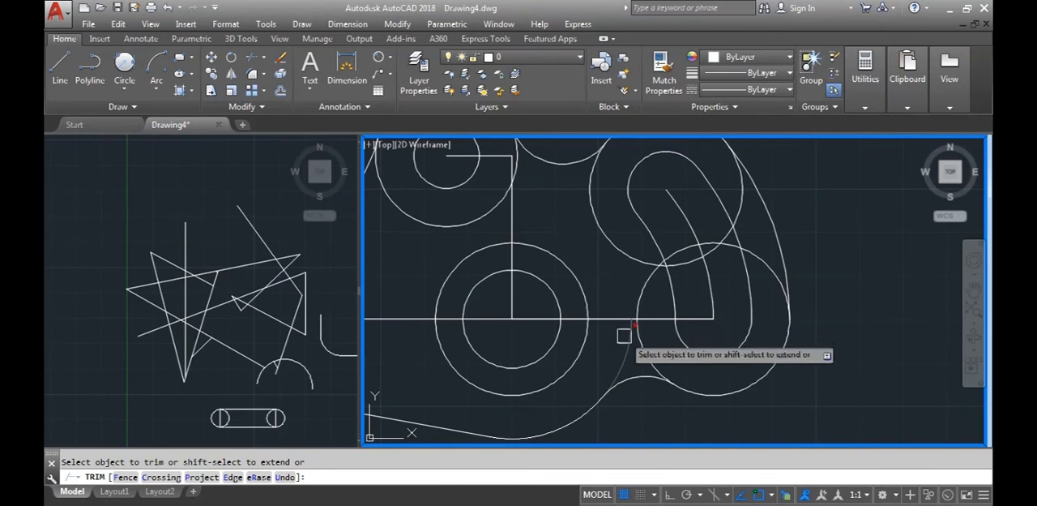
pyautogui.scroll(-2, 613, 349)
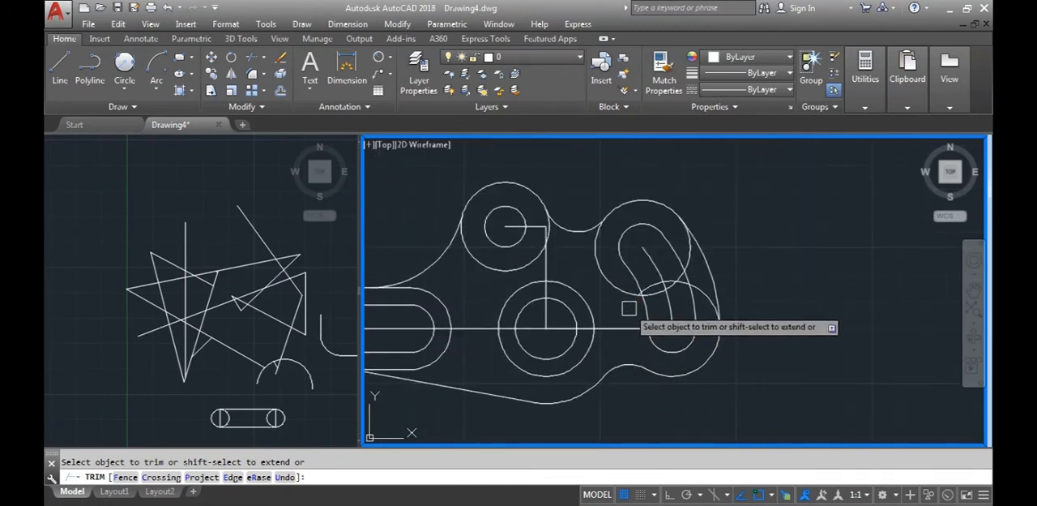
# Try to trim the overlapping end circles around the curved slot, and undo the whole trim
pyautogui.scroll(3, 629, 308)
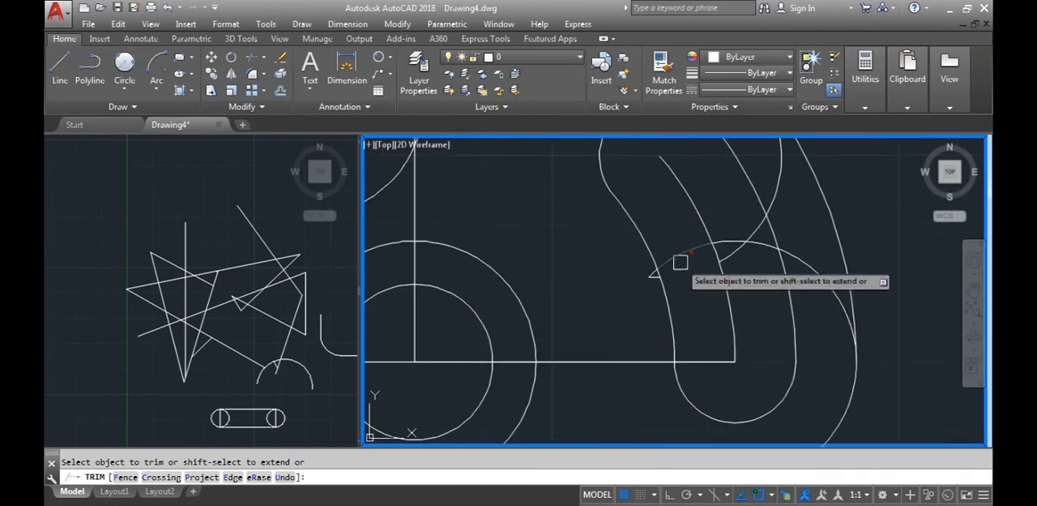
pyautogui.scroll(2, 654, 278)
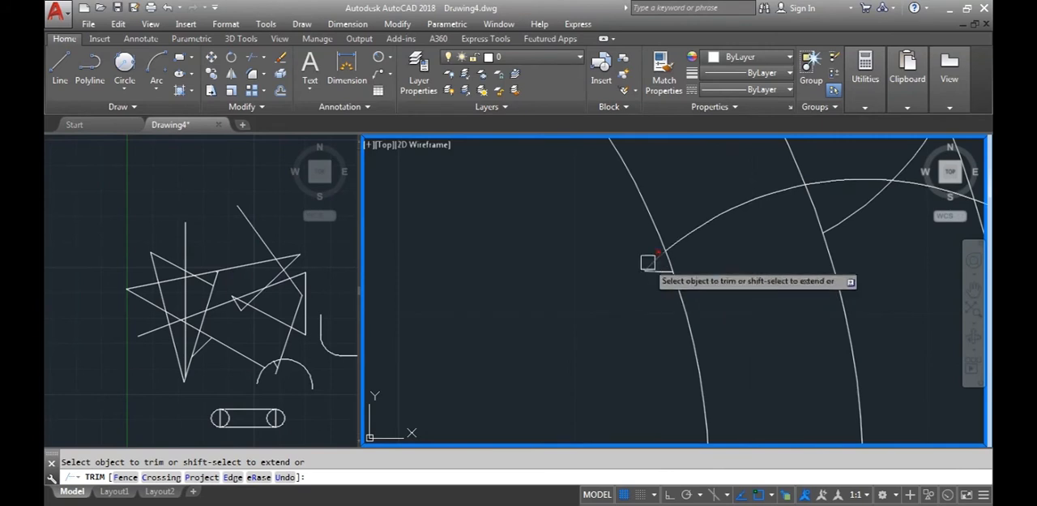
pyautogui.scroll(-3, 697, 255)
pyautogui.scroll(3, 684, 259)
pyautogui.scroll(-3, 683, 256)
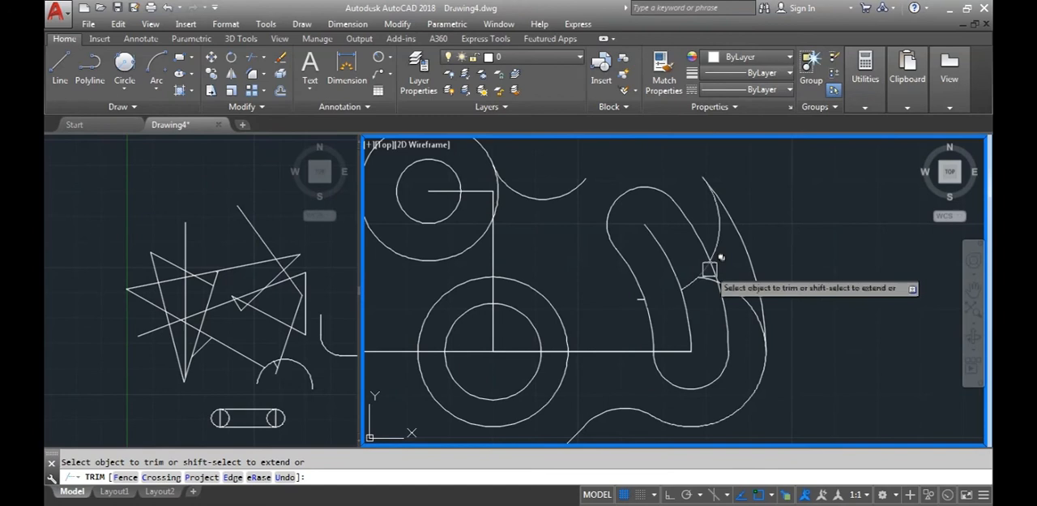
pyautogui.press('Escape')
pyautogui.hotkey('ctrl', 'z')
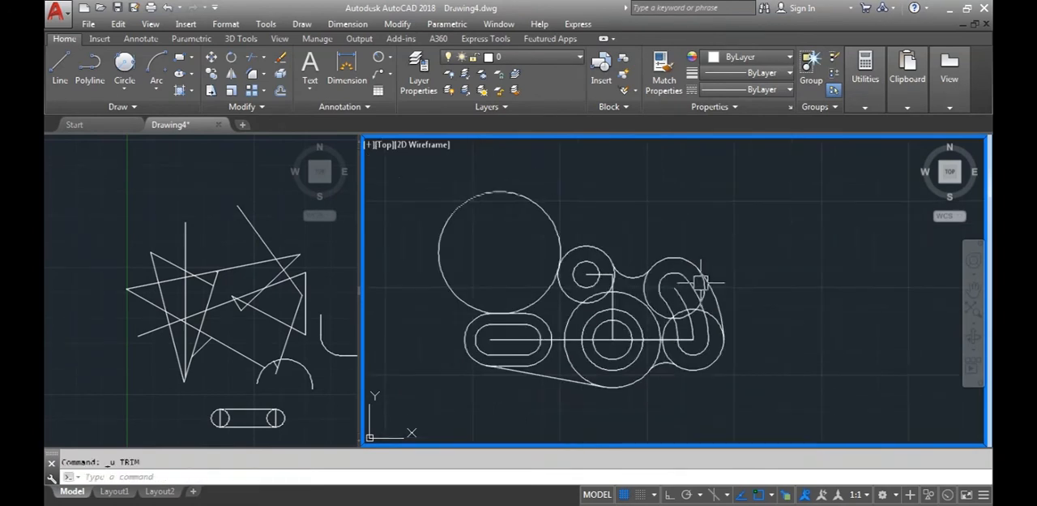
# Trim the inner parts of the two end circles around the curved slot, using all objects as cutting edges
pyautogui.scroll(3, 669, 280)
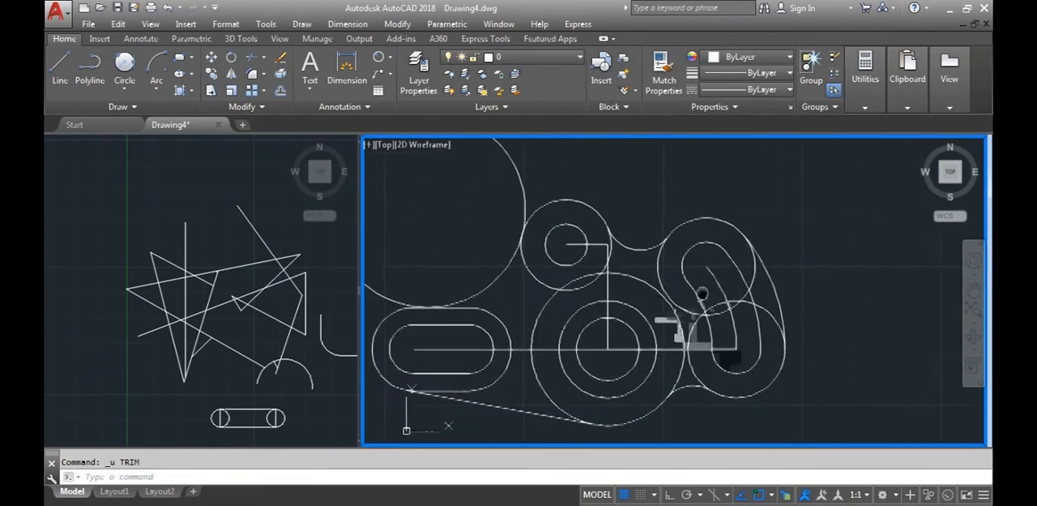
pyautogui.press('Return')
pyautogui.press('Return')
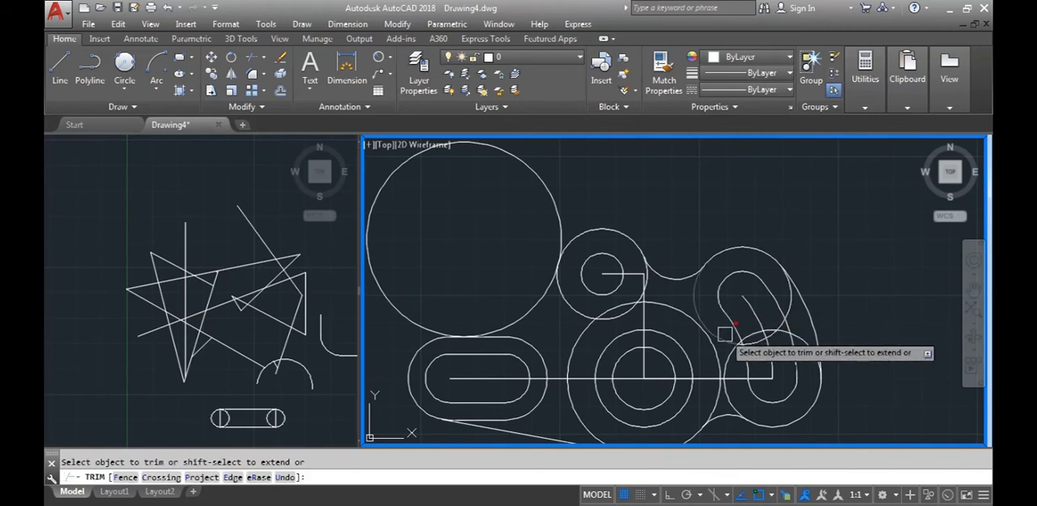
pyautogui.scroll(3, 742, 341)
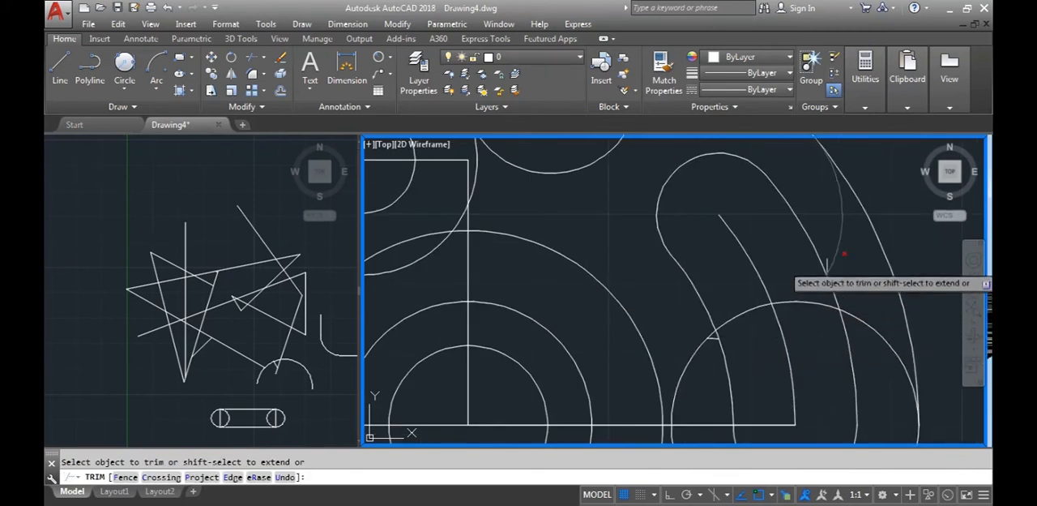
pyautogui.scroll(-4, 802, 276)
pyautogui.scroll(2, 819, 324)
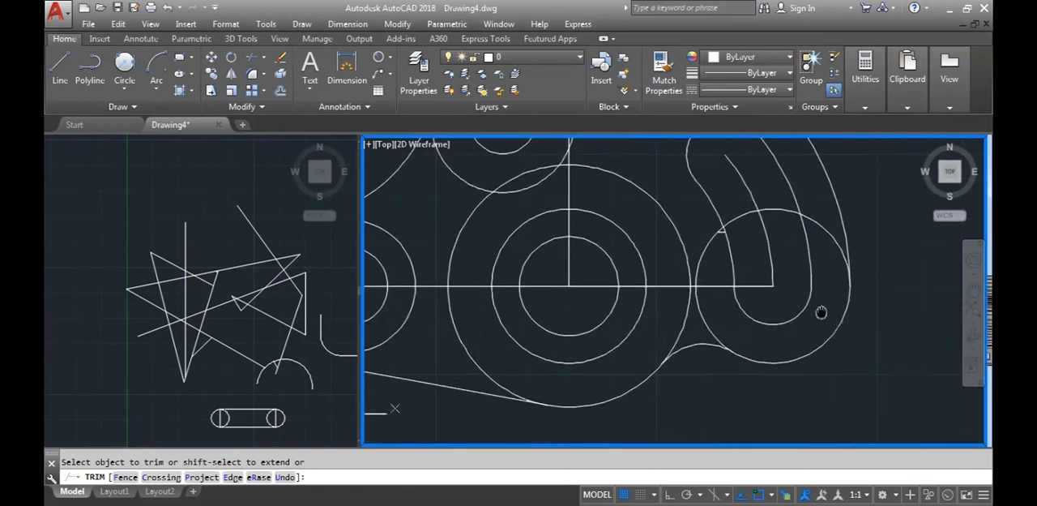
pyautogui.click(758, 212)
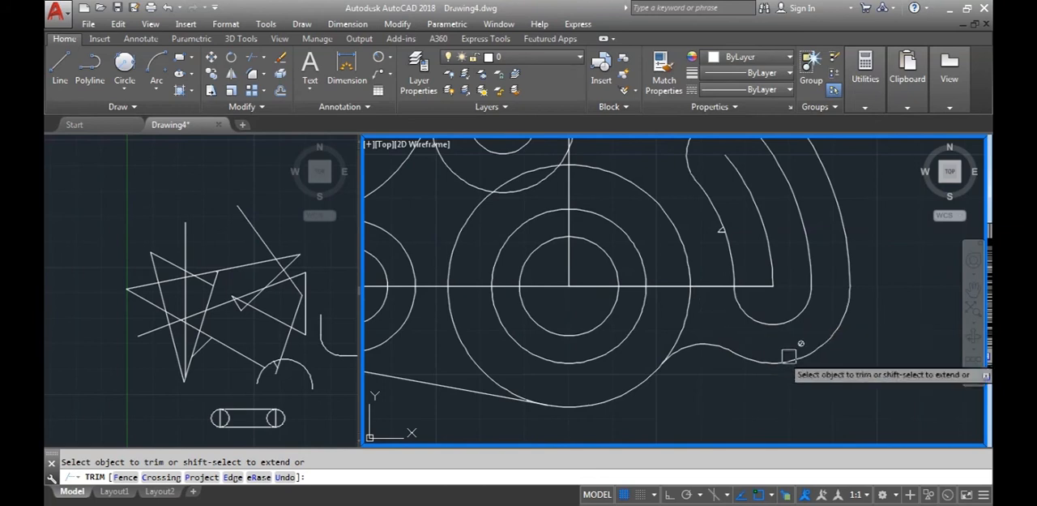
# Trim the outer circle around the central hole to its lower arc and the large tangent circle to the concave arc above the horizontal slot
pyautogui.scroll(-2, 708, 323)
pyautogui.click(548, 301)
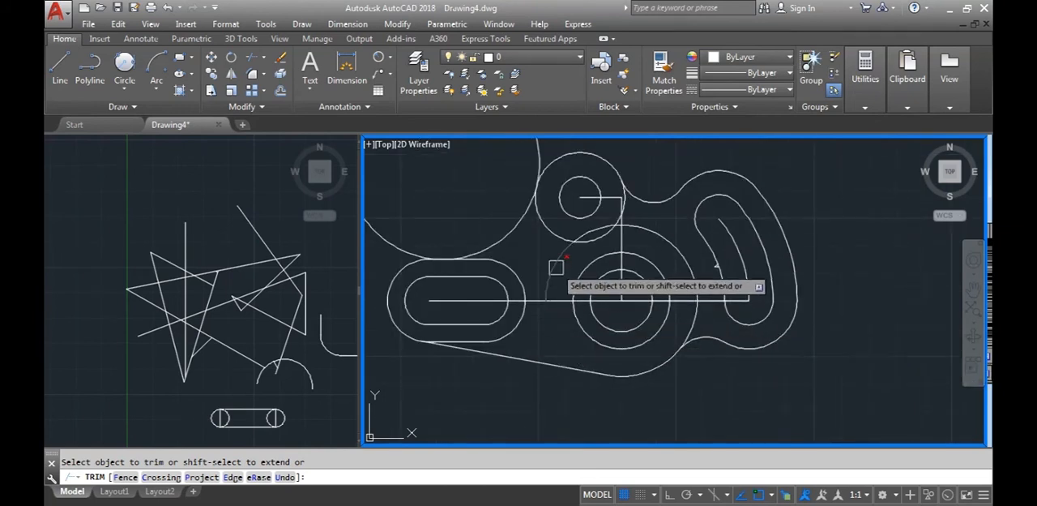
pyautogui.scroll(4, 596, 229)
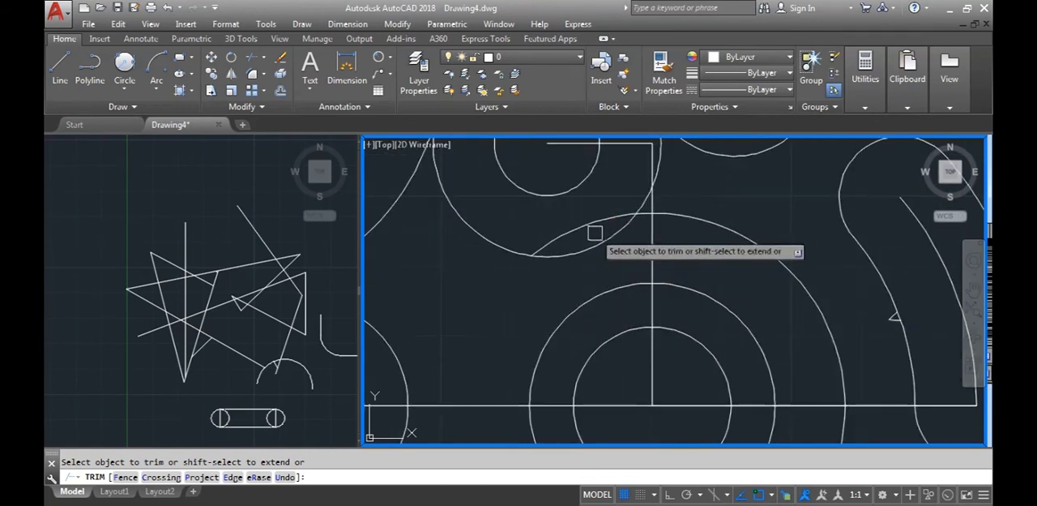
pyautogui.scroll(1, 648, 211)
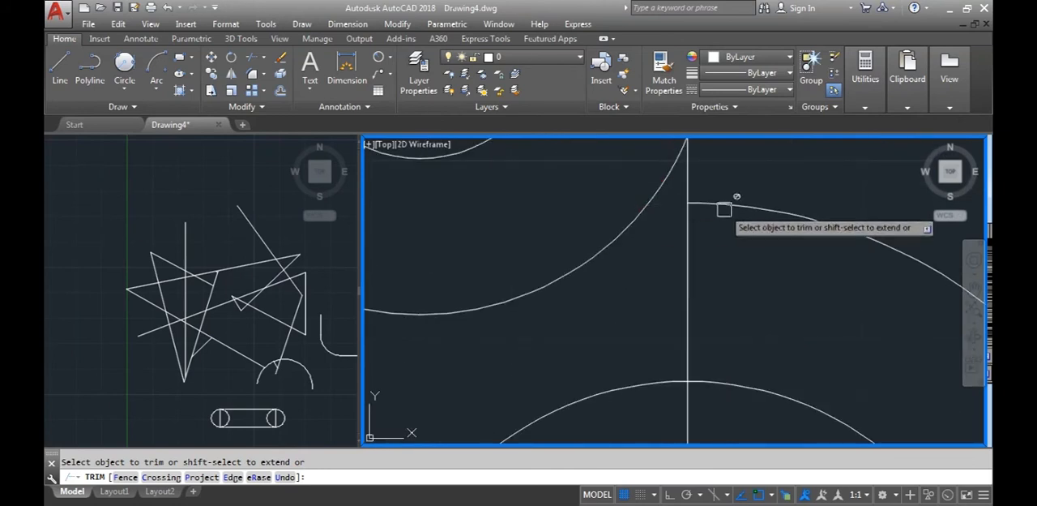
pyautogui.scroll(-3, 738, 235)
pyautogui.scroll(-2, 741, 277)
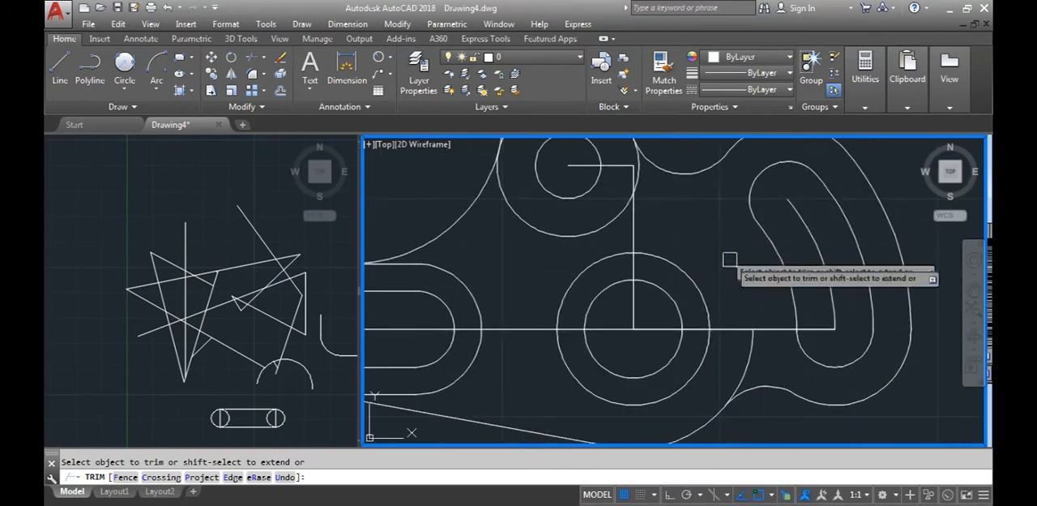
pyautogui.scroll(-2, 690, 347)
pyautogui.scroll(3, 539, 325)
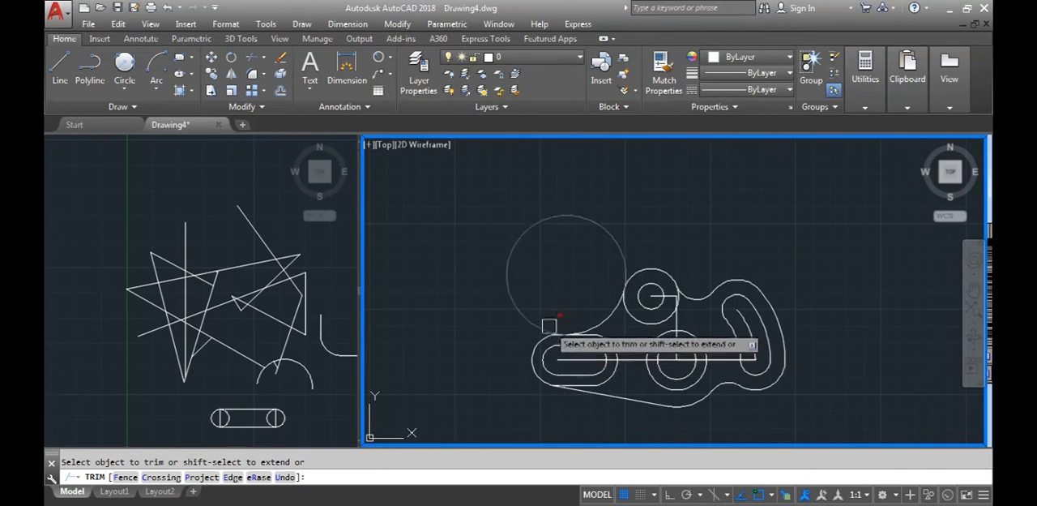
pyautogui.press('Escape')
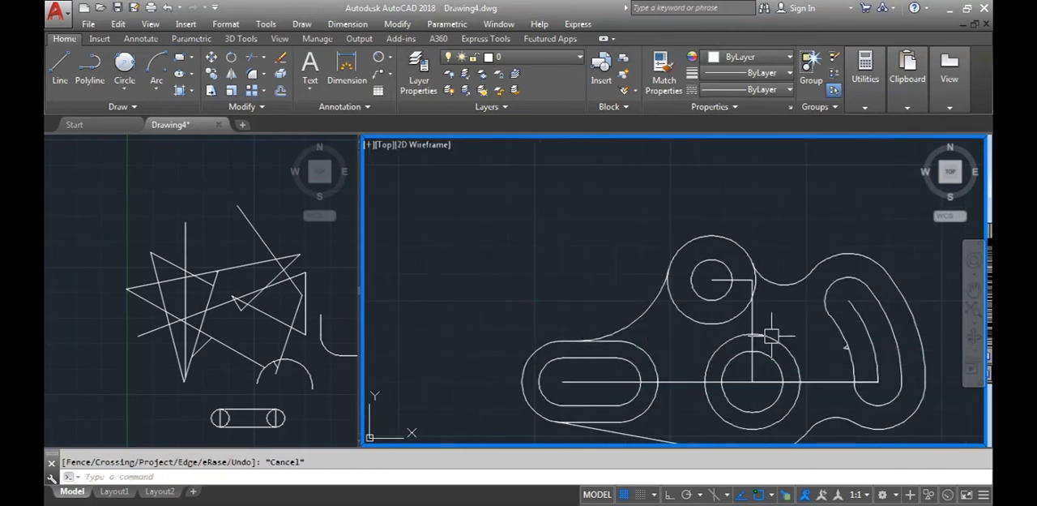
# Erase the vertical construction line, the short horizontal line at the small upper circle and the stray fragment beside the curved slot
pyautogui.press('Delete')
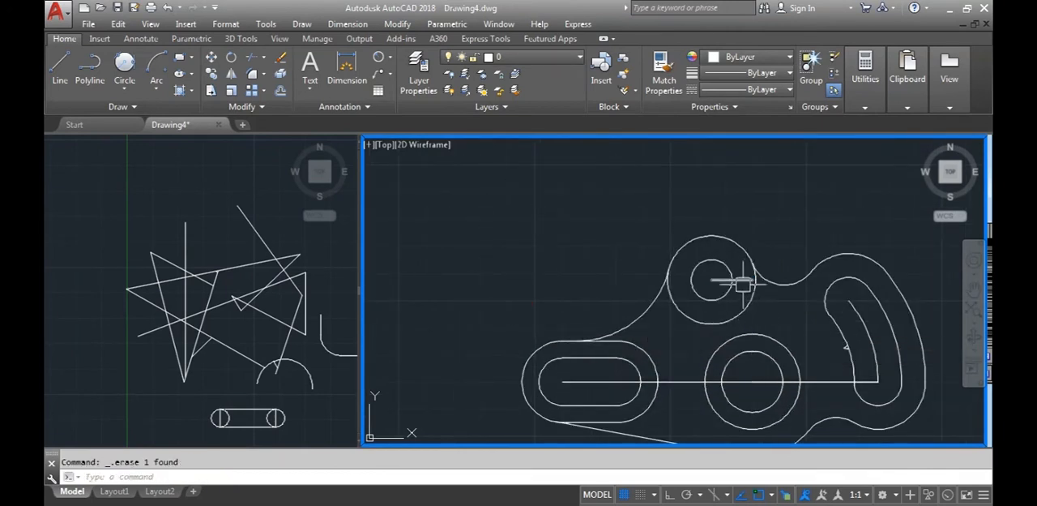
pyautogui.scroll(5, 781, 331)
pyautogui.click(577, 314)
pyautogui.click(680, 380)
pyautogui.press('Delete')
pyautogui.scroll(-5, 678, 382)
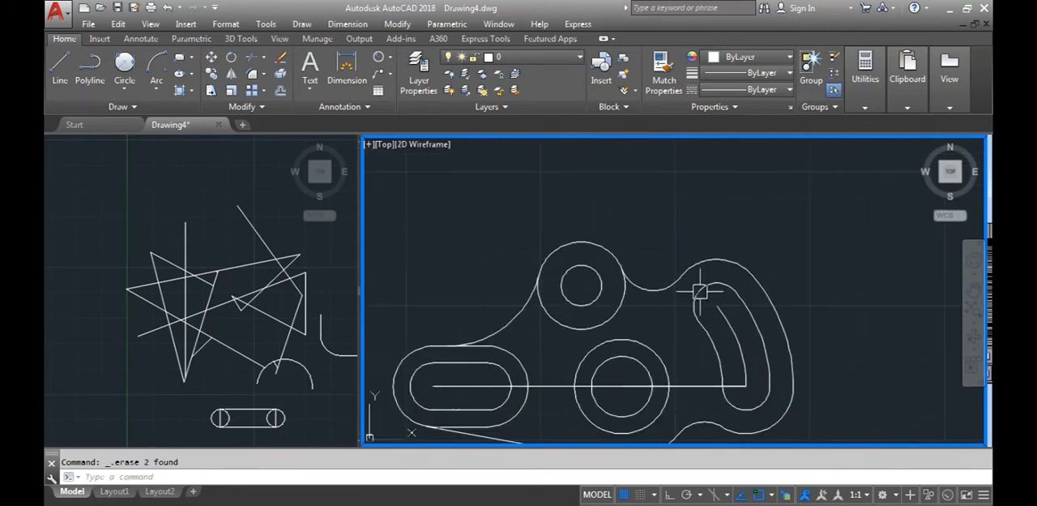
# Compare the trimmed outline with the centre lines of the D6 reference drawing in Windows Photo Viewer, and return to AutoCAD
pyautogui.moveTo(694, 252); pyautogui.dragTo(696, 248, button='middle')
pyautogui.moveTo(671, 308); pyautogui.dragTo(680, 309, button='middle')
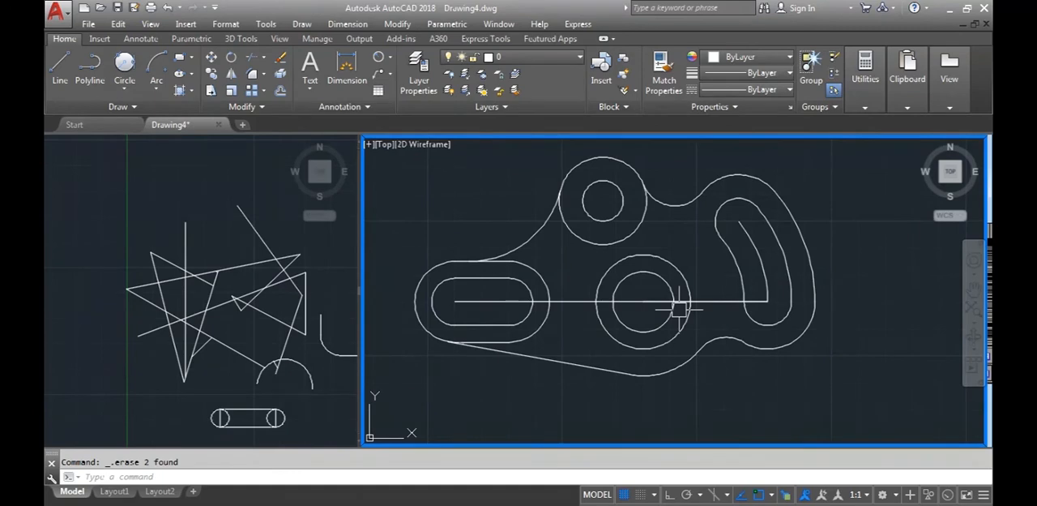
pyautogui.click(441, 475)
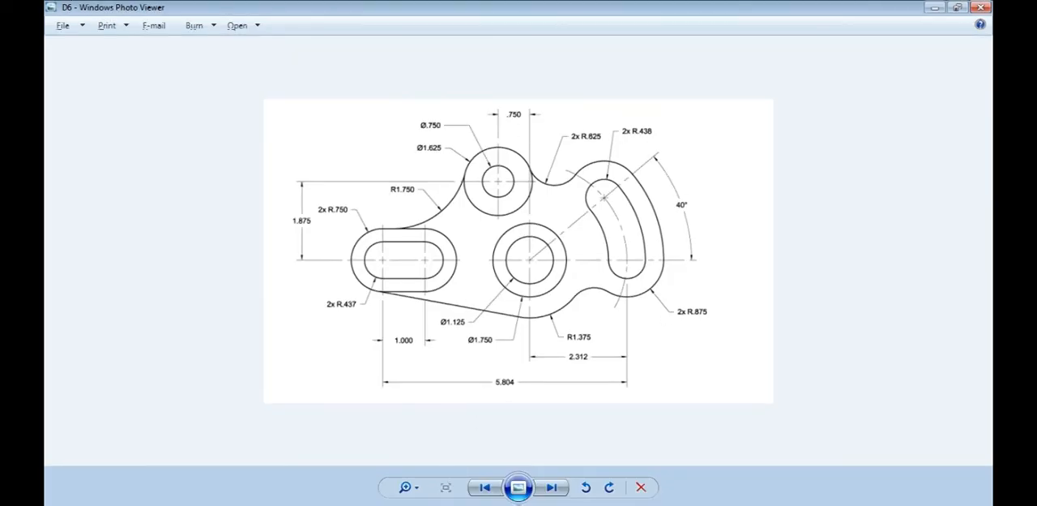
pyautogui.hotkey('alt', 'Tab')
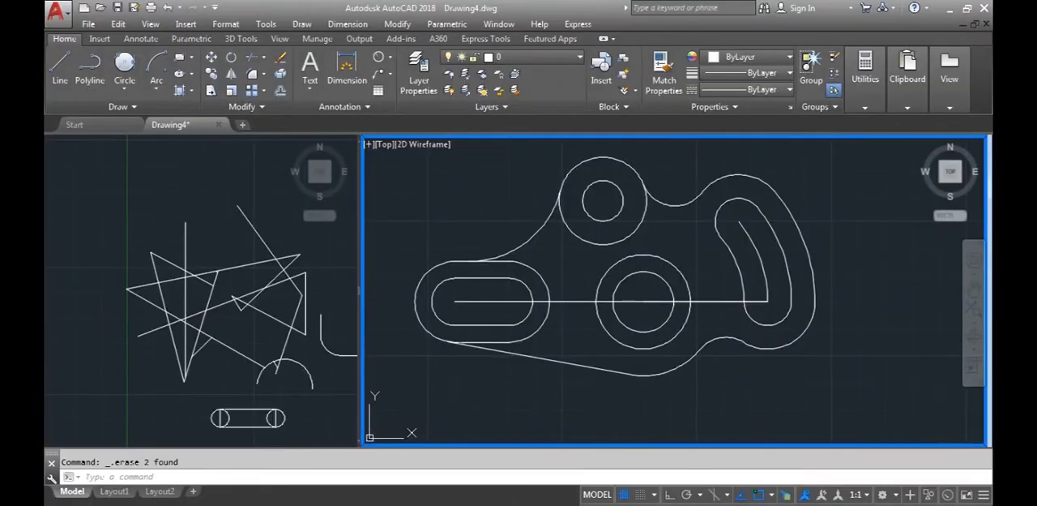
pyautogui.hotkey('alt', 'Tab')
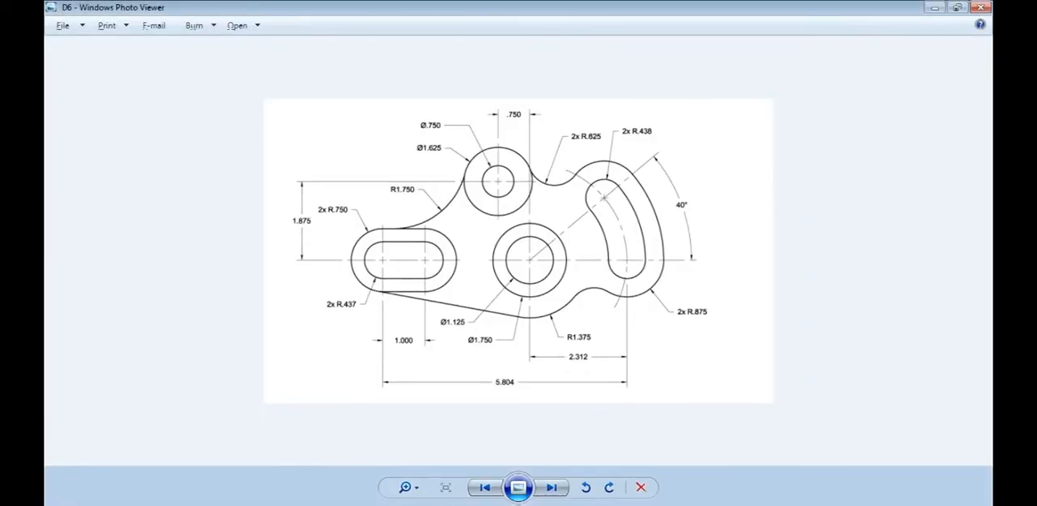
pyautogui.hotkey('alt', 'Tab')
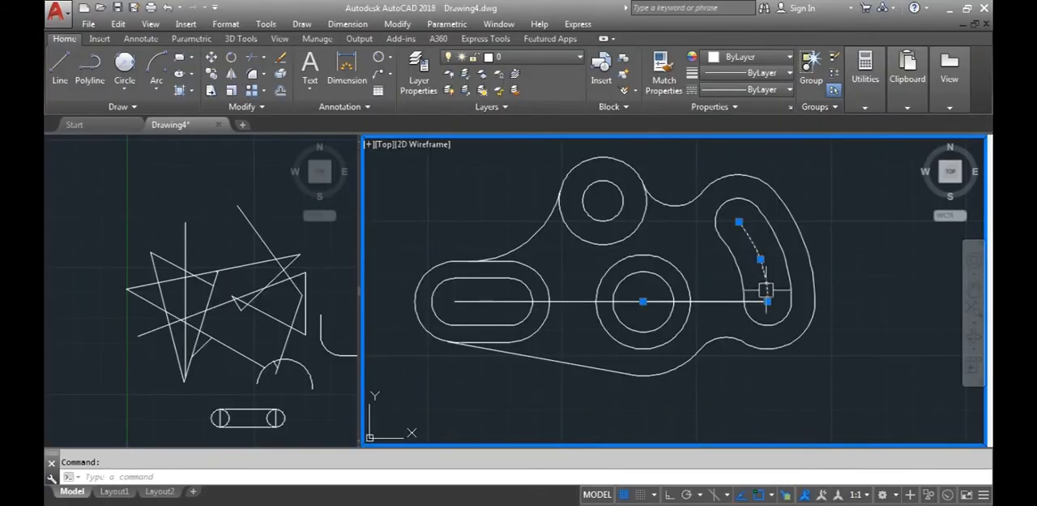
pyautogui.click(766, 301)
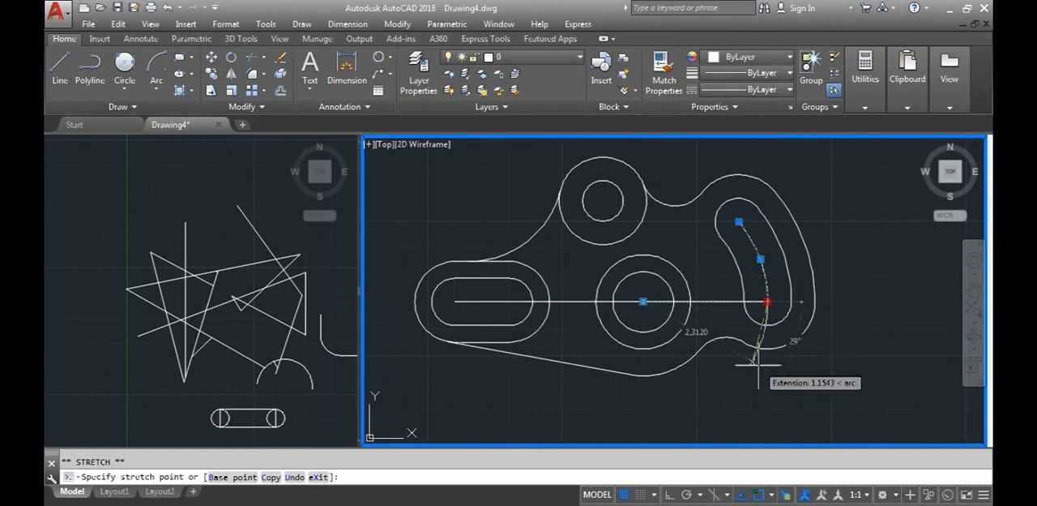
pyautogui.scroll(3, 762, 340)
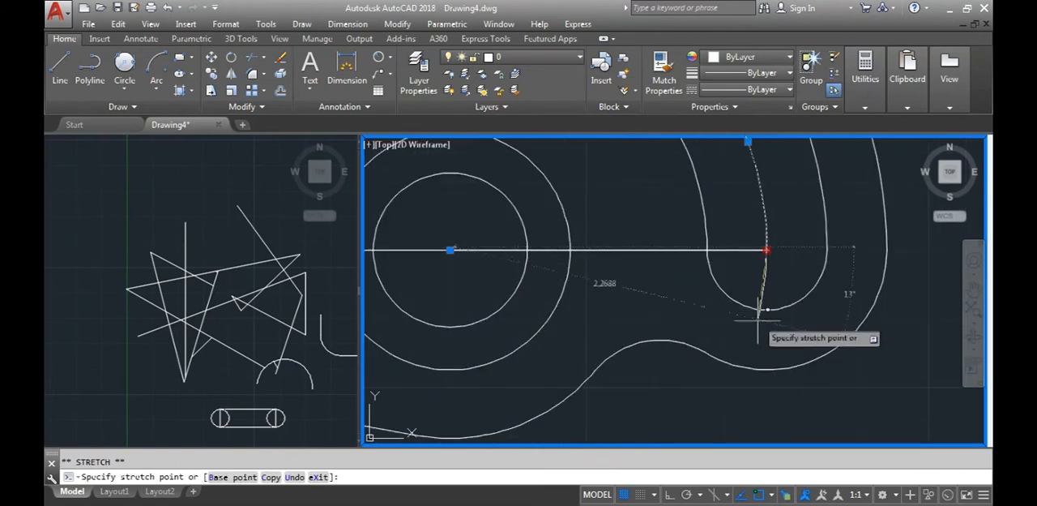
pyautogui.press('F8')
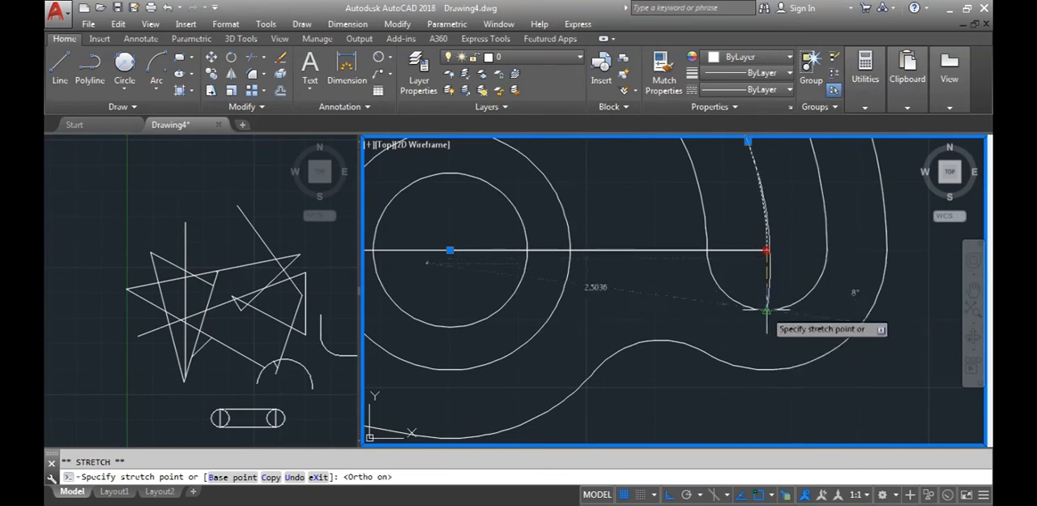
pyautogui.press('F8')
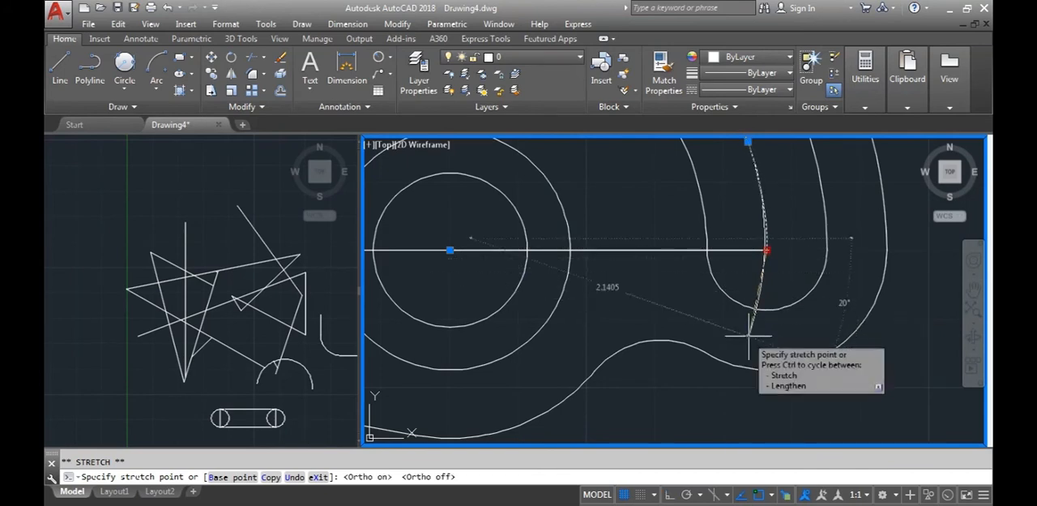
pyautogui.press('Escape')
# Stretch both ends of the curved slot's centre arc along its curvature to slightly beyond the slot's rounded ends
pyautogui.click(766, 250)
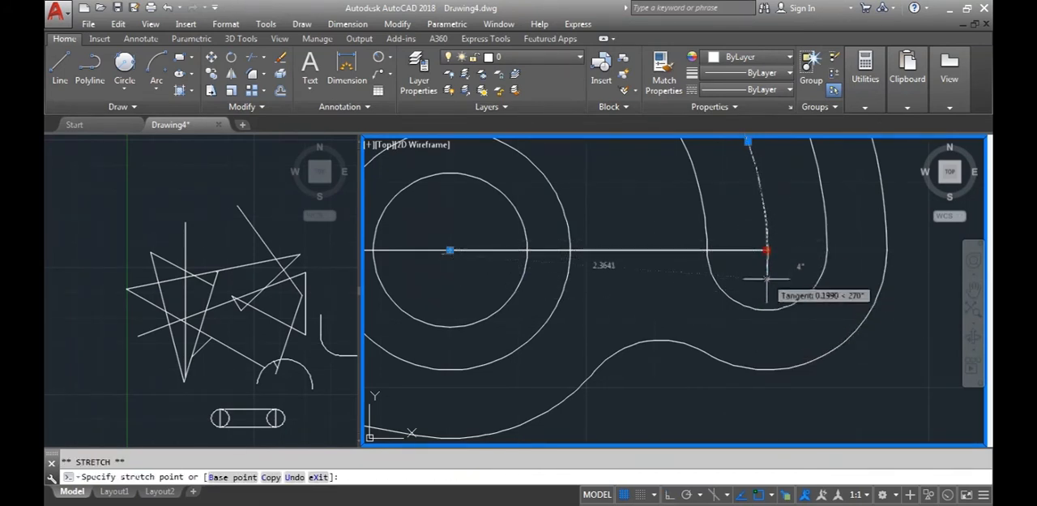
pyautogui.click(760, 317)
pyautogui.press('Escape')
pyautogui.scroll(-4, 780, 266)
pyautogui.moveTo(780, 266); pyautogui.dragTo(782, 378, button='middle')
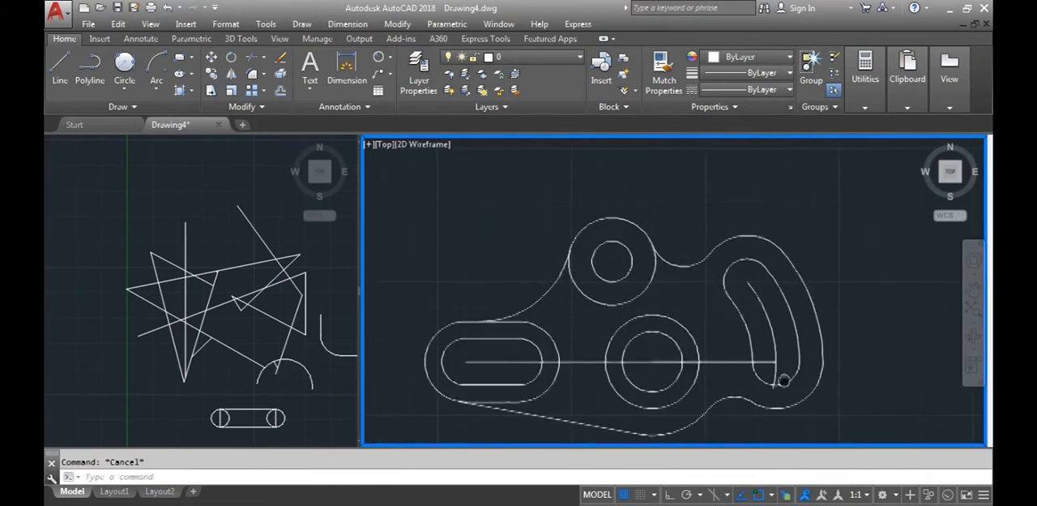
pyautogui.click(755, 294)
pyautogui.scroll(2, 748, 270)
pyautogui.click(745, 290)
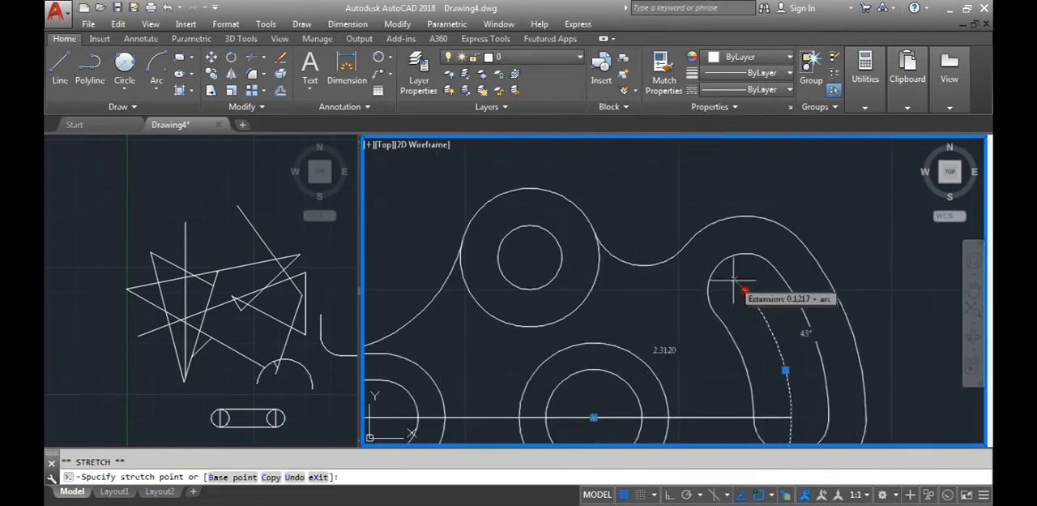
pyautogui.click(702, 253)
pyautogui.press('Escape')
pyautogui.scroll(-5, 738, 296)
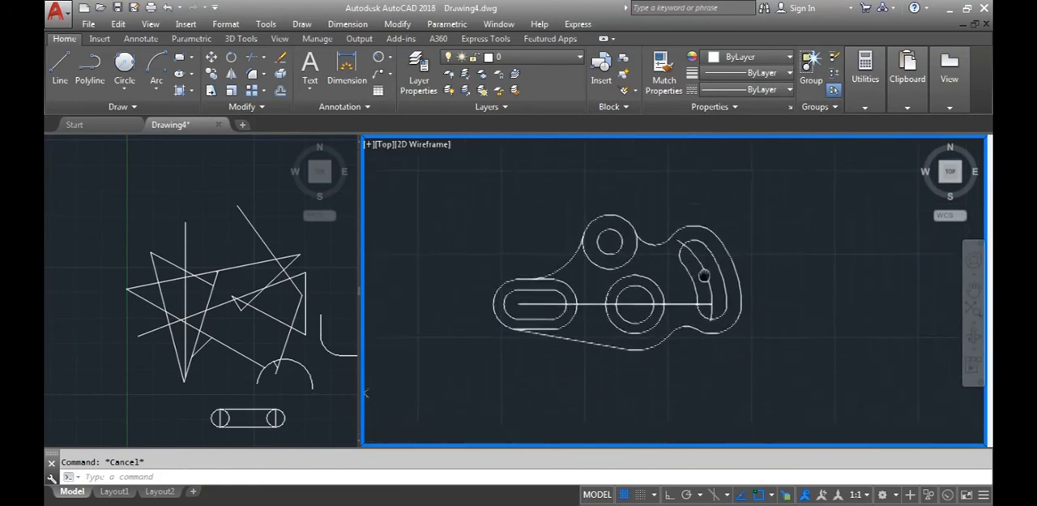
# Erase the duplicate line overlapping the horizontal construction line through the central hole
pyautogui.scroll(3, 679, 319)
pyautogui.click(667, 289)
pyautogui.press('Delete')
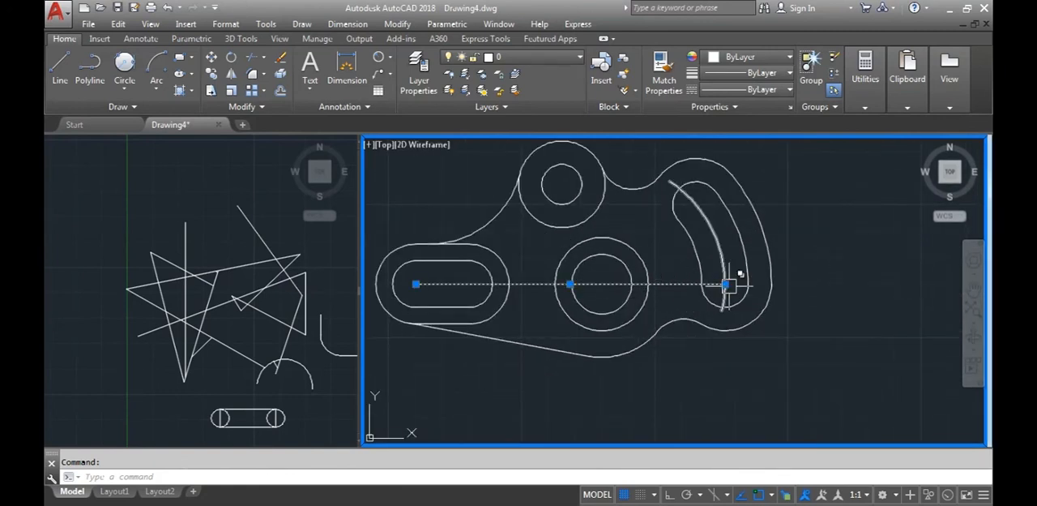
# Stretch both ends of the horizontal centre line beyond the part's outline, with Ortho on
pyautogui.click(725, 284)
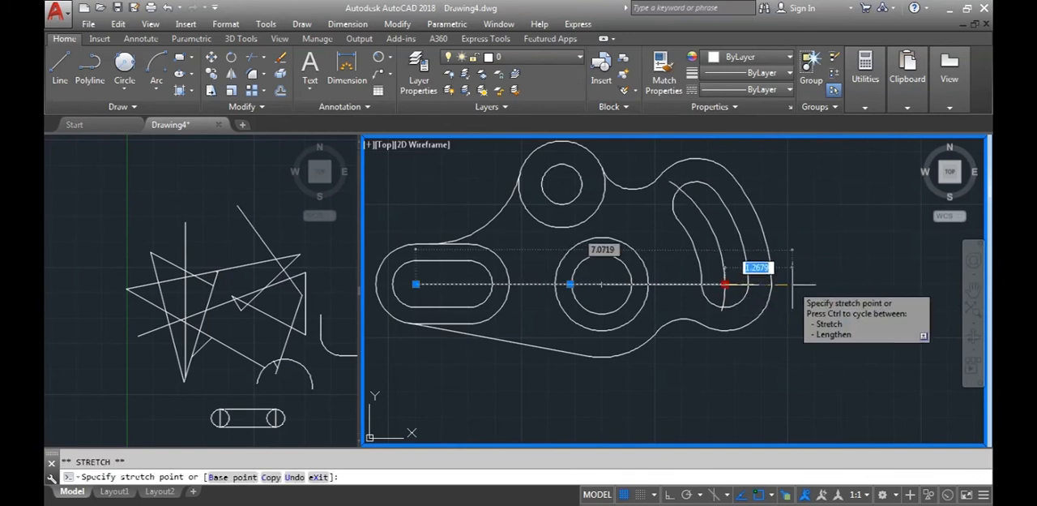
pyautogui.press('F8')
pyautogui.click(795, 284)
pyautogui.press('Escape')
pyautogui.moveTo(573, 310); pyautogui.dragTo(699, 317, button='middle')
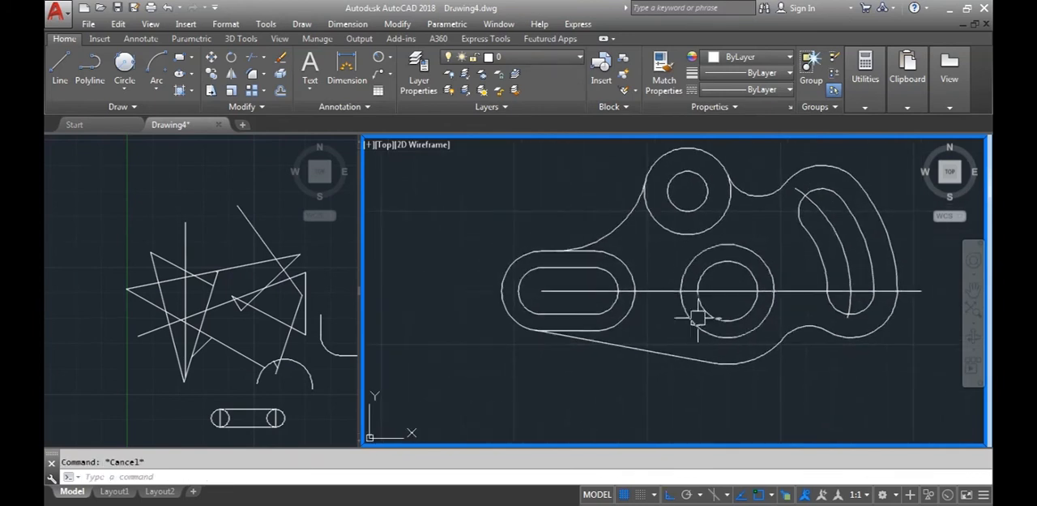
pyautogui.click(565, 293)
pyautogui.click(540, 290)
pyautogui.click(448, 290)
pyautogui.press('Escape')
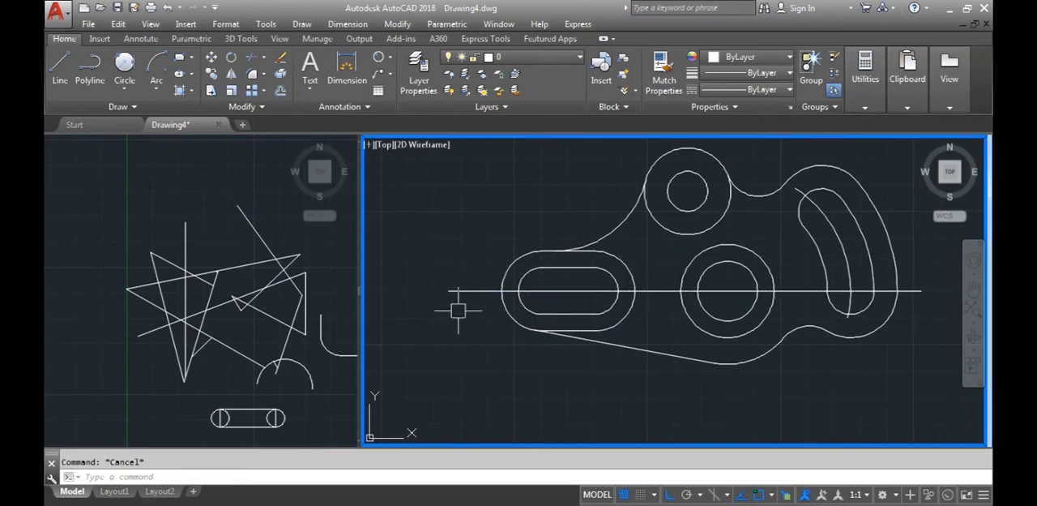
# Check the D6 reference drawing and draw a vertical centre line about 4.6 units long through the central hole's centre
pyautogui.hotkey('alt', 'Tab')
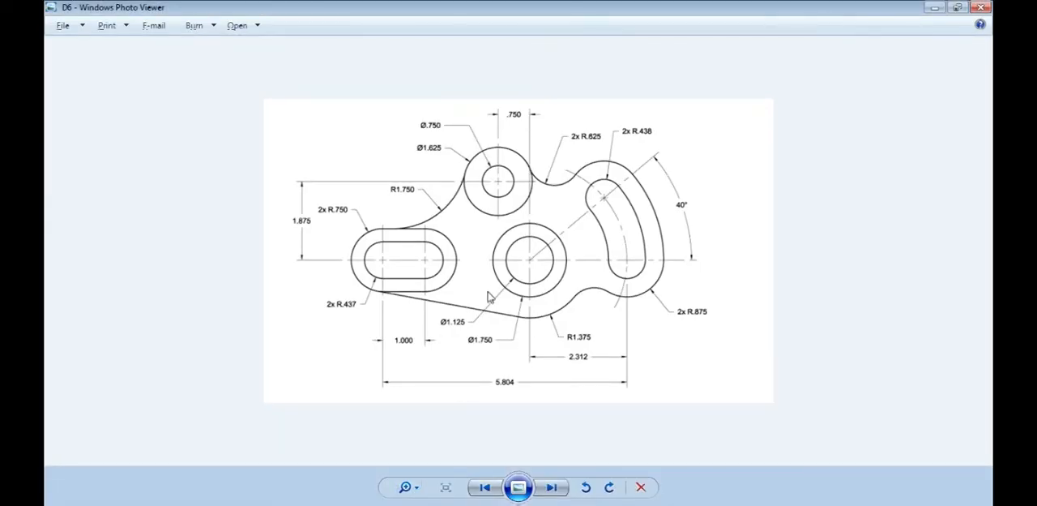
pyautogui.hotkey('alt', 'Tab')
pyautogui.moveTo(629, 380); pyautogui.dragTo(546, 404, button='middle')
pyautogui.click(59, 74)
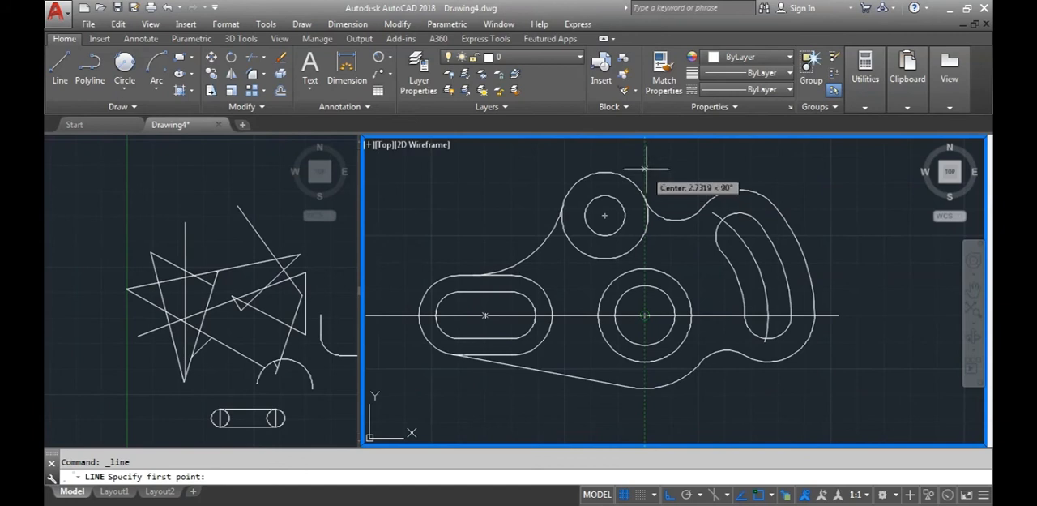
pyautogui.click(646, 167)
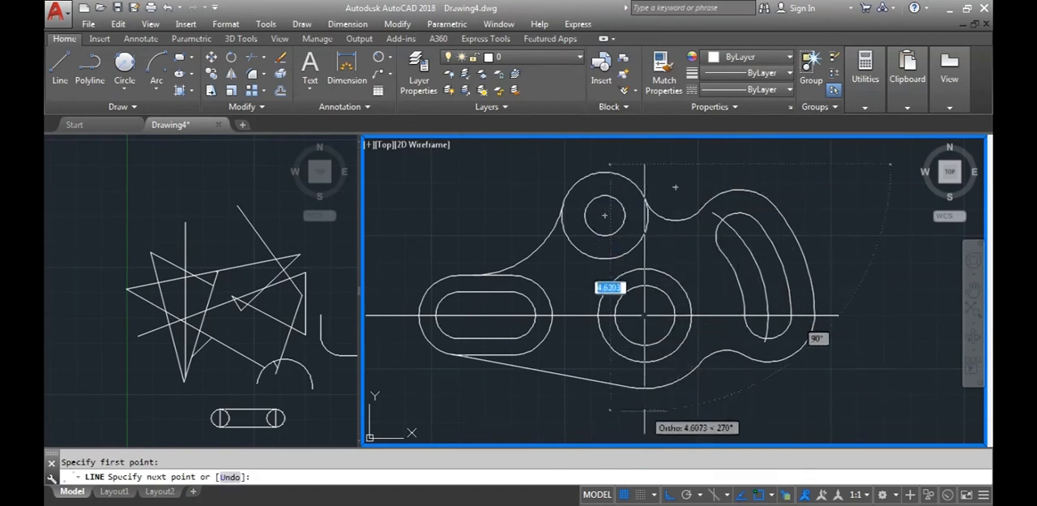
pyautogui.press('Escape')
# Draw a horizontal centre line about 3 units long and a shorter vertical one crossing at the small upper circle's centre
pyautogui.click(69, 72)
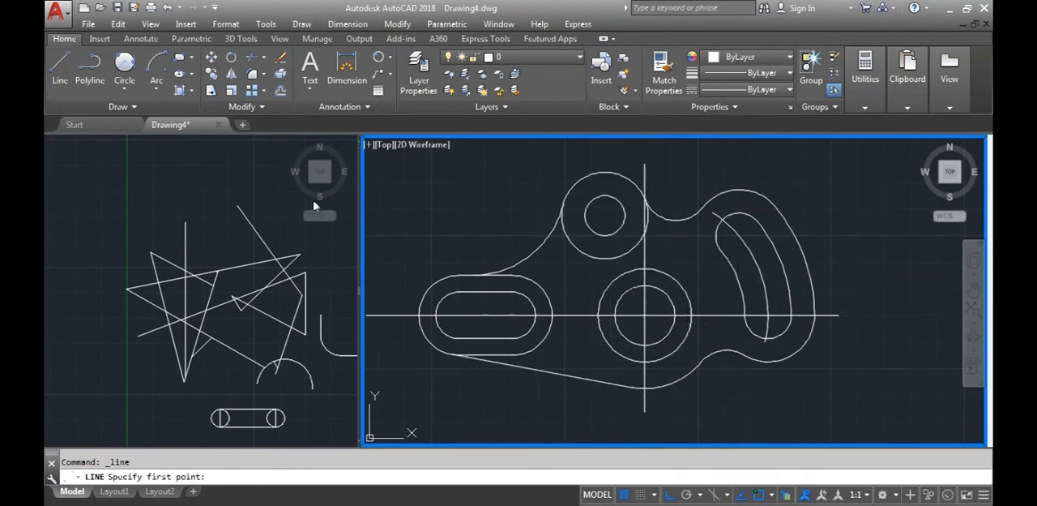
pyautogui.click(511, 216)
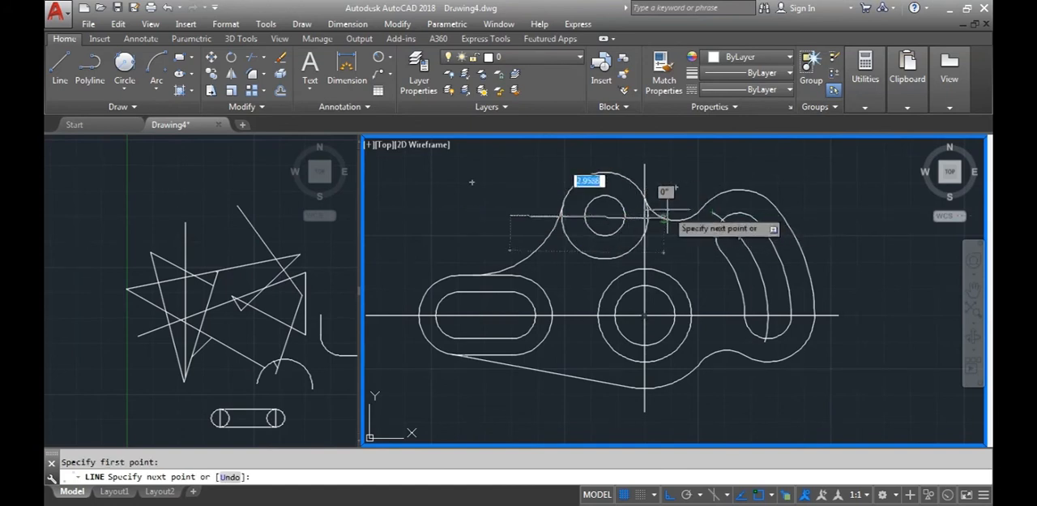
pyautogui.scroll(3, 667, 216)
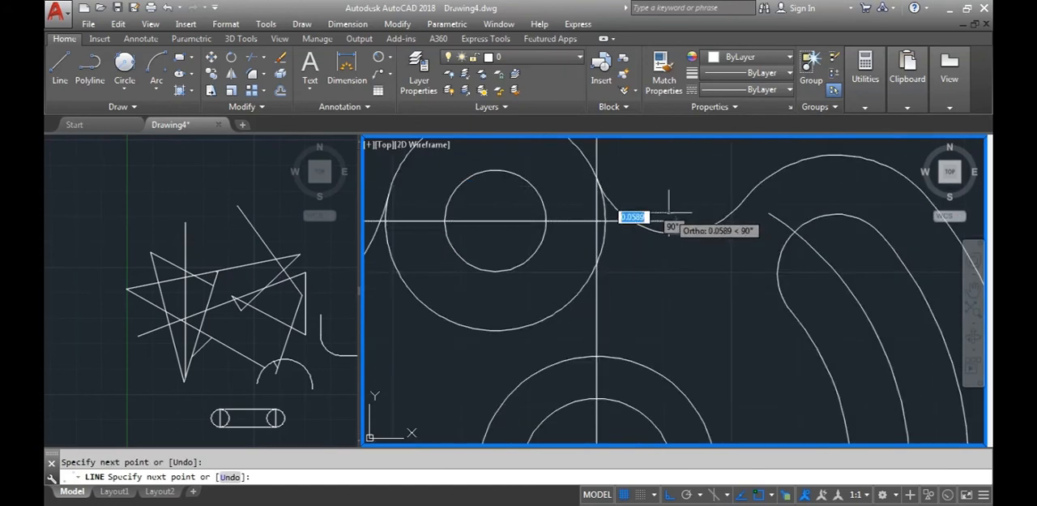
pyautogui.scroll(-3, 669, 216)
pyautogui.press('Escape')
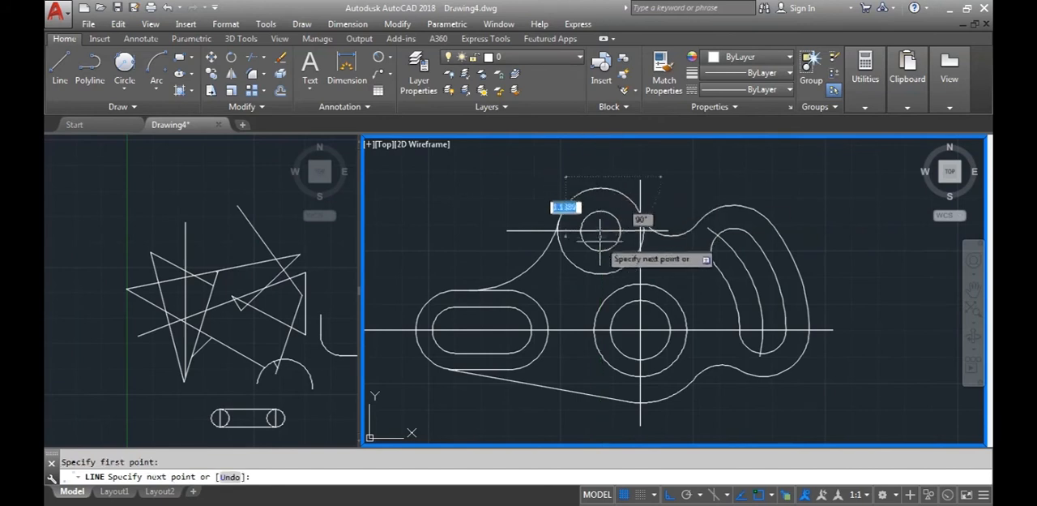
pyautogui.press('Escape')
# Compare the finished centre lines with the D6 reference drawing in Windows Photo Viewer, and return to AutoCAD
pyautogui.scroll(-2, 642, 314)
pyautogui.scroll(2, 676, 328)
pyautogui.moveTo(662, 318); pyautogui.dragTo(691, 328, button='middle')
pyautogui.scroll(-2, 692, 327)
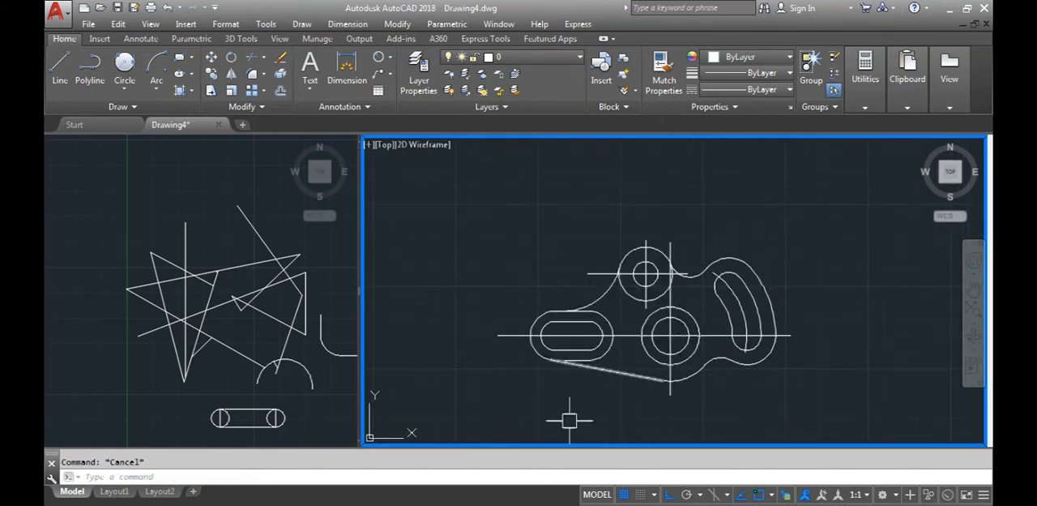
pyautogui.click(506, 504)
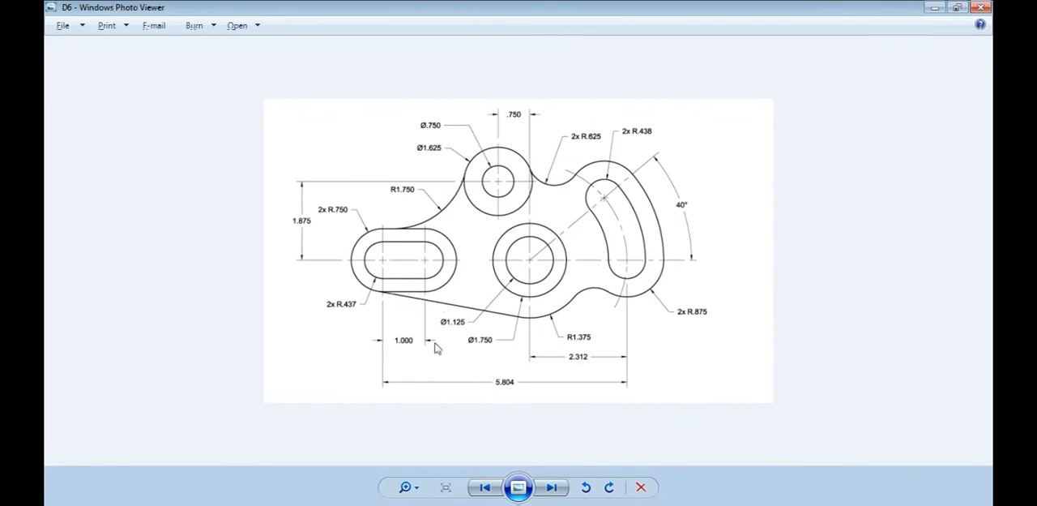
pyautogui.hotkey('alt', 'Tab')
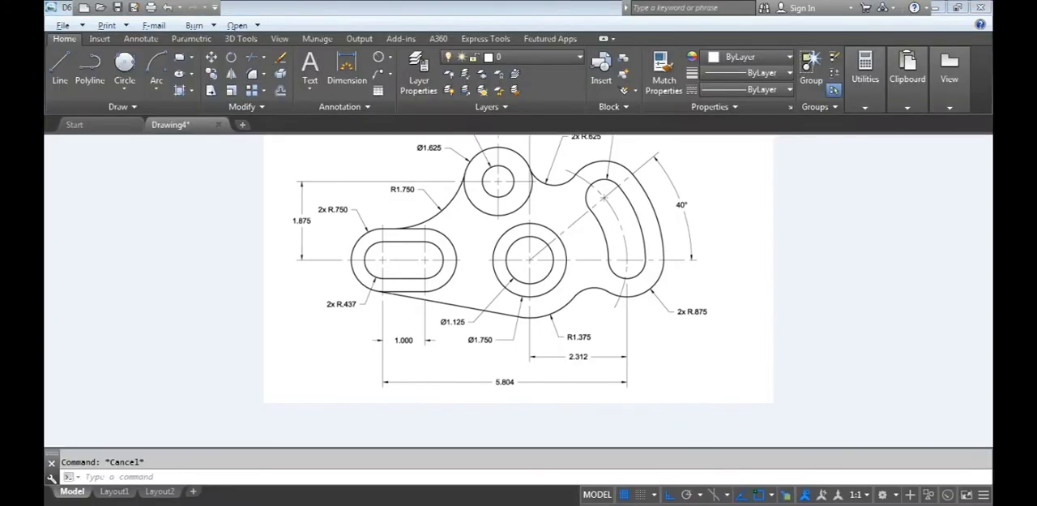
# Load the CENTER linetype from acad.lin into the drawing's linetypes
pyautogui.scroll(3, 674, 343)
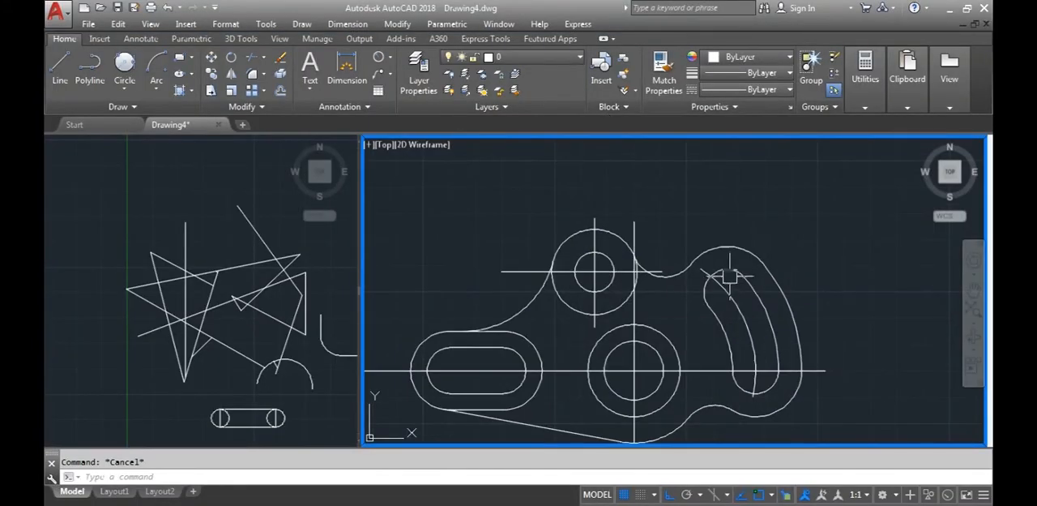
pyautogui.scroll(-1, 641, 254)
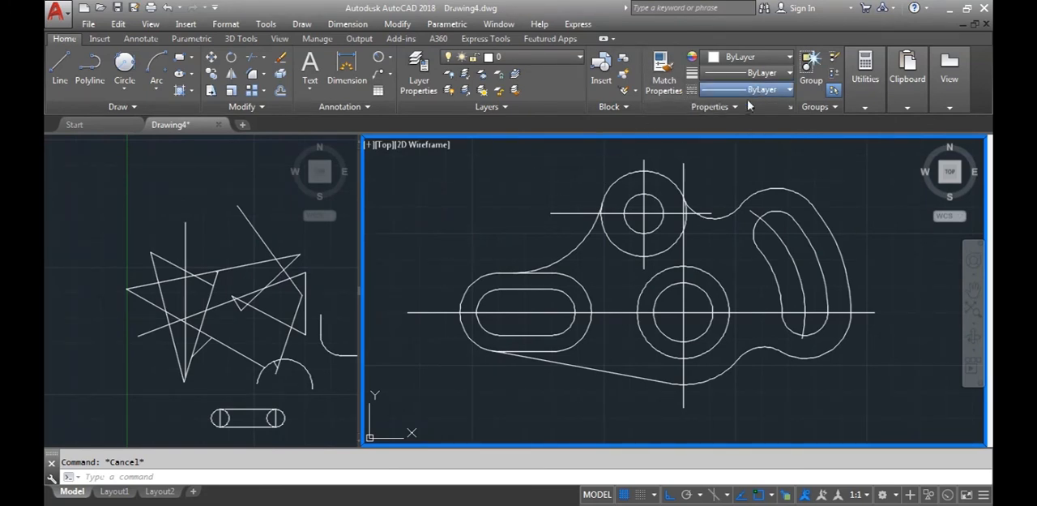
pyautogui.click(617, 145)
pyautogui.moveTo(651, 229); pyautogui.dragTo(650, 268)
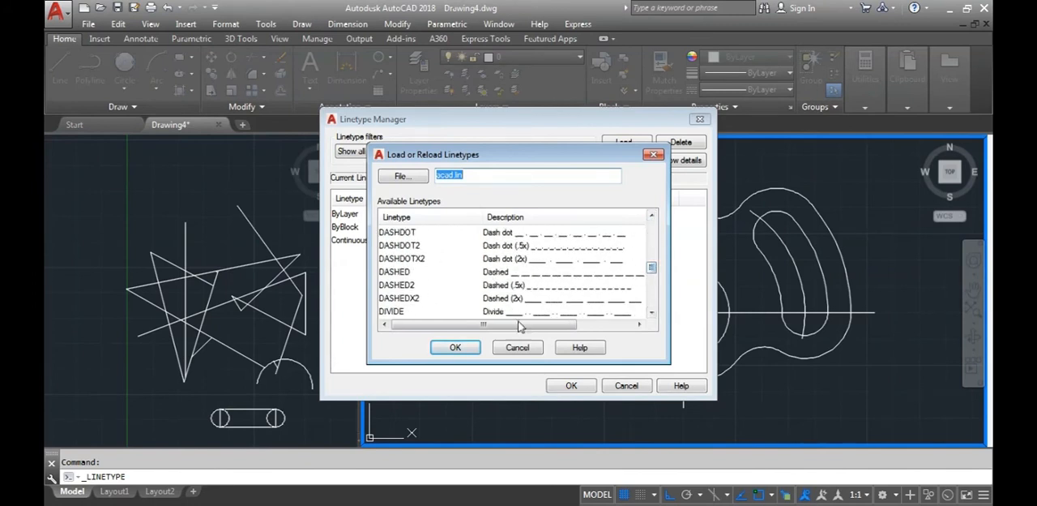
pyautogui.click(650, 216)
pyautogui.click(650, 215)
pyautogui.click(651, 216)
pyautogui.click(486, 261)
pyautogui.click(455, 347)
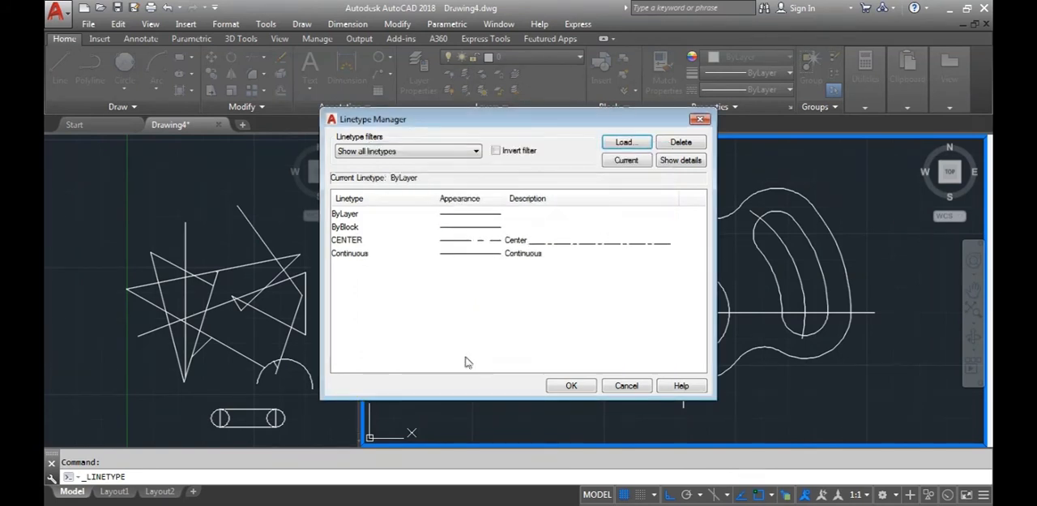
pyautogui.click(571, 386)
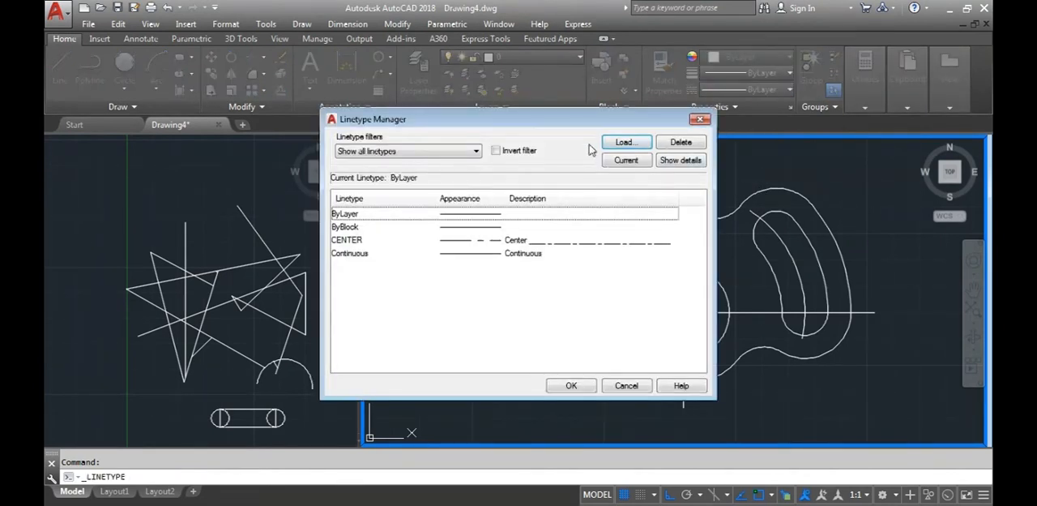
pyautogui.click(624, 143)
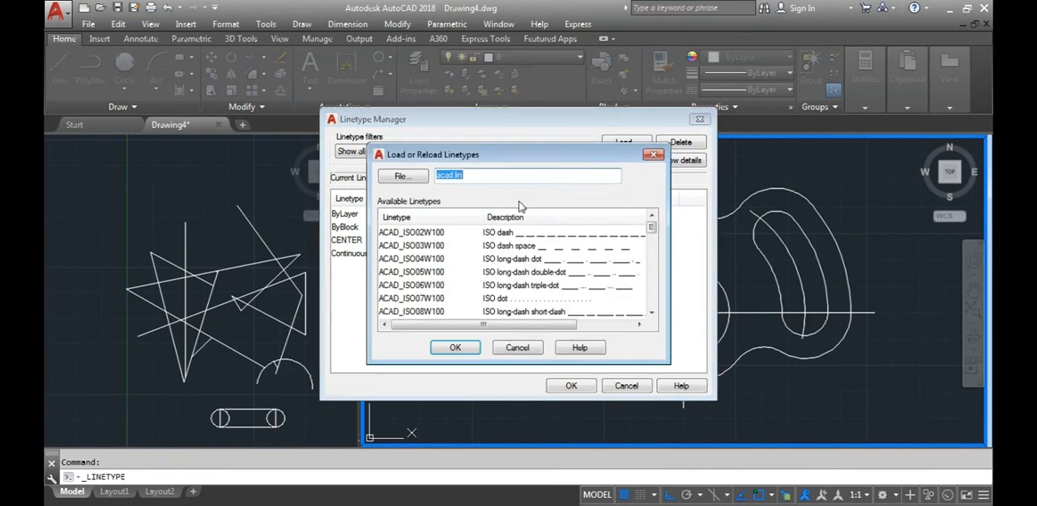
pyautogui.click(651, 313)
pyautogui.click(650, 313)
pyautogui.click(652, 313)
pyautogui.click(651, 313)
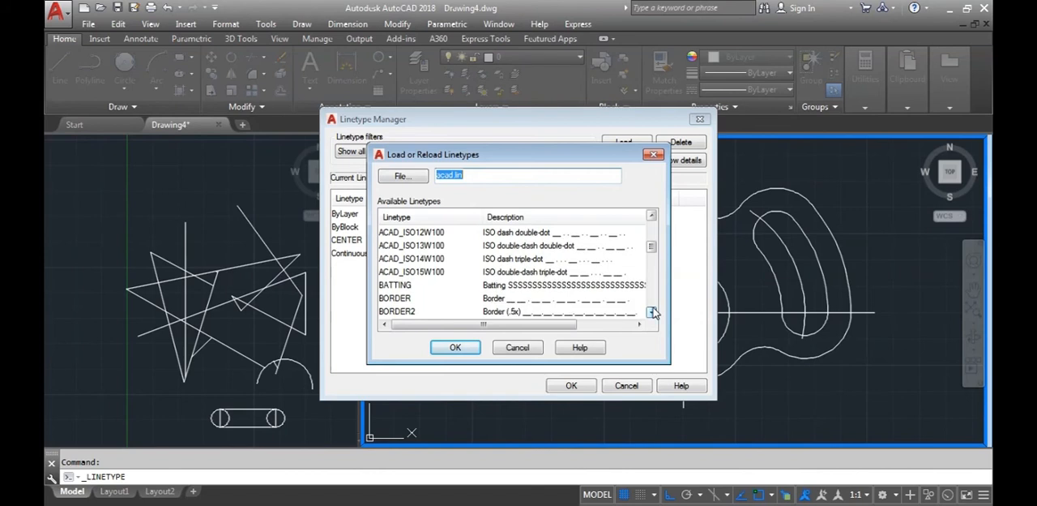
pyautogui.click(651, 313)
pyautogui.click(652, 312)
pyautogui.click(499, 289)
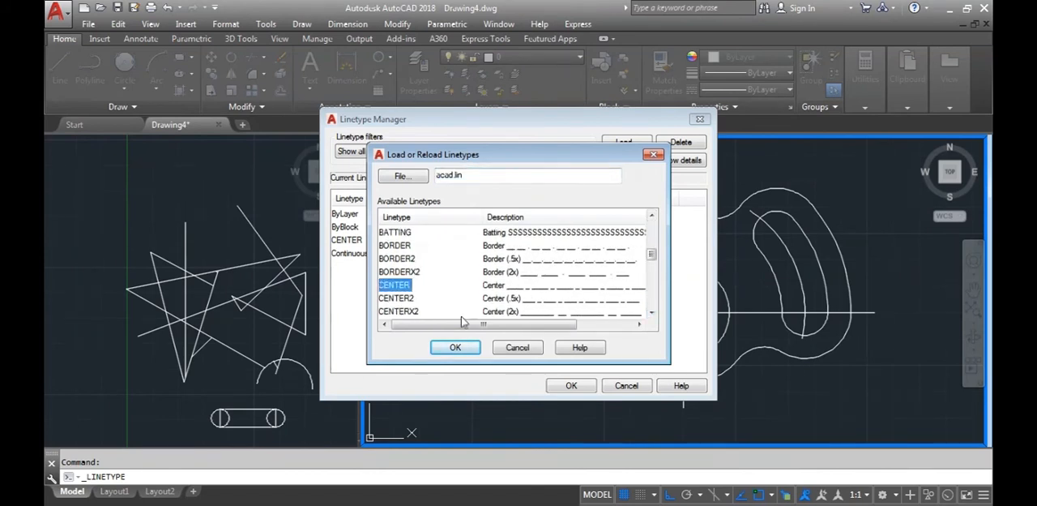
pyautogui.click(510, 350)
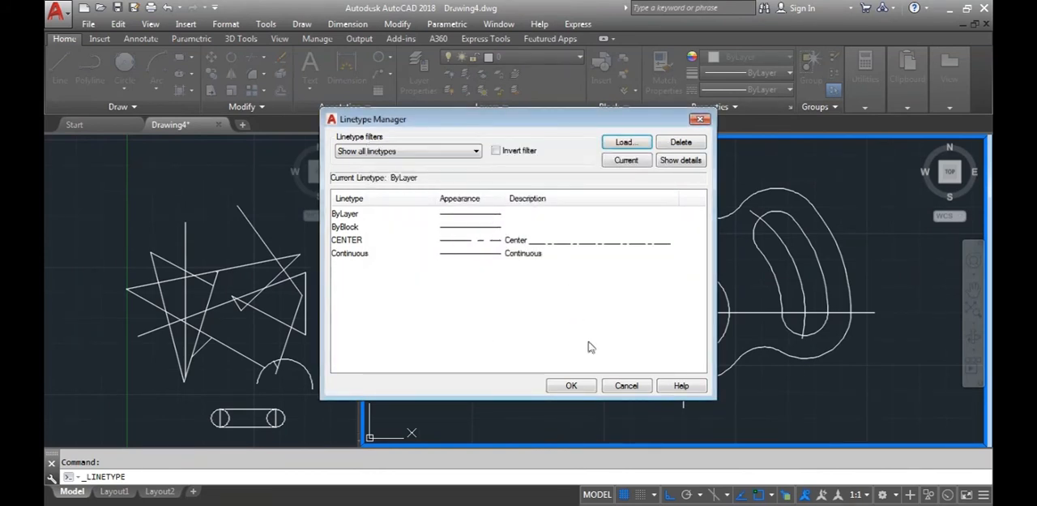
pyautogui.click(570, 385)
# Assign the CENTER linetype to all horizontal and vertical centre lines and to the curved slot's centre arc
pyautogui.click(761, 313)
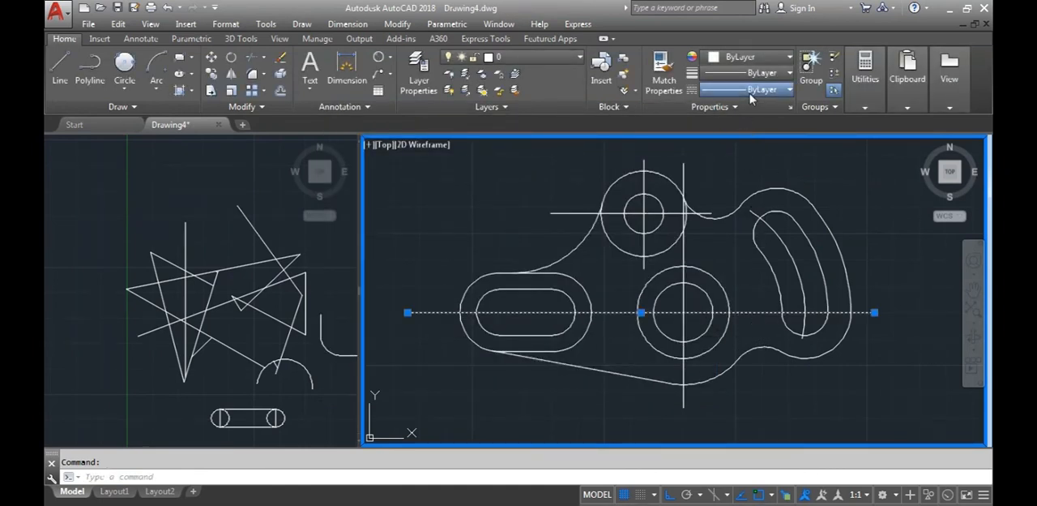
pyautogui.click(682, 378)
pyautogui.click(790, 259)
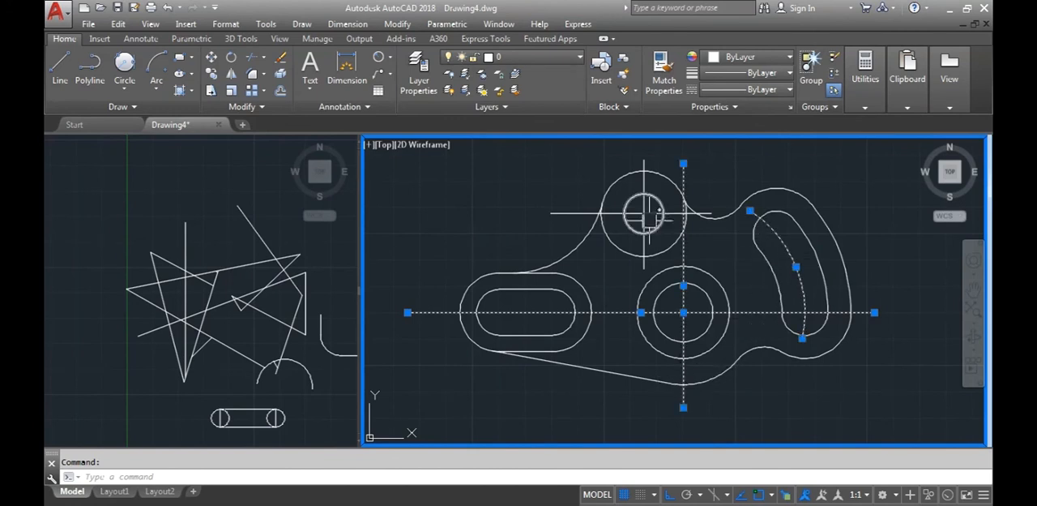
pyautogui.scroll(4, 646, 213)
pyautogui.click(646, 212)
pyautogui.click(657, 225)
pyautogui.scroll(-4, 660, 243)
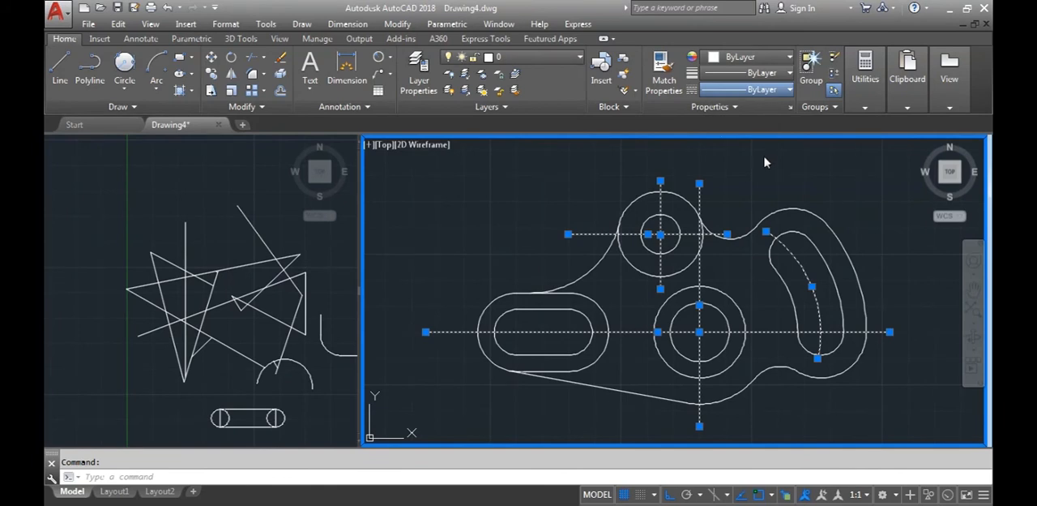
pyautogui.press('Escape')
pyautogui.scroll(2, 726, 284)
pyautogui.scroll(-4, 689, 303)
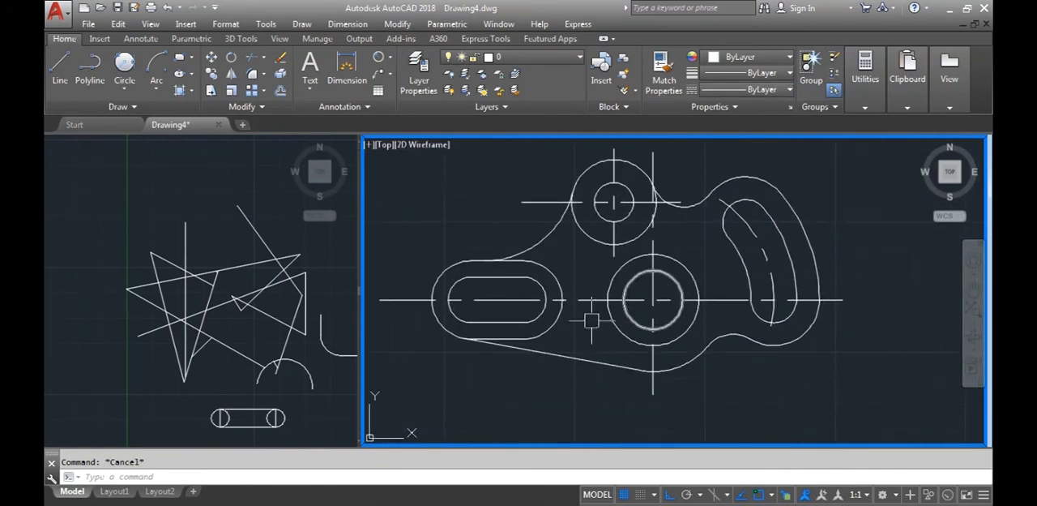
# Set the global linetype scale factor to .5 with LTSCALE
pyautogui.moveTo(598, 332); pyautogui.dragTo(609, 334, button='middle')
pyautogui.write('LTS')
pyautogui.press('Return')
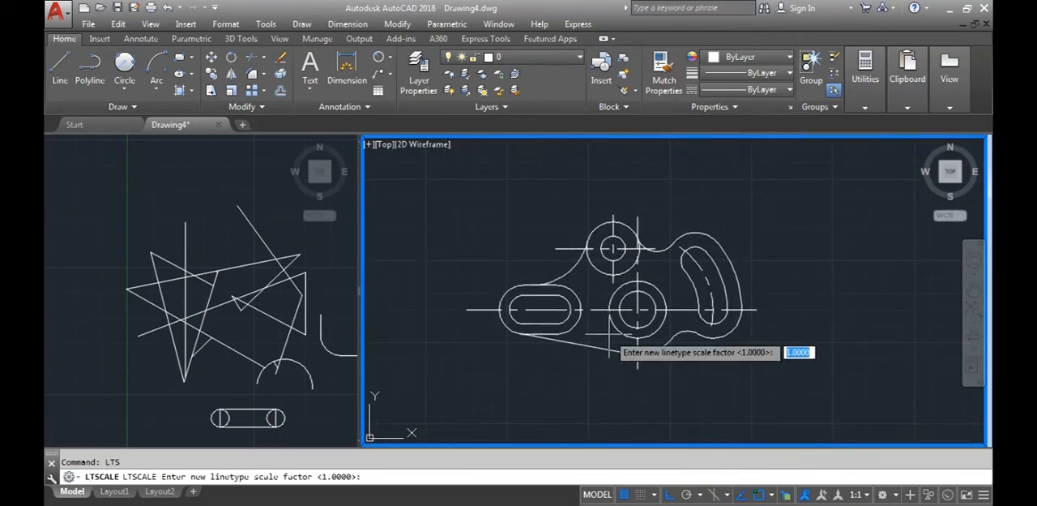
pyautogui.write('.5')
pyautogui.press('Return')
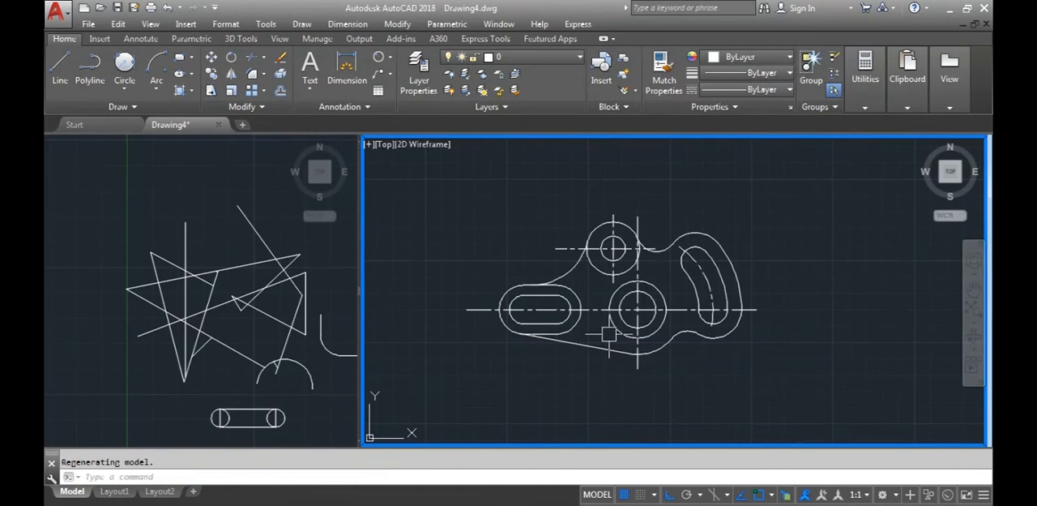
pyautogui.scroll(2, 640, 336)
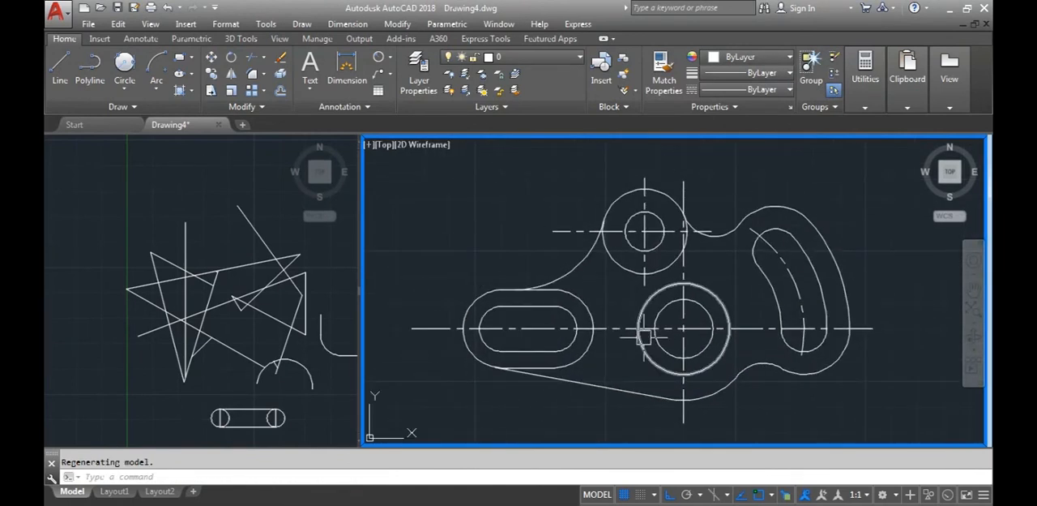
pyautogui.scroll(-2, 497, 345)
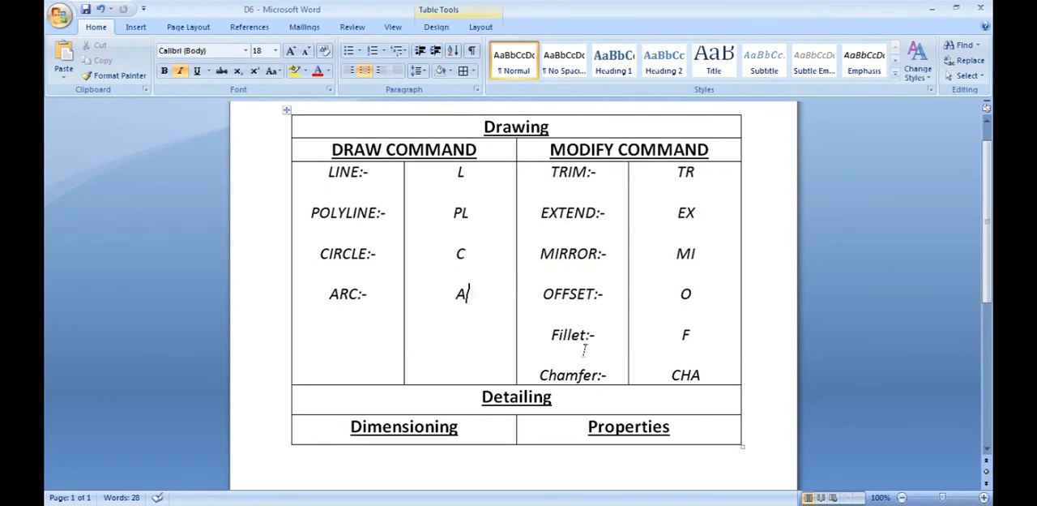
# Check the MIRROR entry in the D6 command table in Microsoft Word and return to AutoCAD
pyautogui.moveTo(528, 253); pyautogui.dragTo(549, 276)
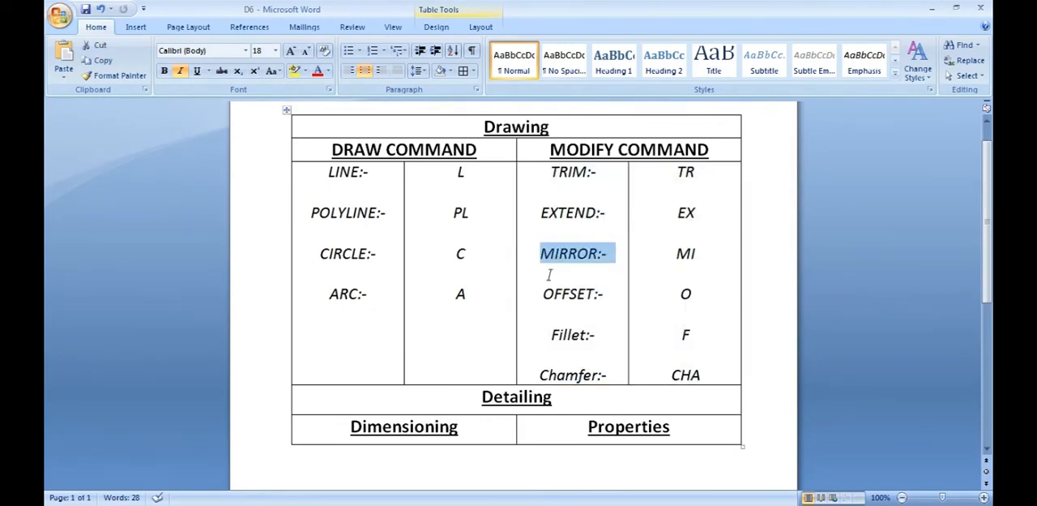
pyautogui.click(490, 460)
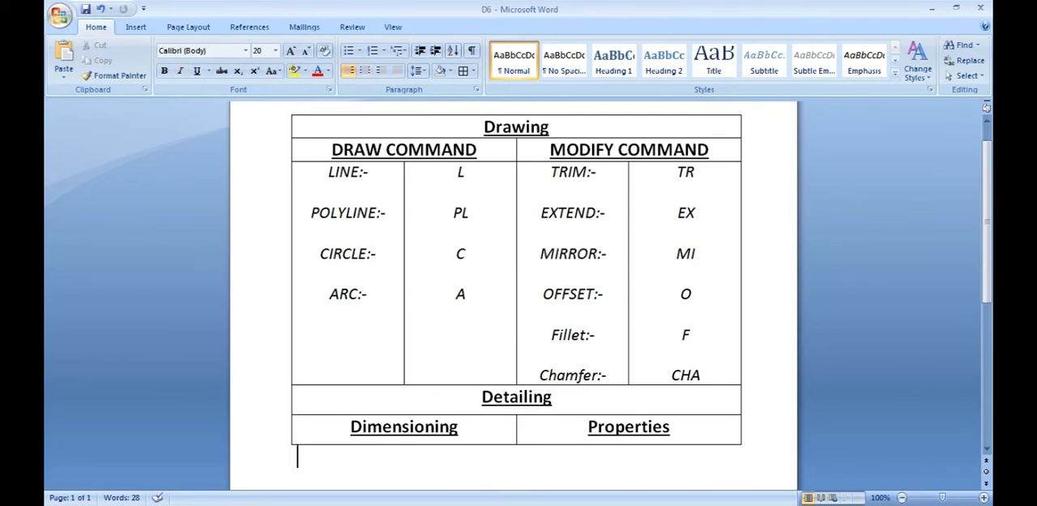
pyautogui.click(397, 504)
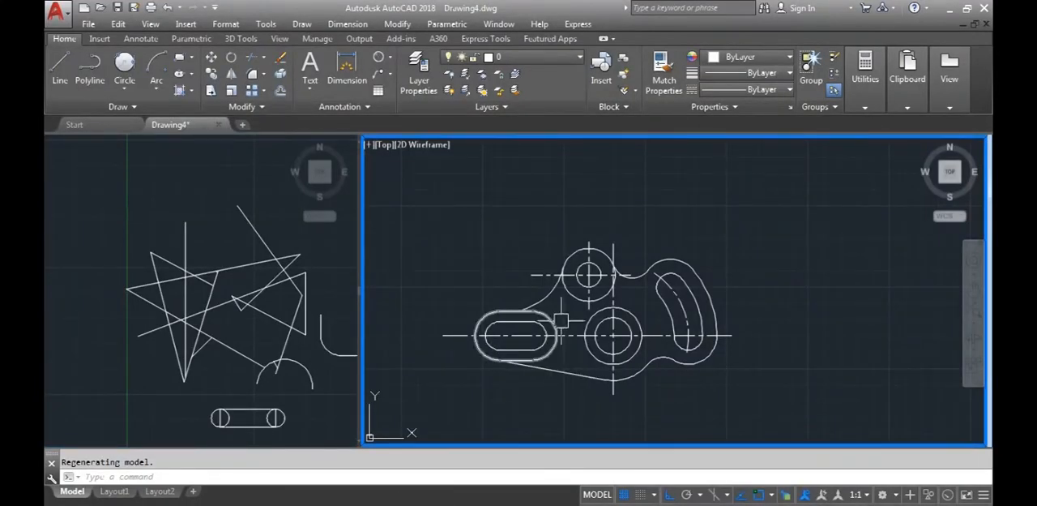
# Draw a vertical mirror axis just outside the curved-slot side of the part, slightly taller than the part
pyautogui.scroll(2, 598, 340)
pyautogui.scroll(-2, 429, 326)
pyautogui.moveTo(431, 326)
pyautogui.mouseDown(button='middle')
pyautogui.moveTo(504, 315)
pyautogui.moveTo(496, 309)
pyautogui.mouseUp(button='middle')
pyautogui.moveTo(641, 290); pyautogui.dragTo(649, 314, button='middle')
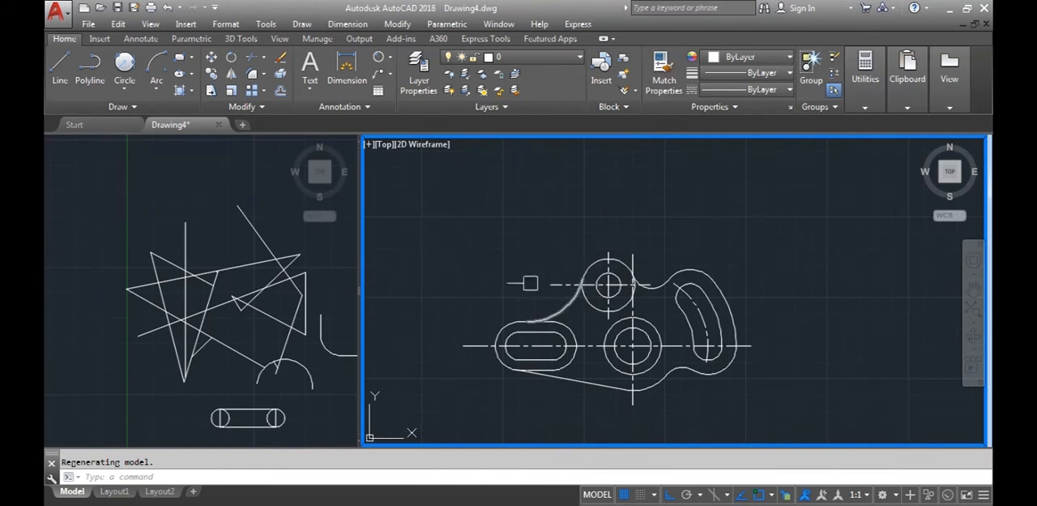
pyautogui.click(60, 68)
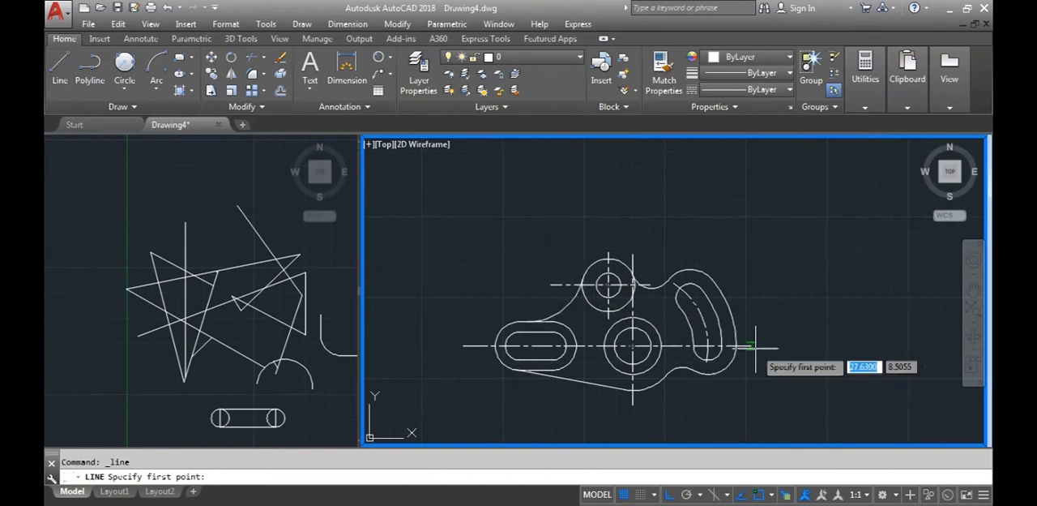
pyautogui.click(764, 237)
pyautogui.click(765, 415)
pyautogui.press('Return')
pyautogui.press('Return')
pyautogui.moveTo(796, 399); pyautogui.dragTo(765, 381, button='middle')
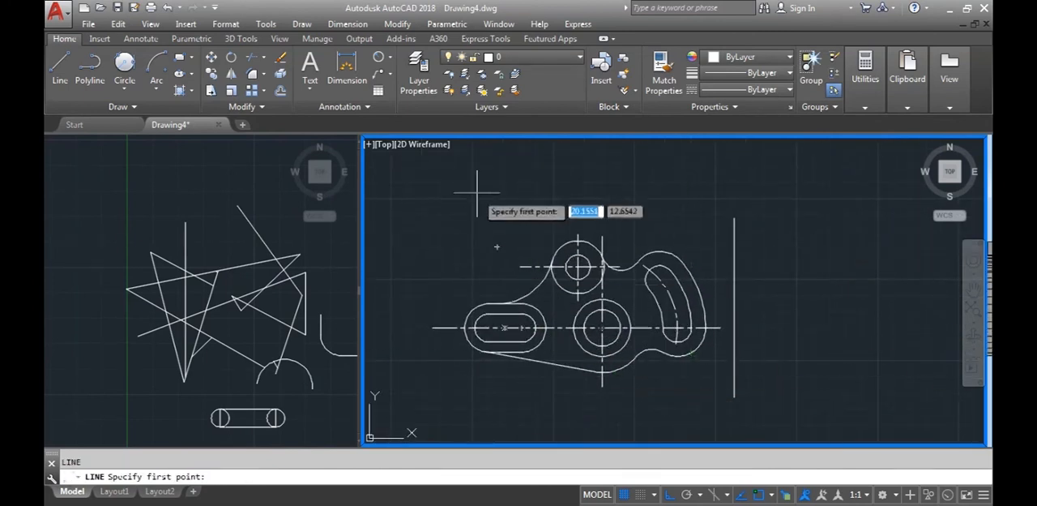
# Mirror the whole part with its centre lines about the vertical axis line, keeping the source objects
pyautogui.click(233, 74)
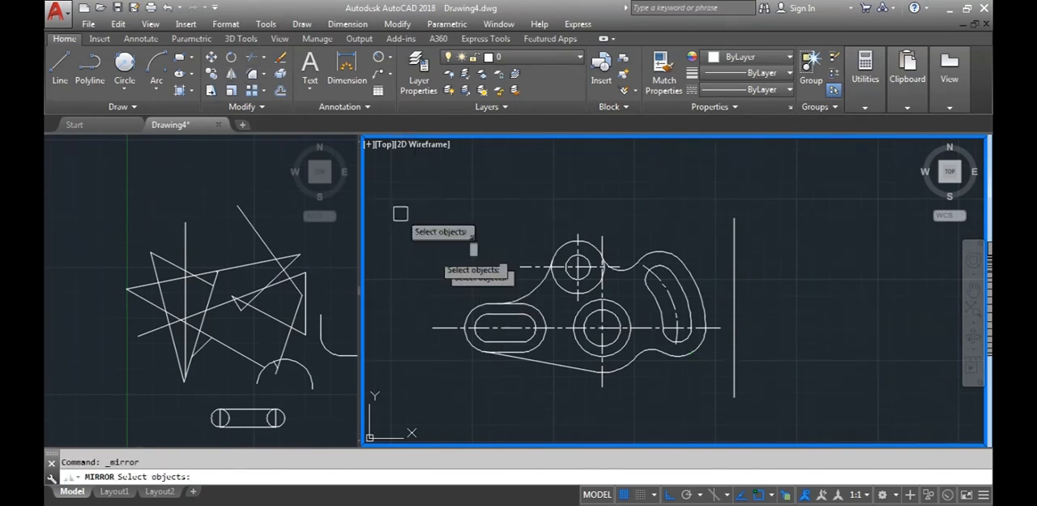
pyautogui.click(399, 210)
pyautogui.click(728, 392)
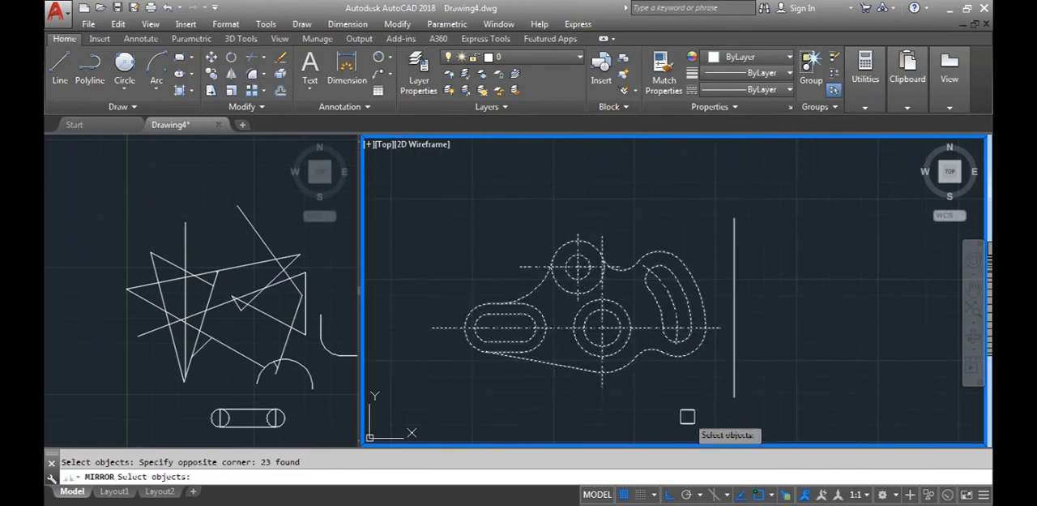
pyautogui.press('Return')
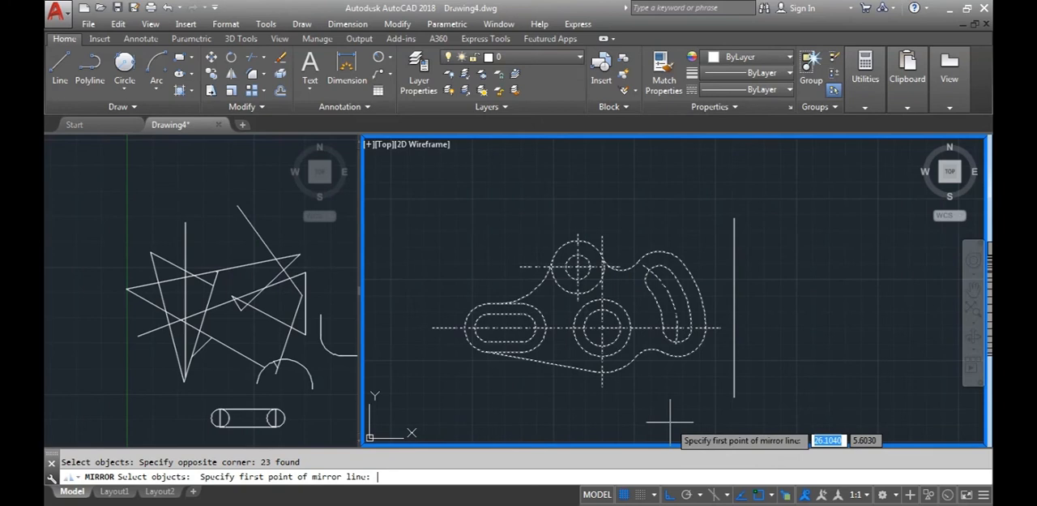
pyautogui.click(734, 396)
pyautogui.click(734, 217)
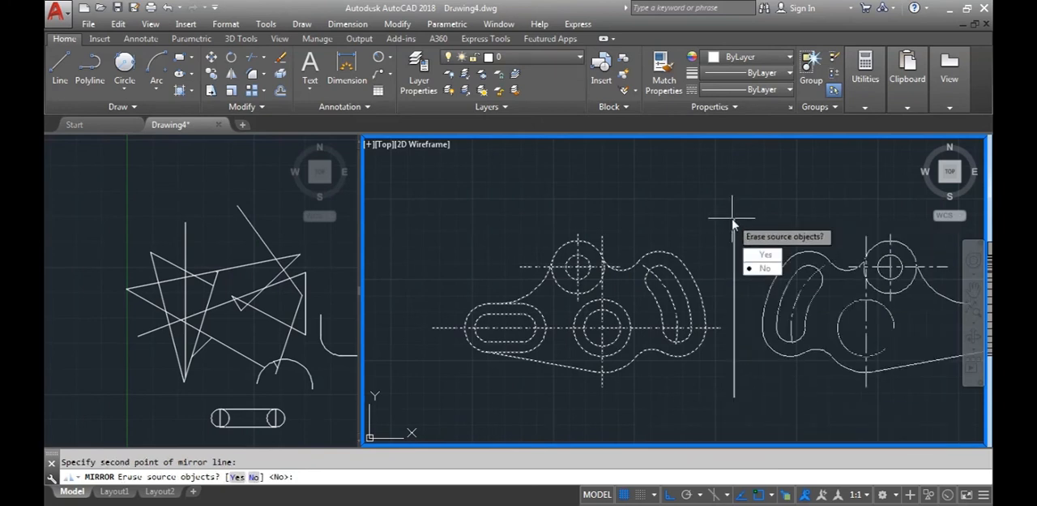
pyautogui.press('Return')
pyautogui.scroll(-2, 727, 284)
pyautogui.scroll(1, 683, 301)
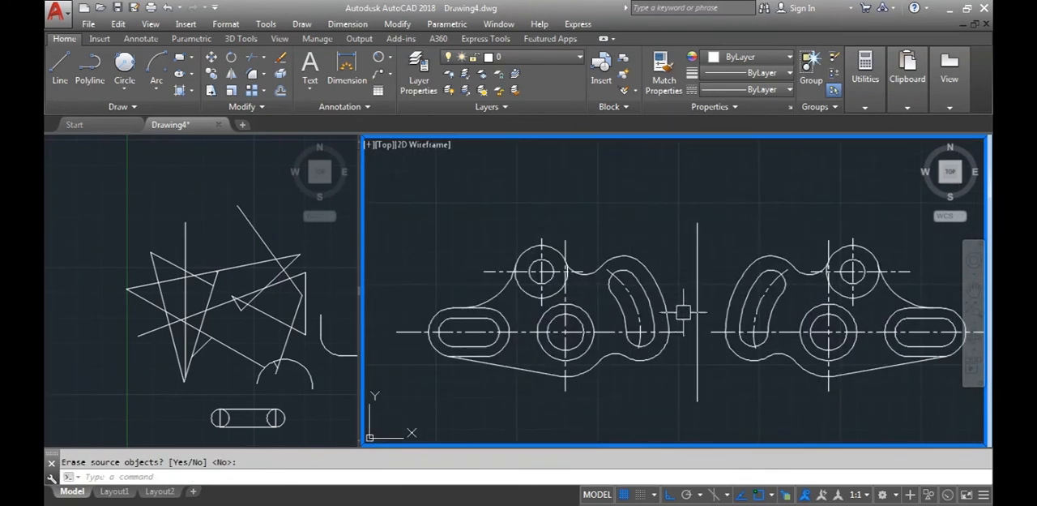
pyautogui.scroll(1, 648, 347)
pyautogui.scroll(-1, 703, 362)
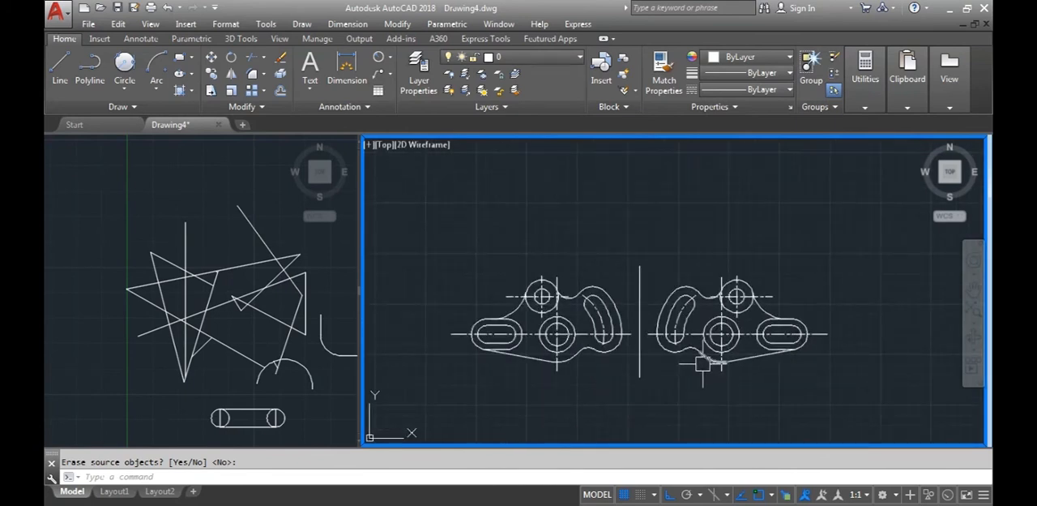
pyautogui.scroll(1, 710, 361)
pyautogui.scroll(-1, 710, 362)
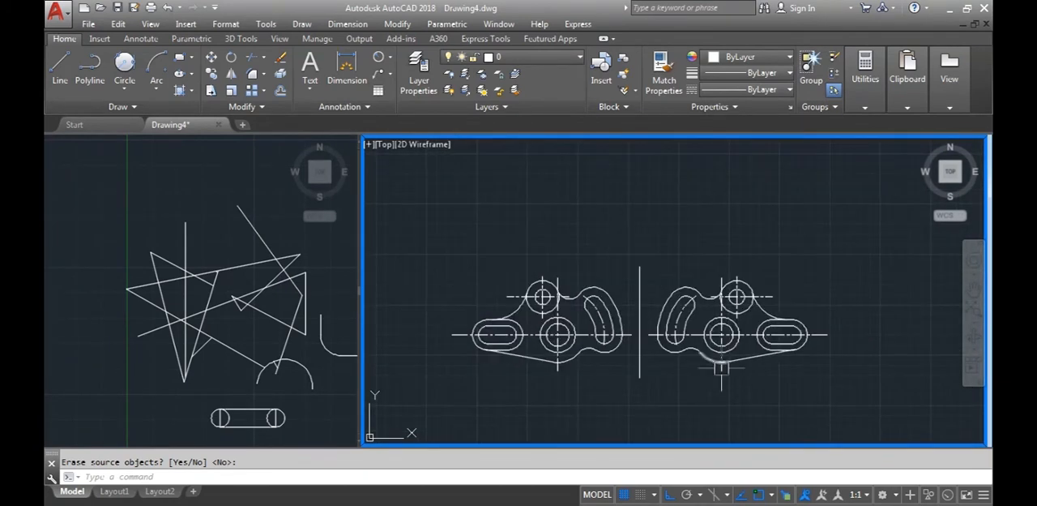
# Delete the mirrored copy of the part, leaving the axis line in place
pyautogui.click(859, 394)
pyautogui.click(650, 271)
pyautogui.press('Delete')
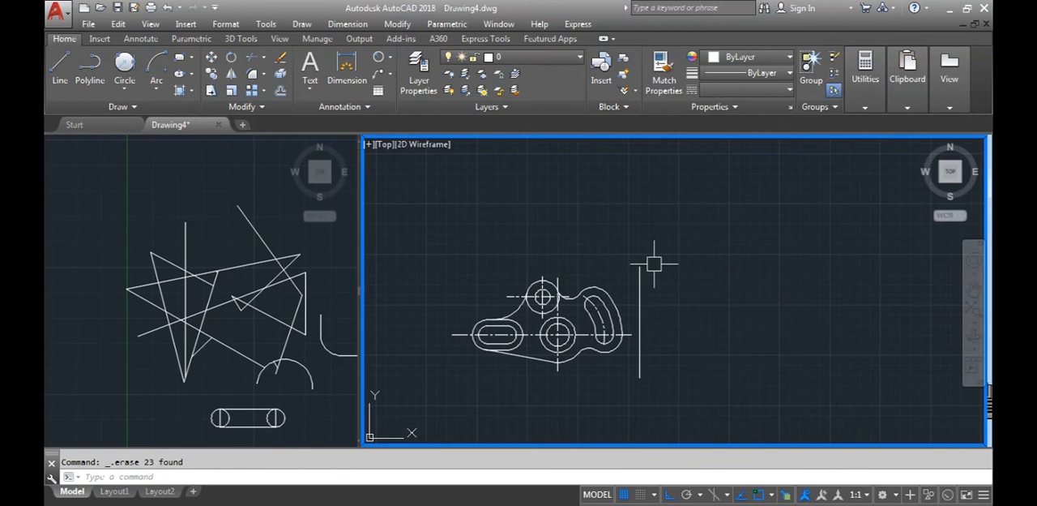
# Mirror the part with its centre lines about the vertical axis line, keeping the source objects
pyautogui.click(231, 73)
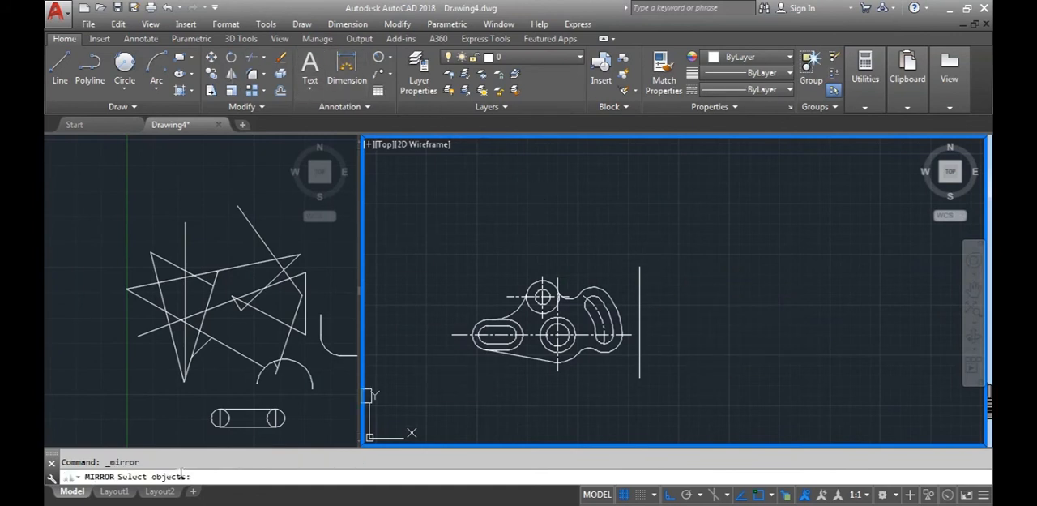
pyautogui.scroll(2, 525, 389)
pyautogui.click(386, 183)
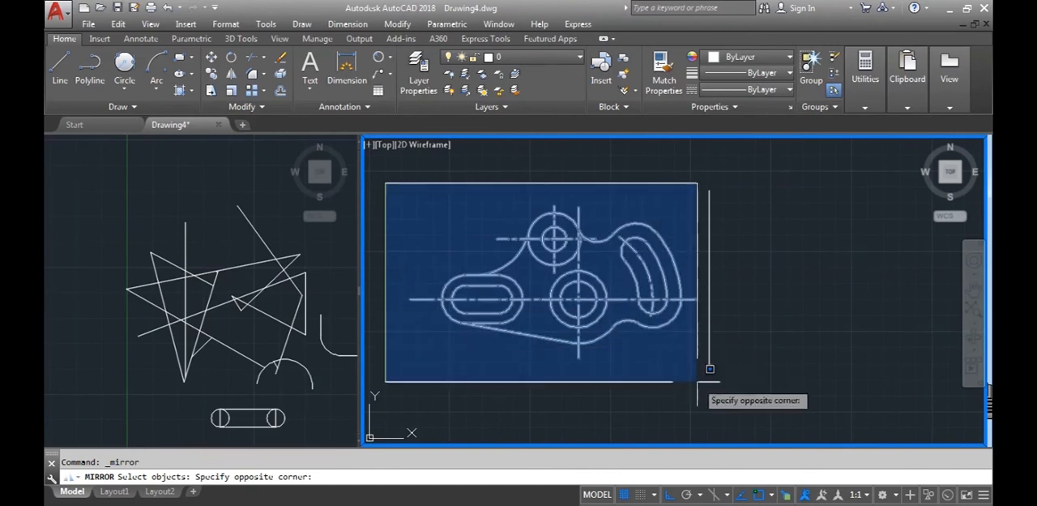
pyautogui.click(710, 381)
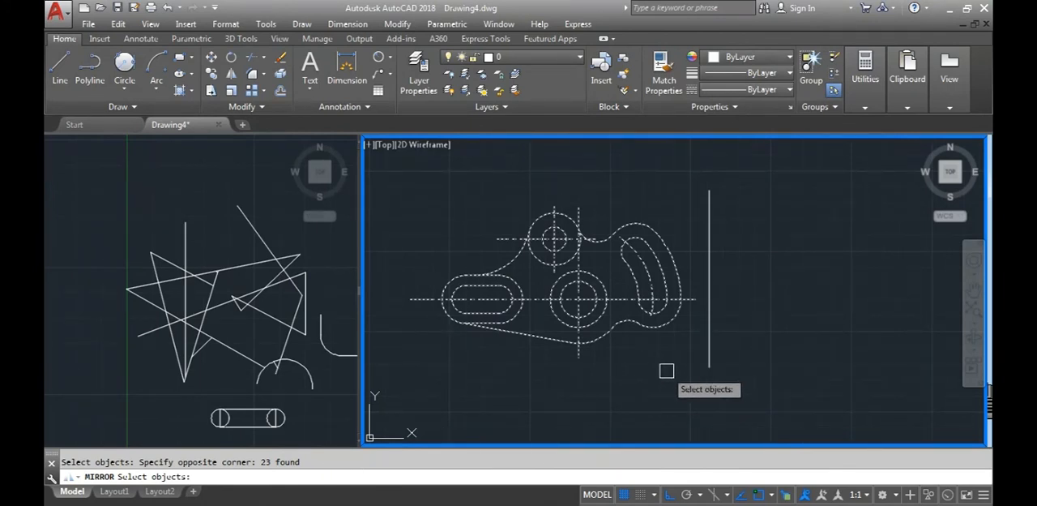
pyautogui.press('Return')
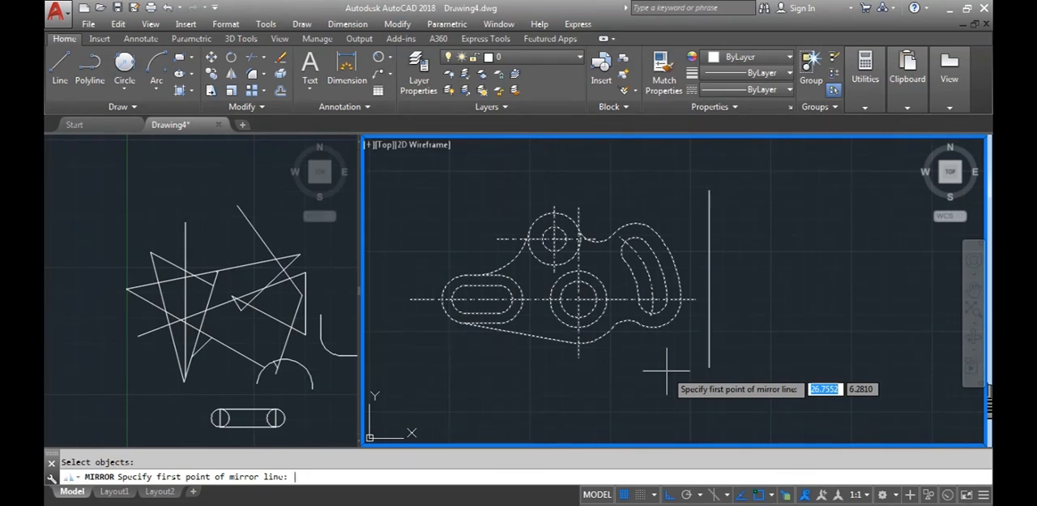
pyautogui.click(709, 192)
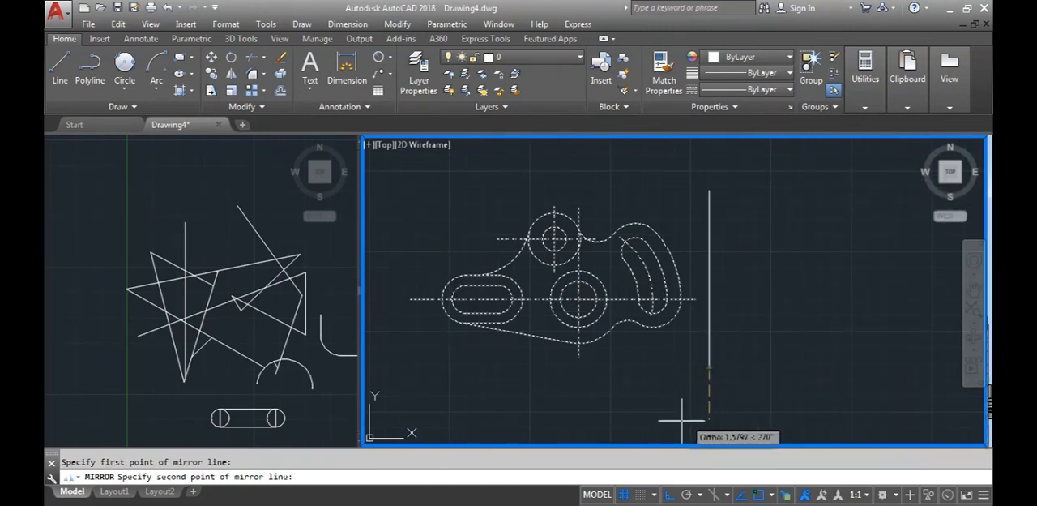
pyautogui.click(710, 191)
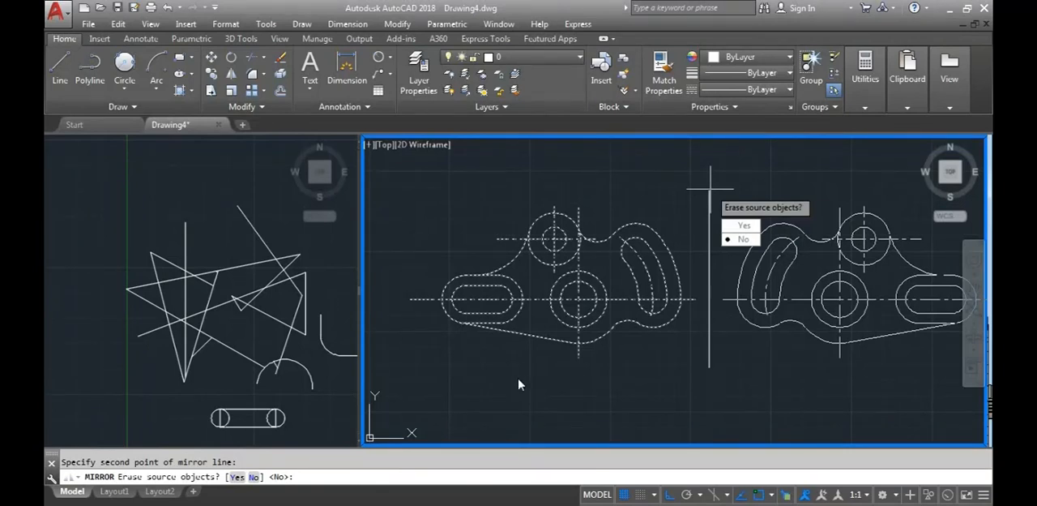
pyautogui.click(741, 240)
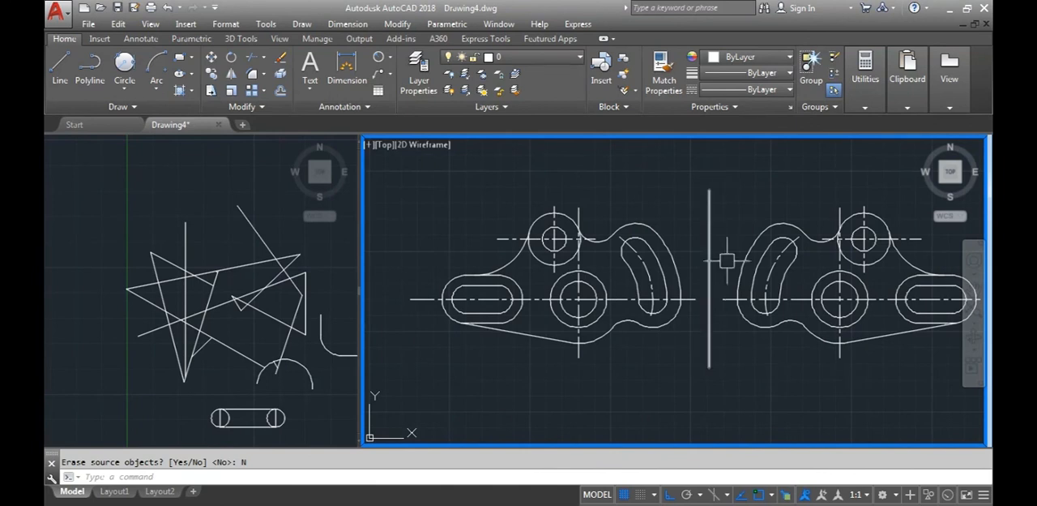
# Delete the mirrored copy together with the vertical axis line, leaving only the original part
pyautogui.scroll(-2, 741, 366)
pyautogui.scroll(-1, 660, 370)
pyautogui.click(870, 420)
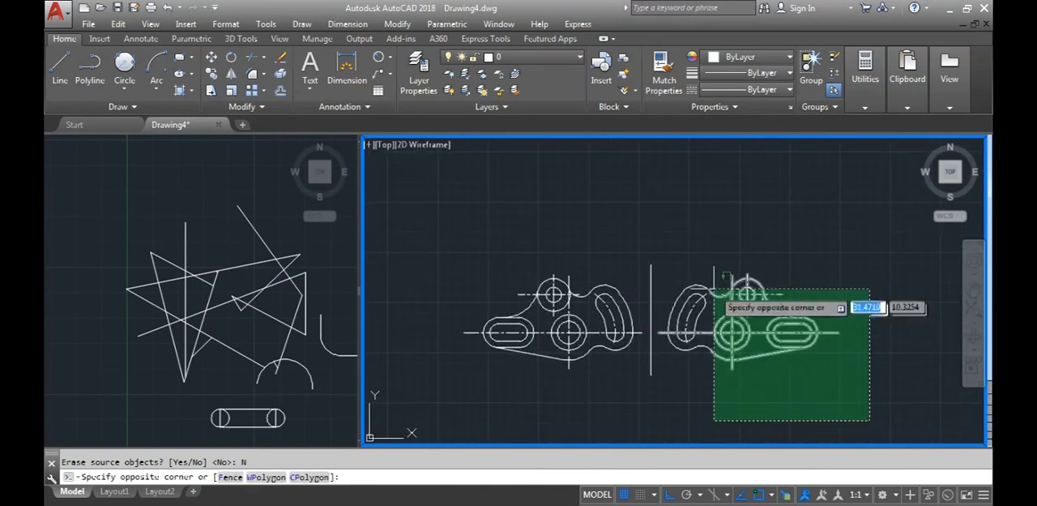
pyautogui.click(640, 205)
pyautogui.press('Delete')
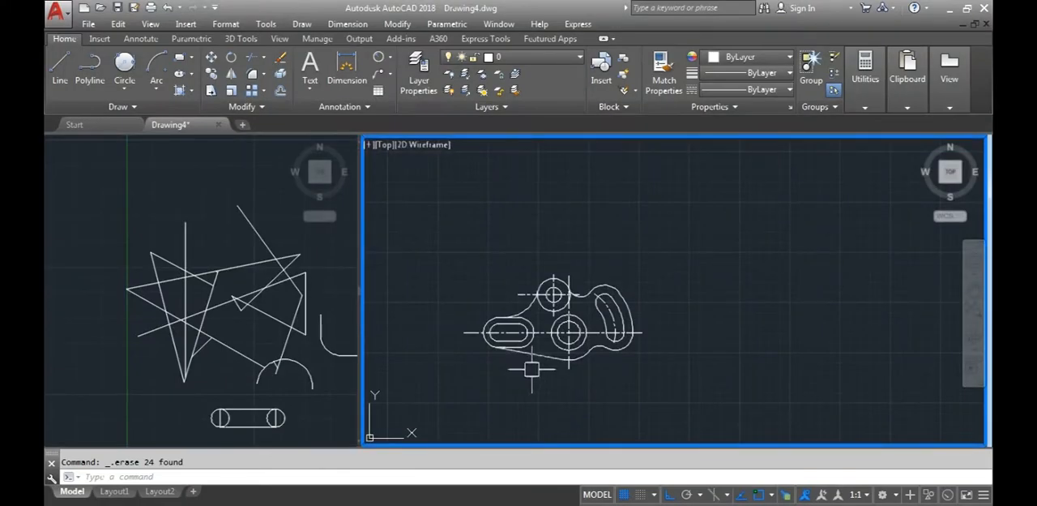
# Add radius dimensions to the inner and outer end arcs of the straight slot, placing the labels outside the part
pyautogui.scroll(4, 532, 370)
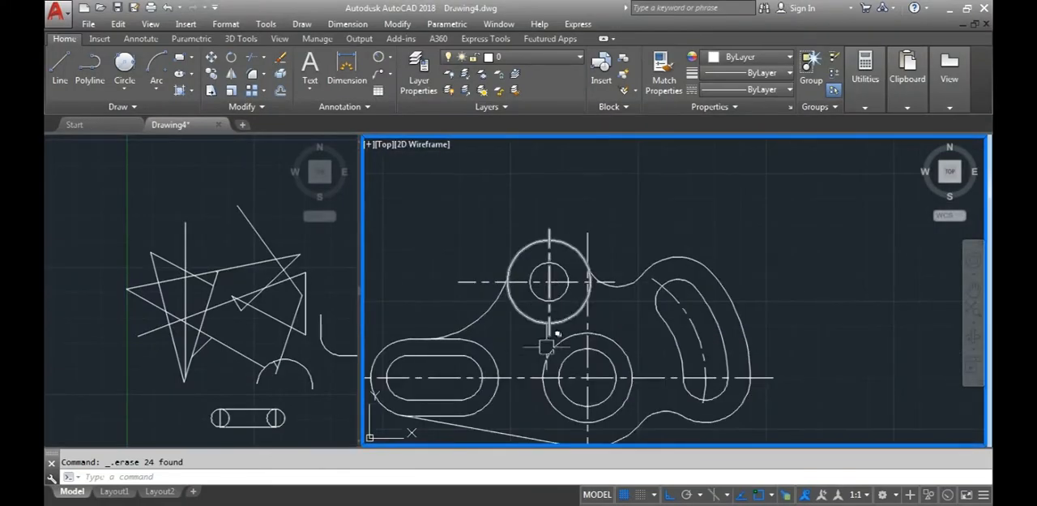
pyautogui.scroll(-3, 583, 324)
pyautogui.scroll(1, 571, 303)
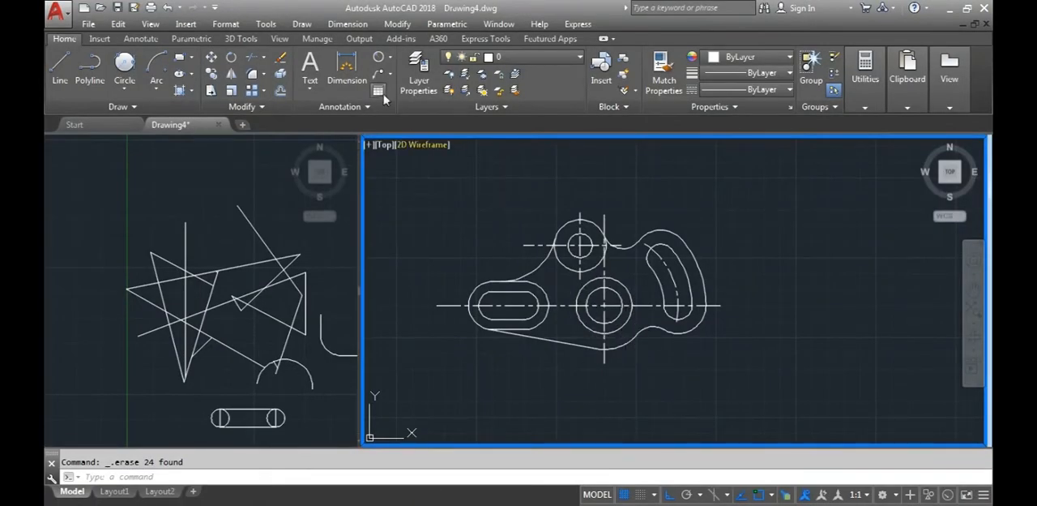
pyautogui.click(391, 62)
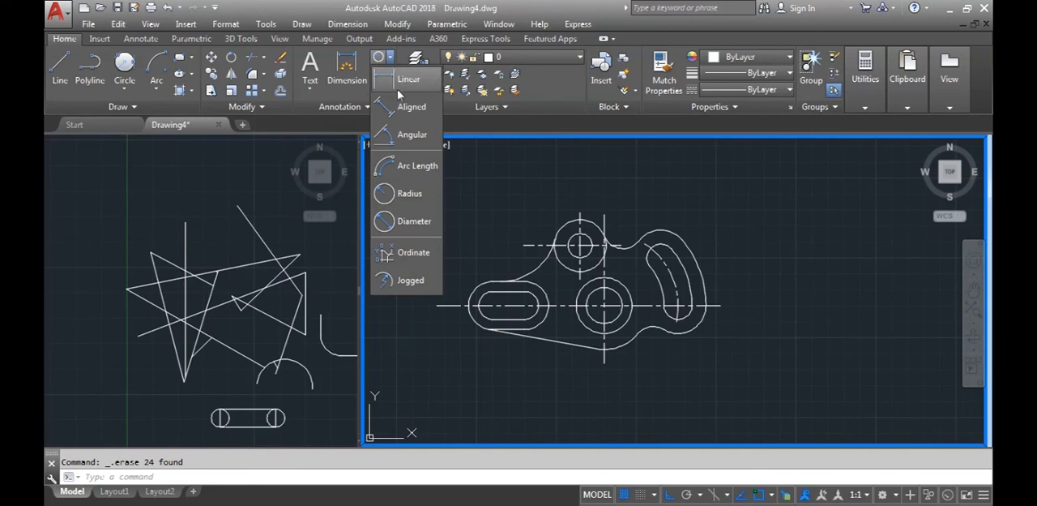
pyautogui.click(405, 195)
pyautogui.scroll(2, 573, 341)
pyautogui.moveTo(520, 357); pyautogui.dragTo(644, 366, button='middle')
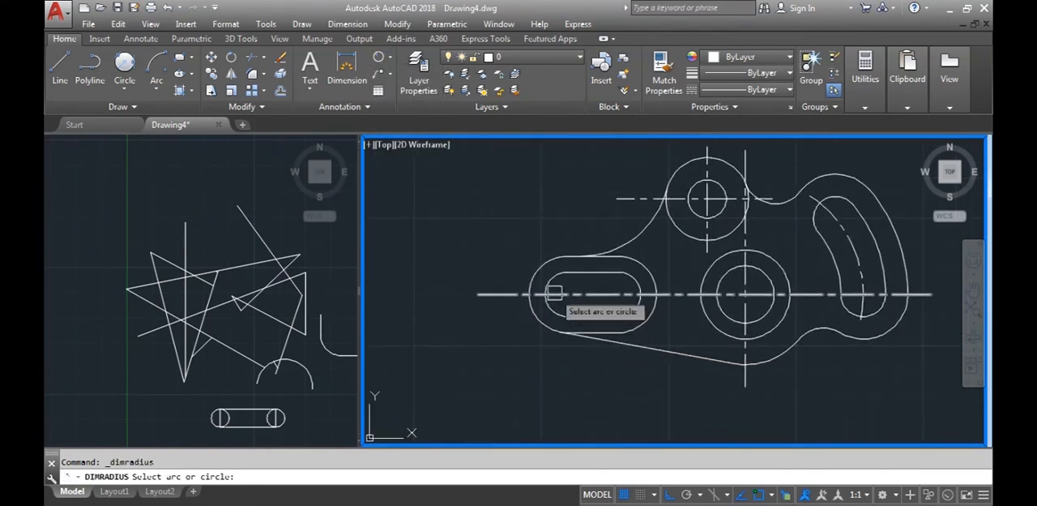
pyautogui.click(555, 311)
pyautogui.click(523, 335)
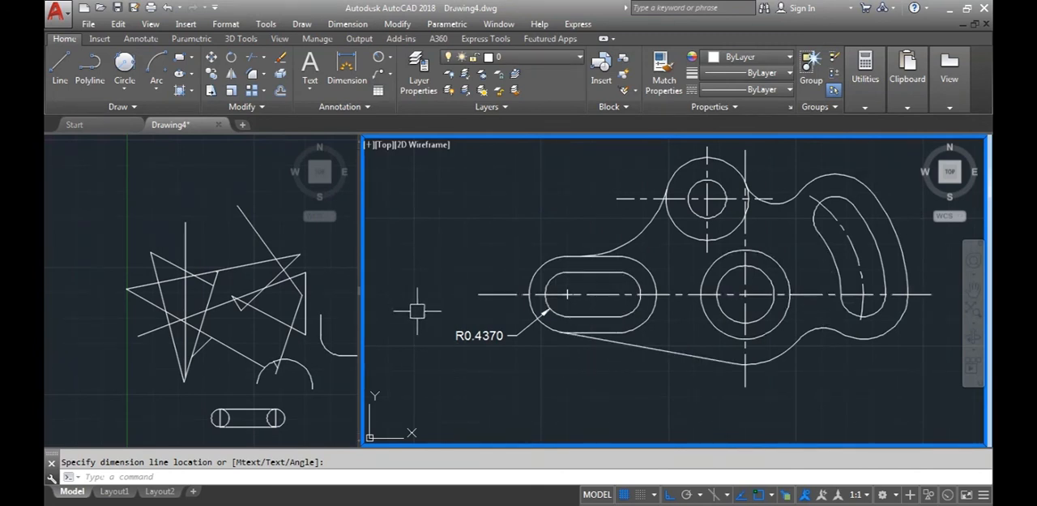
pyautogui.press('Return')
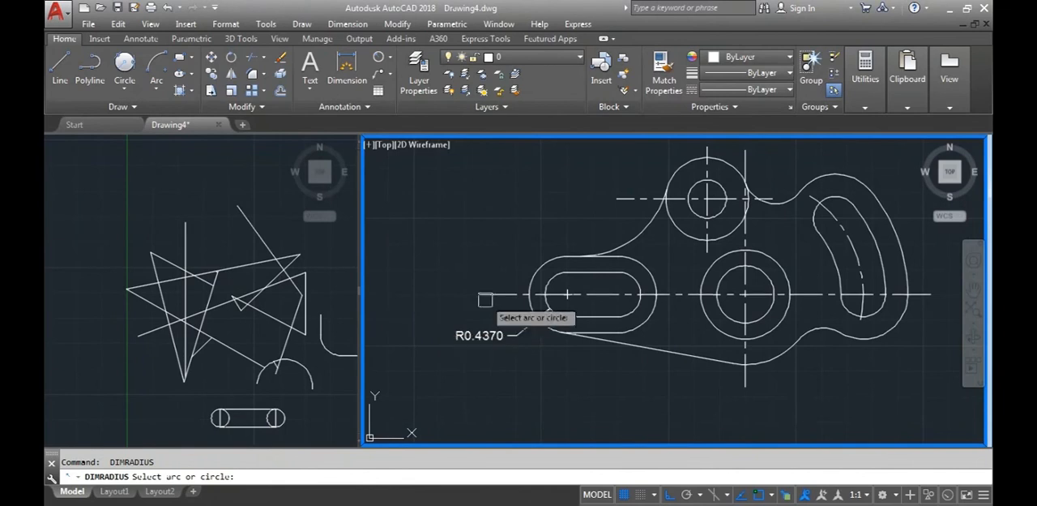
pyautogui.click(531, 293)
pyautogui.click(503, 258)
pyautogui.moveTo(578, 371)
pyautogui.mouseDown(button='middle')
pyautogui.moveTo(537, 389)
pyautogui.moveTo(519, 368)
pyautogui.mouseUp(button='middle')
# Add radius dimensions to the outline arc below the large circles and the concave fillet between the upper circle and the curved slot
pyautogui.press('Return')
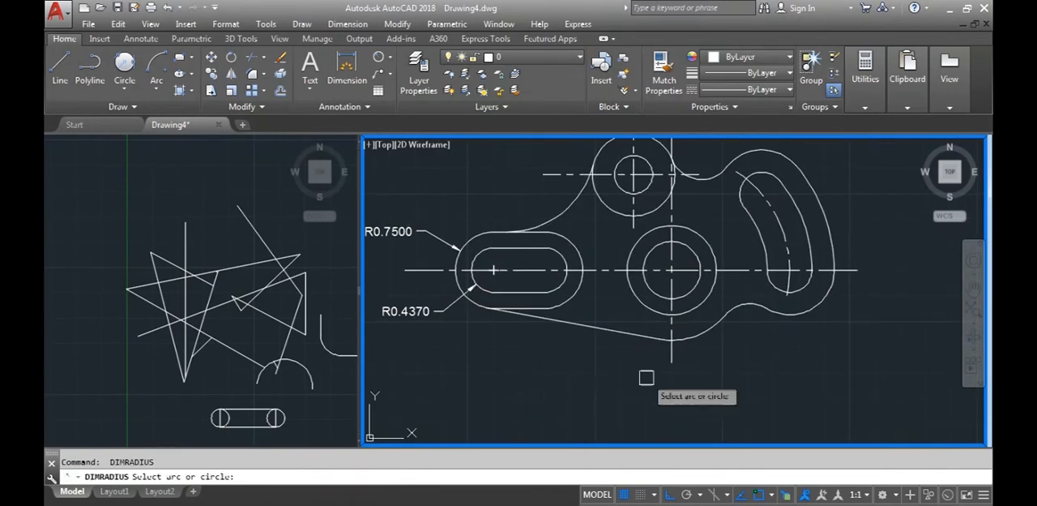
pyautogui.click(690, 337)
pyautogui.click(702, 387)
pyautogui.press('Return')
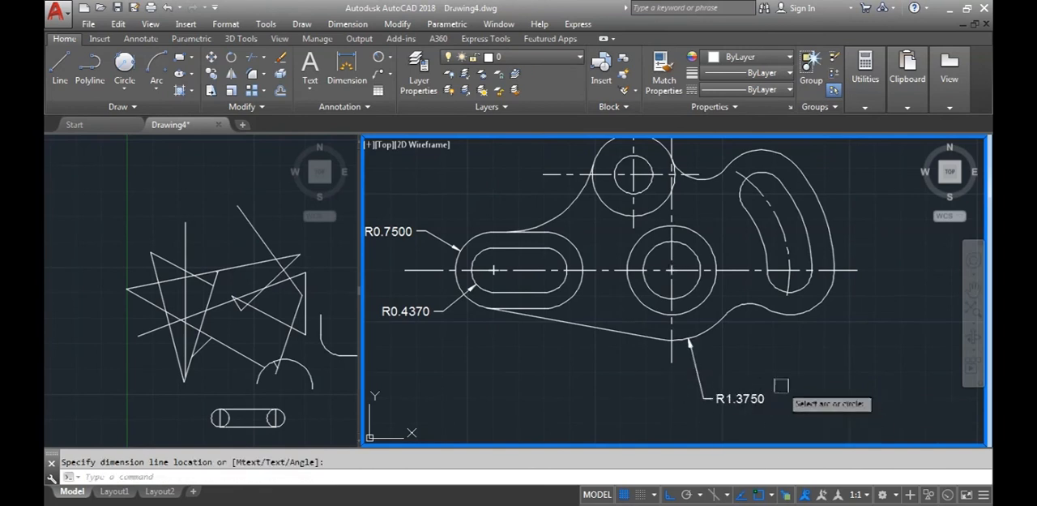
pyautogui.click(732, 312)
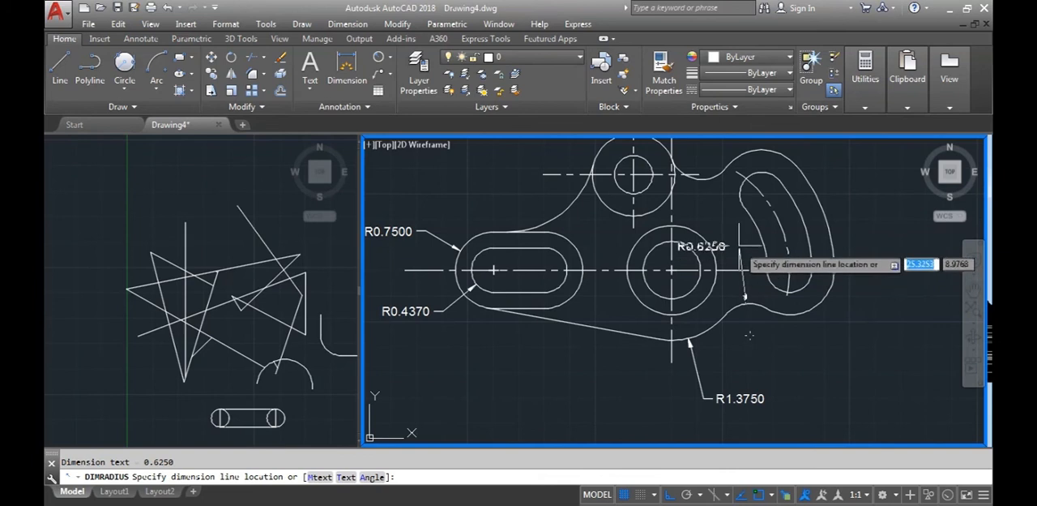
pyautogui.moveTo(769, 353); pyautogui.dragTo(745, 425, button='middle')
pyautogui.press('Return')
pyautogui.click(686, 250)
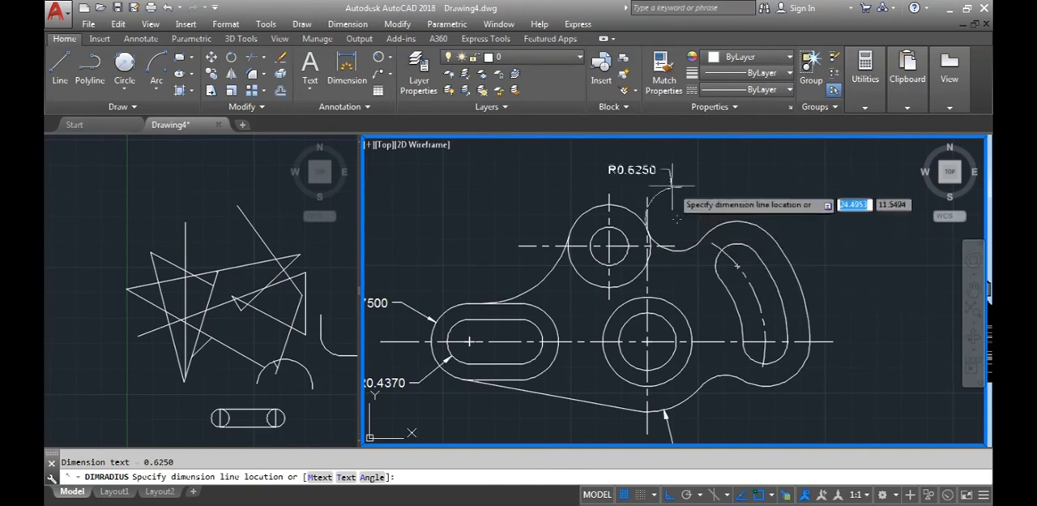
pyautogui.click(635, 170)
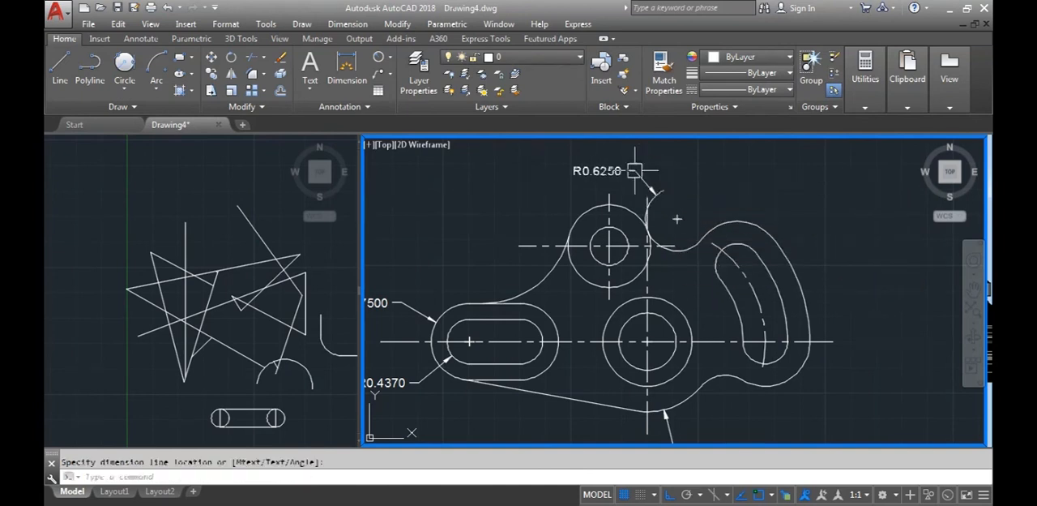
# Add diameter dimensions to the outer and inner circles of the large concentric pair, with the labels below and to their left
pyautogui.scroll(-2, 698, 267)
pyautogui.scroll(2, 679, 247)
pyautogui.moveTo(682, 249); pyautogui.dragTo(715, 219, button='middle')
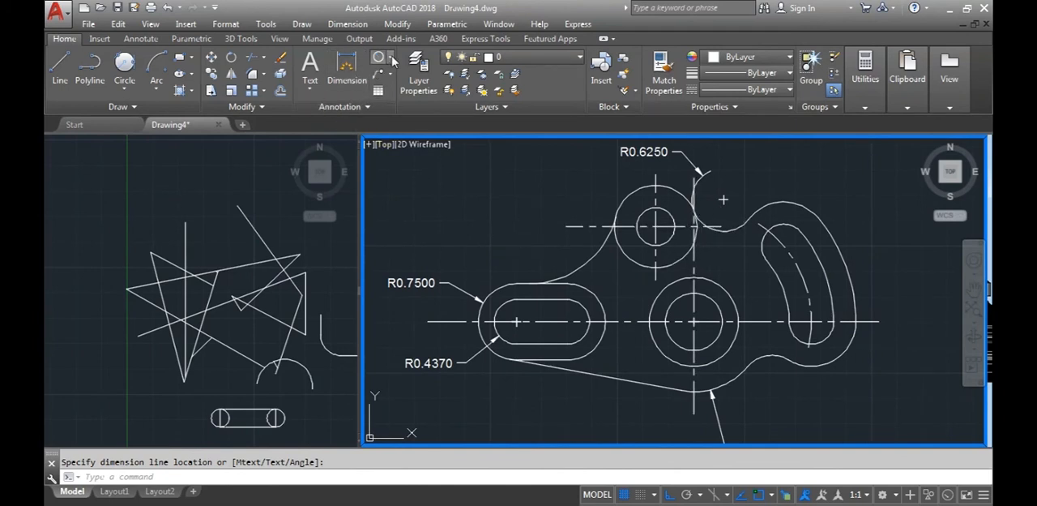
pyautogui.click(389, 58)
pyautogui.click(410, 229)
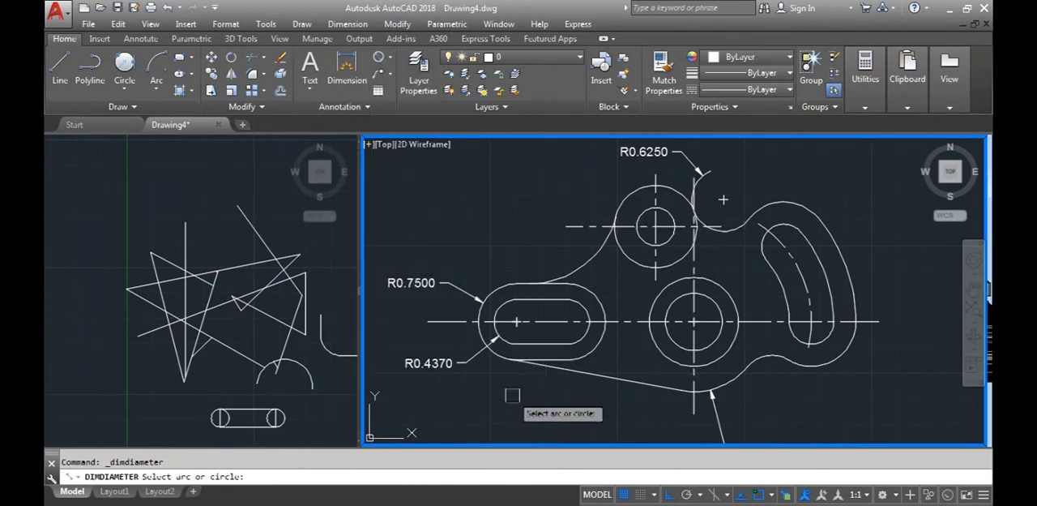
pyautogui.moveTo(524, 407); pyautogui.dragTo(505, 363, button='middle')
pyautogui.click(654, 328)
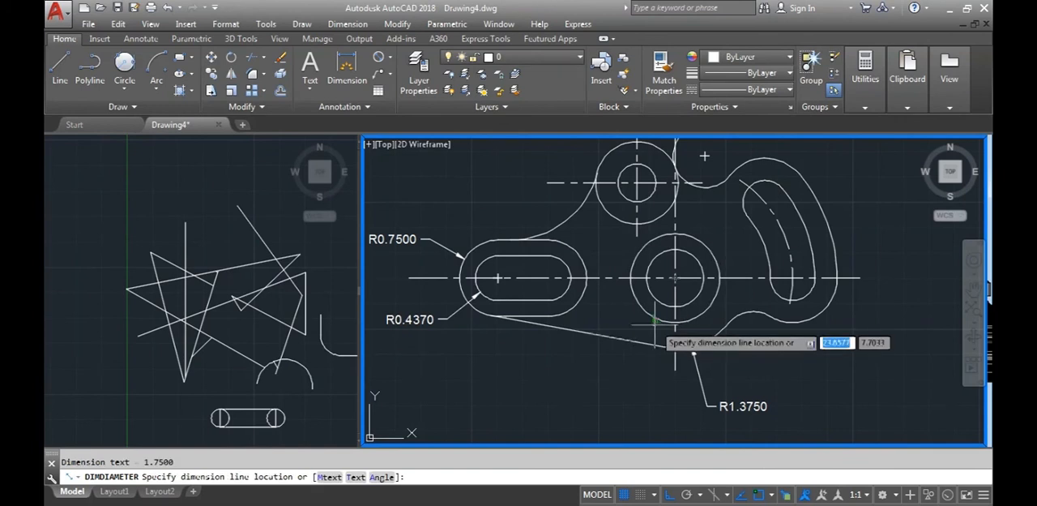
pyautogui.click(615, 390)
pyautogui.press('Return')
pyautogui.click(648, 302)
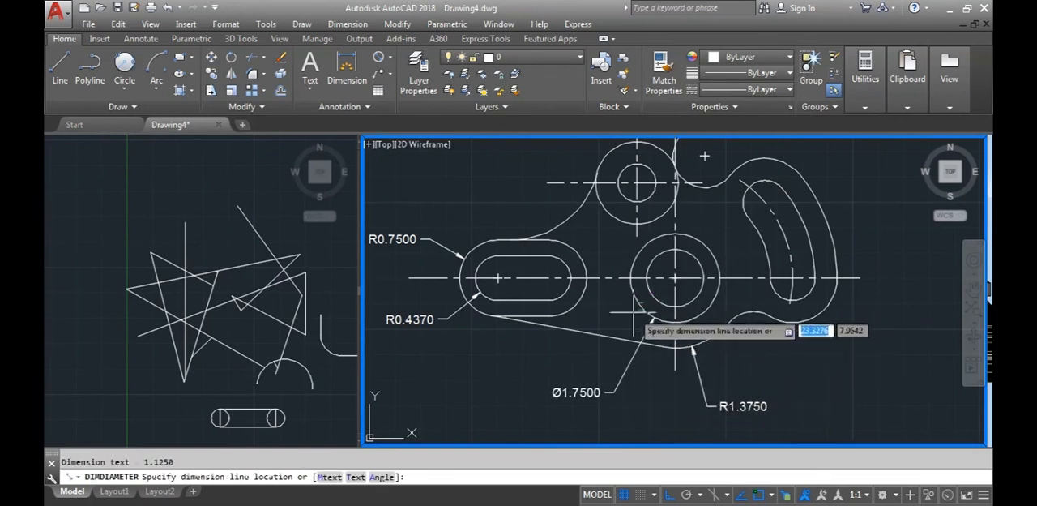
pyautogui.click(590, 353)
# Add diameter dimensions to the outer and inner circles of the upper concentric pair, with the labels to their left
pyautogui.moveTo(590, 285); pyautogui.dragTo(596, 365, button='middle')
pyautogui.press('Return')
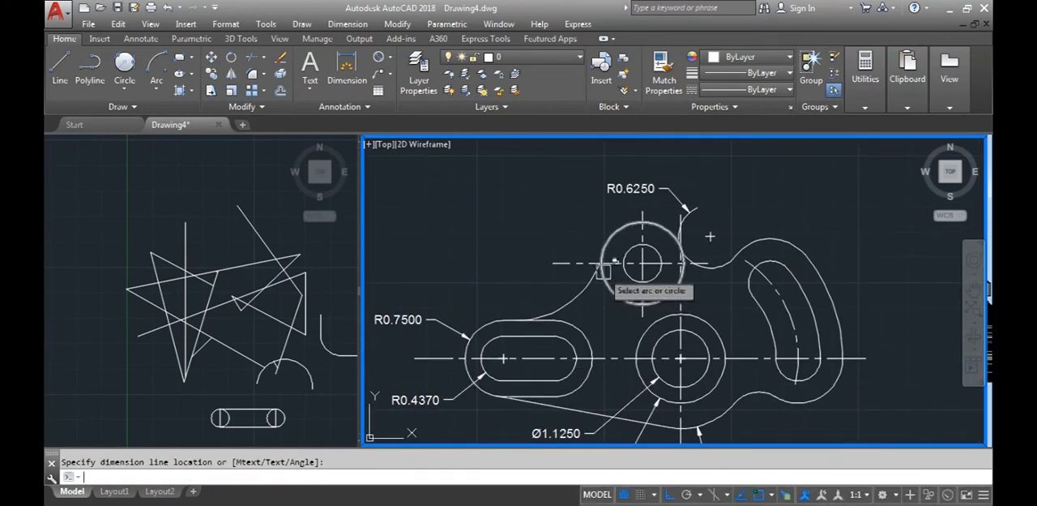
pyautogui.click(608, 221)
pyautogui.click(550, 215)
pyautogui.press('Return')
pyautogui.click(656, 276)
pyautogui.click(531, 242)
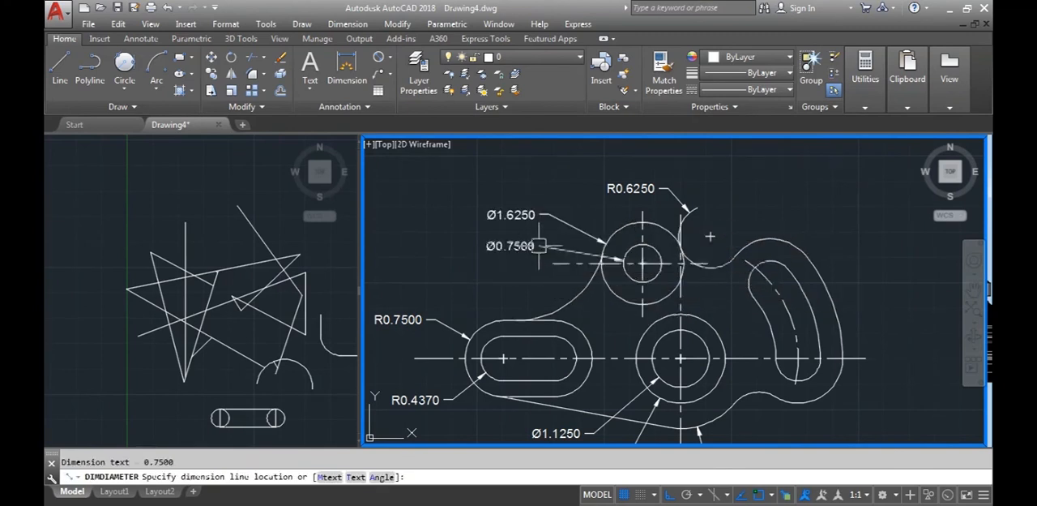
# Add radius dimensions to the curved slot's upper end arc and to the outer outline arc around its lower end
pyautogui.moveTo(689, 352)
pyautogui.mouseDown(button='middle')
pyautogui.moveTo(648, 344)
pyautogui.moveTo(613, 379)
pyautogui.moveTo(619, 354)
pyautogui.mouseUp(button='middle')
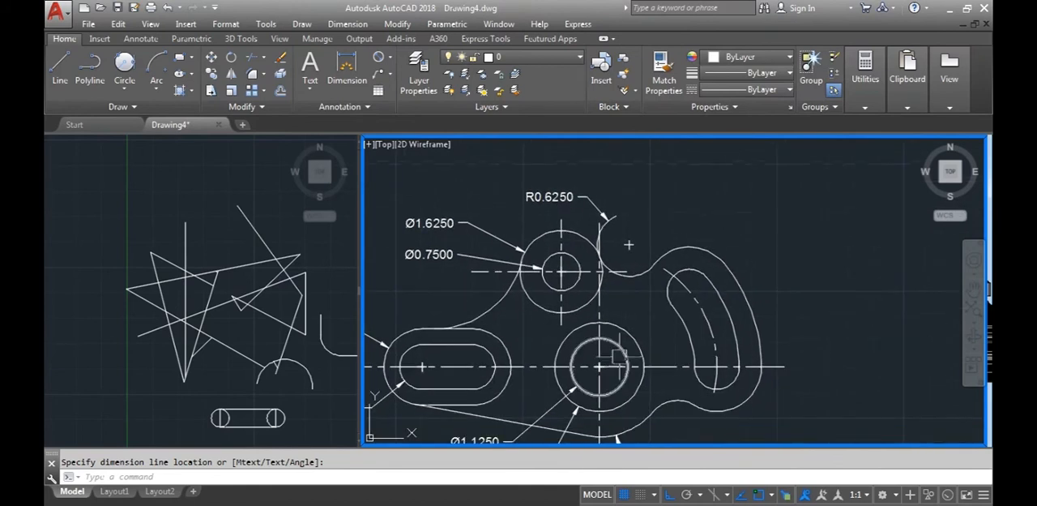
pyautogui.moveTo(685, 337); pyautogui.dragTo(741, 358, button='middle')
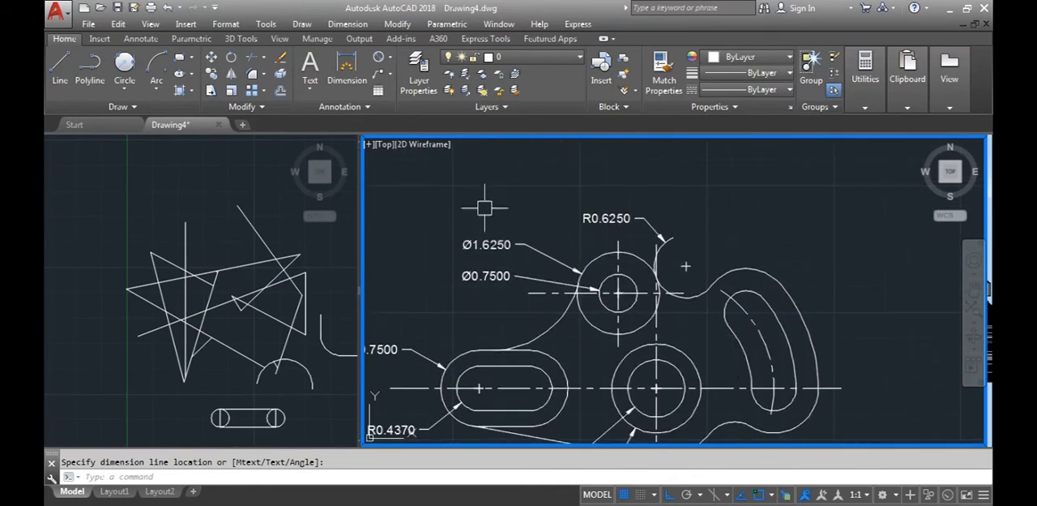
pyautogui.click(390, 59)
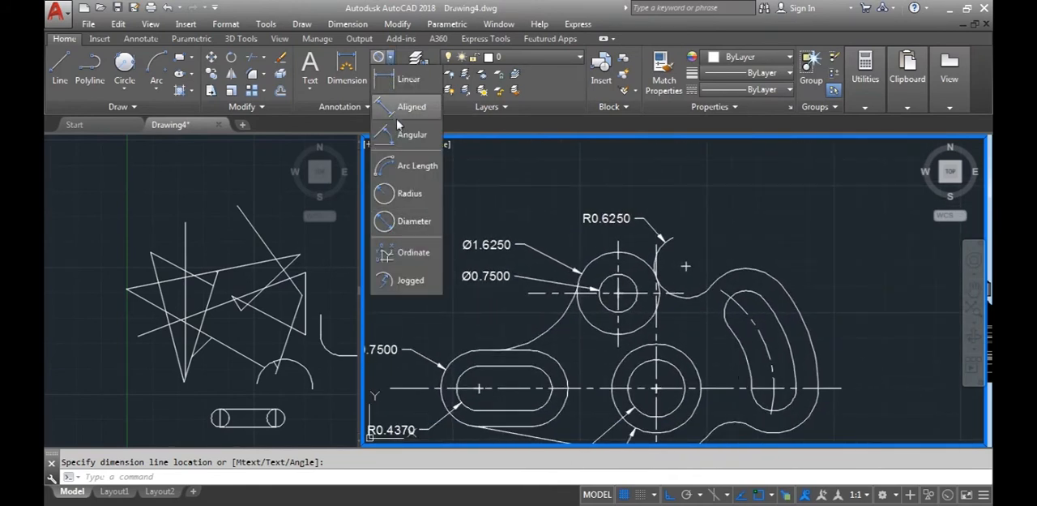
pyautogui.click(409, 190)
pyautogui.click(733, 293)
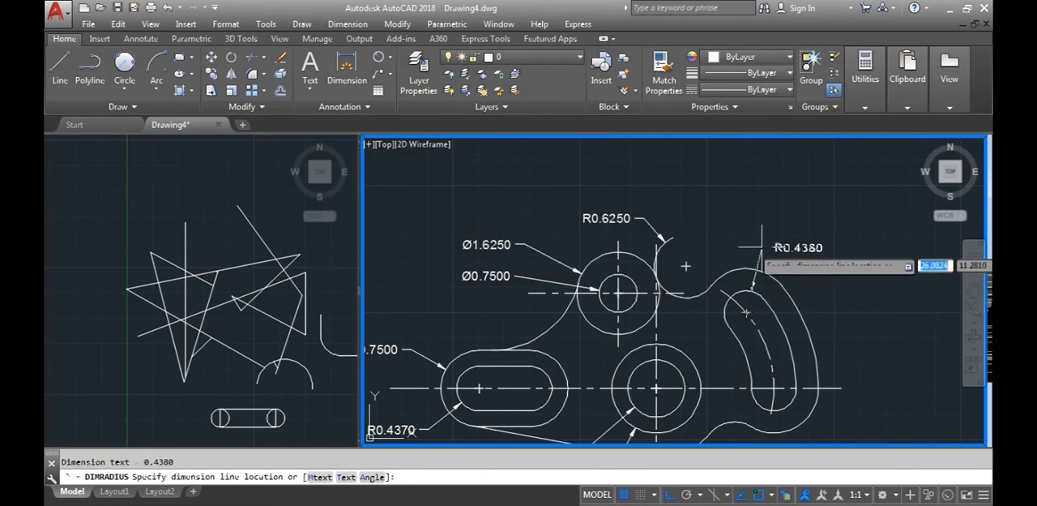
pyautogui.click(769, 220)
pyautogui.press('Return')
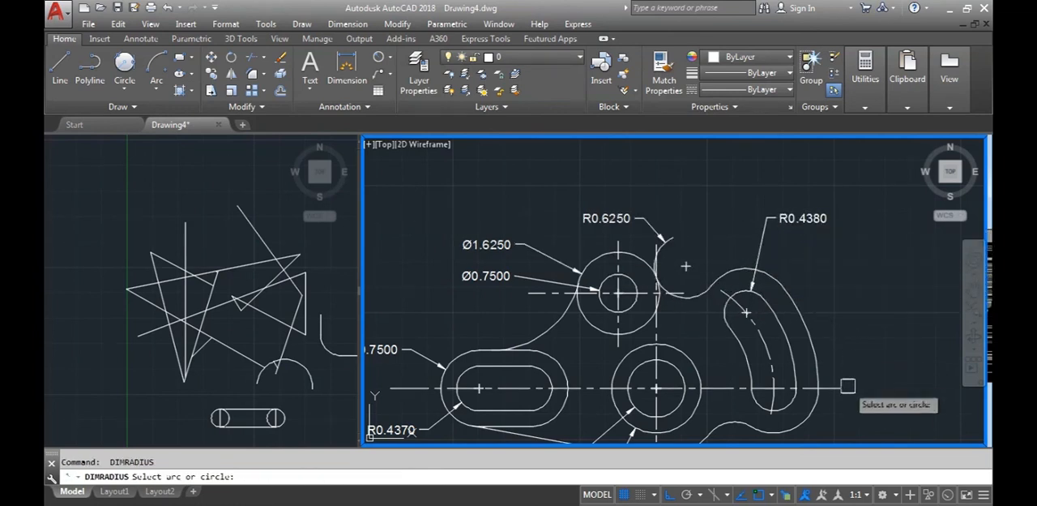
pyautogui.click(817, 409)
pyautogui.moveTo(847, 418)
pyautogui.mouseDown(button='middle')
pyautogui.moveTo(813, 349)
pyautogui.moveTo(845, 398)
pyautogui.mouseUp(button='middle')
pyautogui.click(831, 369)
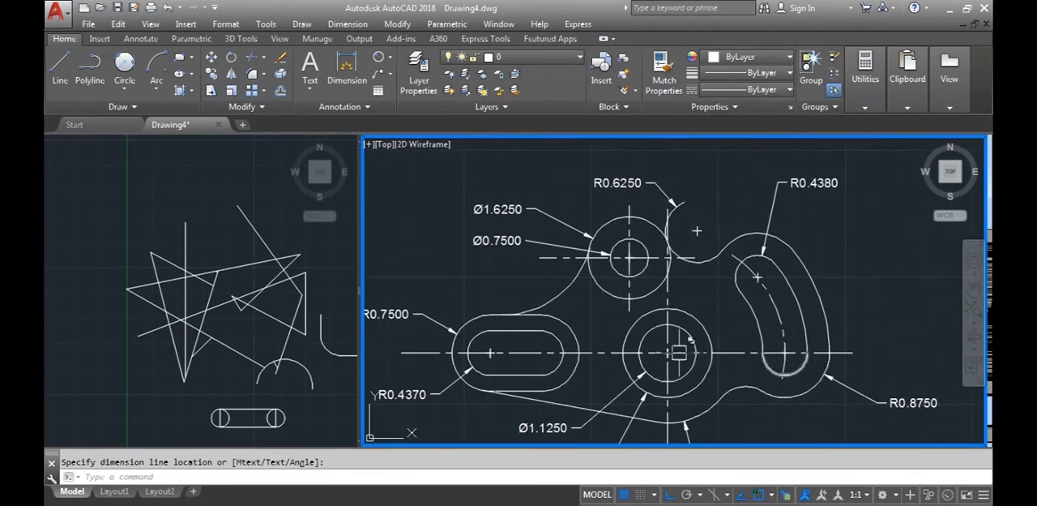
pyautogui.press('Escape')
# Draw a line from the large circles' centre to the curved slot's upper arc centre and match its properties to the horizontal centre line
pyautogui.click(59, 73)
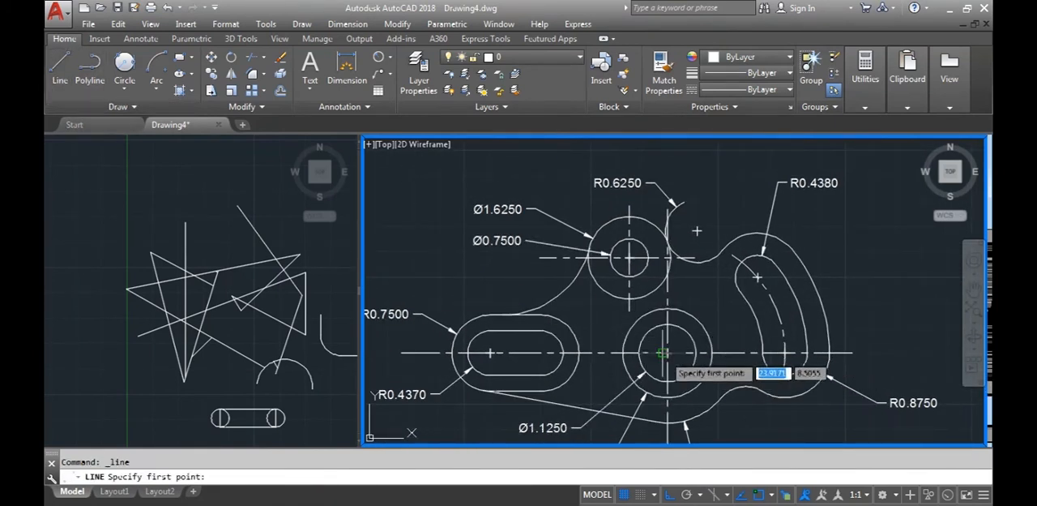
pyautogui.click(666, 354)
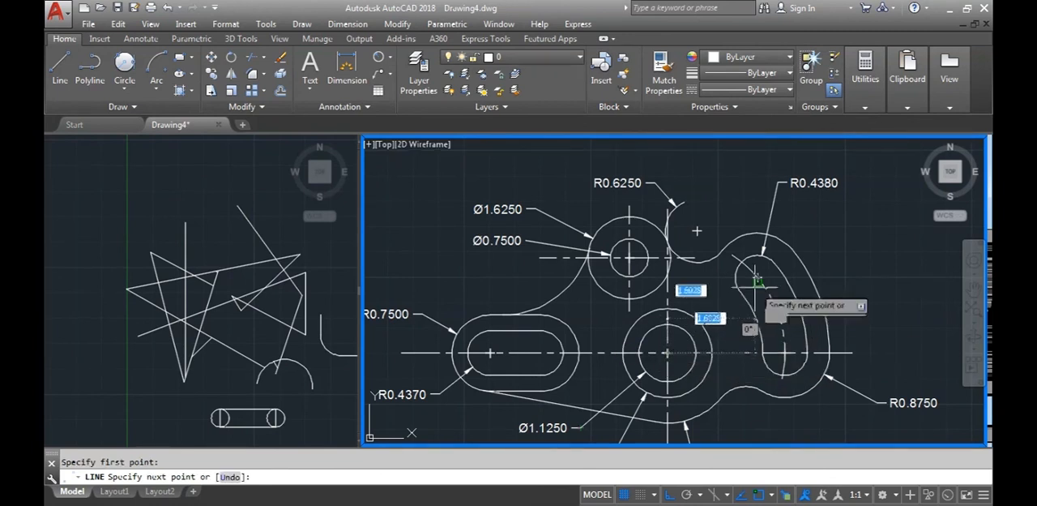
pyautogui.press('Escape')
pyautogui.click(662, 86)
pyautogui.click(743, 352)
pyautogui.click(726, 307)
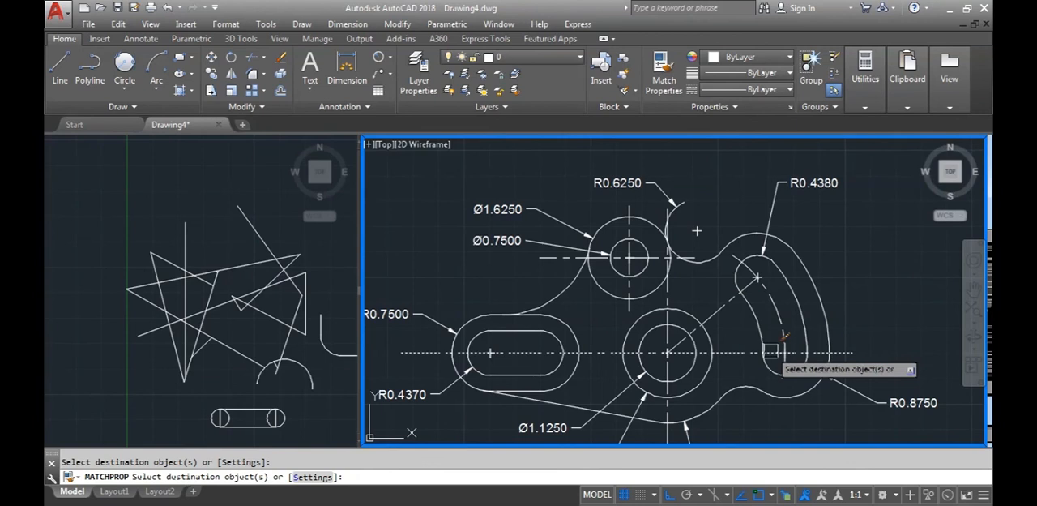
# Apply the matched centre-line properties to the centre line through the curved slot's lower end
pyautogui.click(770, 350)
pyautogui.press('Escape')
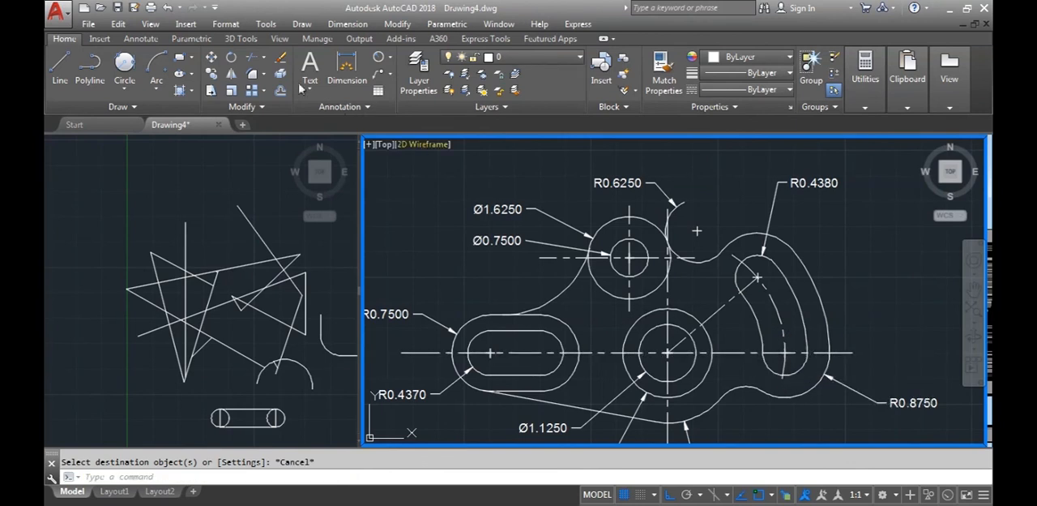
pyautogui.click(389, 59)
pyautogui.click(393, 108)
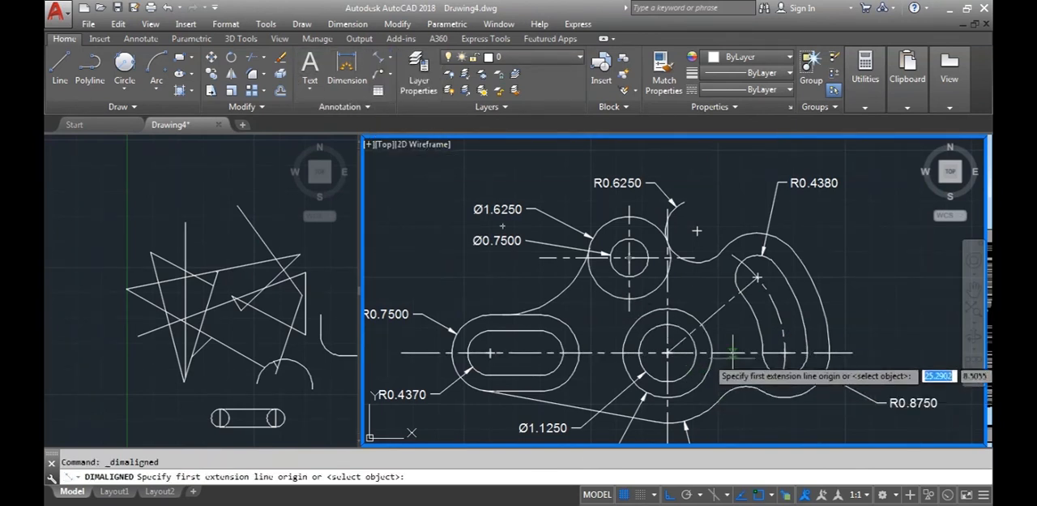
pyautogui.click(723, 346)
pyautogui.press('Escape')
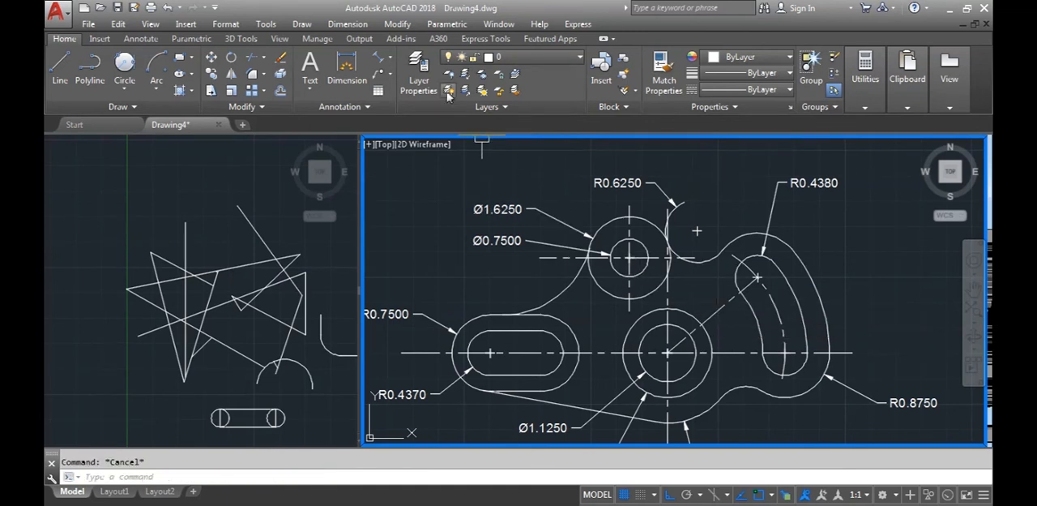
# Add an angular dimension between the inclined and horizontal centre lines, placed outside the curved slot's outer outline
pyautogui.click(390, 65)
pyautogui.click(397, 135)
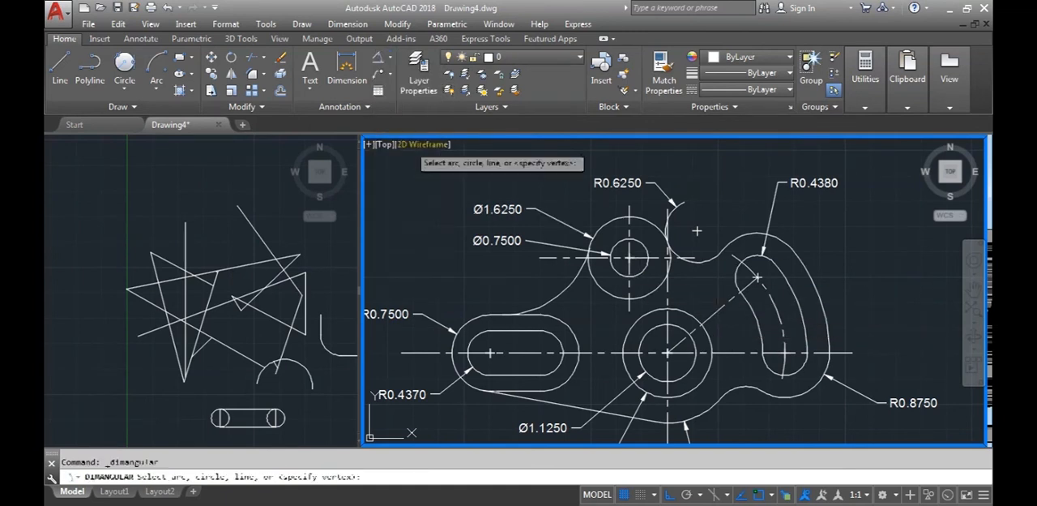
pyautogui.click(727, 321)
pyautogui.click(725, 352)
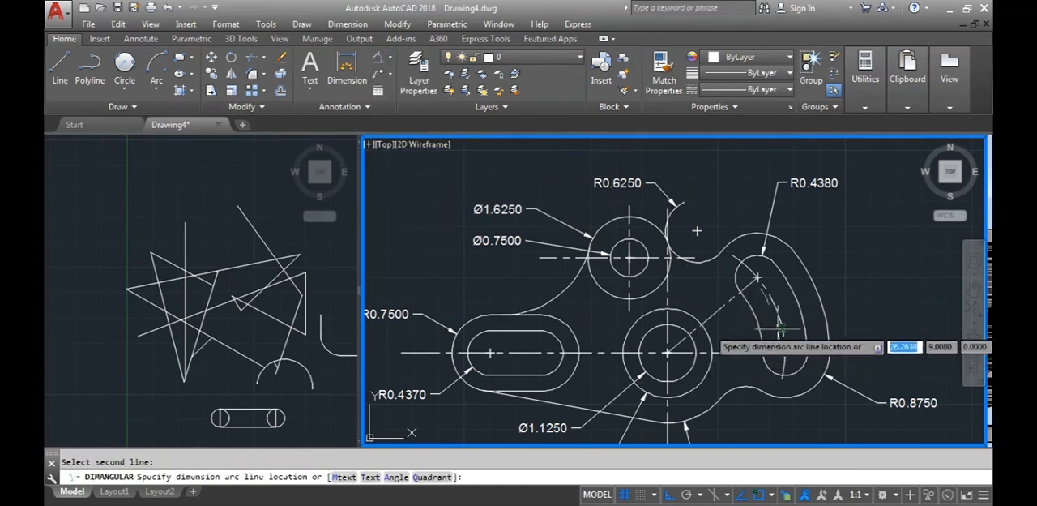
pyautogui.click(857, 309)
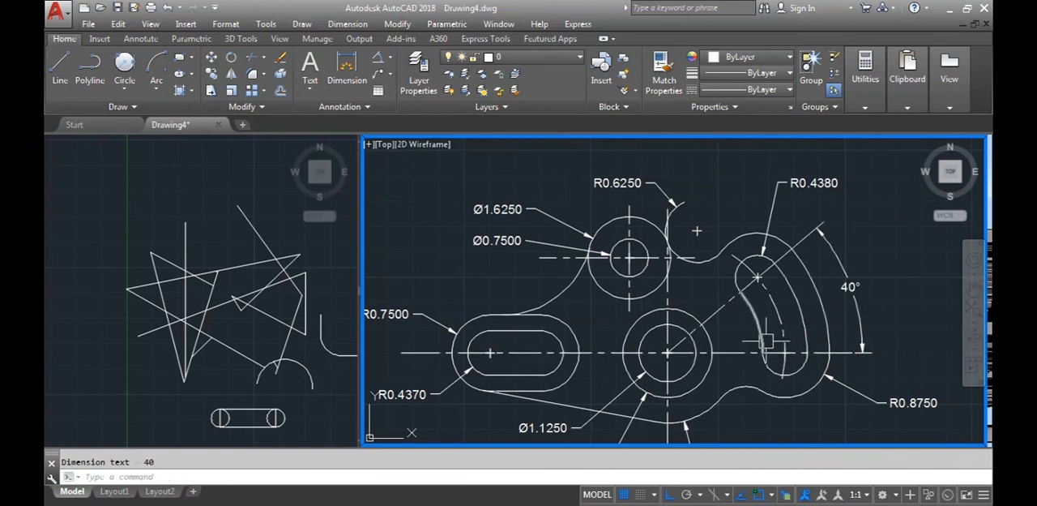
# Add a horizontal linear dimension from the straight slot's left arc centre to the curved slot's lower arc centre, placed below the part
pyautogui.scroll(-4, 766, 341)
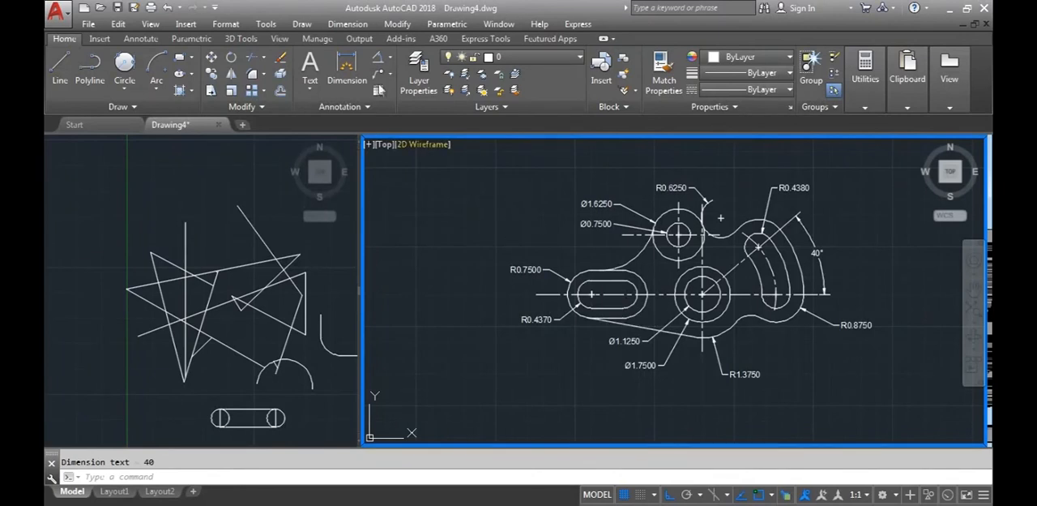
pyautogui.click(391, 59)
pyautogui.click(399, 80)
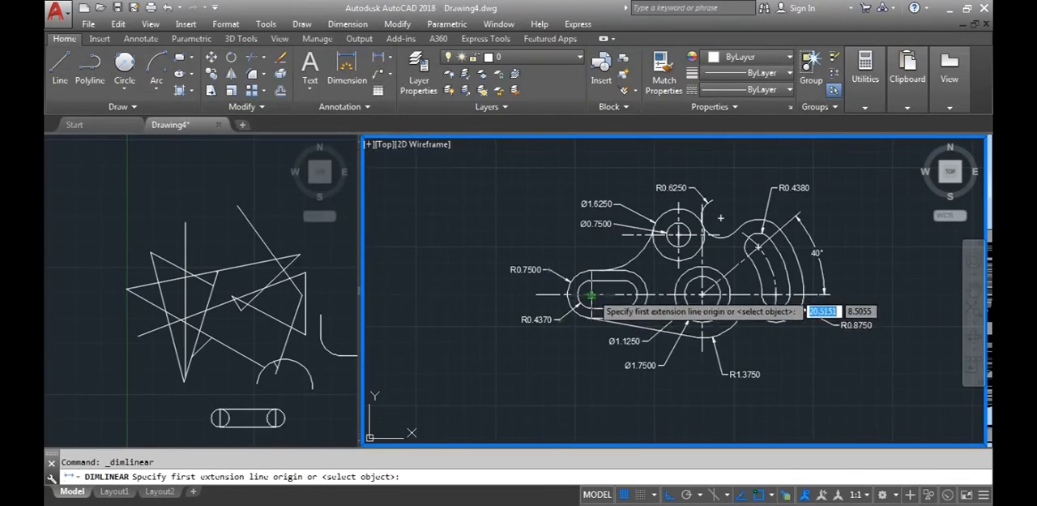
pyautogui.scroll(6, 588, 293)
pyautogui.click(583, 301)
pyautogui.scroll(-6, 583, 301)
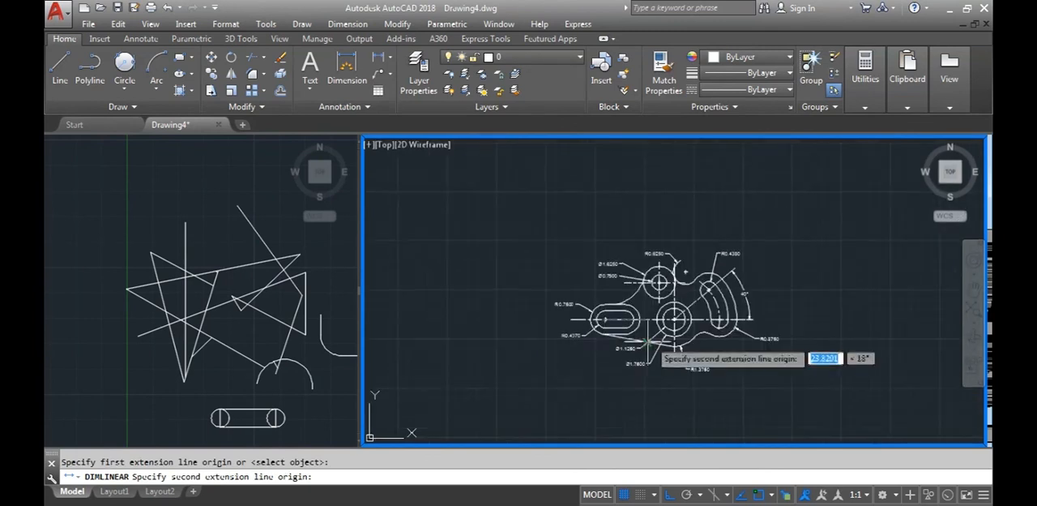
pyautogui.scroll(2, 673, 332)
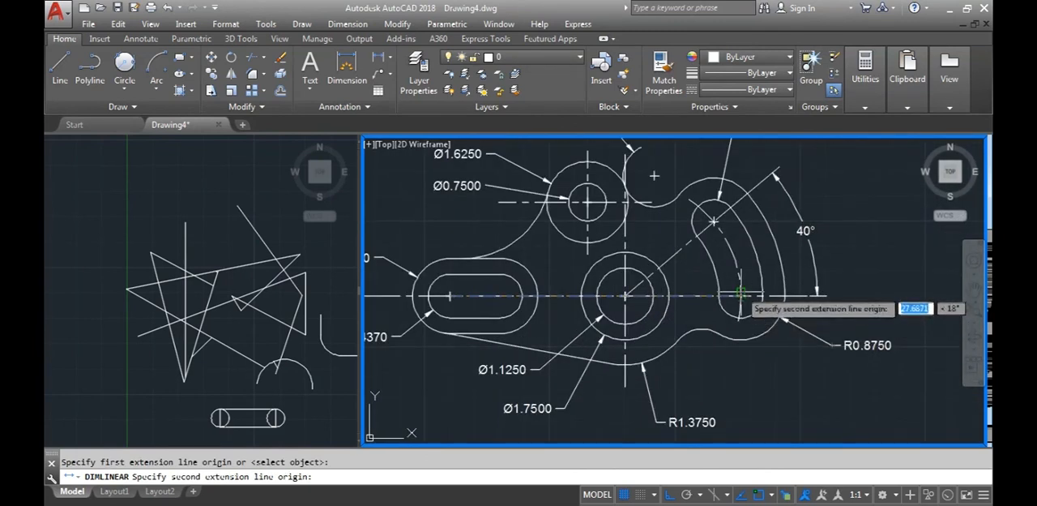
pyautogui.click(746, 296)
pyautogui.scroll(-2, 708, 315)
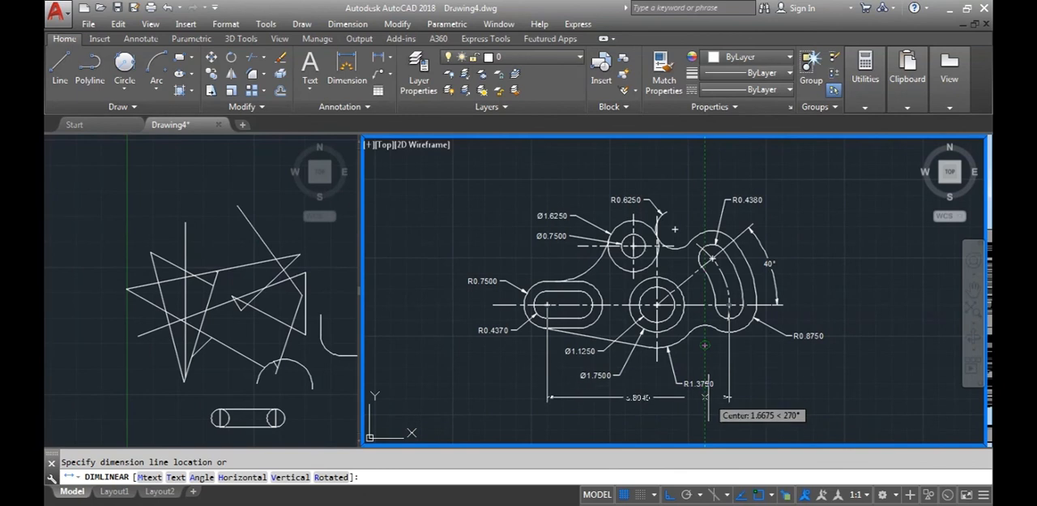
pyautogui.scroll(2, 670, 393)
pyautogui.click(644, 397)
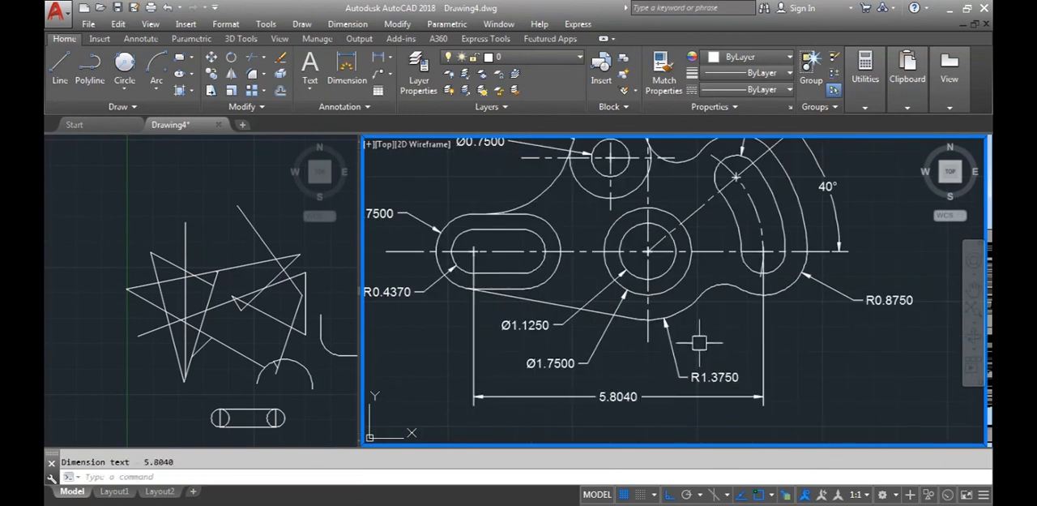
# Add a horizontal linear dimension from the curved slot's lower arc centre to the large circles' centre, placed above the overall centre-distance dimension
pyautogui.press('Return')
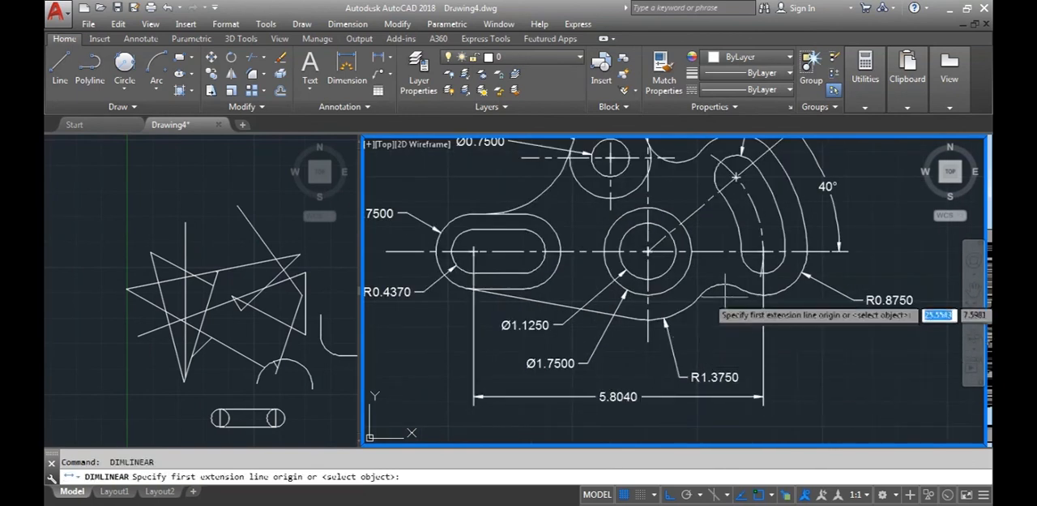
pyautogui.click(762, 252)
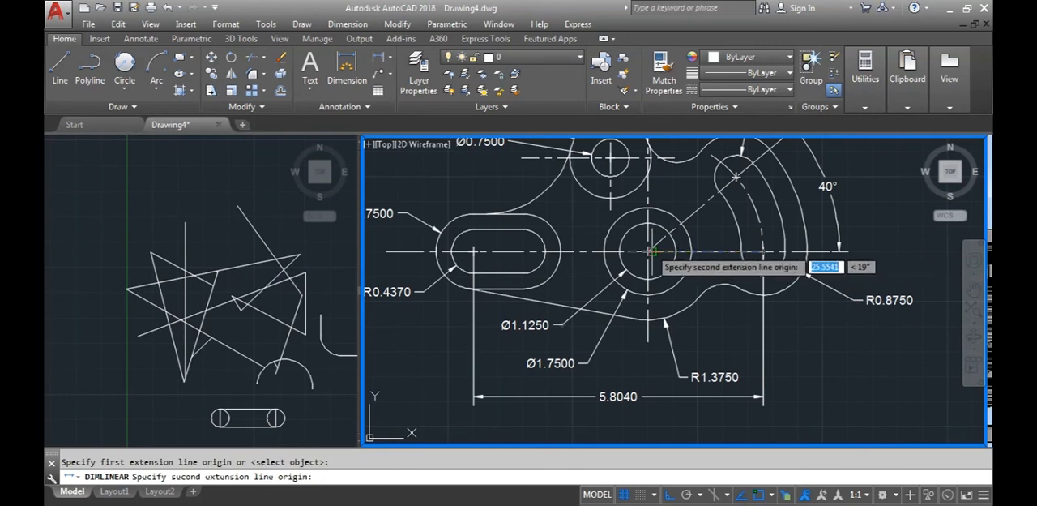
pyautogui.click(647, 251)
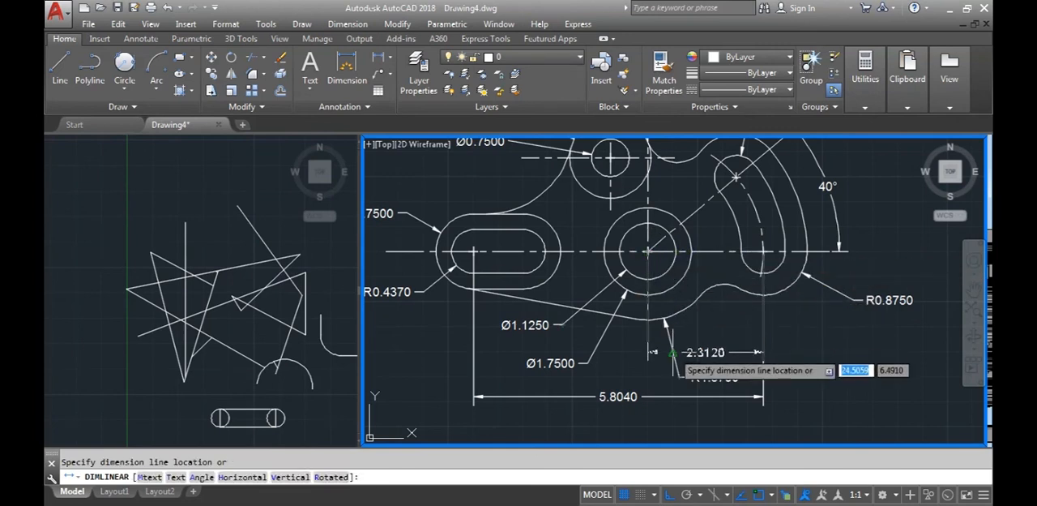
pyautogui.click(832, 352)
# Add a horizontal linear dimension between the straight slot's two arc centres, placed just above the overall centre-distance dimension
pyautogui.scroll(-2, 832, 335)
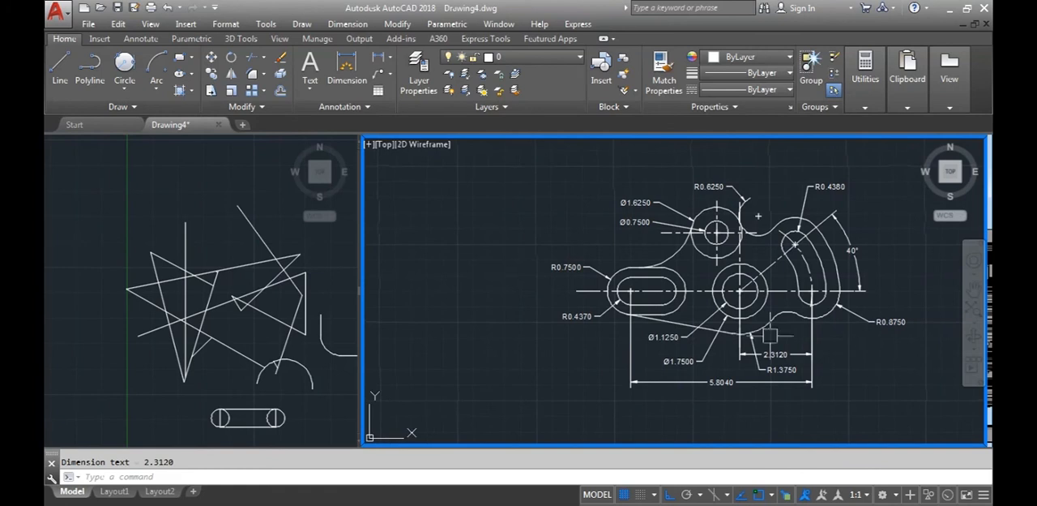
pyautogui.scroll(2, 620, 290)
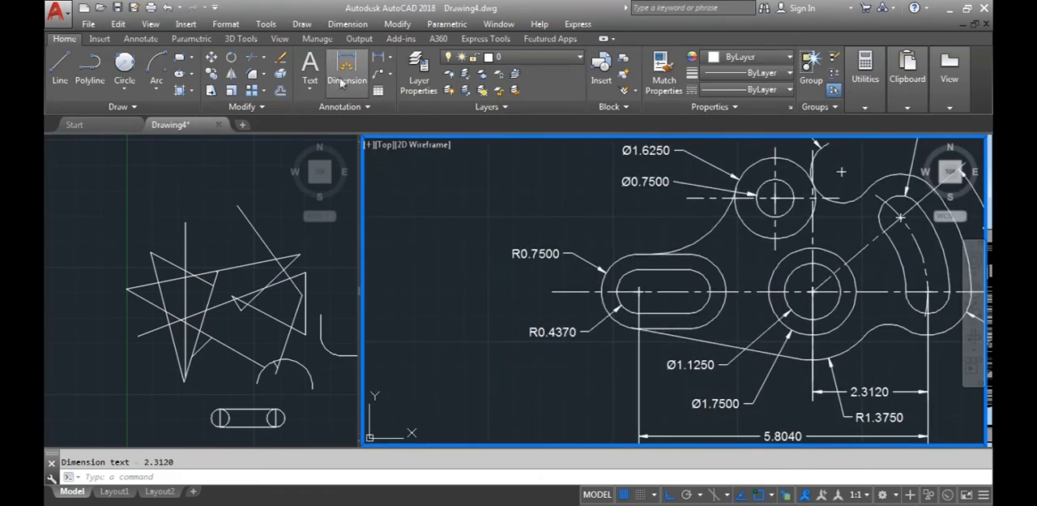
pyautogui.click(382, 58)
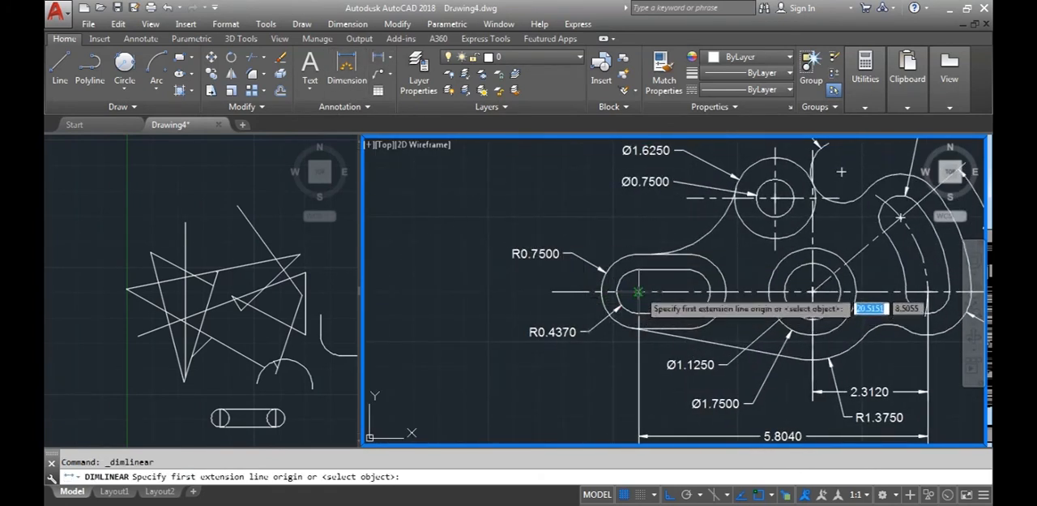
pyautogui.click(640, 292)
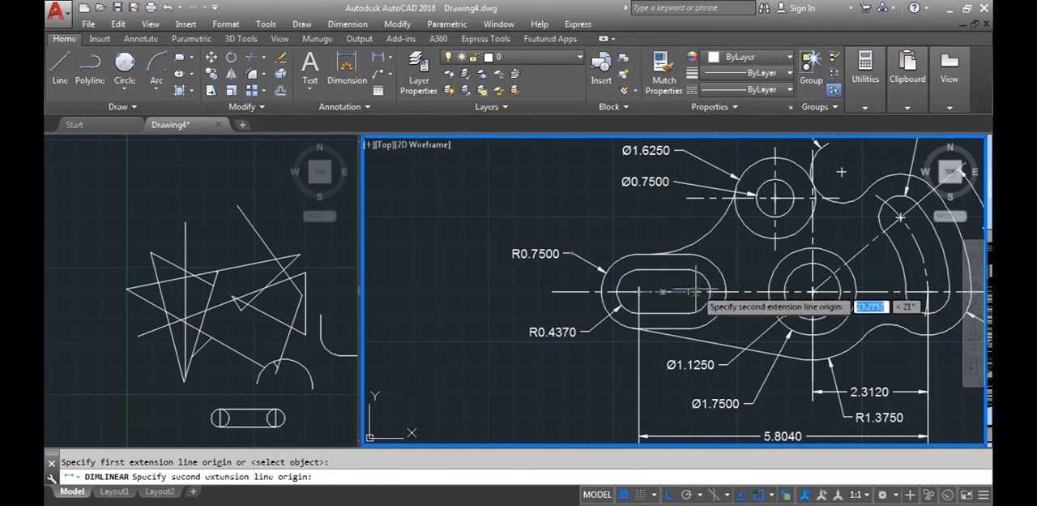
pyautogui.click(689, 292)
pyautogui.scroll(3, 689, 363)
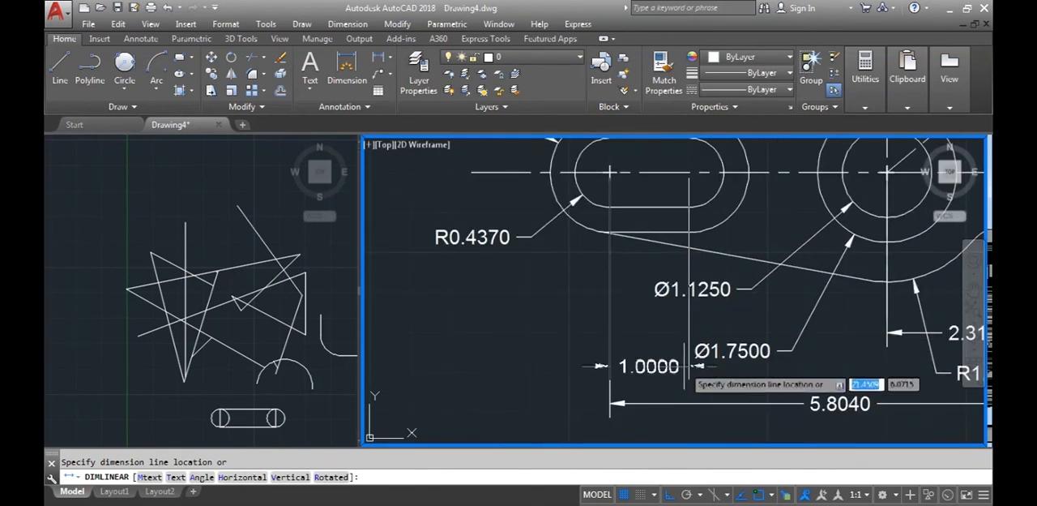
pyautogui.click(690, 374)
# Add a radius dimension to the concave outline arc joining the straight slot's end to the upper circles, with its label on the left
pyautogui.scroll(-2, 741, 354)
pyautogui.moveTo(759, 332); pyautogui.dragTo(665, 390, button='middle')
pyautogui.scroll(-2, 667, 389)
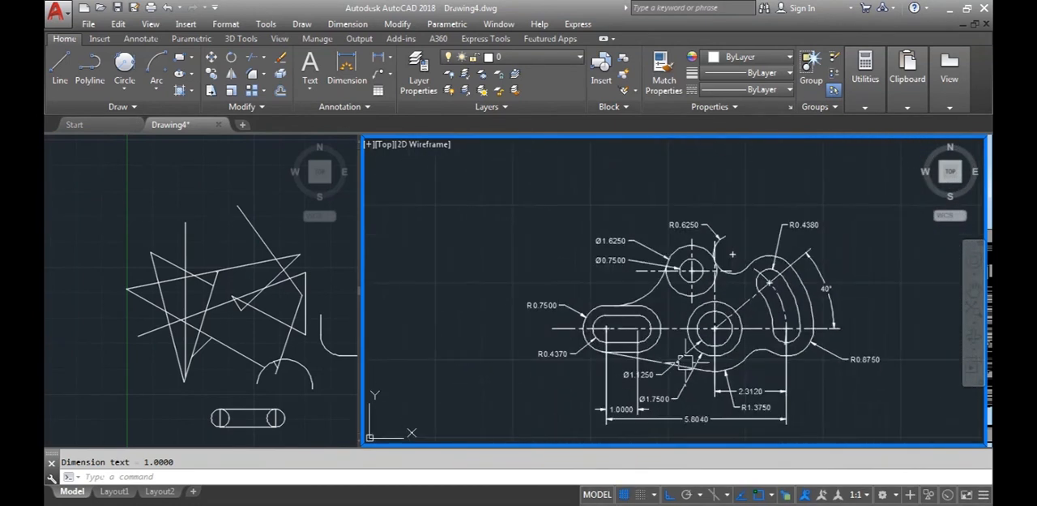
pyautogui.scroll(2, 642, 294)
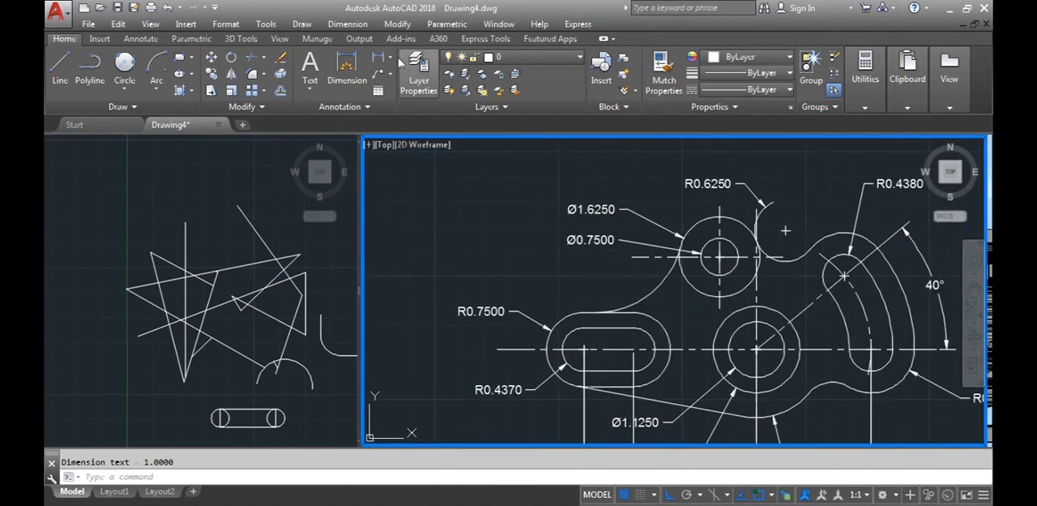
pyautogui.click(393, 59)
pyautogui.click(412, 194)
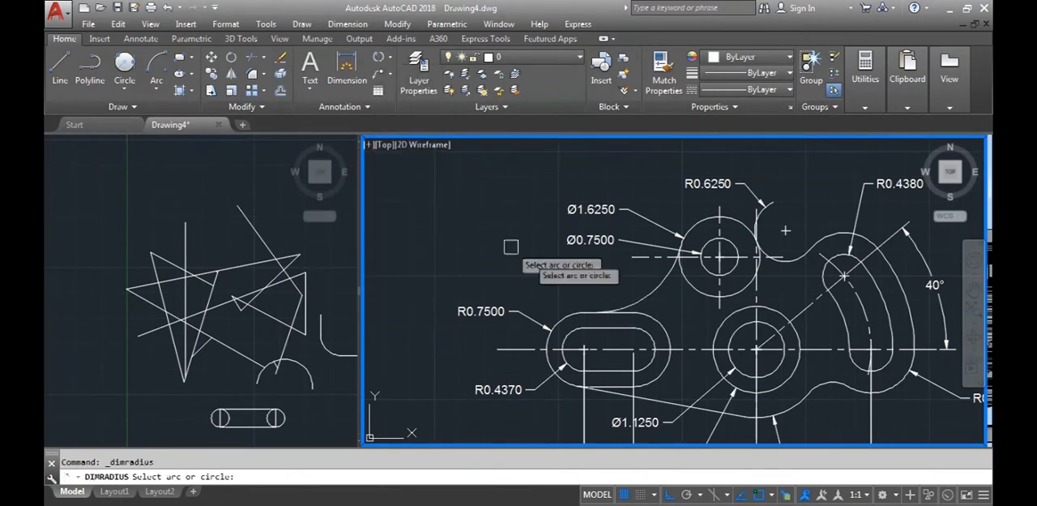
pyautogui.click(640, 298)
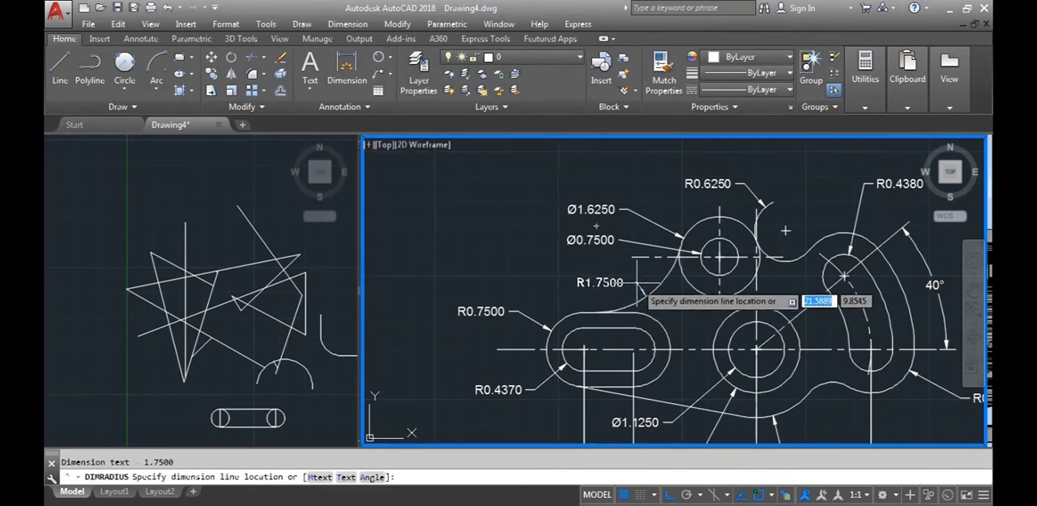
pyautogui.click(640, 280)
# Add a vertical linear dimension between the large circles' centre and the upper circles' centre, placed to the left of the part
pyautogui.scroll(-3, 649, 280)
pyautogui.scroll(3, 683, 267)
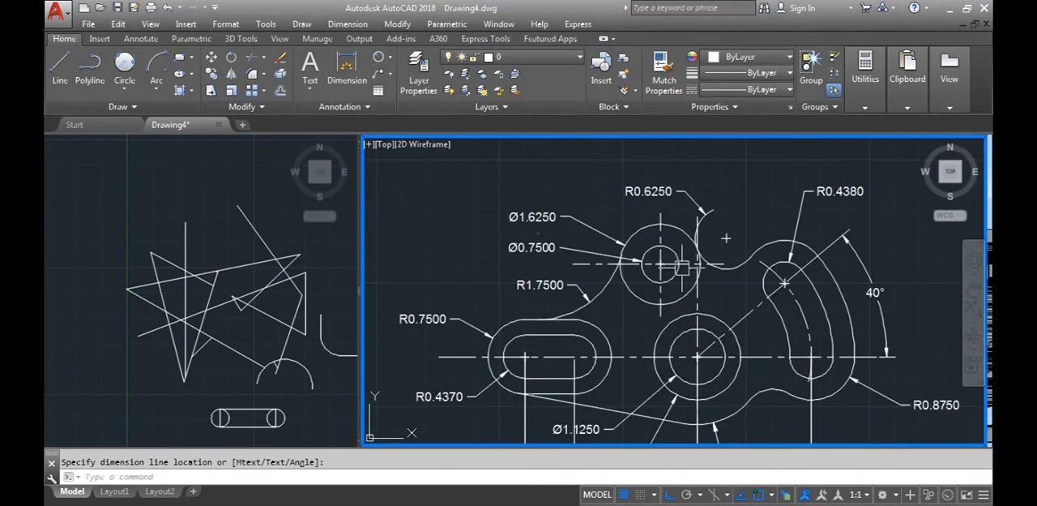
pyautogui.click(390, 58)
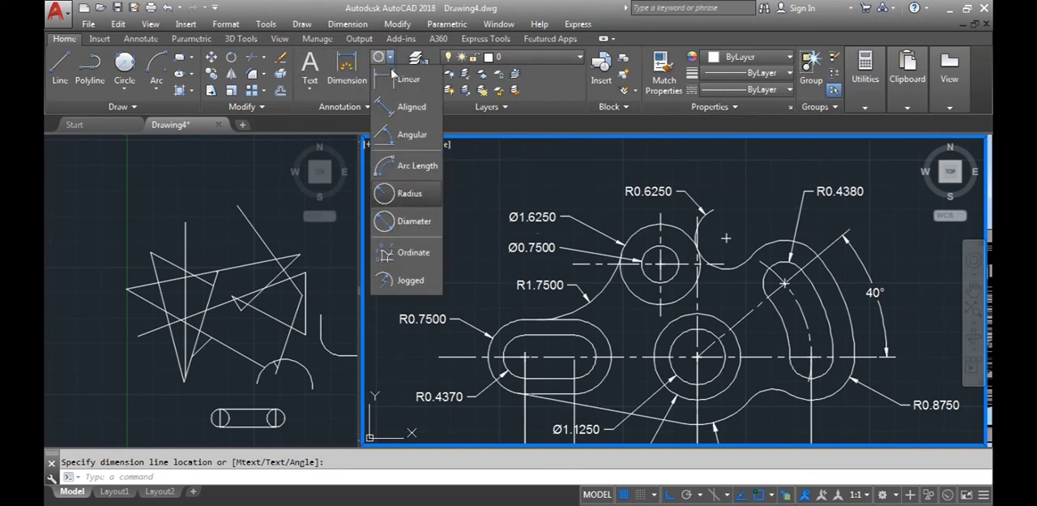
pyautogui.click(402, 79)
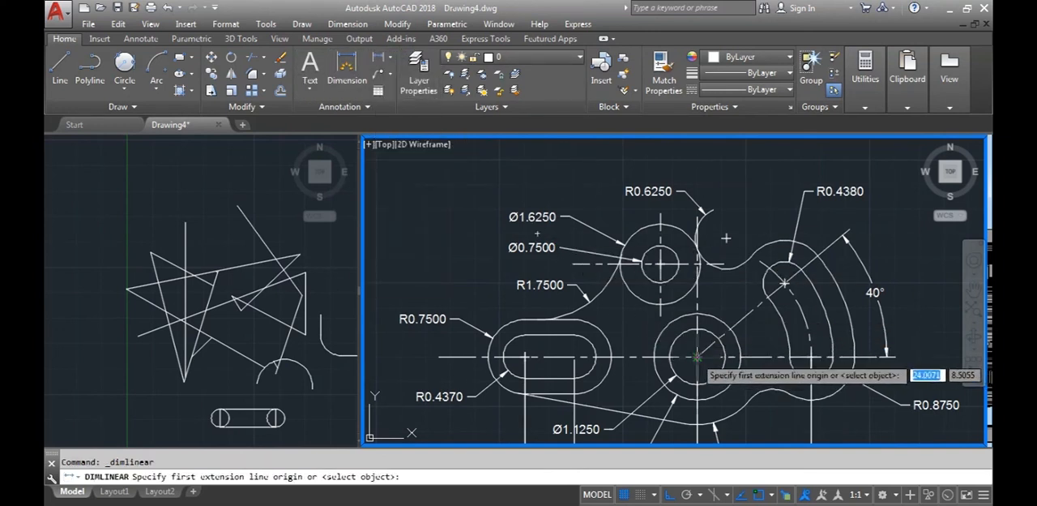
pyautogui.click(661, 286)
pyautogui.click(661, 264)
pyautogui.moveTo(551, 304); pyautogui.dragTo(631, 305, button='middle')
pyautogui.click(465, 314)
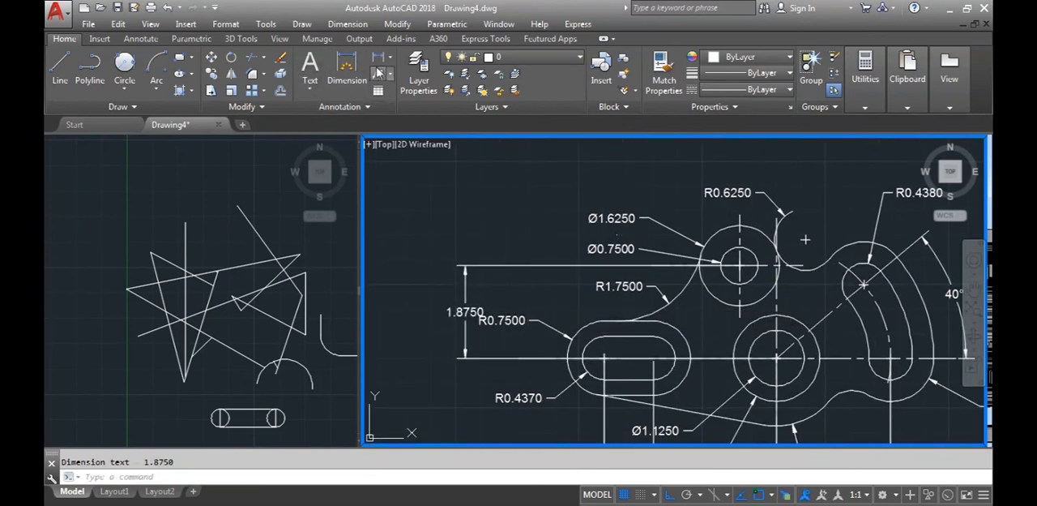
# Add a horizontal linear dimension between the large circles' centre and the upper circles' centre, placed above the part
pyautogui.click(388, 63)
pyautogui.moveTo(776, 359); pyautogui.dragTo(717, 353, button='middle')
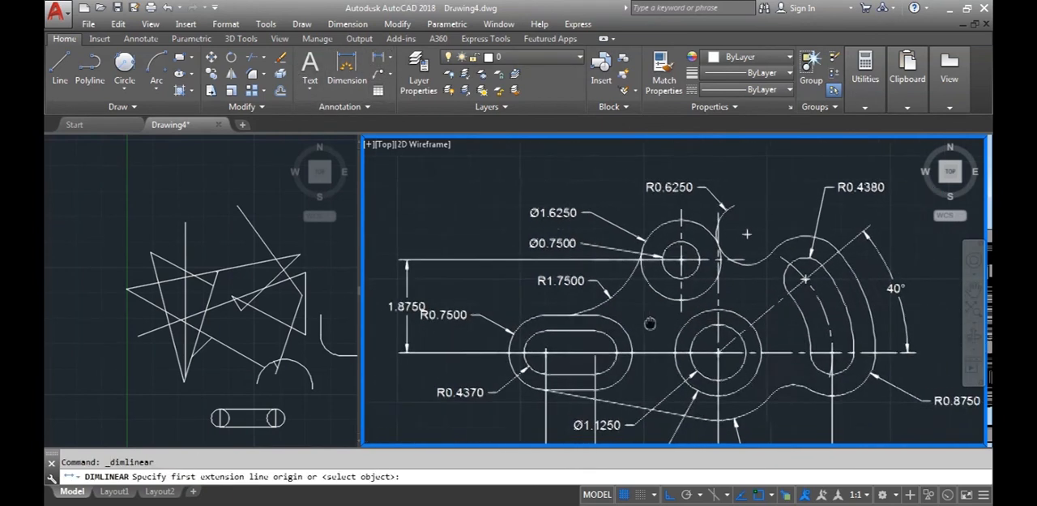
pyautogui.click(717, 353)
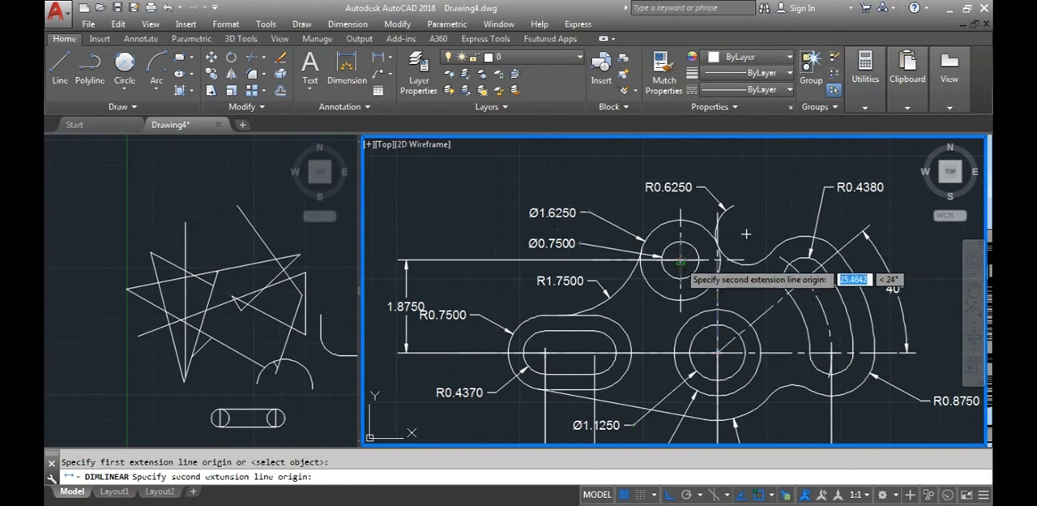
pyautogui.click(680, 258)
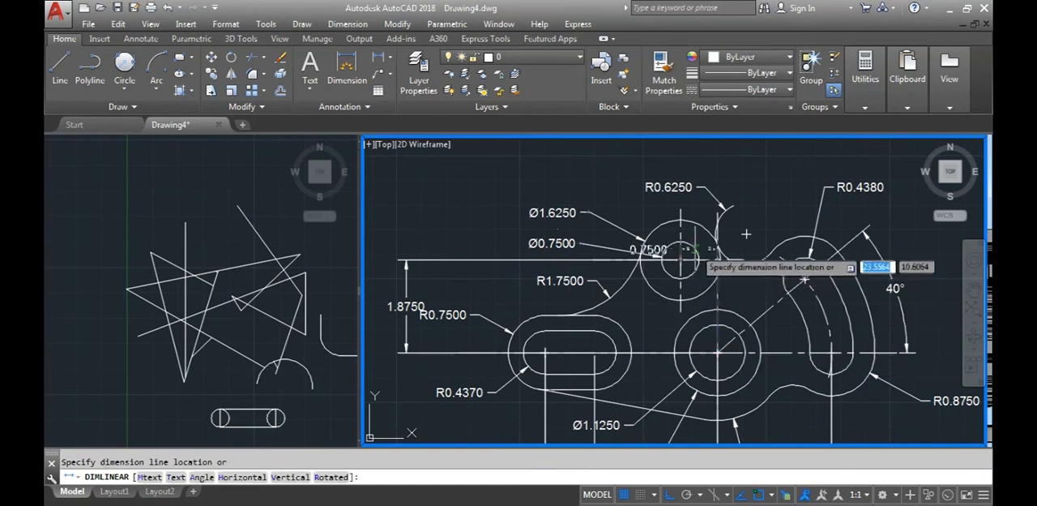
pyautogui.click(750, 168)
# Compare the dimensioned part with the D6 reference image in Windows Photo Viewer, and return to AutoCAD
pyautogui.scroll(-4, 760, 235)
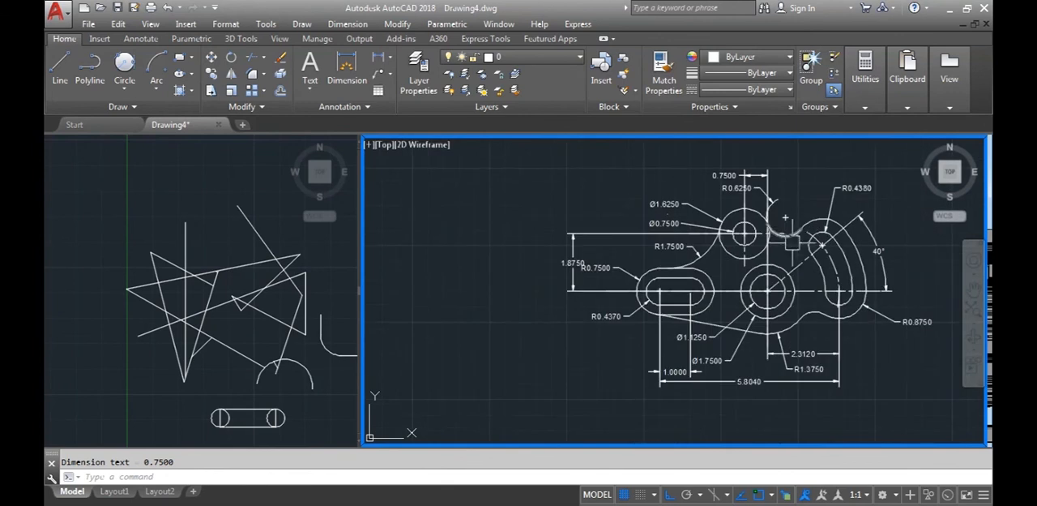
pyautogui.moveTo(731, 276); pyautogui.dragTo(656, 273, button='middle')
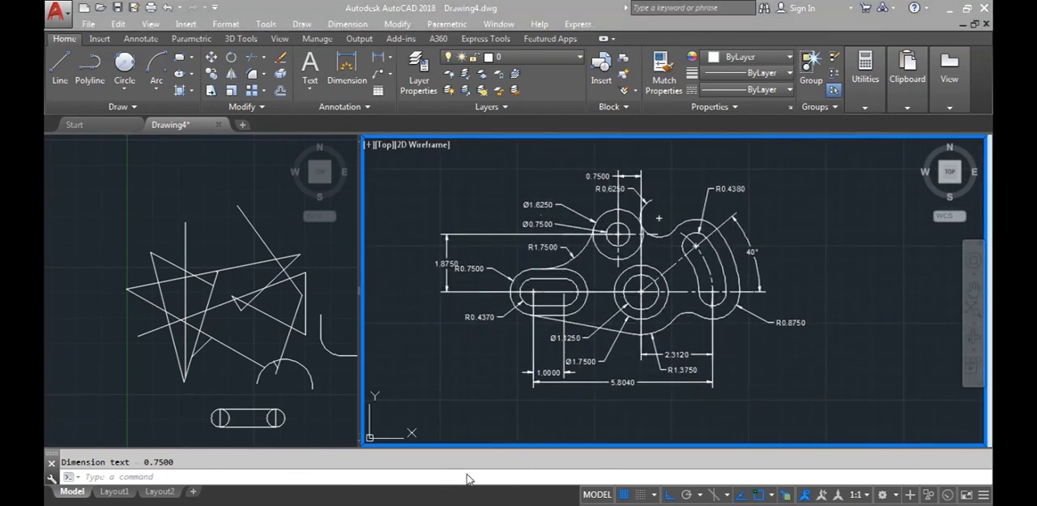
pyautogui.hotkey('alt', 'Tab')
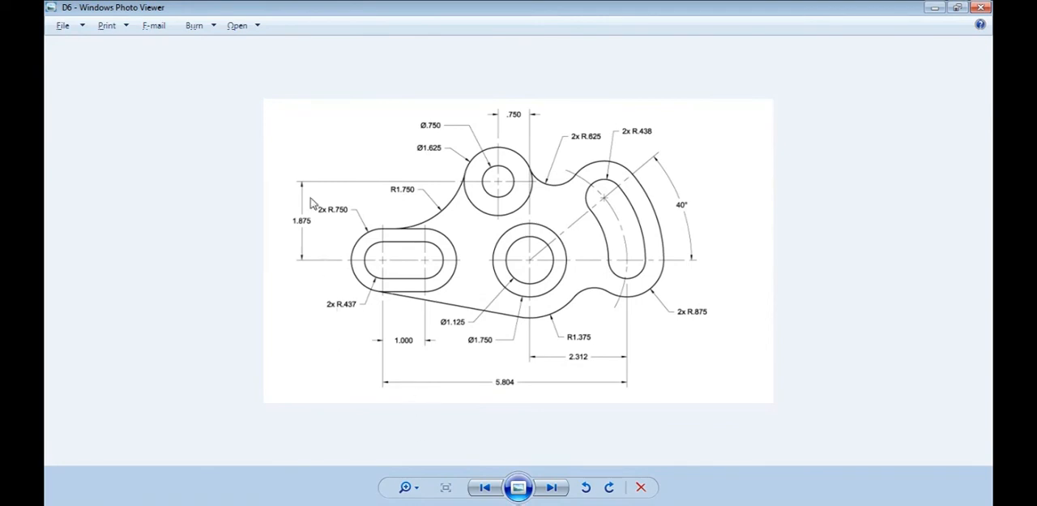
pyautogui.hotkey('alt', 'Tab')
# Edit the radius dimension text of the straight inner slot's end to read "2 x R0.4370"
pyautogui.moveTo(479, 332); pyautogui.dragTo(505, 345, button='middle')
pyautogui.scroll(2, 507, 316)
pyautogui.moveTo(500, 310); pyautogui.dragTo(519, 373, button='middle')
pyautogui.scroll(2, 529, 419)
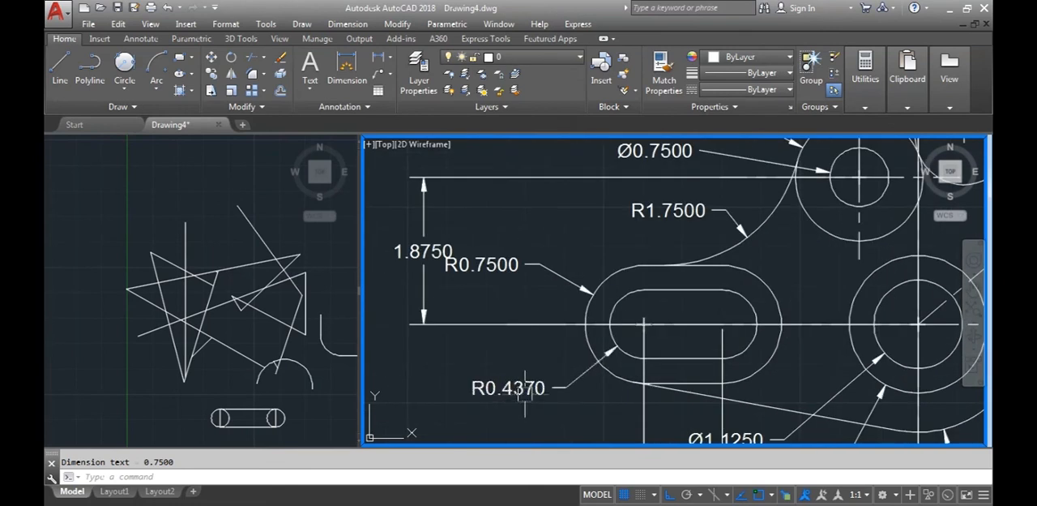
pyautogui.doubleClick(481, 398)
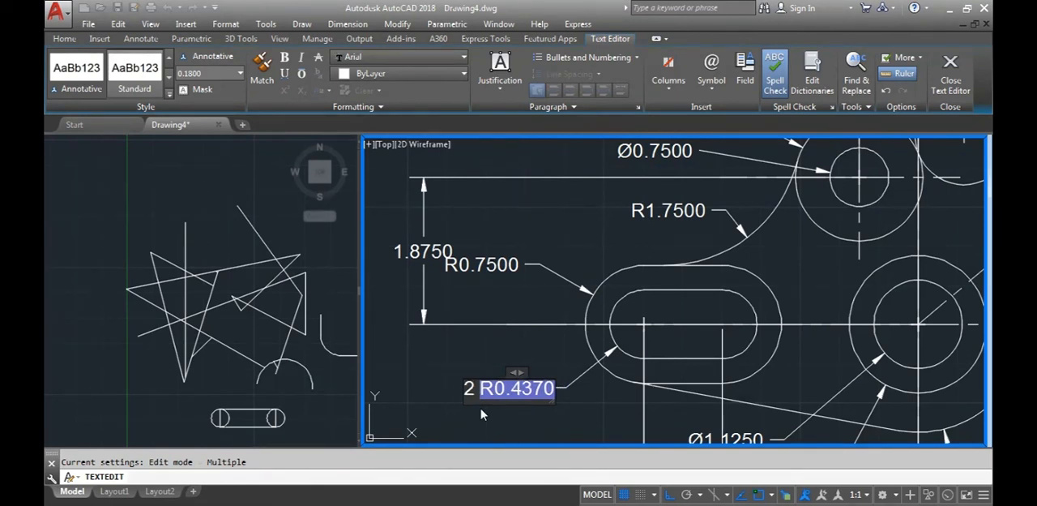
pyautogui.click(480, 414)
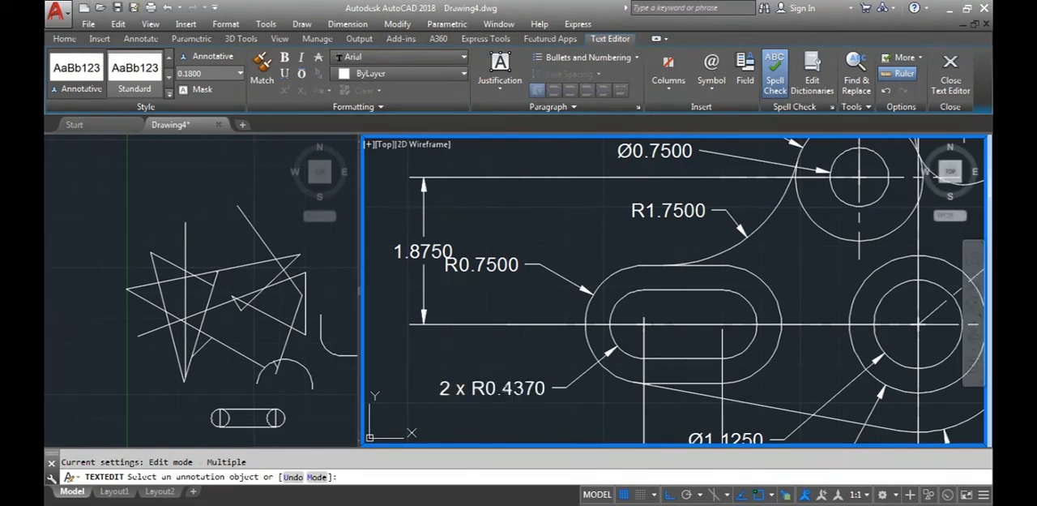
pyautogui.scroll(-3, 486, 360)
pyautogui.press('Escape')
# Begin plotting the model with DWG To PDF.pc3 as the plotter
pyautogui.moveTo(515, 374); pyautogui.dragTo(500, 336, button='middle')
pyautogui.scroll(-2, 754, 319)
pyautogui.moveTo(751, 323); pyautogui.dragTo(739, 354, button='middle')
pyautogui.scroll(2, 768, 350)
pyautogui.scroll(-2, 769, 347)
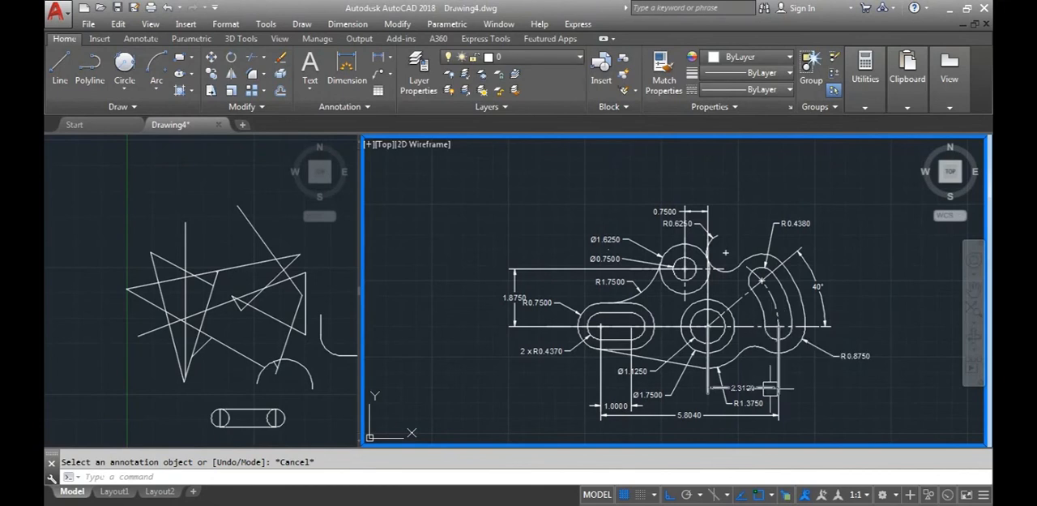
pyautogui.moveTo(771, 388); pyautogui.dragTo(763, 365, button='middle')
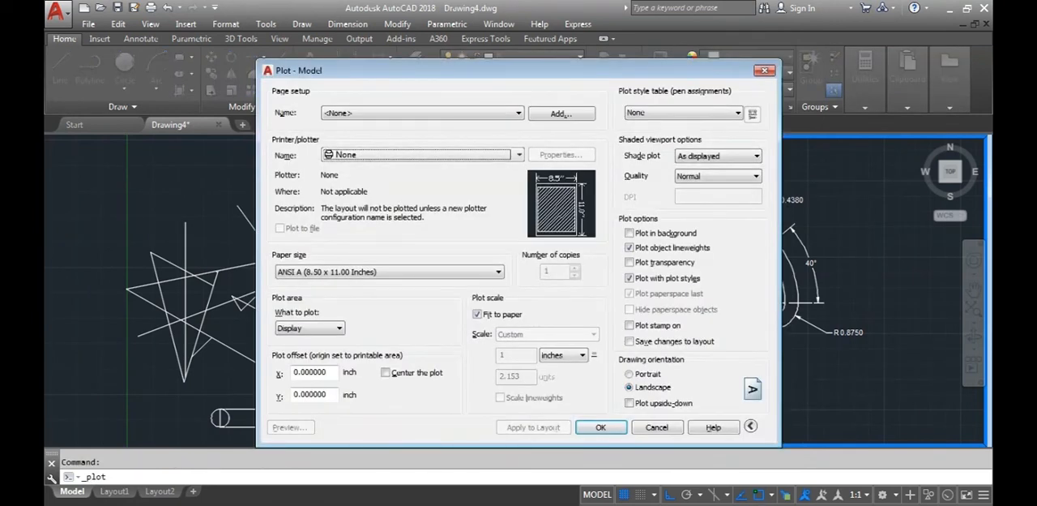
pyautogui.click(414, 155)
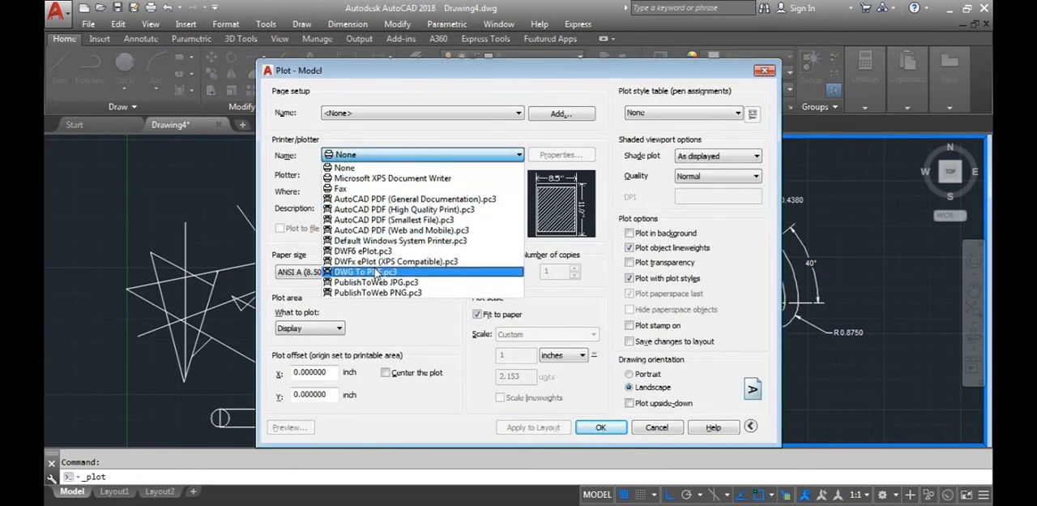
pyautogui.click(372, 269)
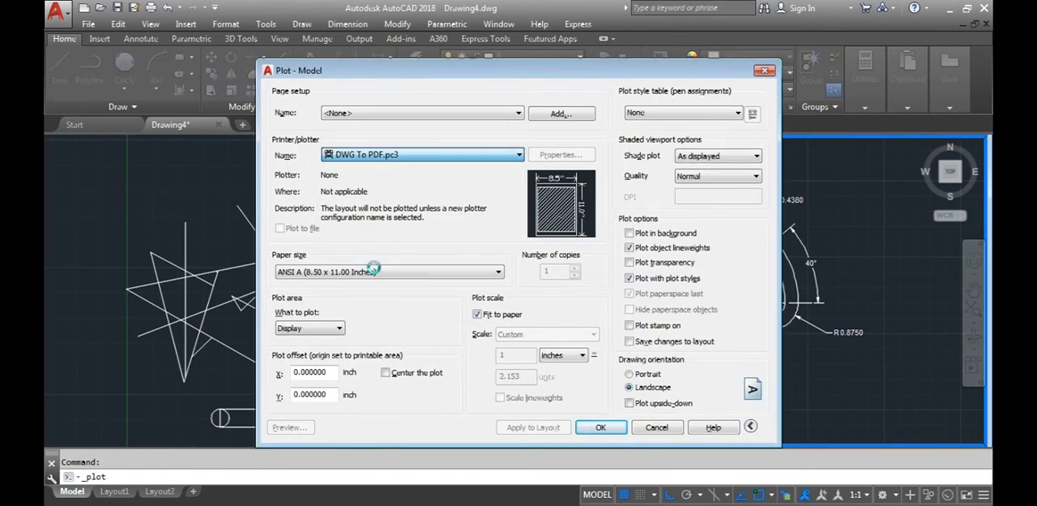
# Set the plot area to a window enclosing the whole dimensioned D6 part
pyautogui.click(327, 332)
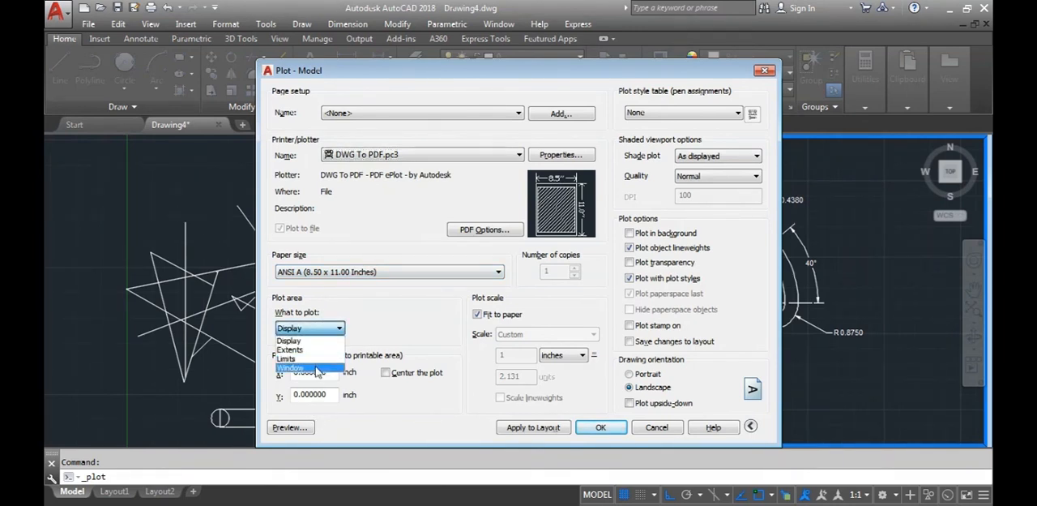
pyautogui.click(316, 371)
pyautogui.click(894, 421)
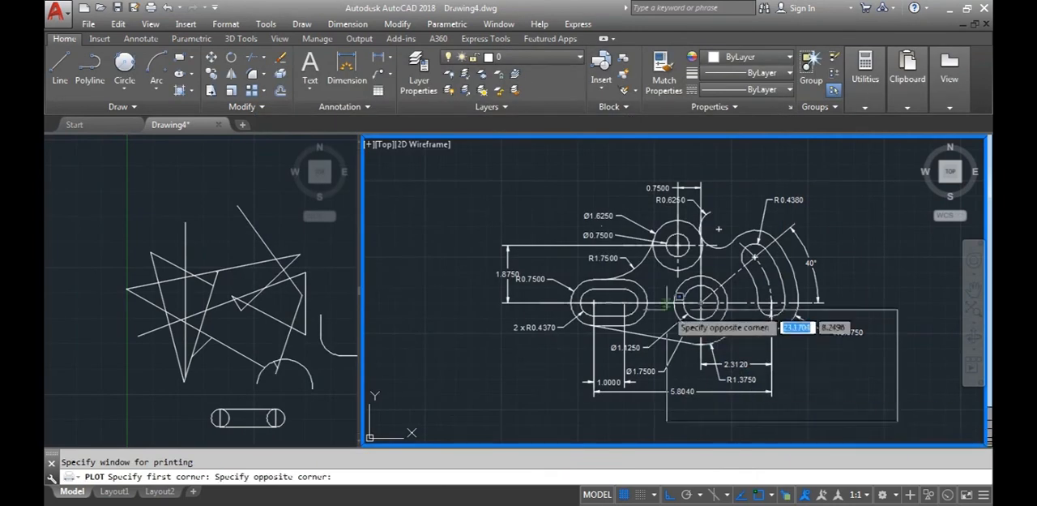
pyautogui.click(472, 173)
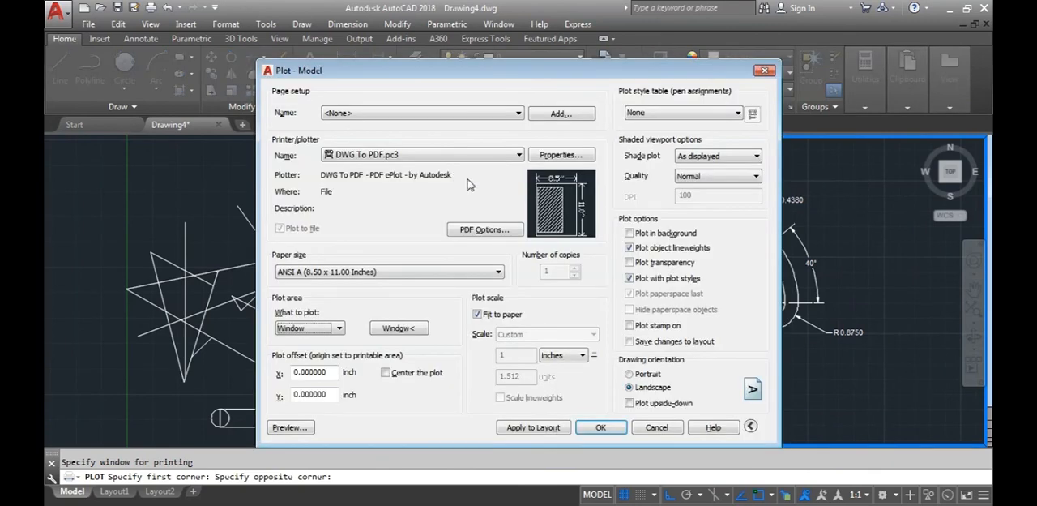
# Preview the plot and plot it to the Desktop as Drawing4-Model.pdf
pyautogui.click(289, 427)
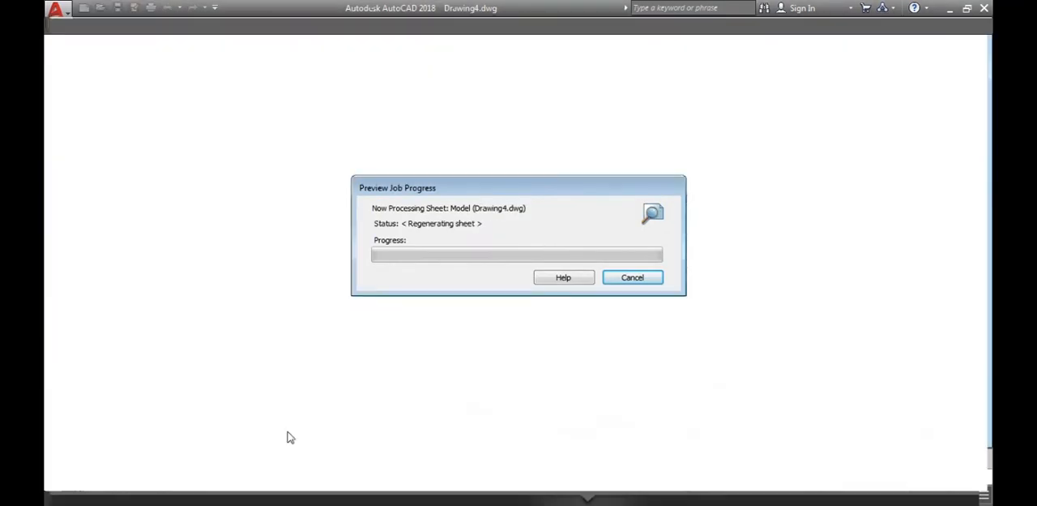
pyautogui.scroll(5, 580, 340)
pyautogui.scroll(-5, 580, 340)
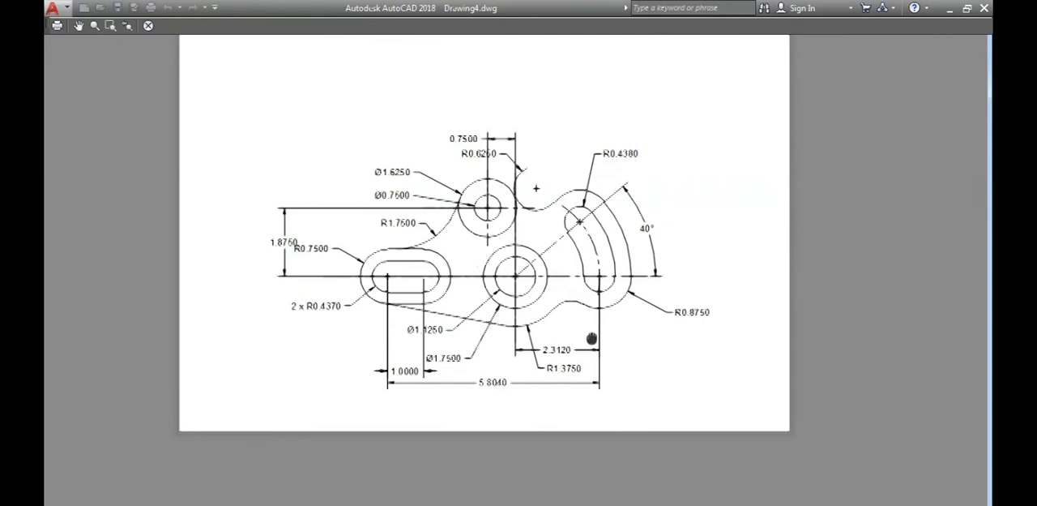
pyautogui.click(58, 25)
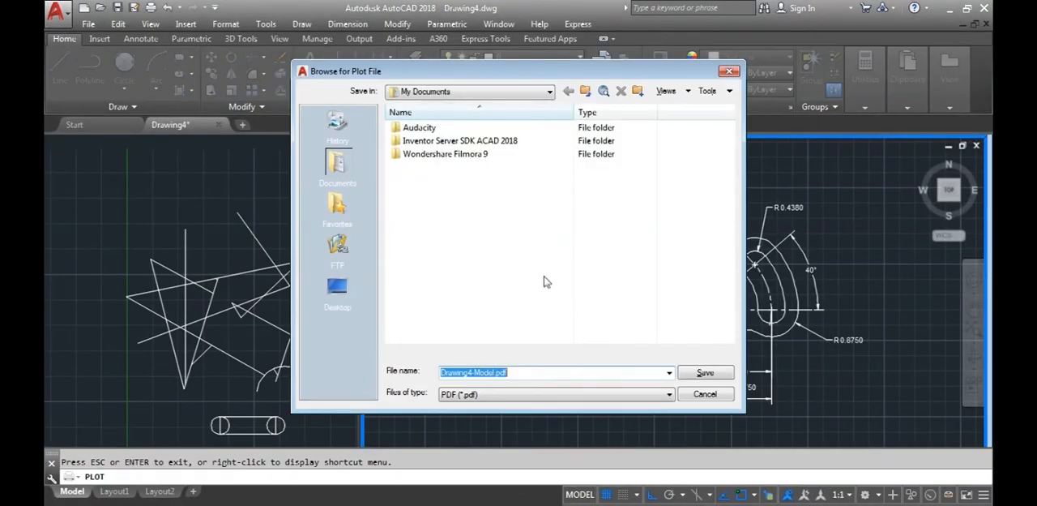
pyautogui.click(337, 288)
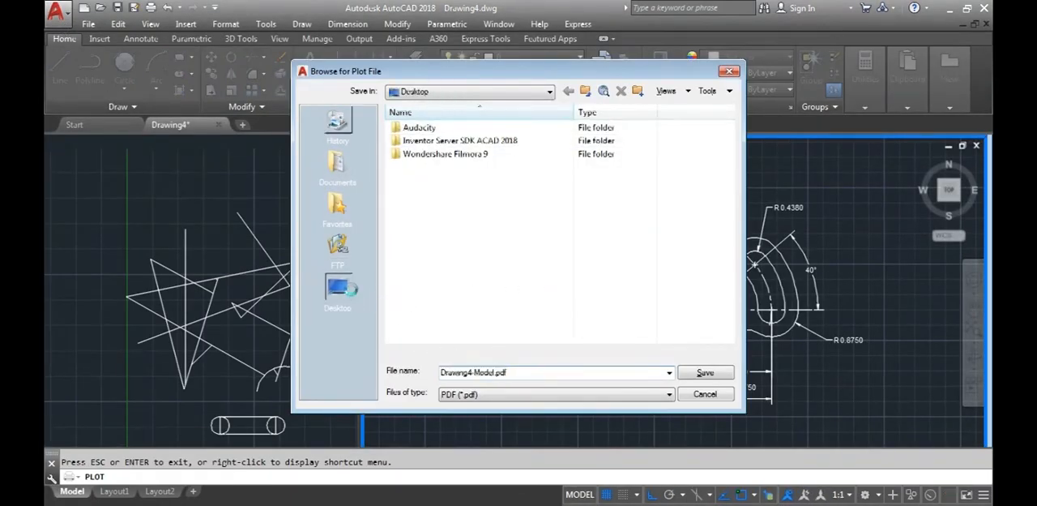
pyautogui.click(704, 374)
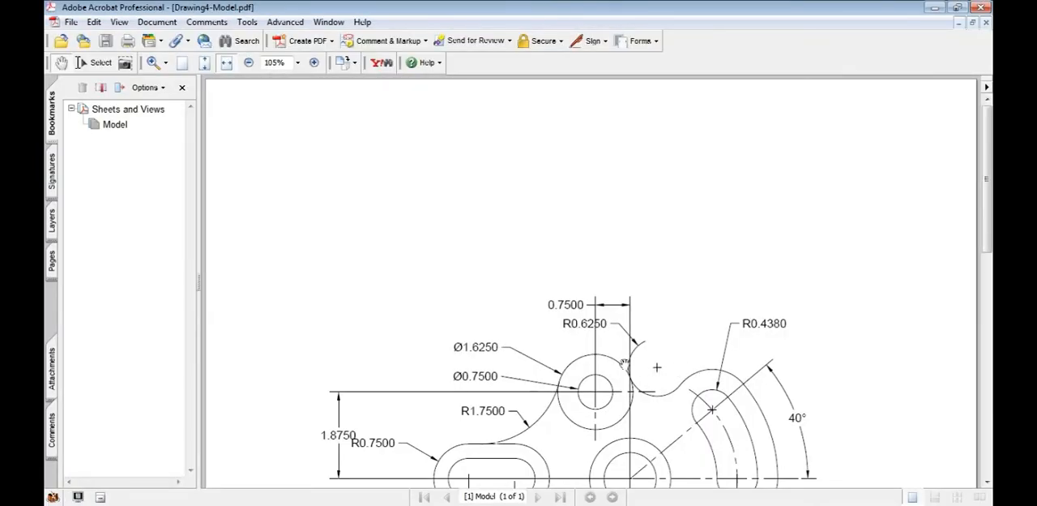
# Examine the plotted part in Adobe Acrobat, close the PDF and return to AutoCAD
pyautogui.moveTo(591, 462); pyautogui.dragTo(606, 287)
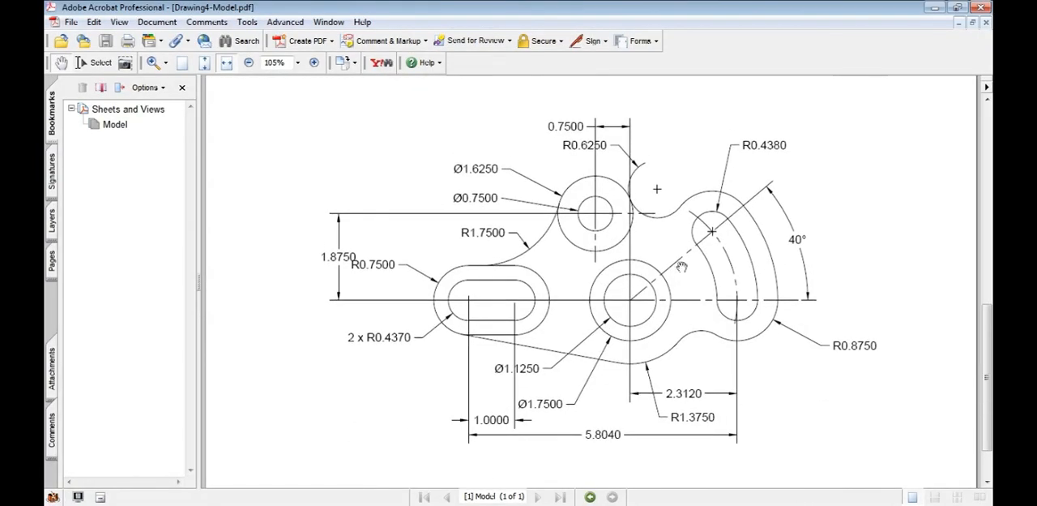
pyautogui.click(982, 7)
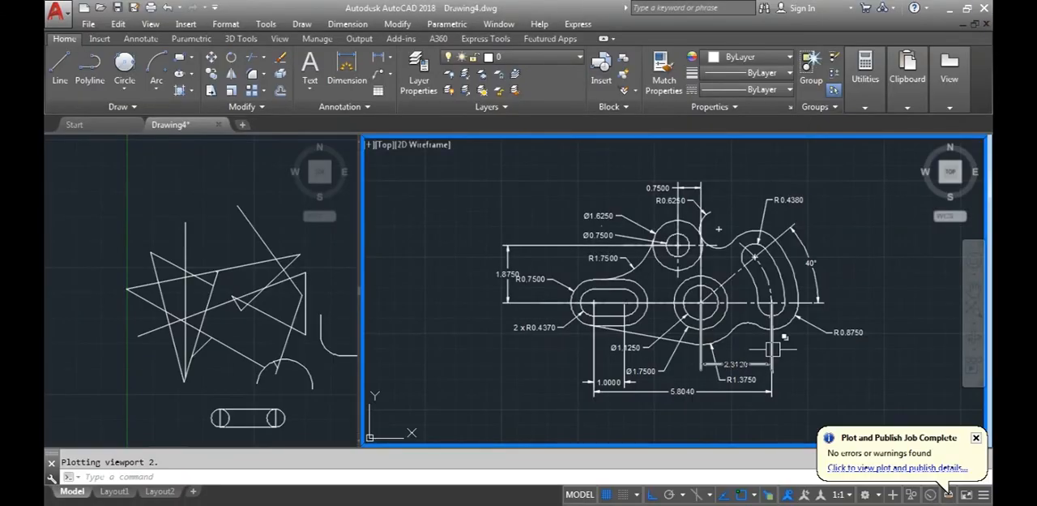